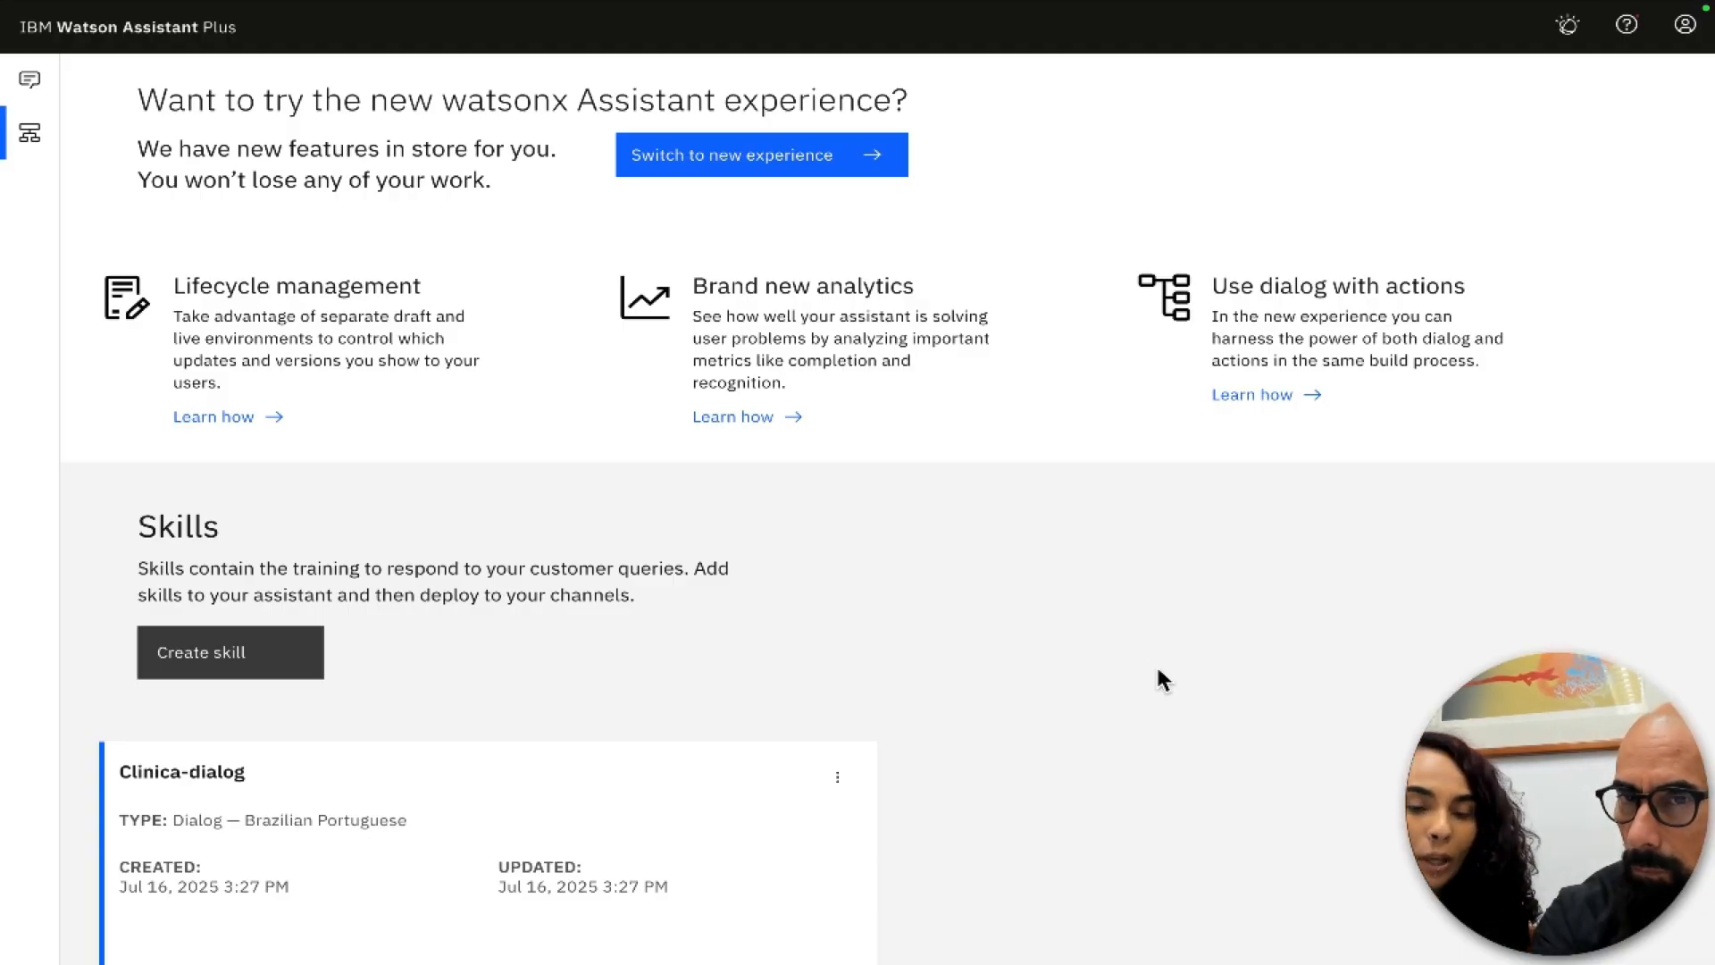
- Open the Clinica-dialog skill and examine the user examples of its #agendar intent
{"action": "left_click", "coordinate": [433, 789]}
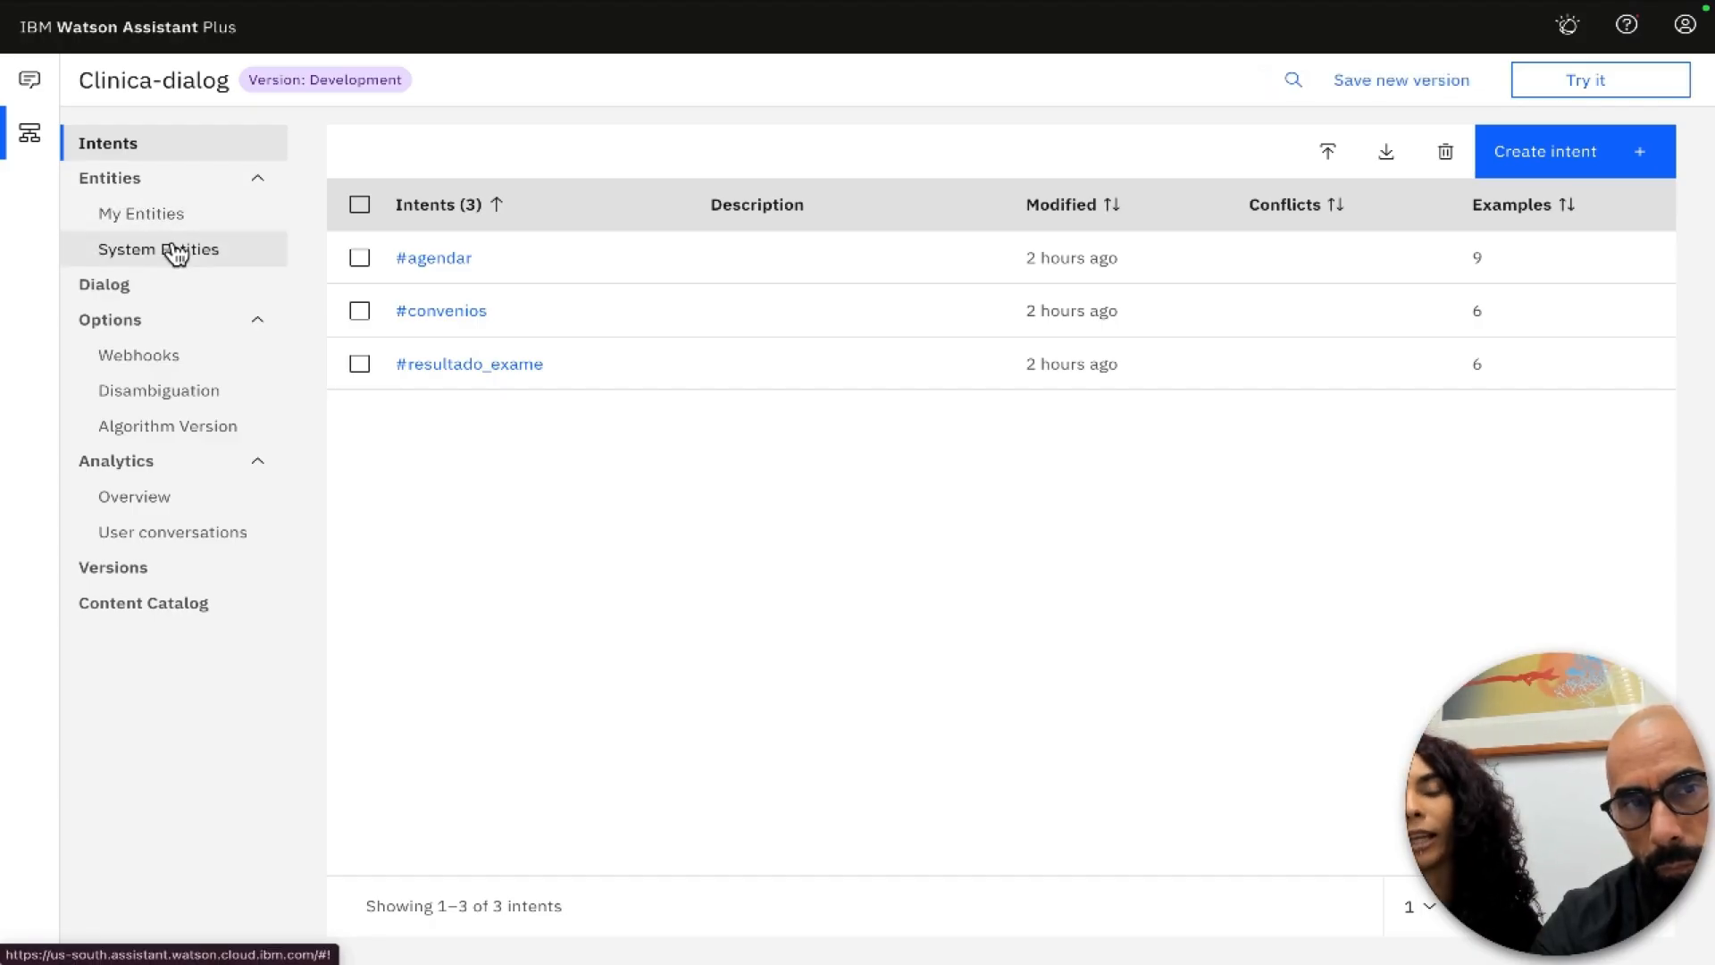
{"action": "left_click", "coordinate": [126, 145]}
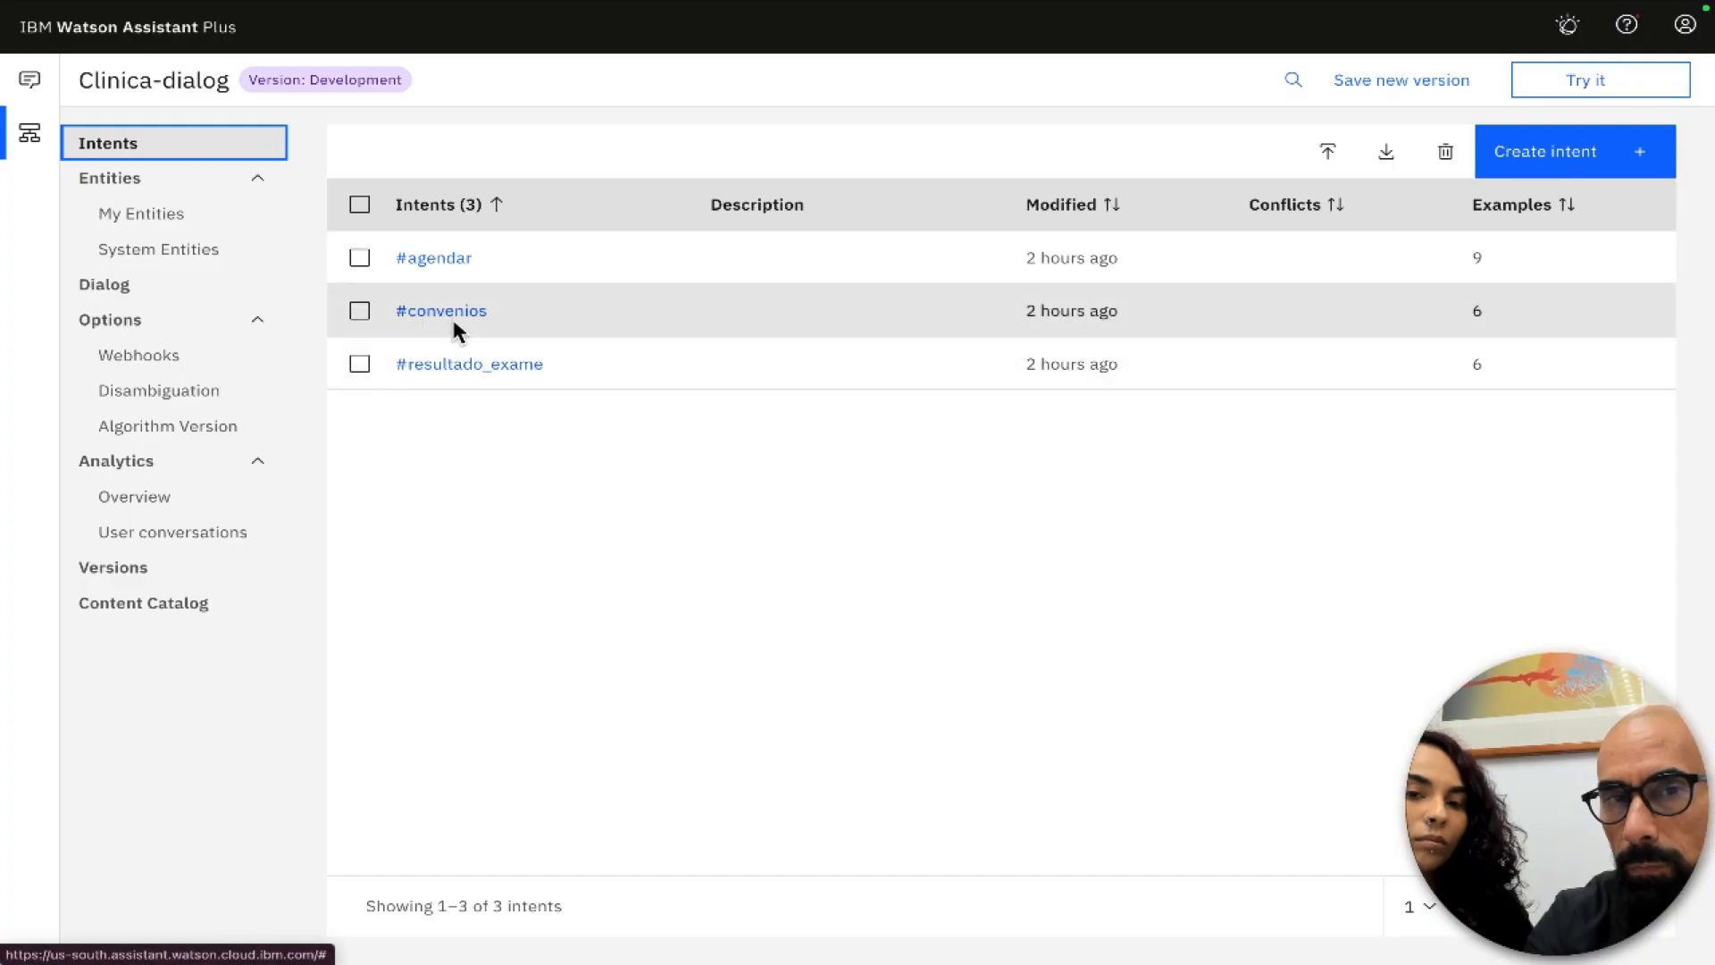
{"action": "left_click", "coordinate": [436, 261]}
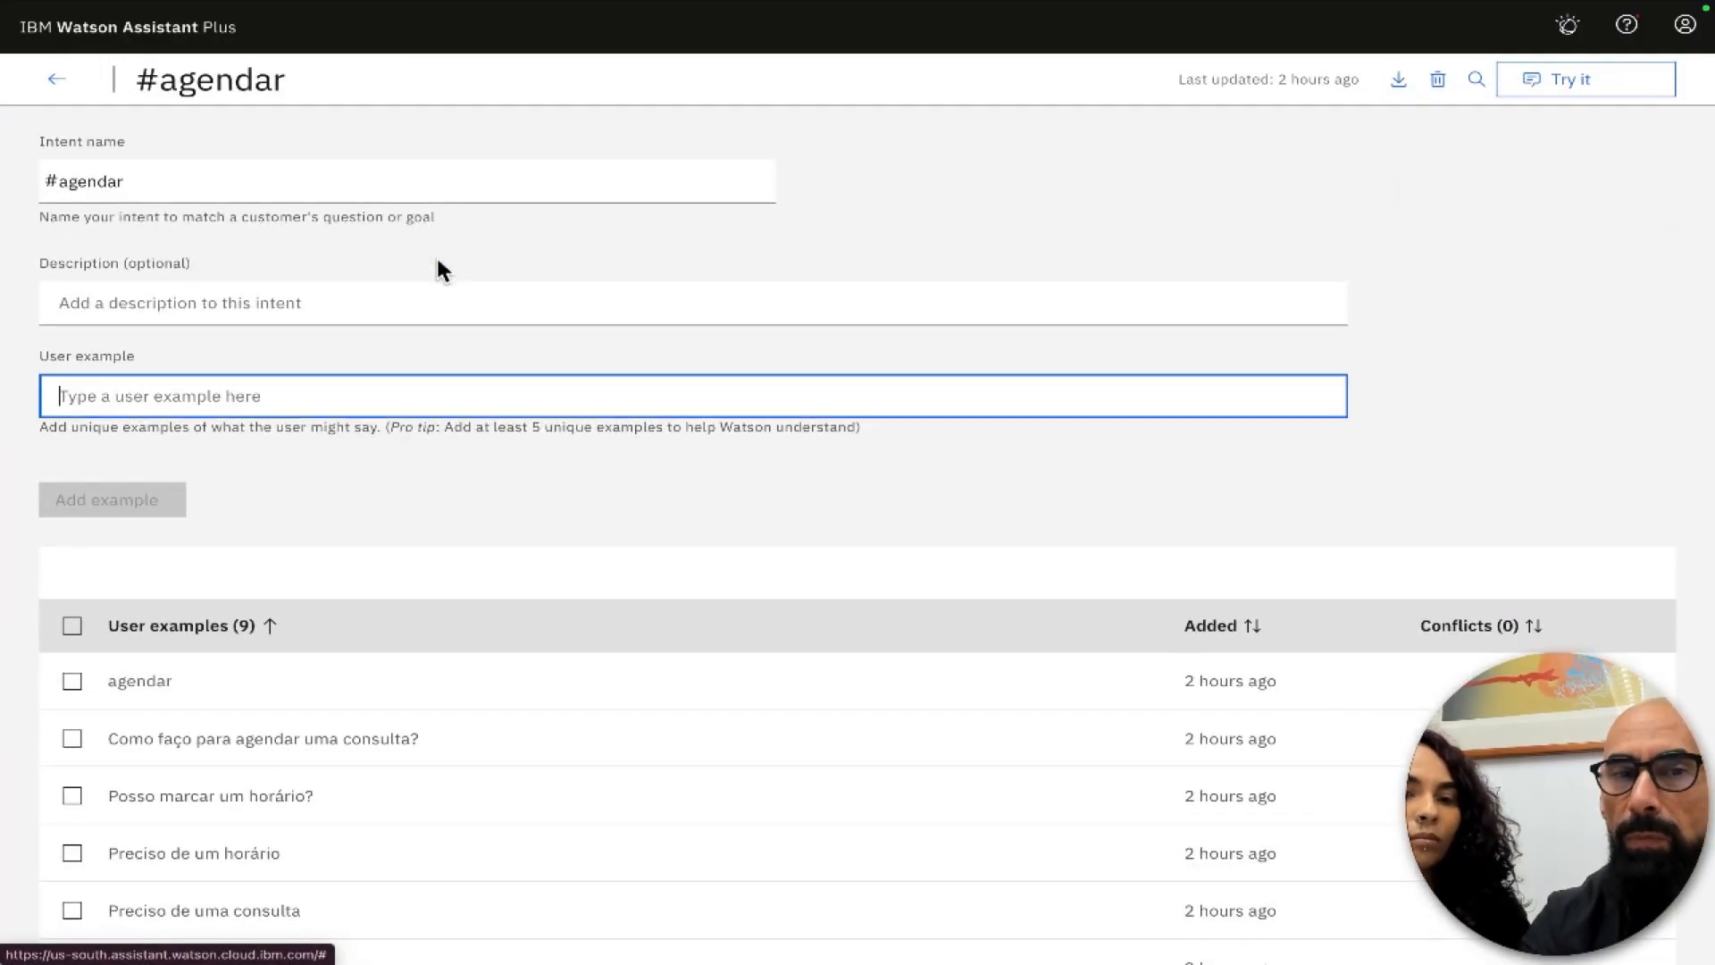
{"action": "scroll", "coordinate": [563, 566], "scroll_direction": "down", "scroll_amount": 3}
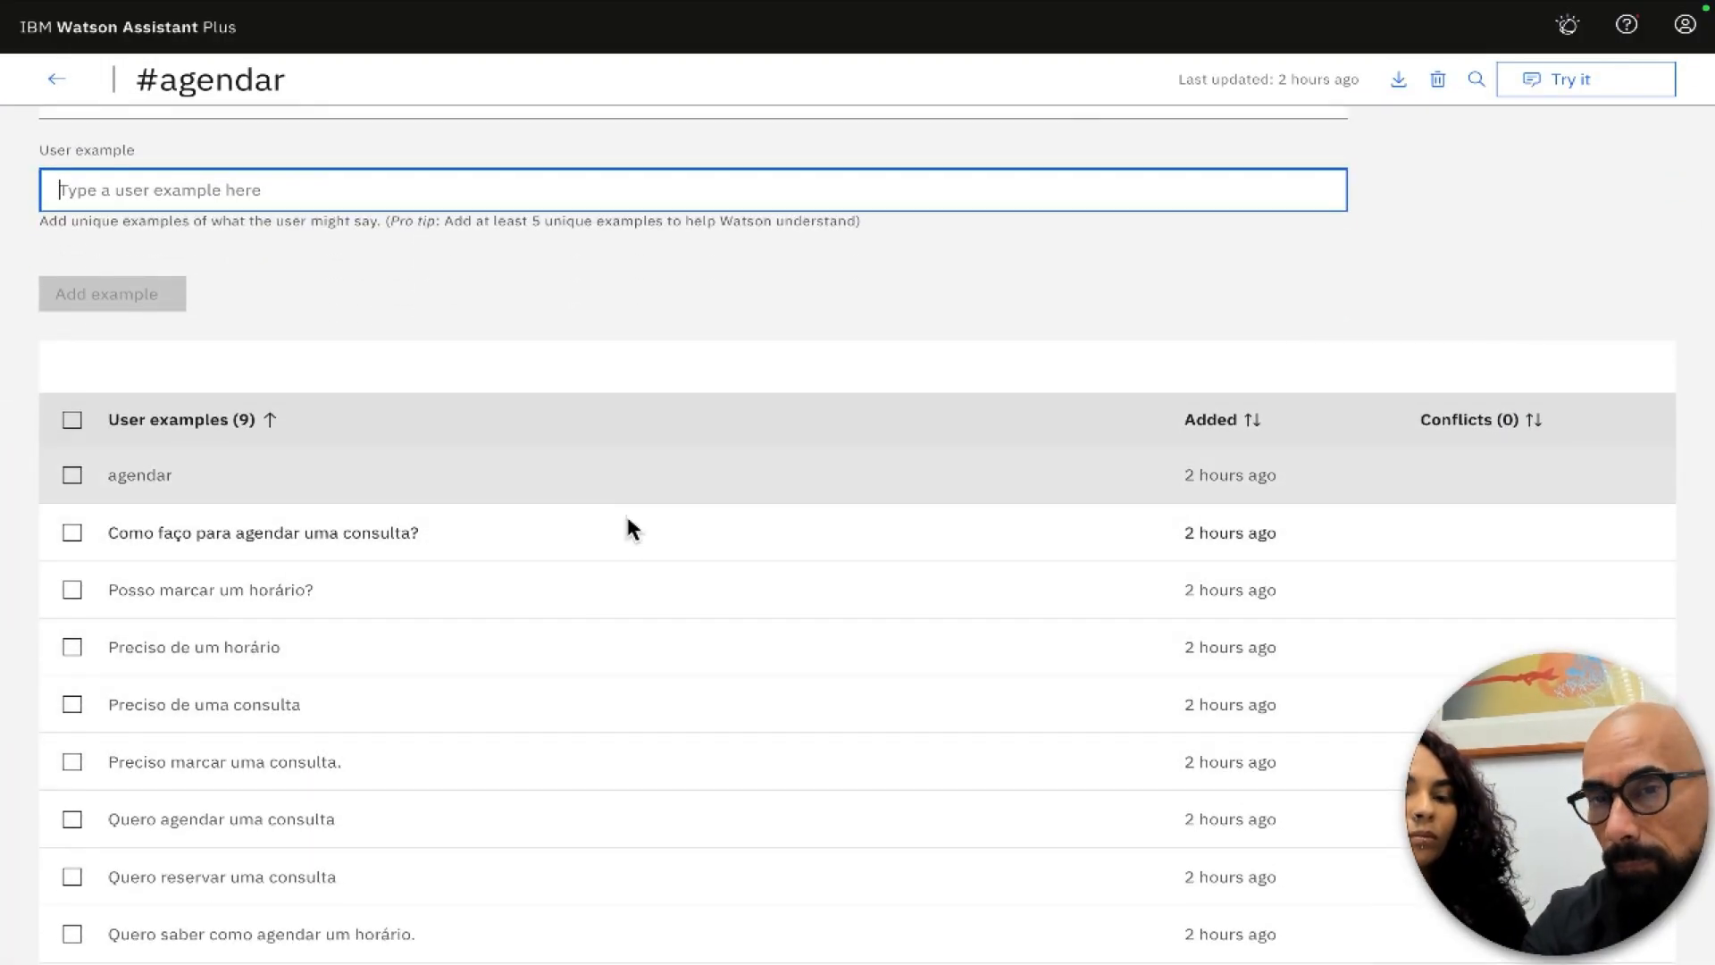
{"action": "scroll", "coordinate": [429, 624], "scroll_direction": "up", "scroll_amount": 2}
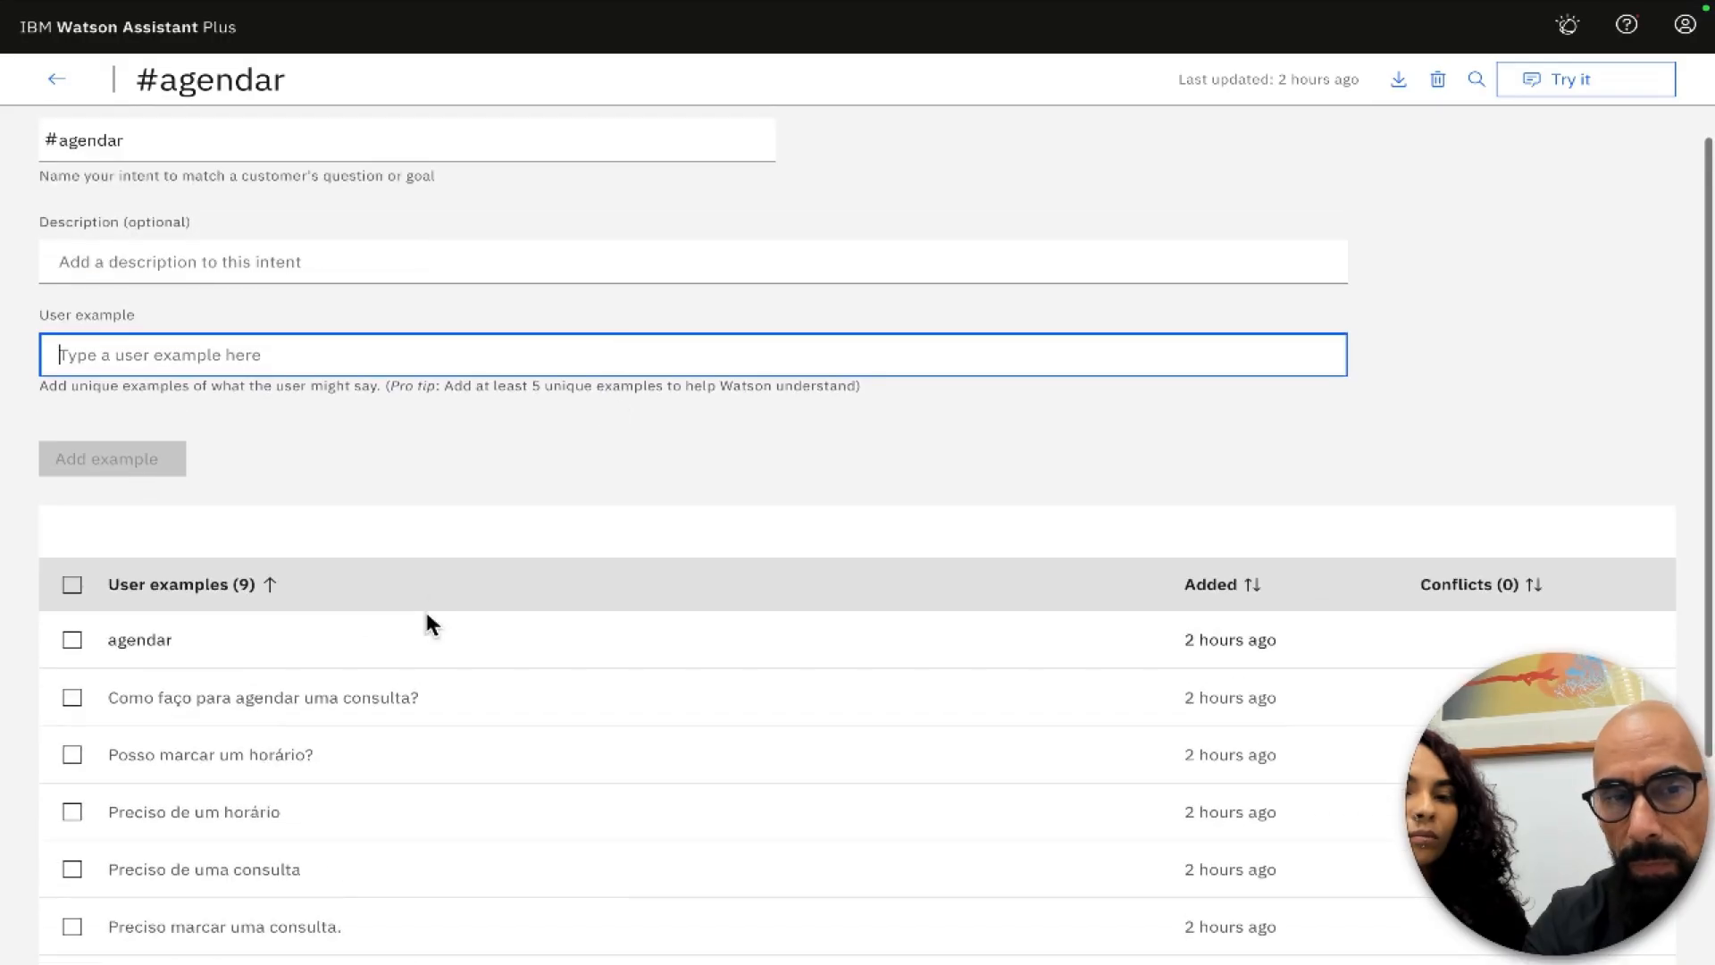
{"action": "scroll", "coordinate": [429, 625], "scroll_direction": "down", "scroll_amount": 3}
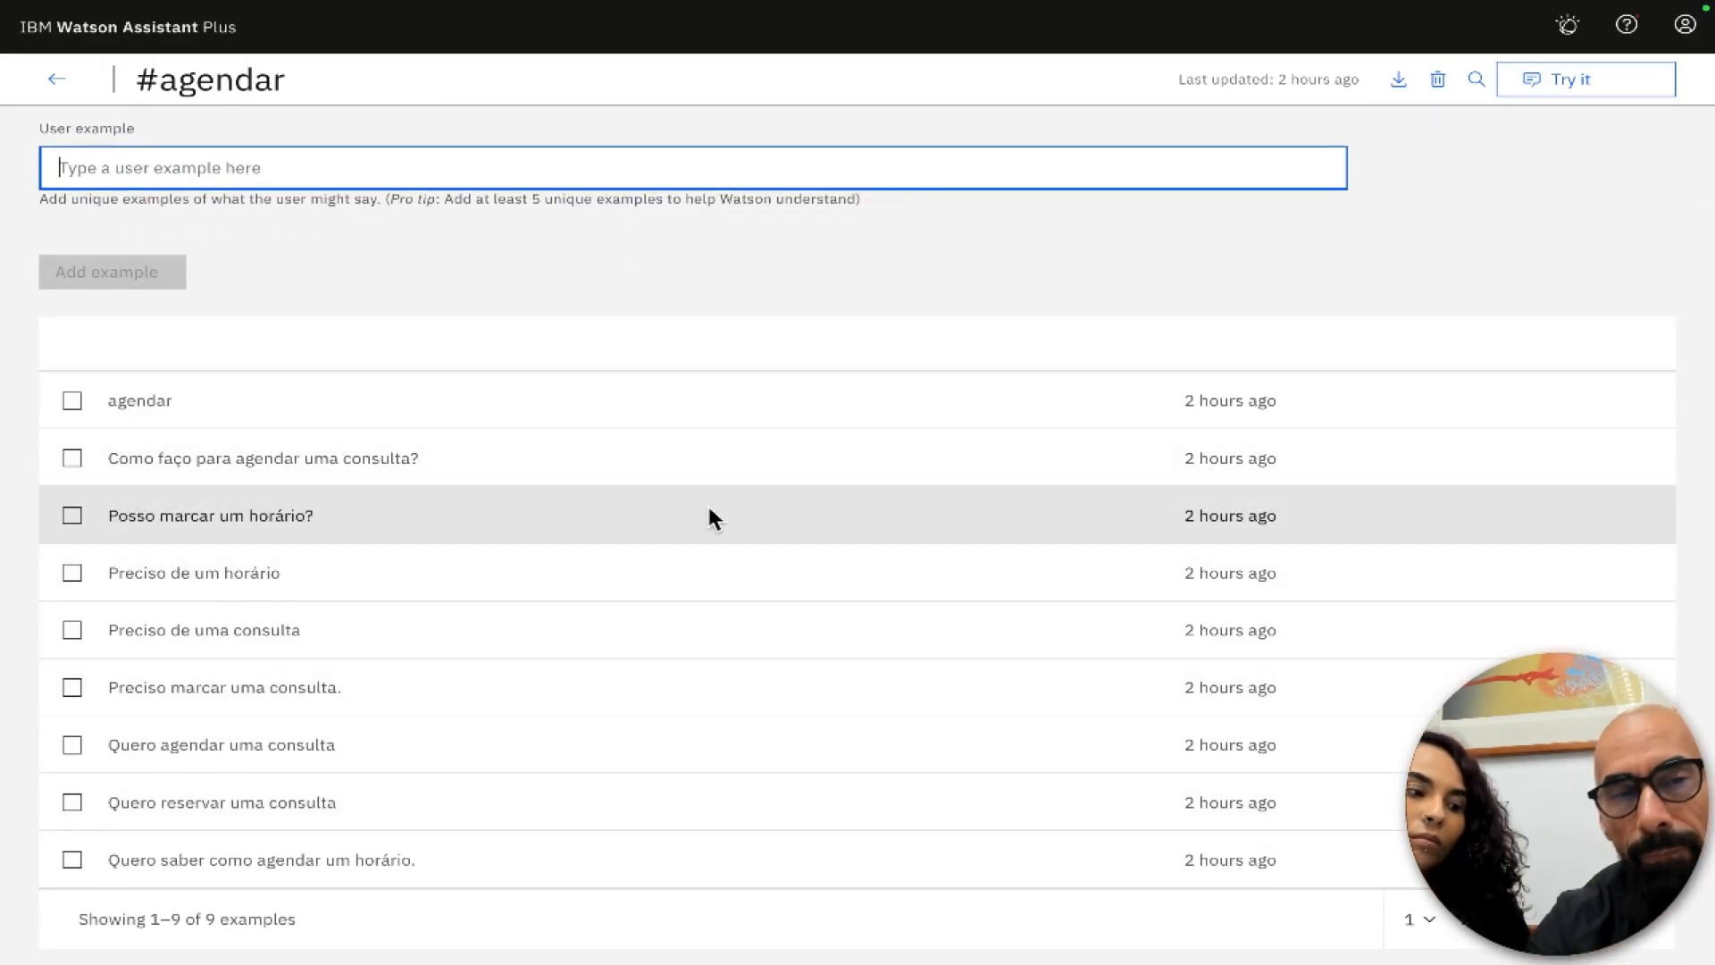
{"action": "scroll", "coordinate": [632, 217], "scroll_direction": "up", "scroll_amount": 2}
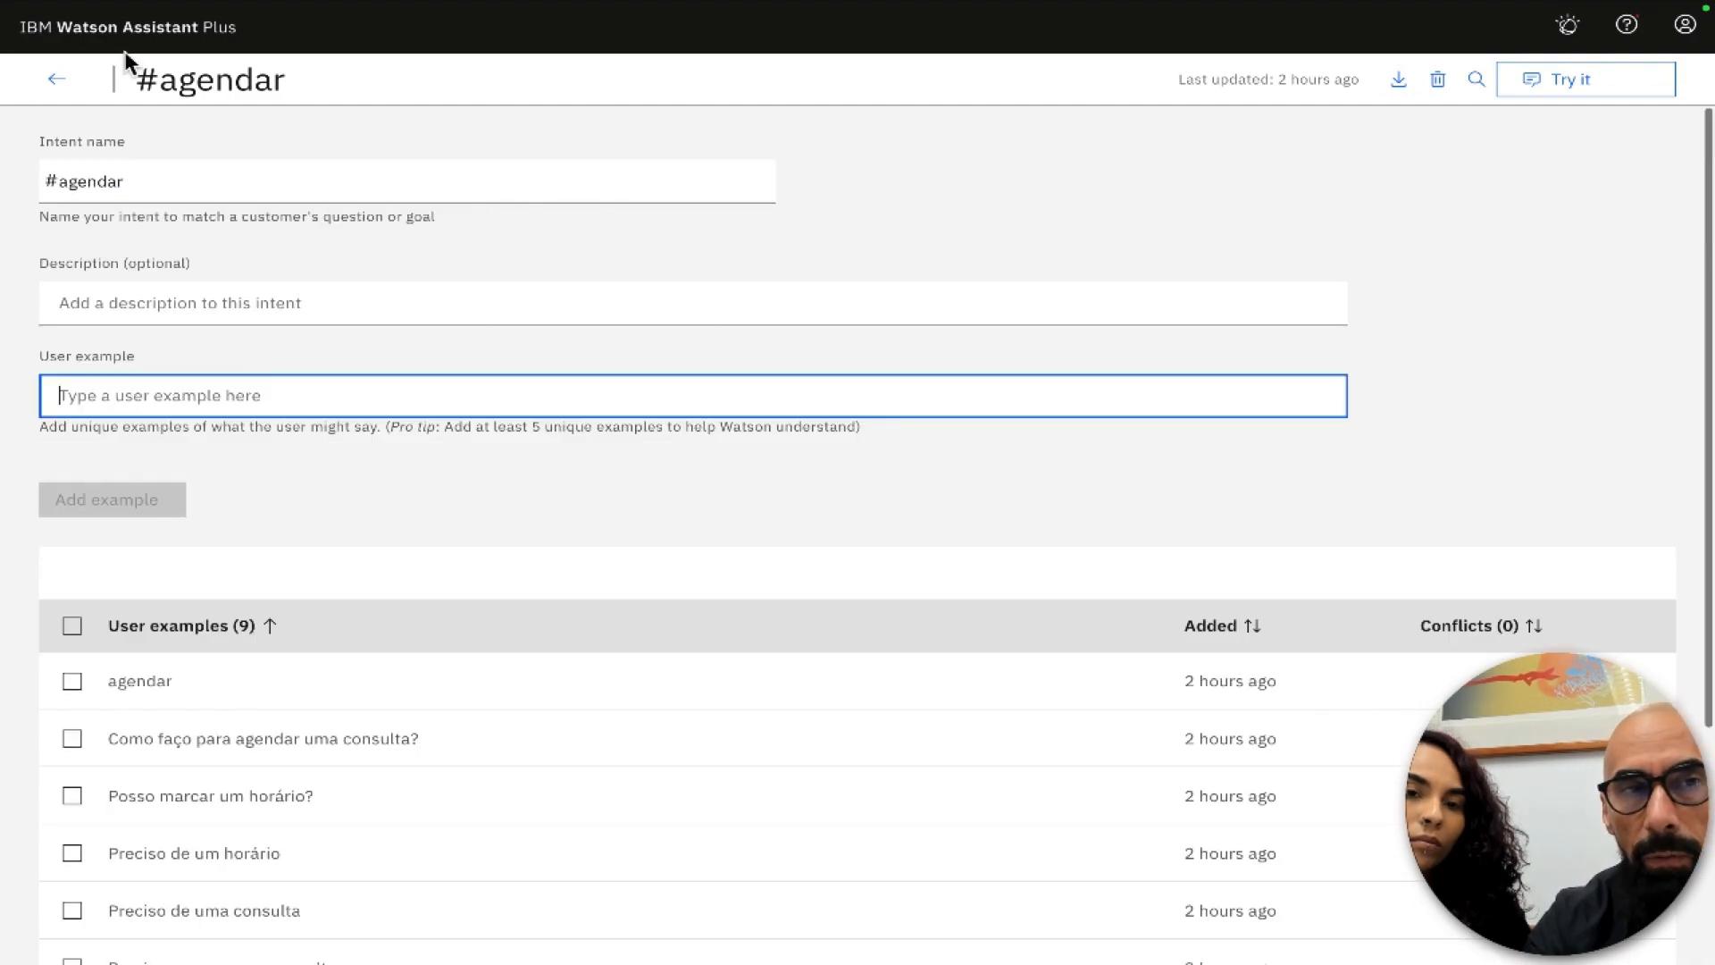
{"action": "left_click", "coordinate": [55, 79]}
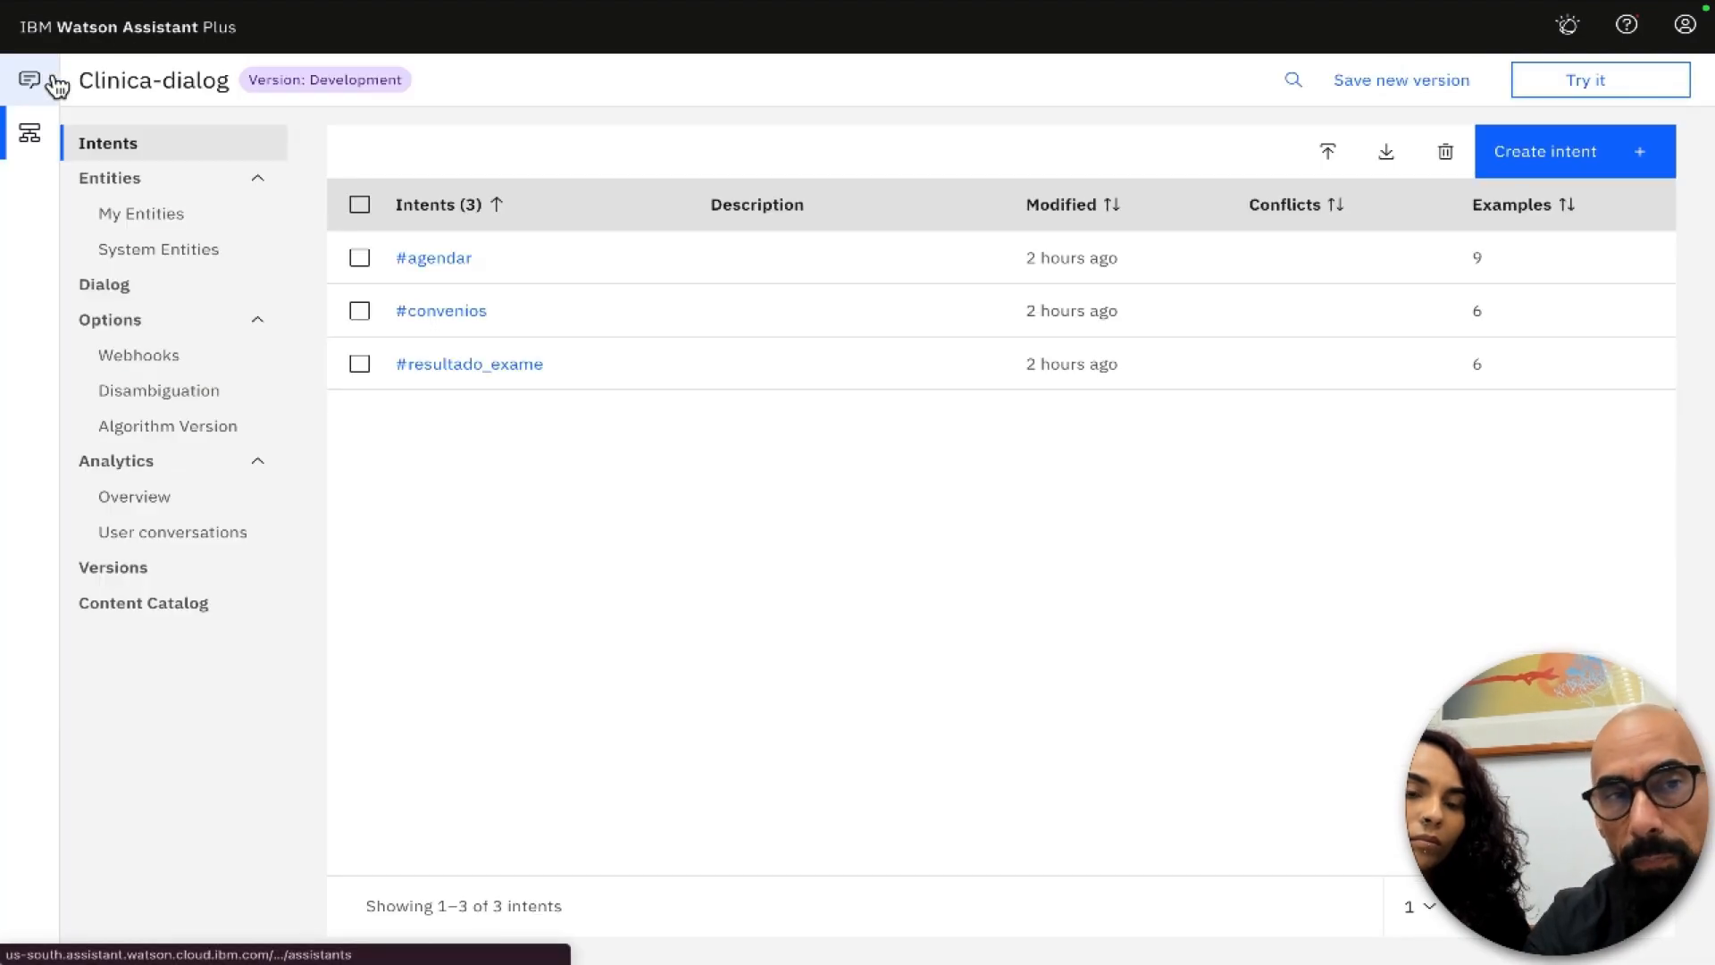
{"action": "left_click", "coordinate": [163, 219]}
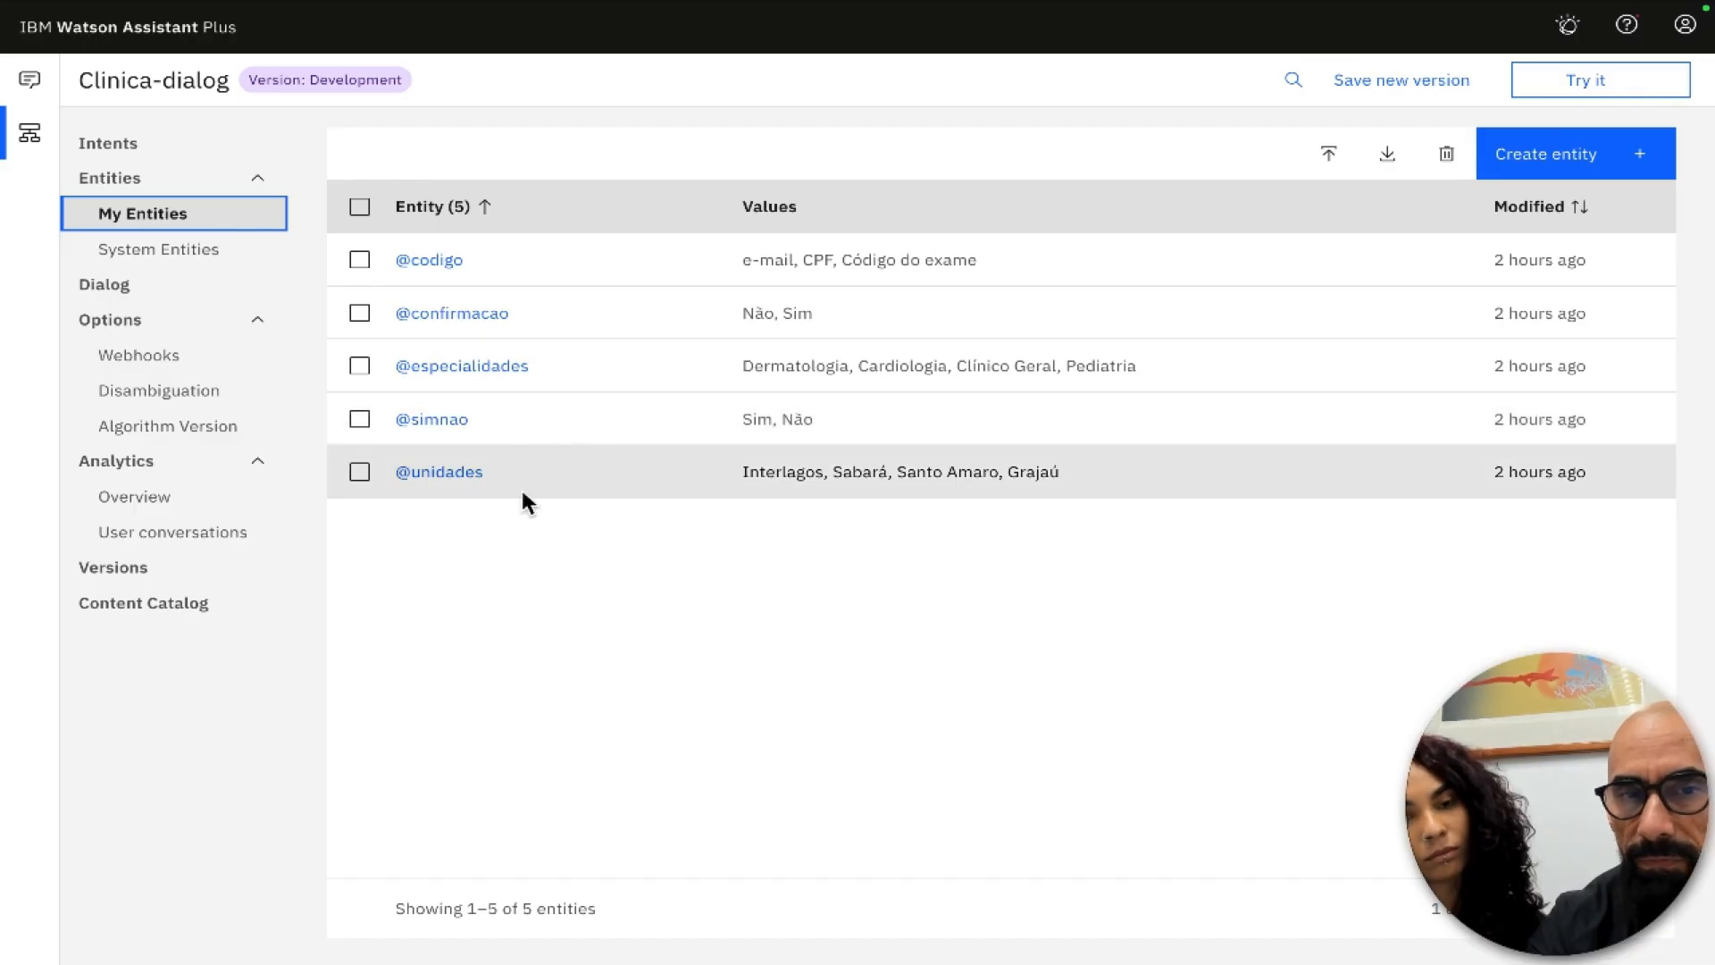
{"action": "left_click", "coordinate": [454, 480]}
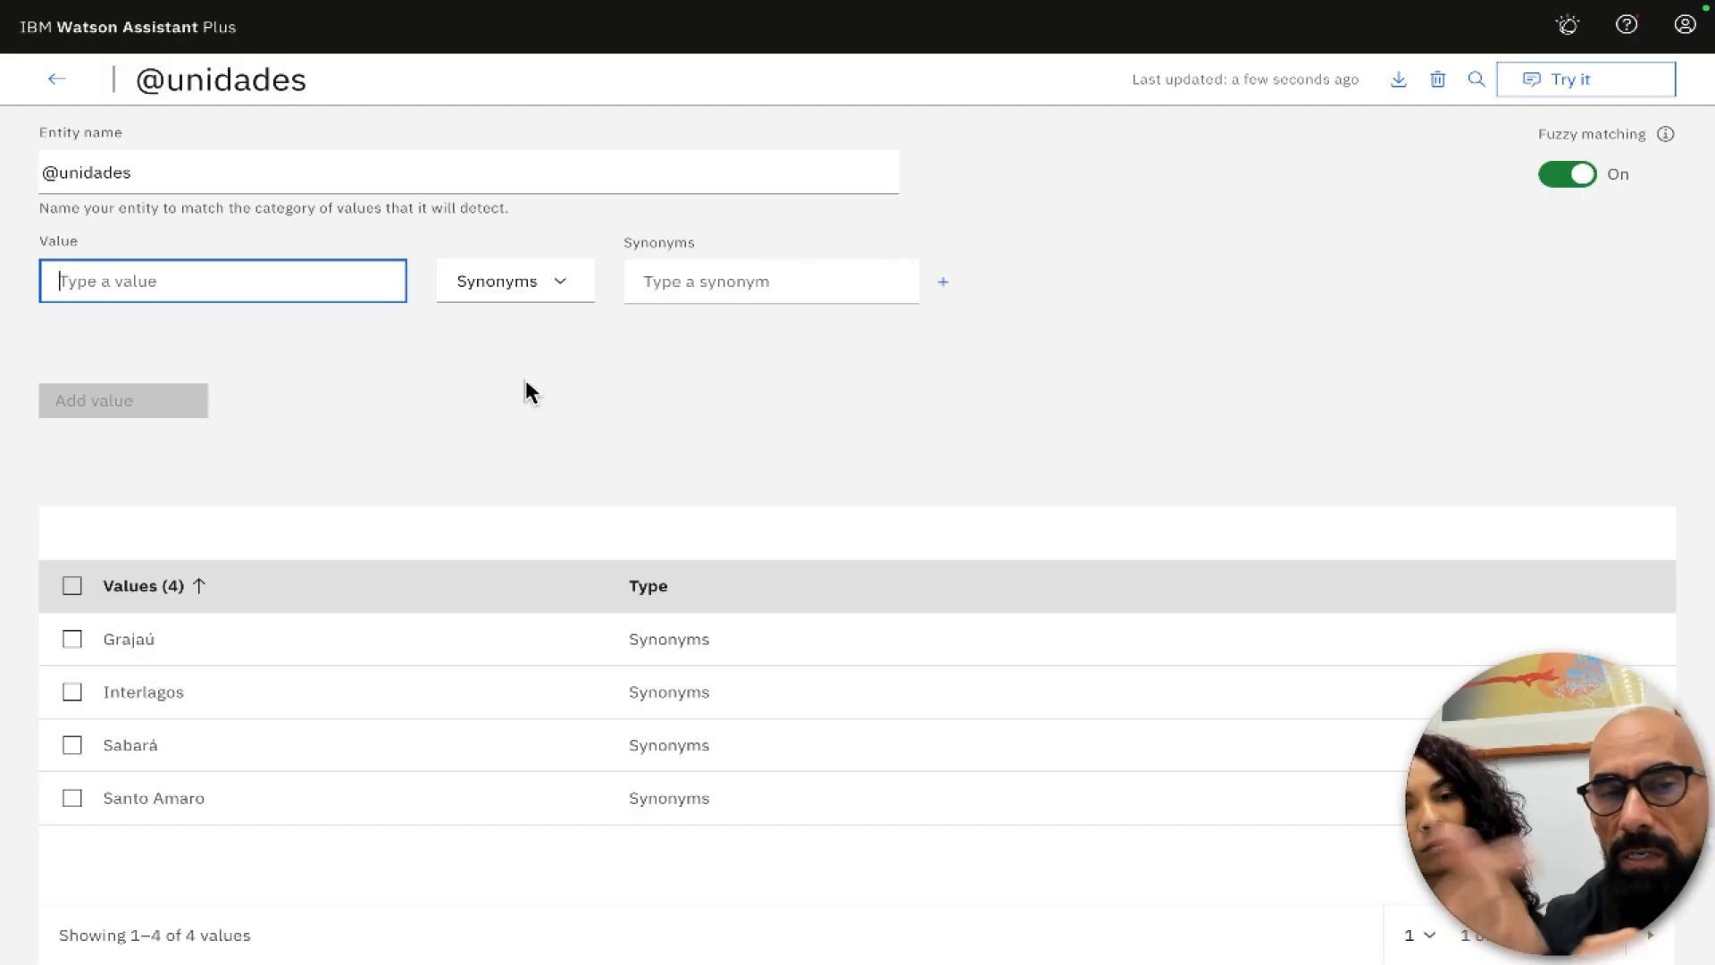
{"action": "left_click", "coordinate": [56, 79]}
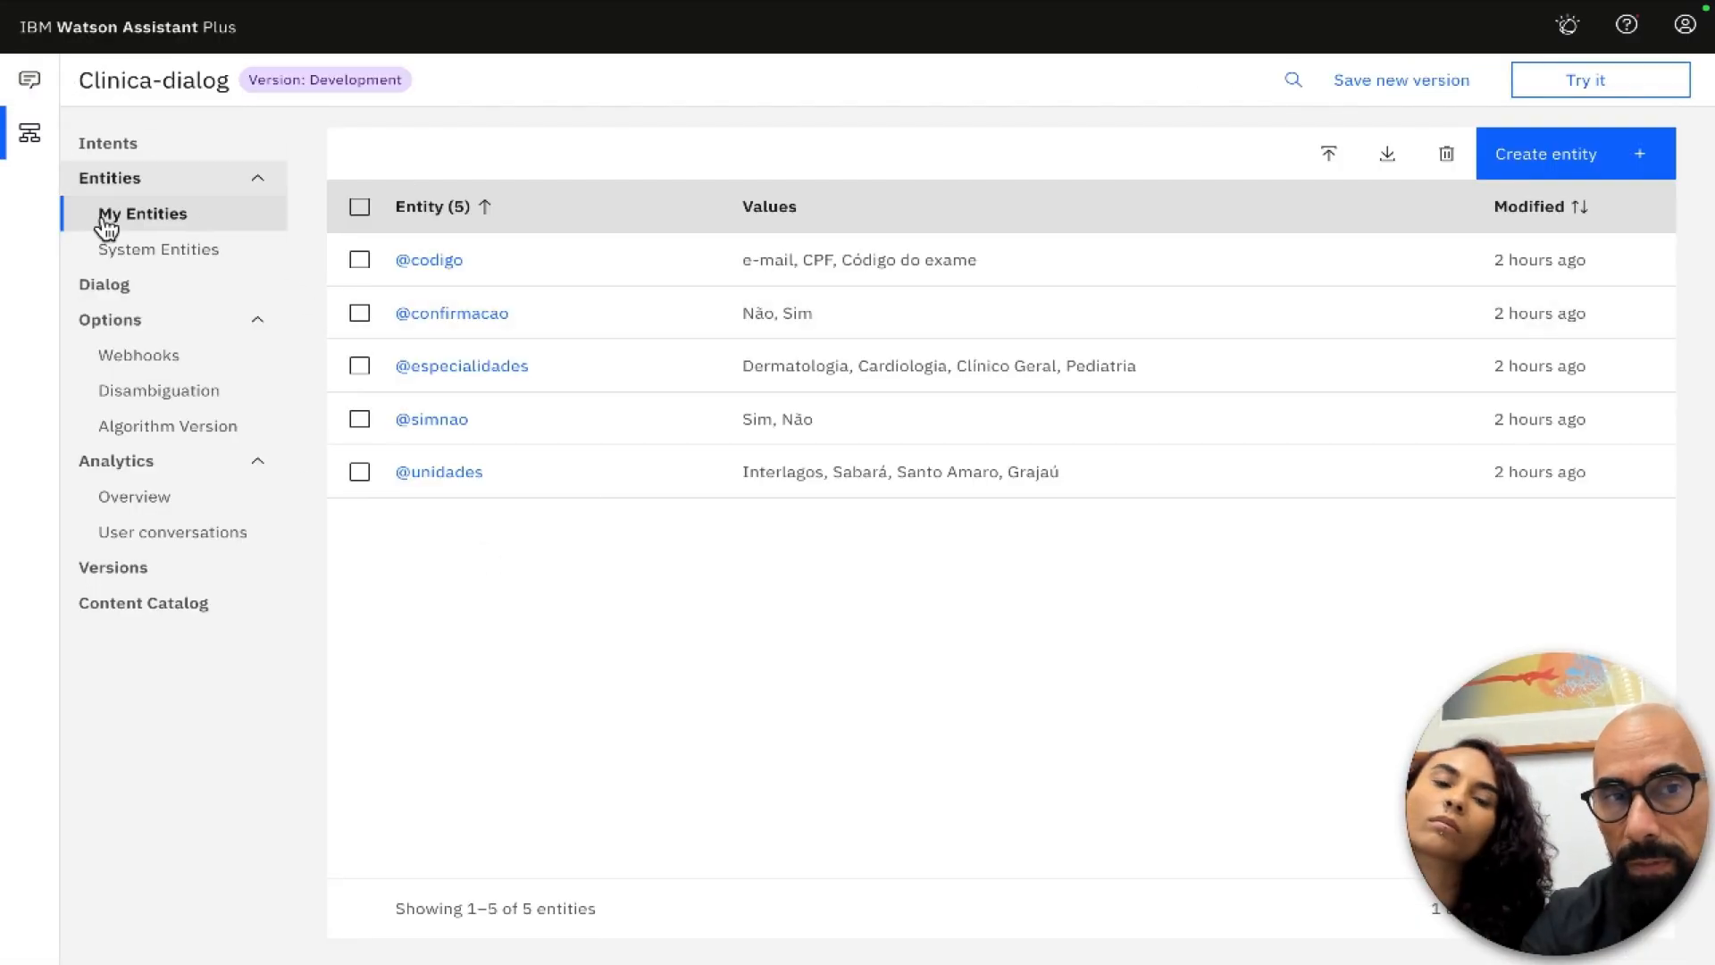
- Expand the Agendar consulta node in the skill's dialog tree and open its configuration
{"action": "left_click", "coordinate": [105, 285]}
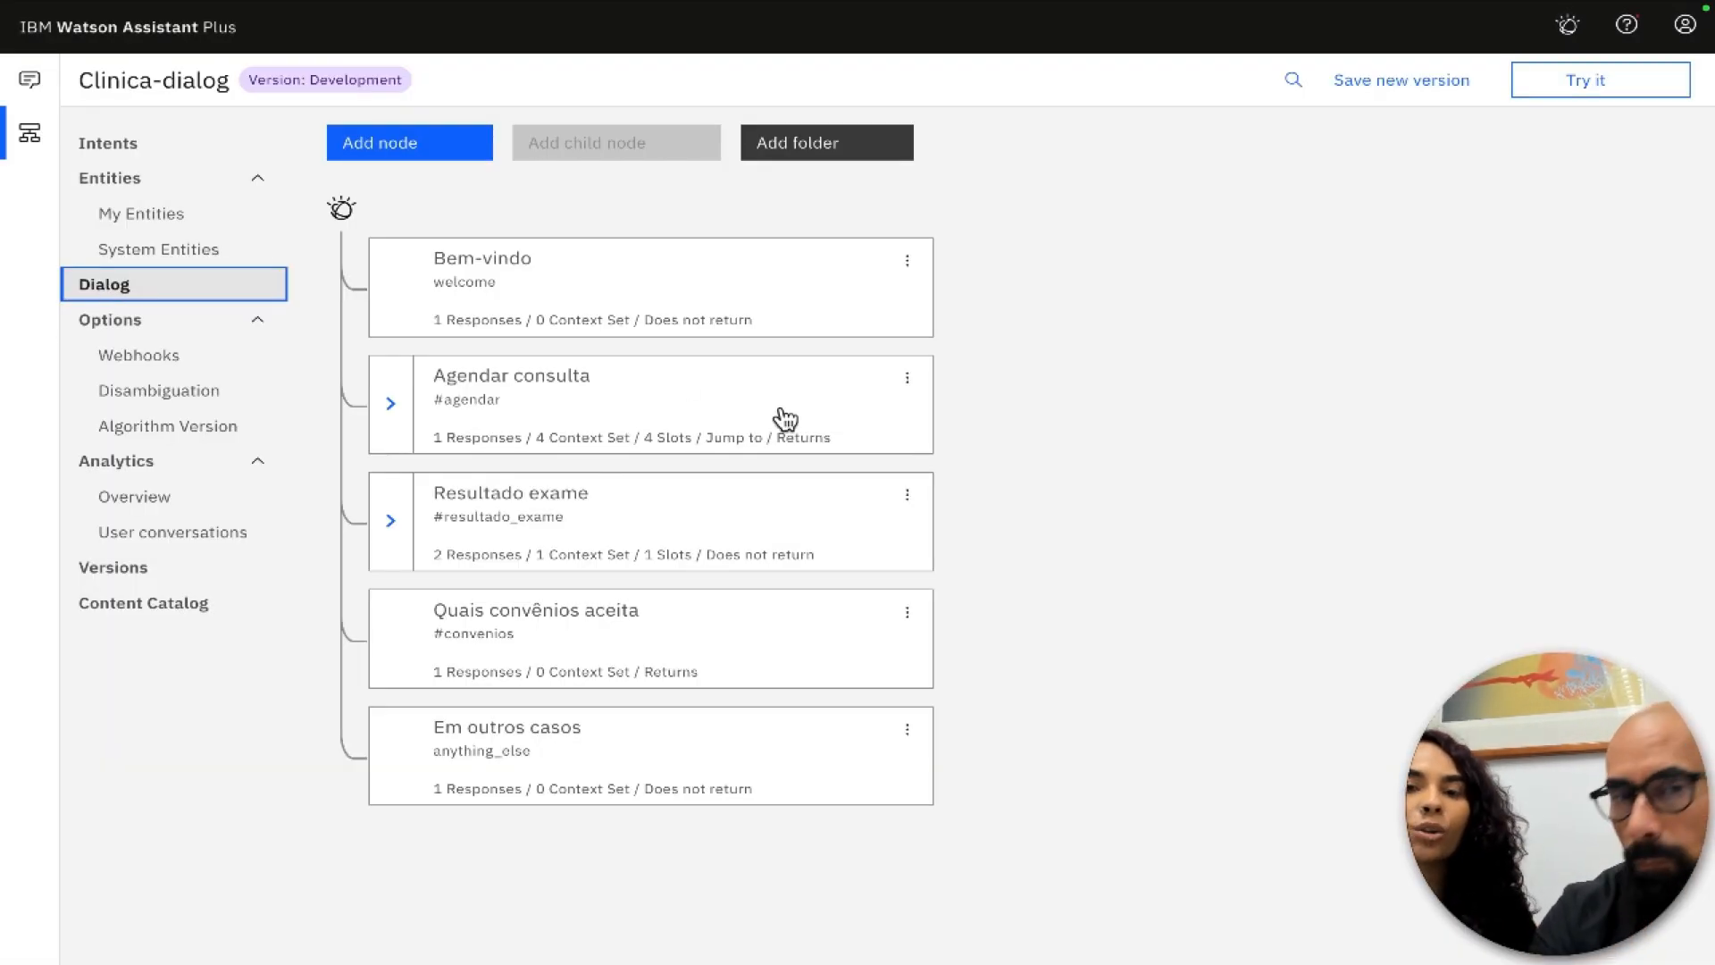
{"action": "left_click", "coordinate": [397, 408]}
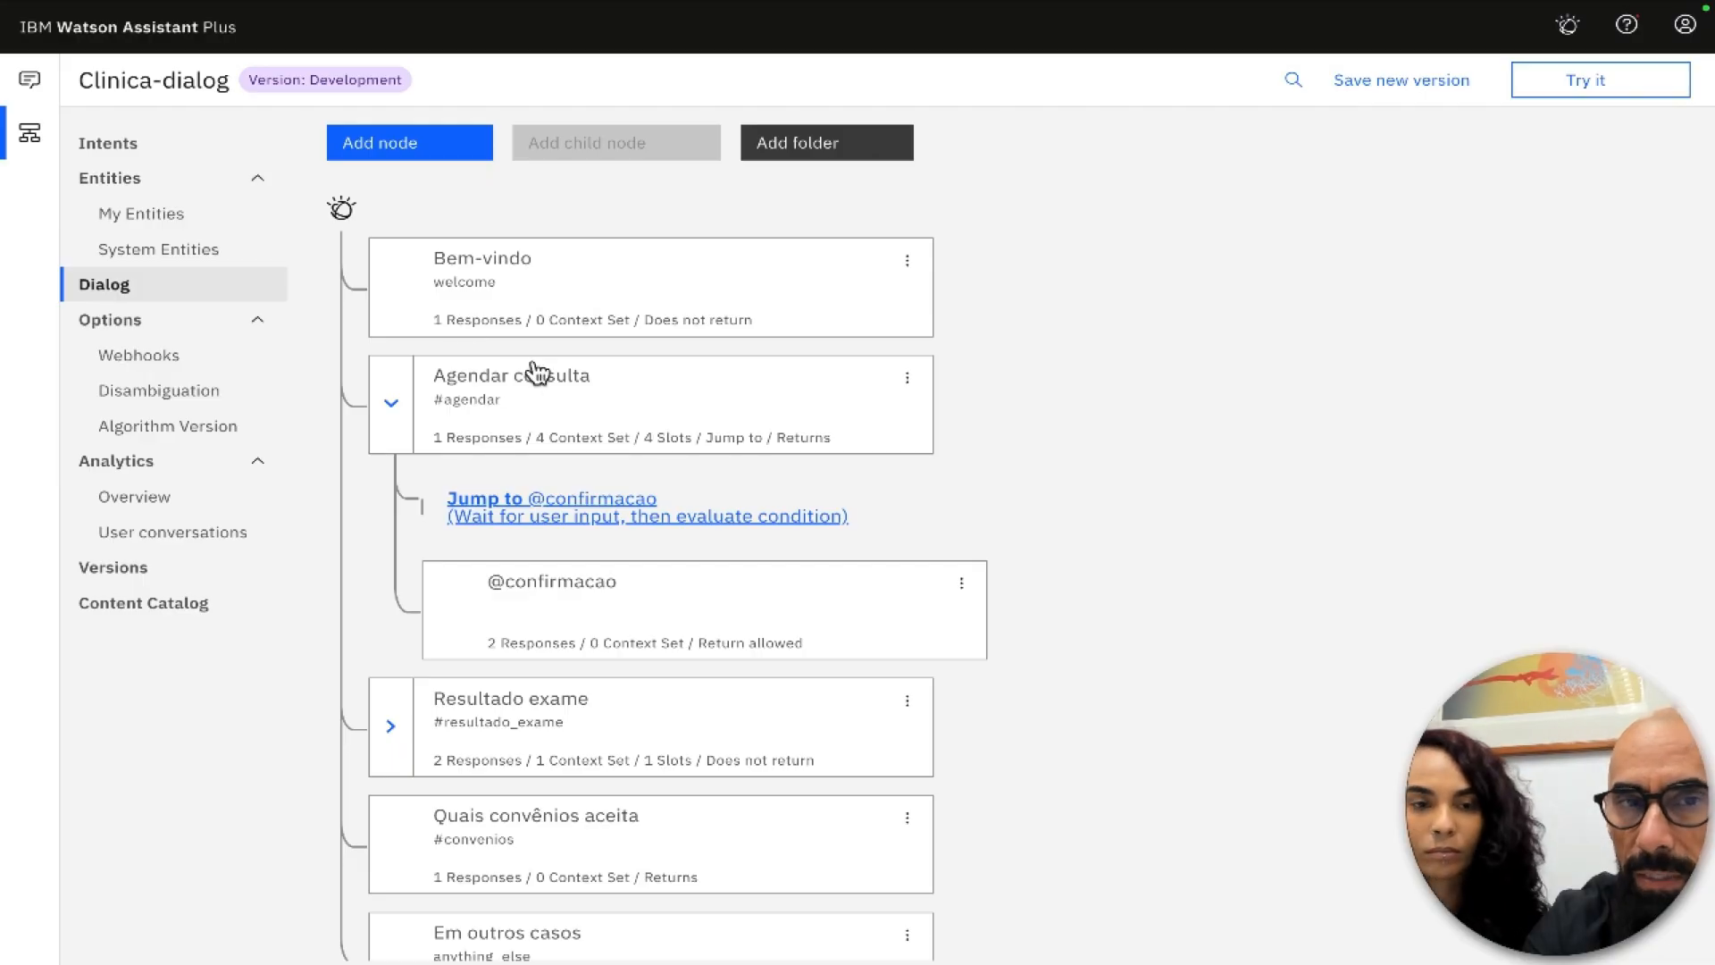
{"action": "left_click", "coordinate": [540, 405]}
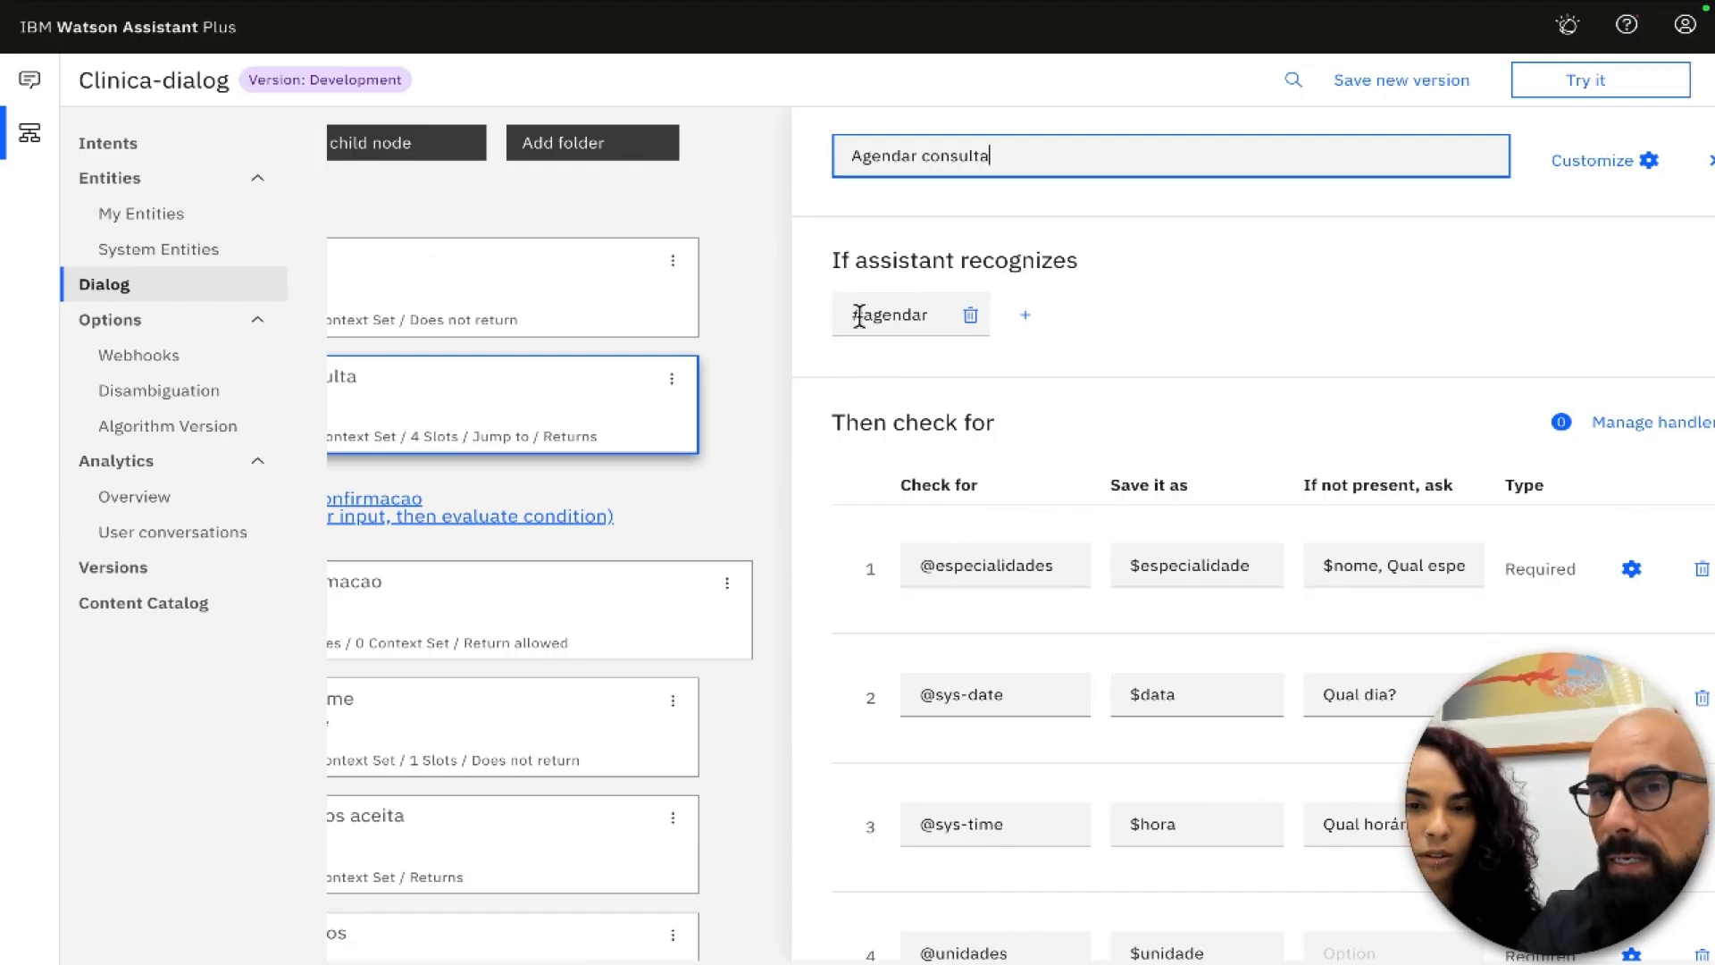
{"action": "left_click", "coordinate": [763, 364]}
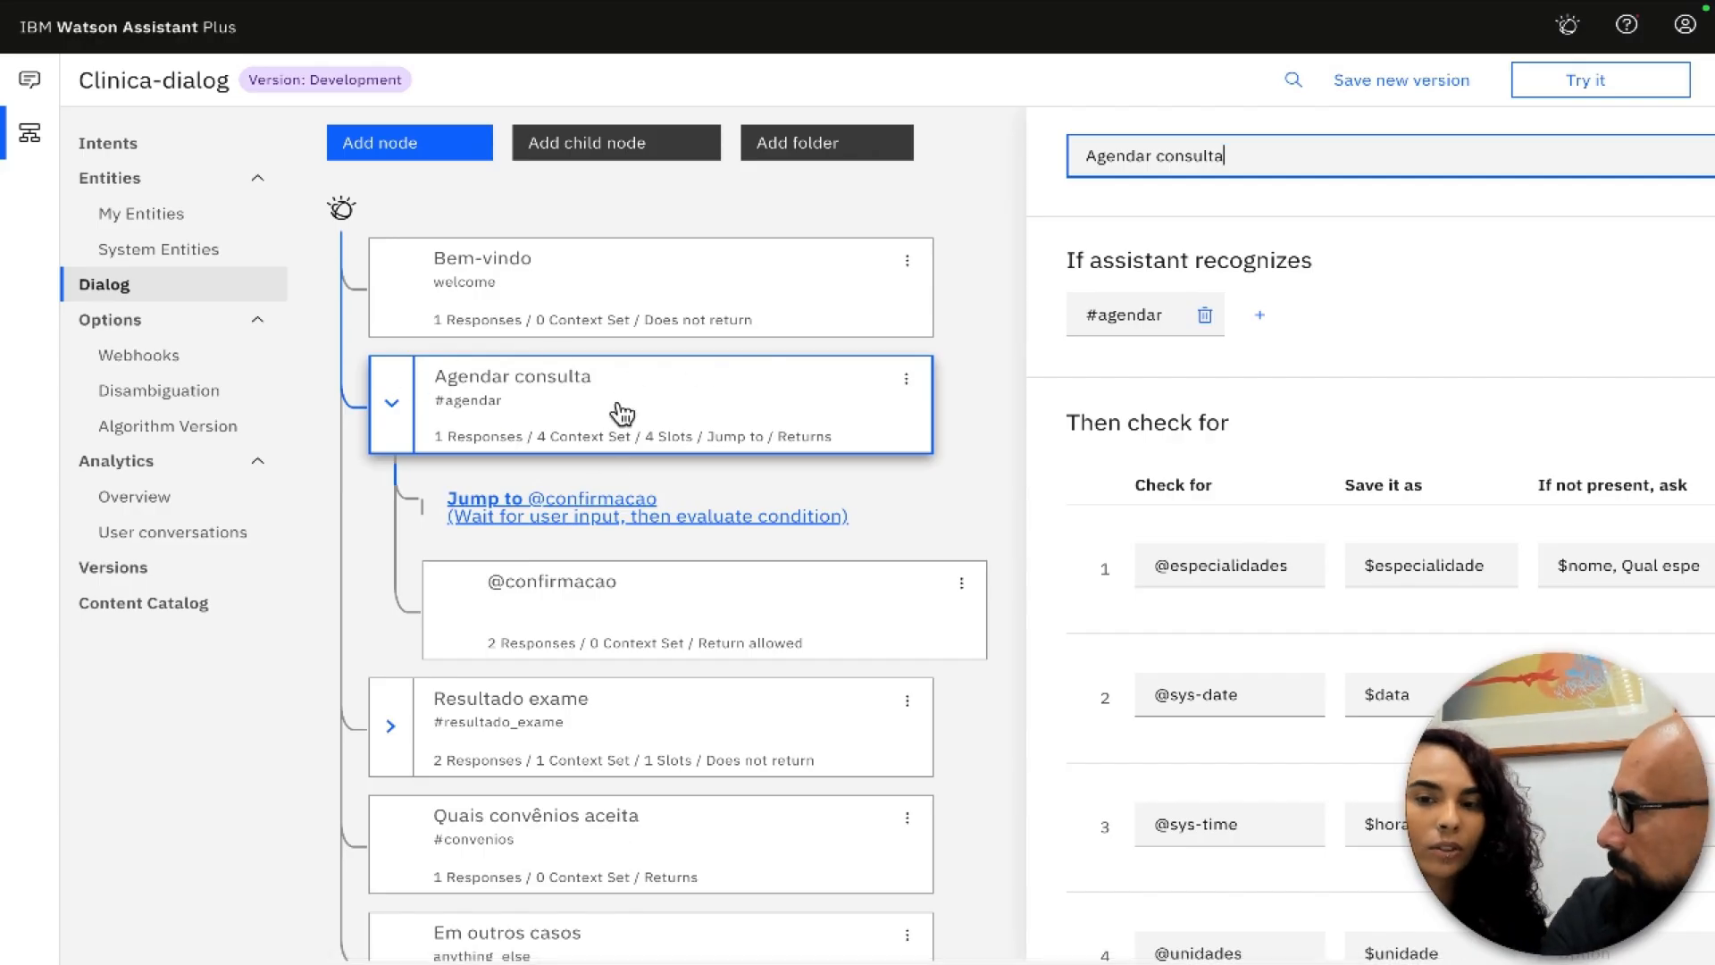
{"action": "scroll", "coordinate": [1172, 425], "scroll_direction": "right", "scroll_amount": 3}
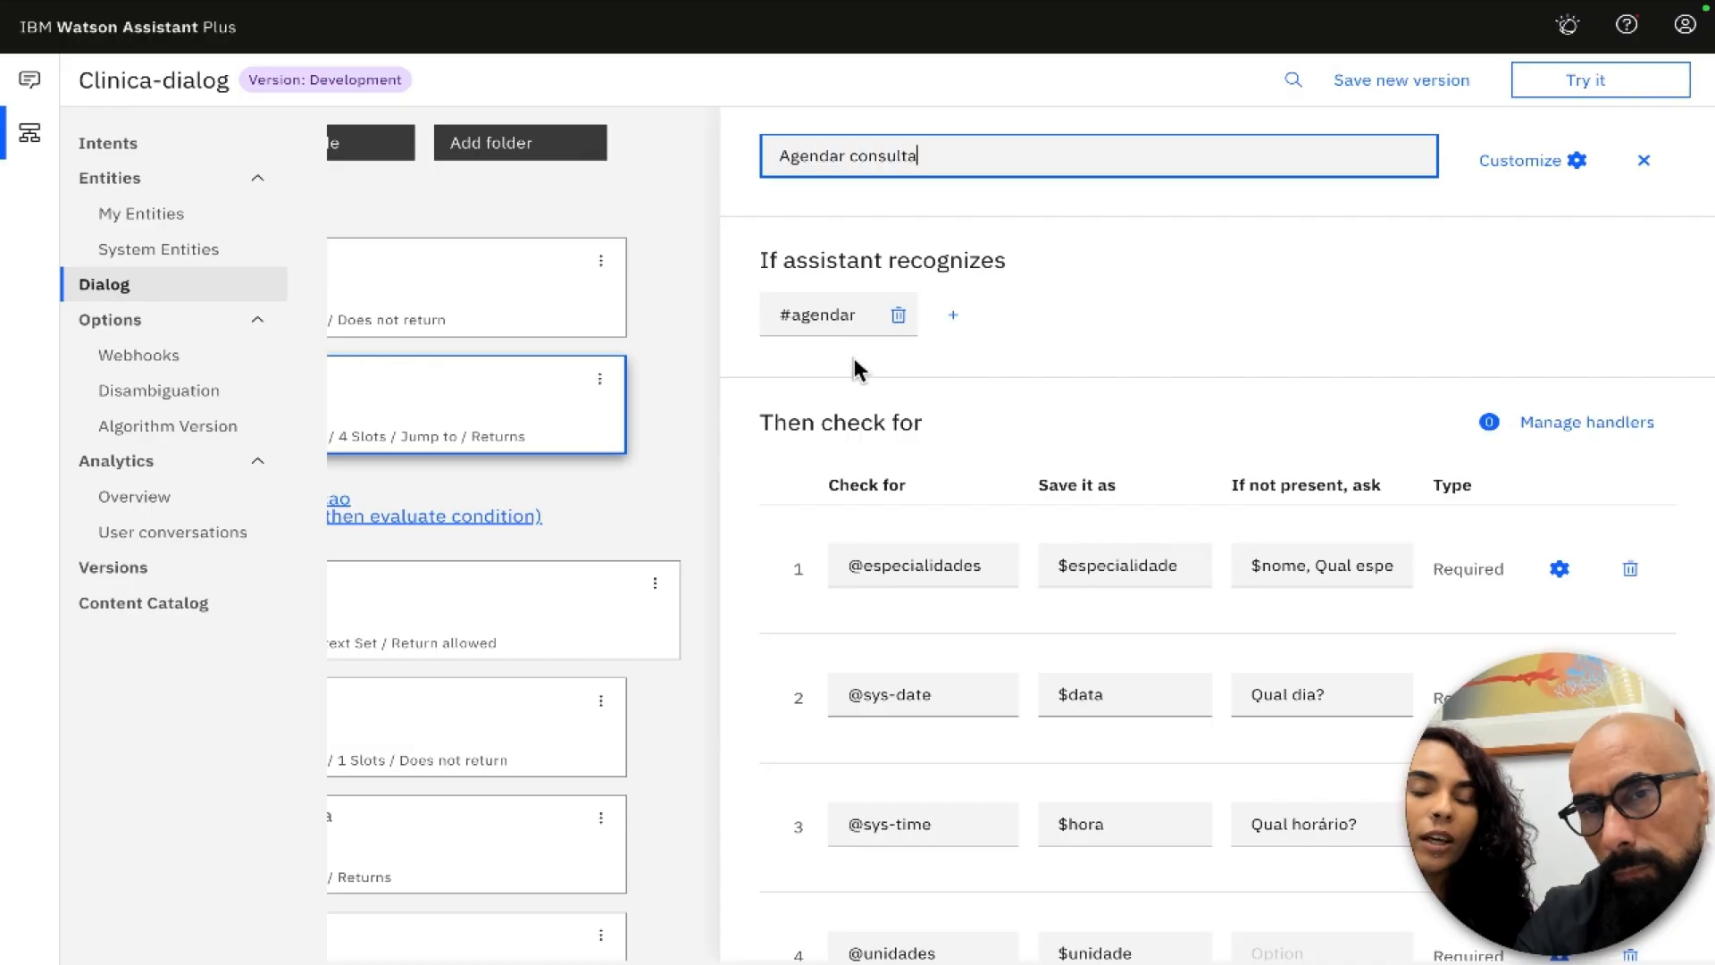
- Examine the intent condition that triggers the Agendar consulta node
{"action": "left_click", "coordinate": [789, 313]}
{"action": "left_click_drag", "start_coordinate": [789, 313], "coordinate": [871, 316]}
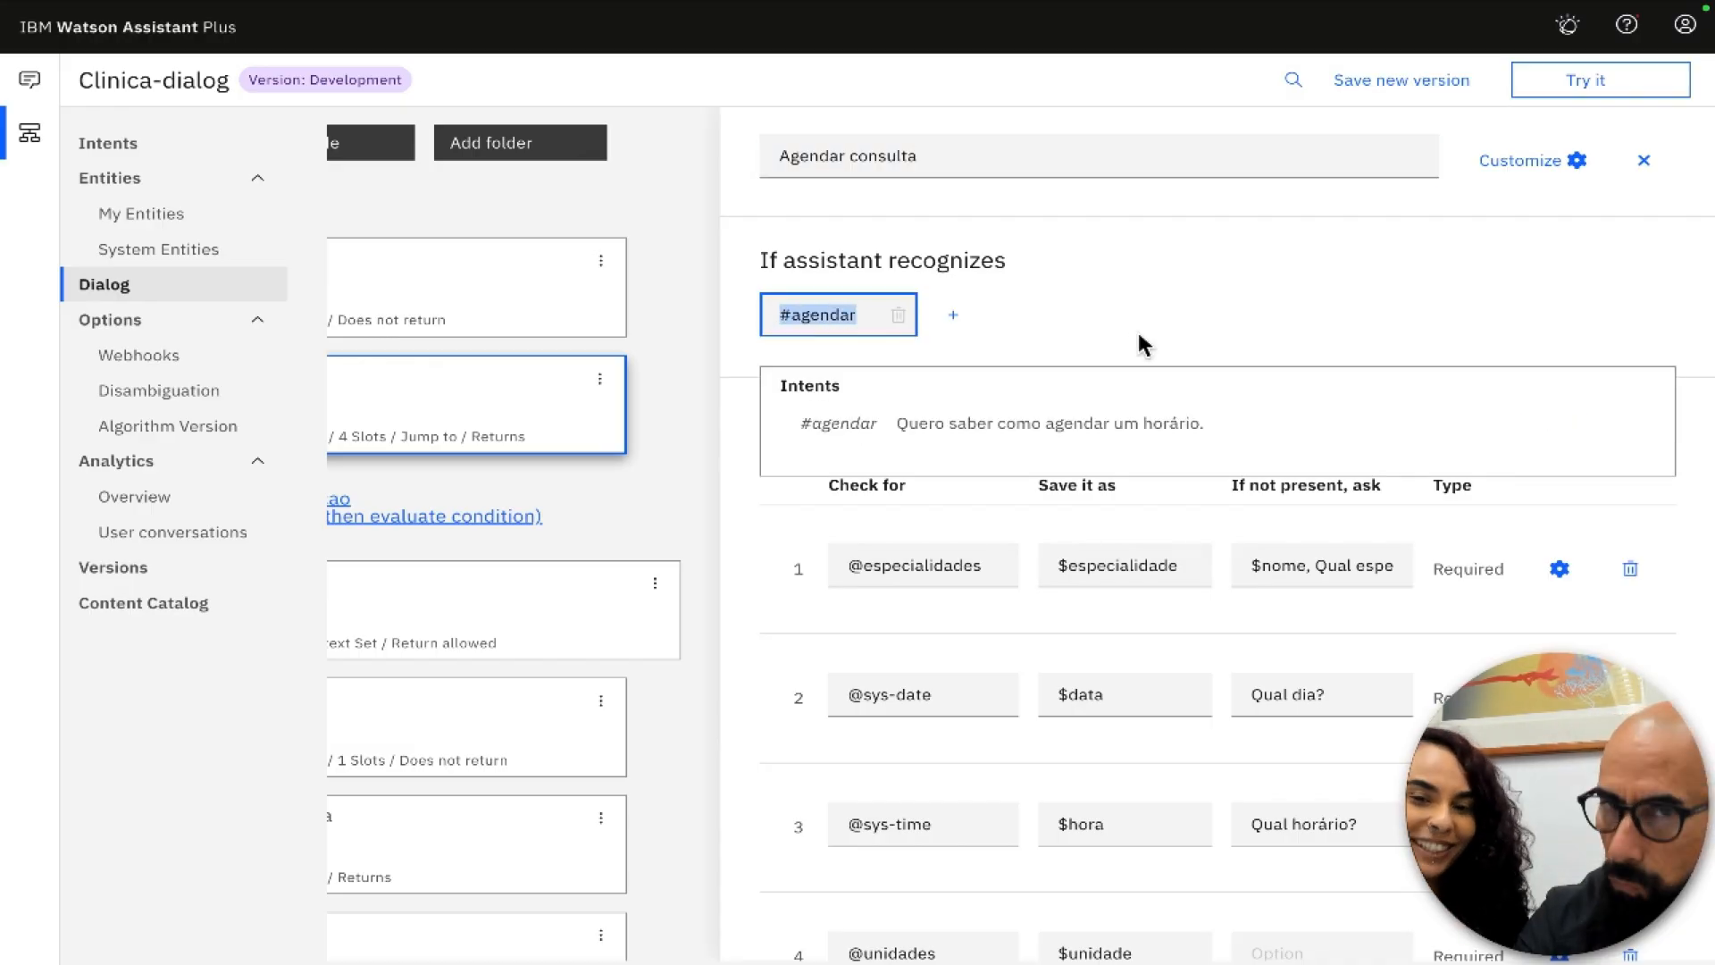
{"action": "left_click", "coordinate": [1109, 331]}
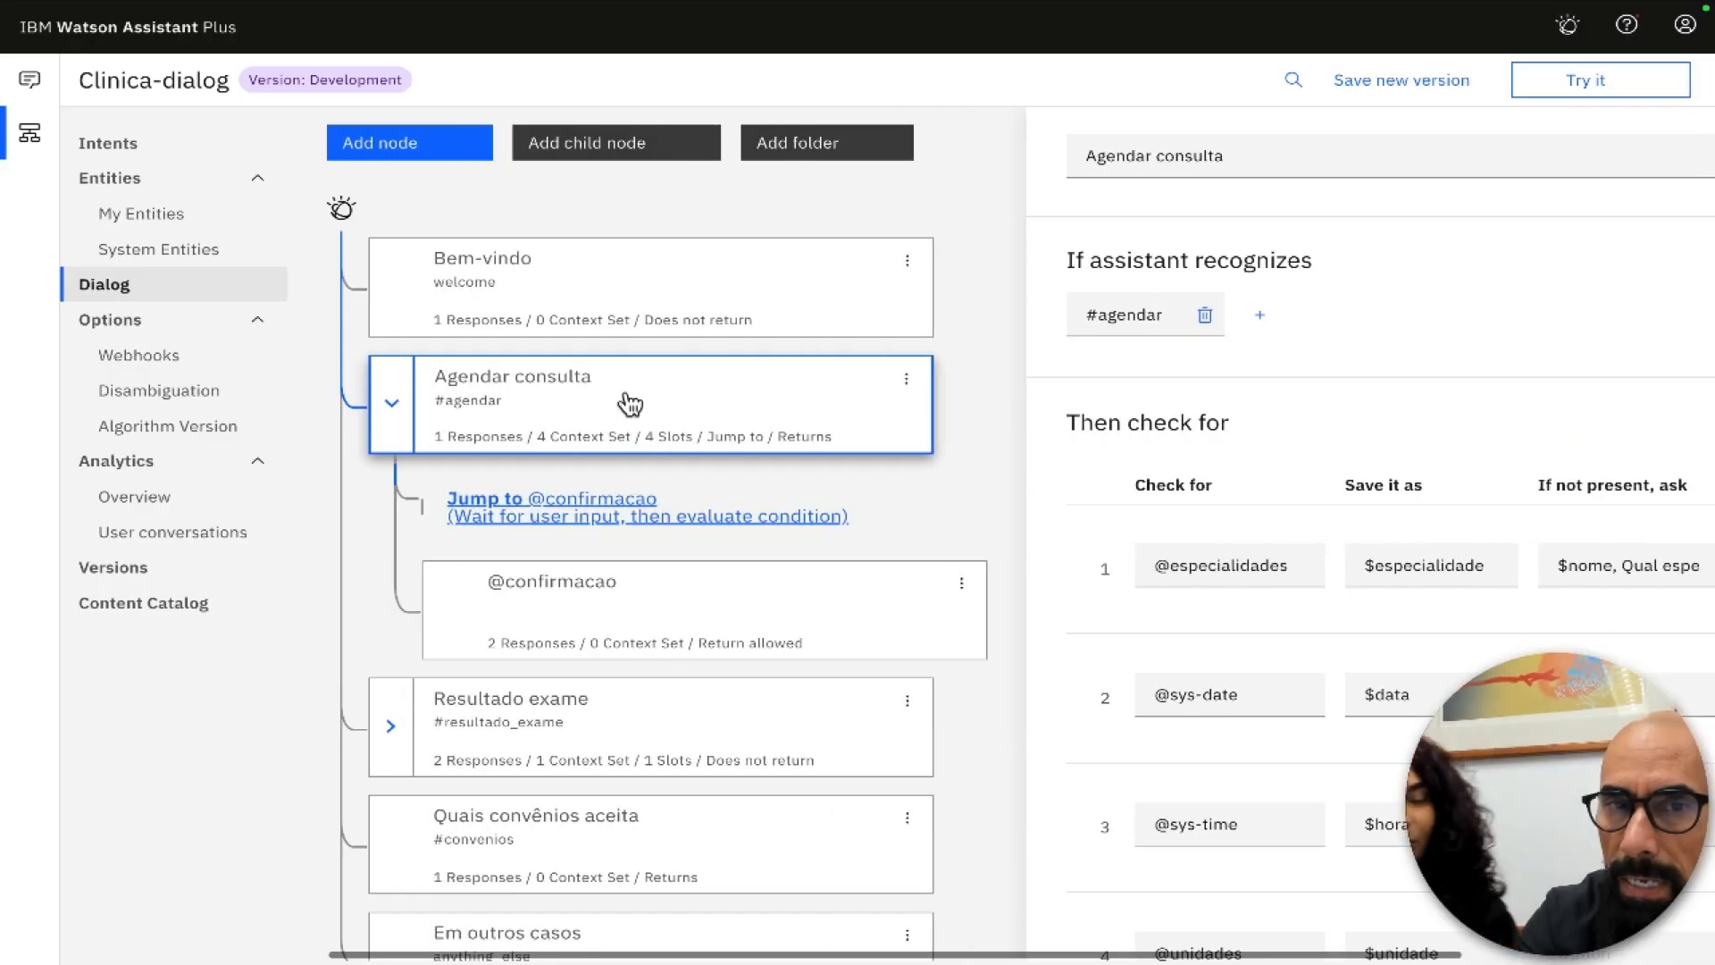
{"action": "left_click", "coordinate": [1166, 317]}
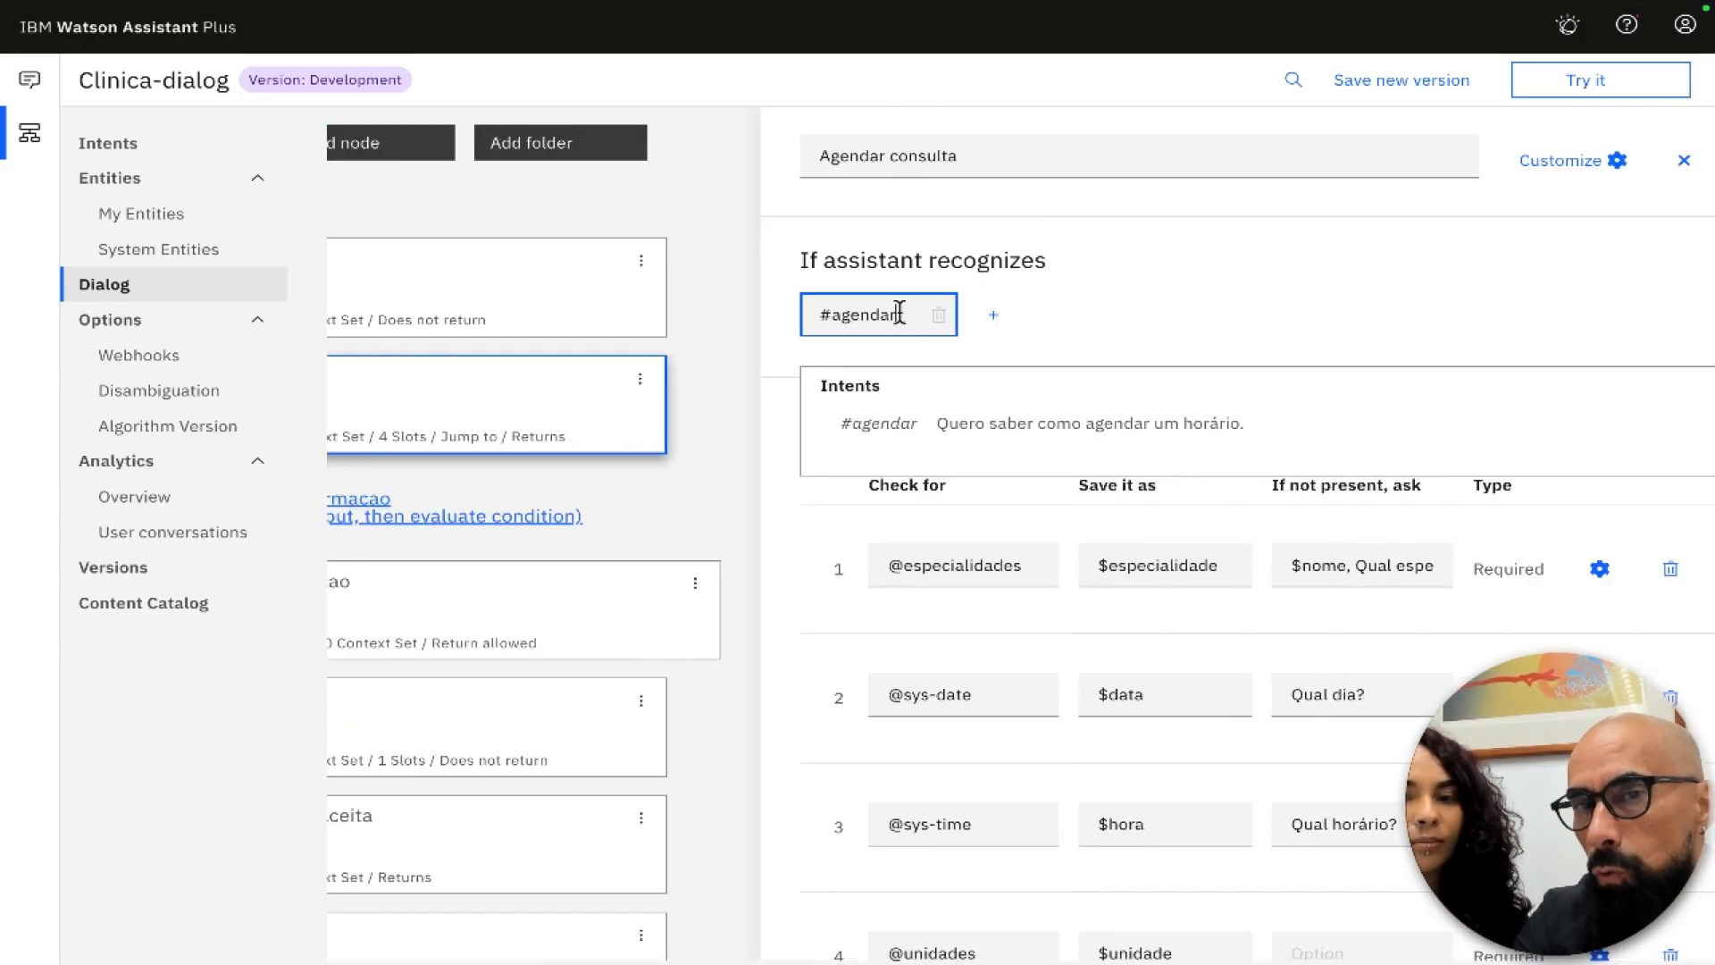
{"action": "left_click_drag", "start_coordinate": [899, 313], "coordinate": [807, 311]}
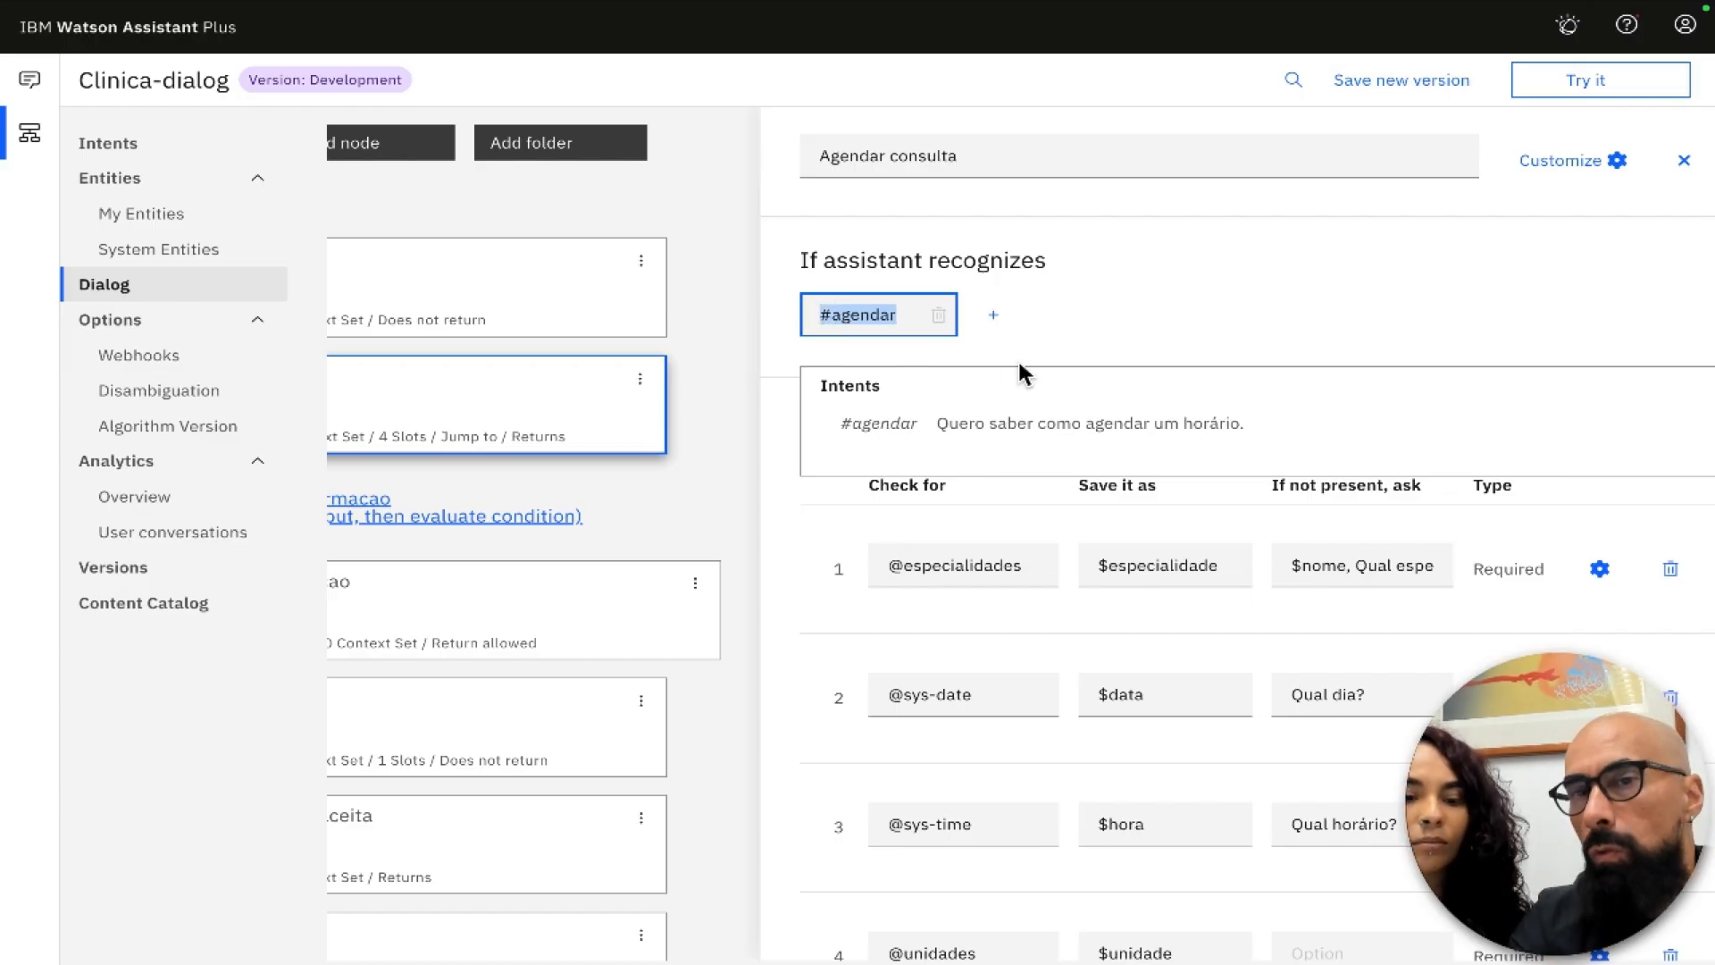
{"action": "scroll", "coordinate": [799, 402], "scroll_direction": "down", "scroll_amount": 2}
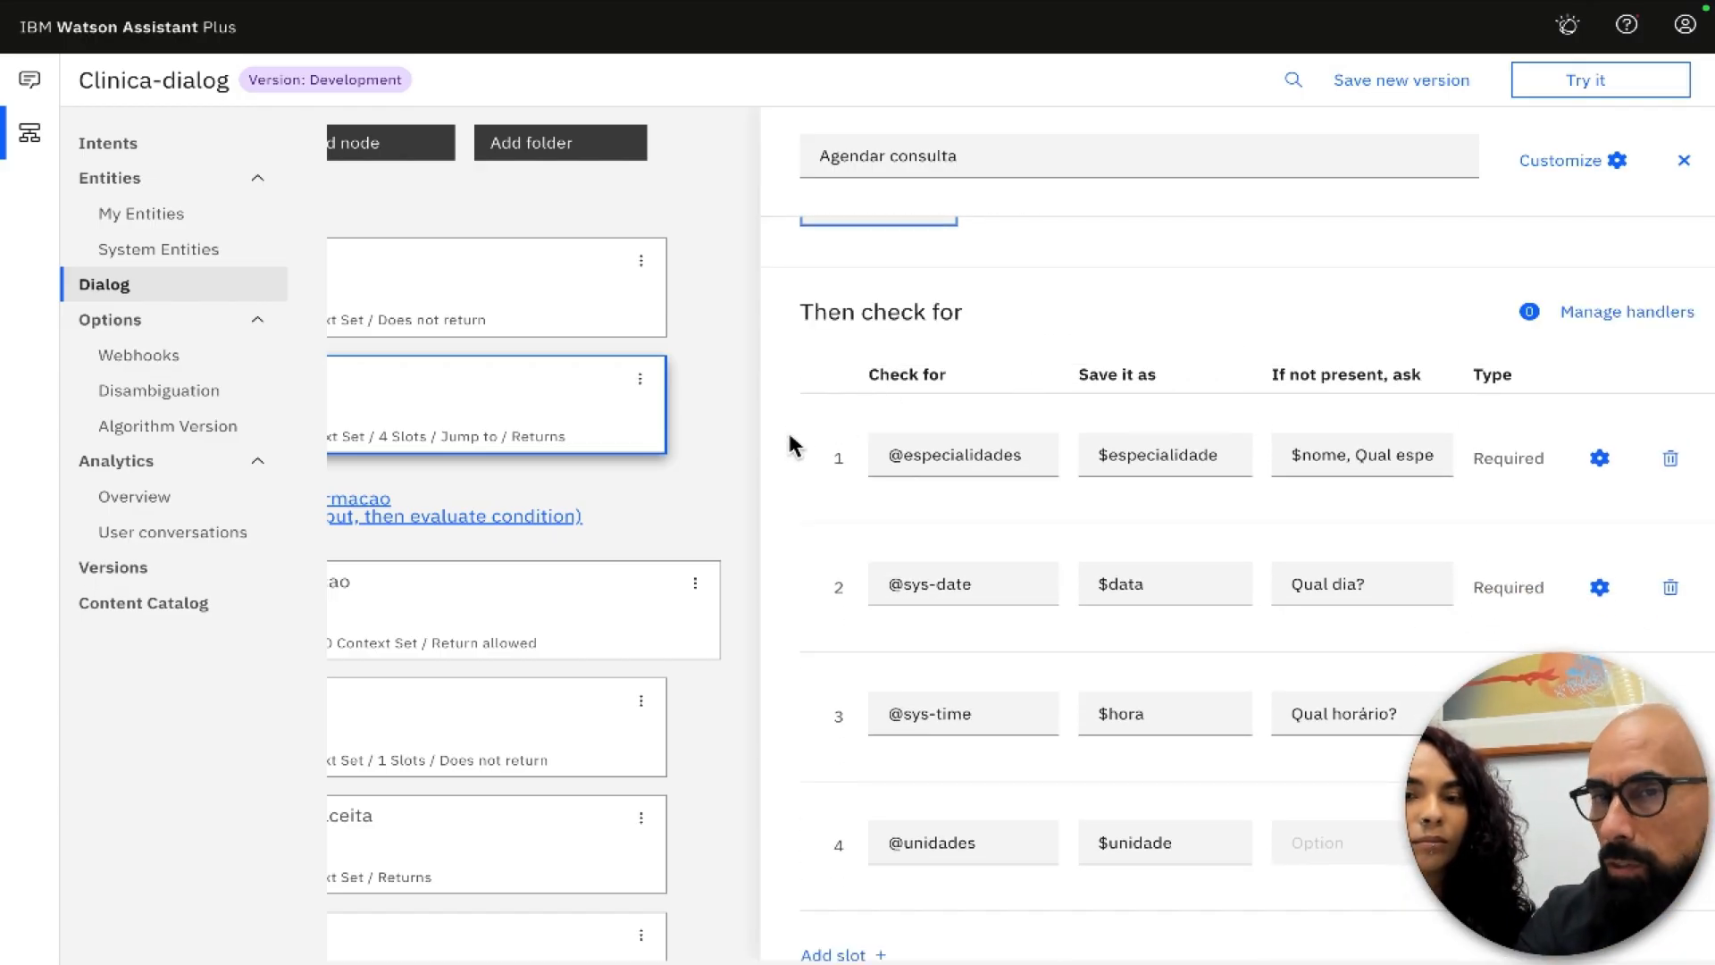
{"action": "scroll", "coordinate": [1080, 304], "scroll_direction": "up", "scroll_amount": 2}
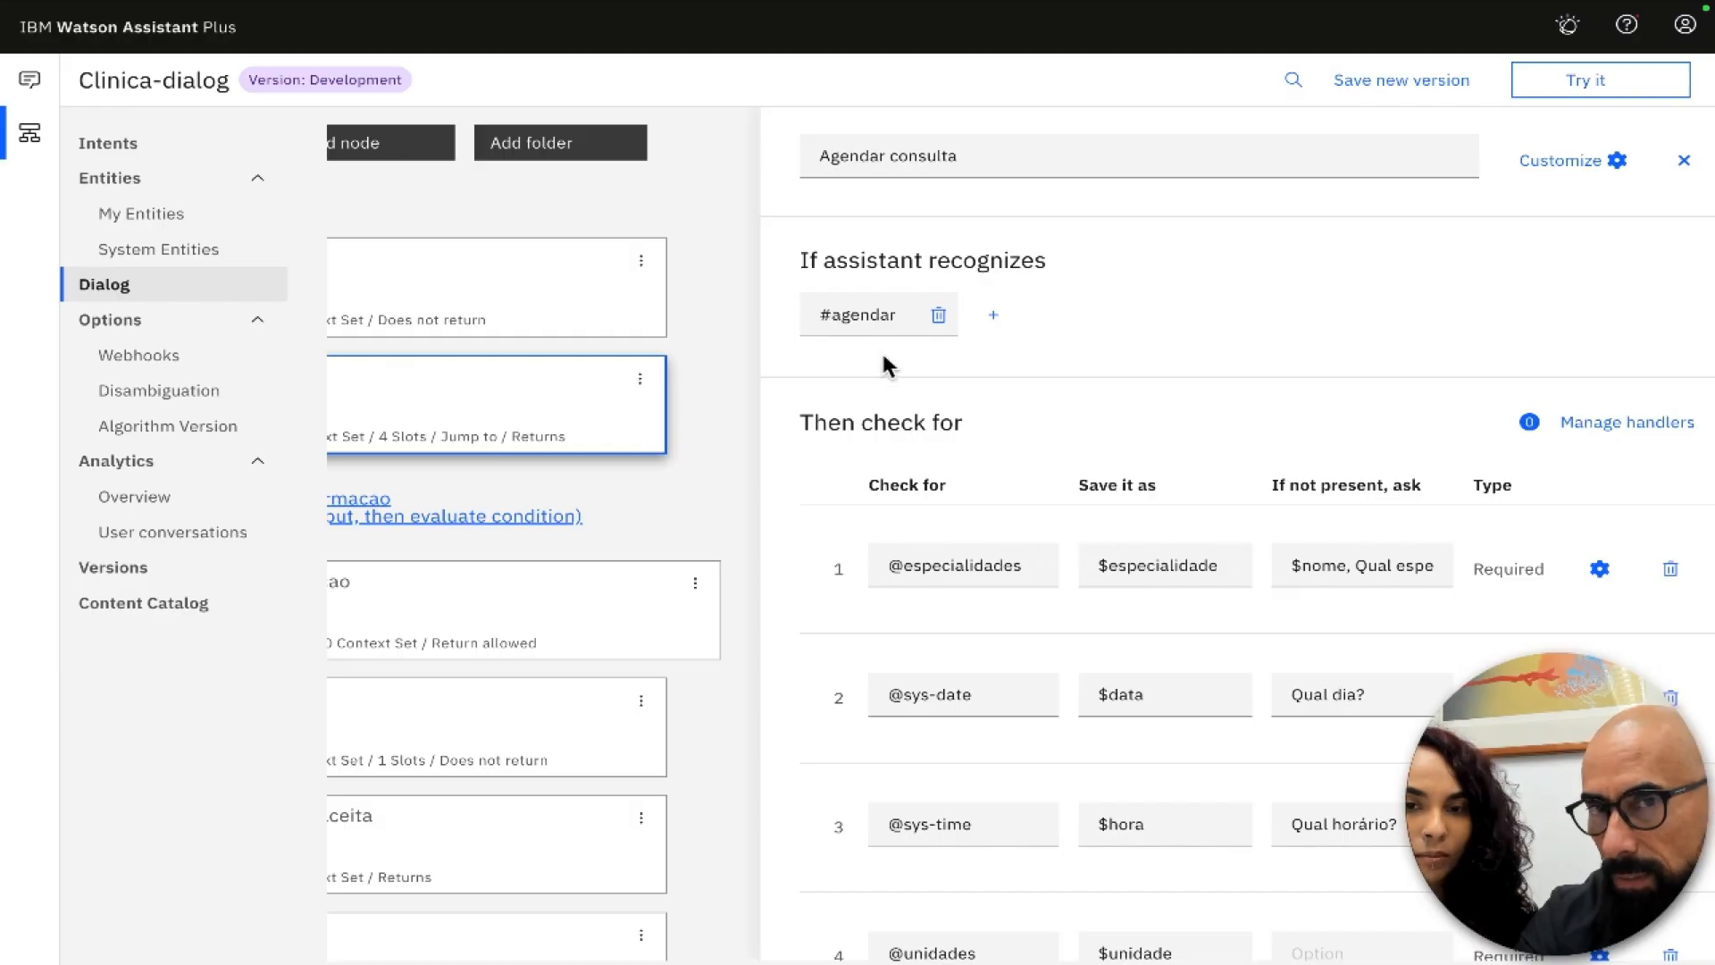
{"action": "scroll", "coordinate": [977, 548], "scroll_direction": "down", "scroll_amount": 3}
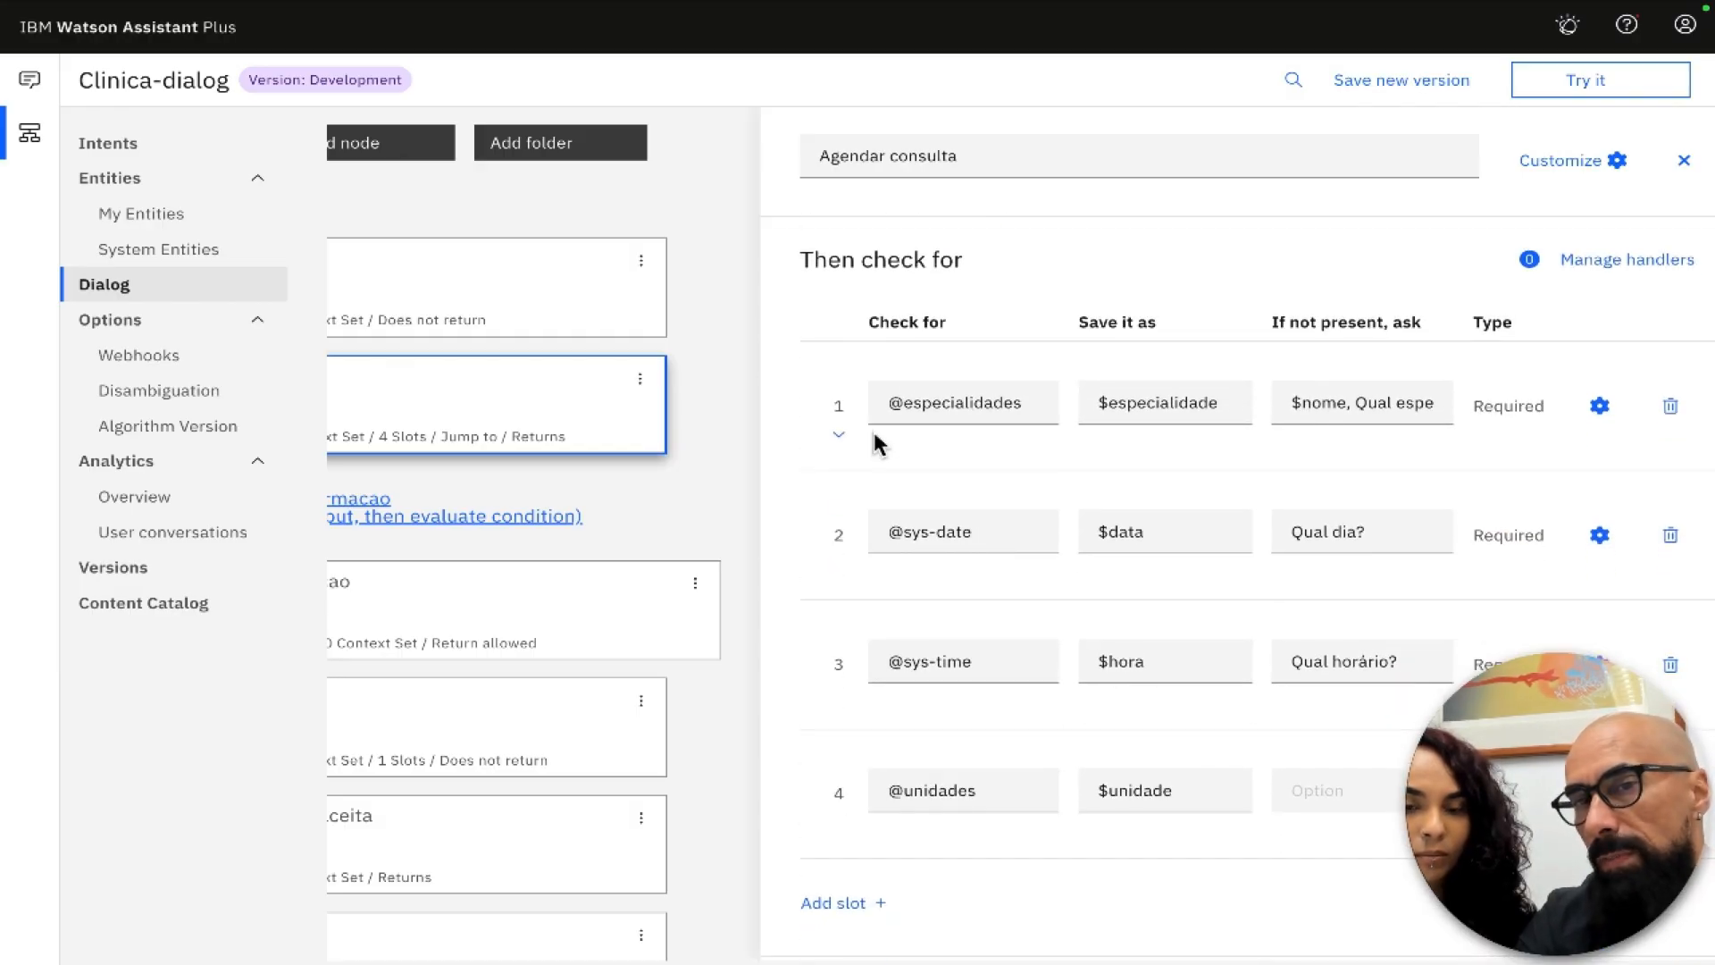
{"action": "scroll", "coordinate": [1051, 505], "scroll_direction": "down", "scroll_amount": 1}
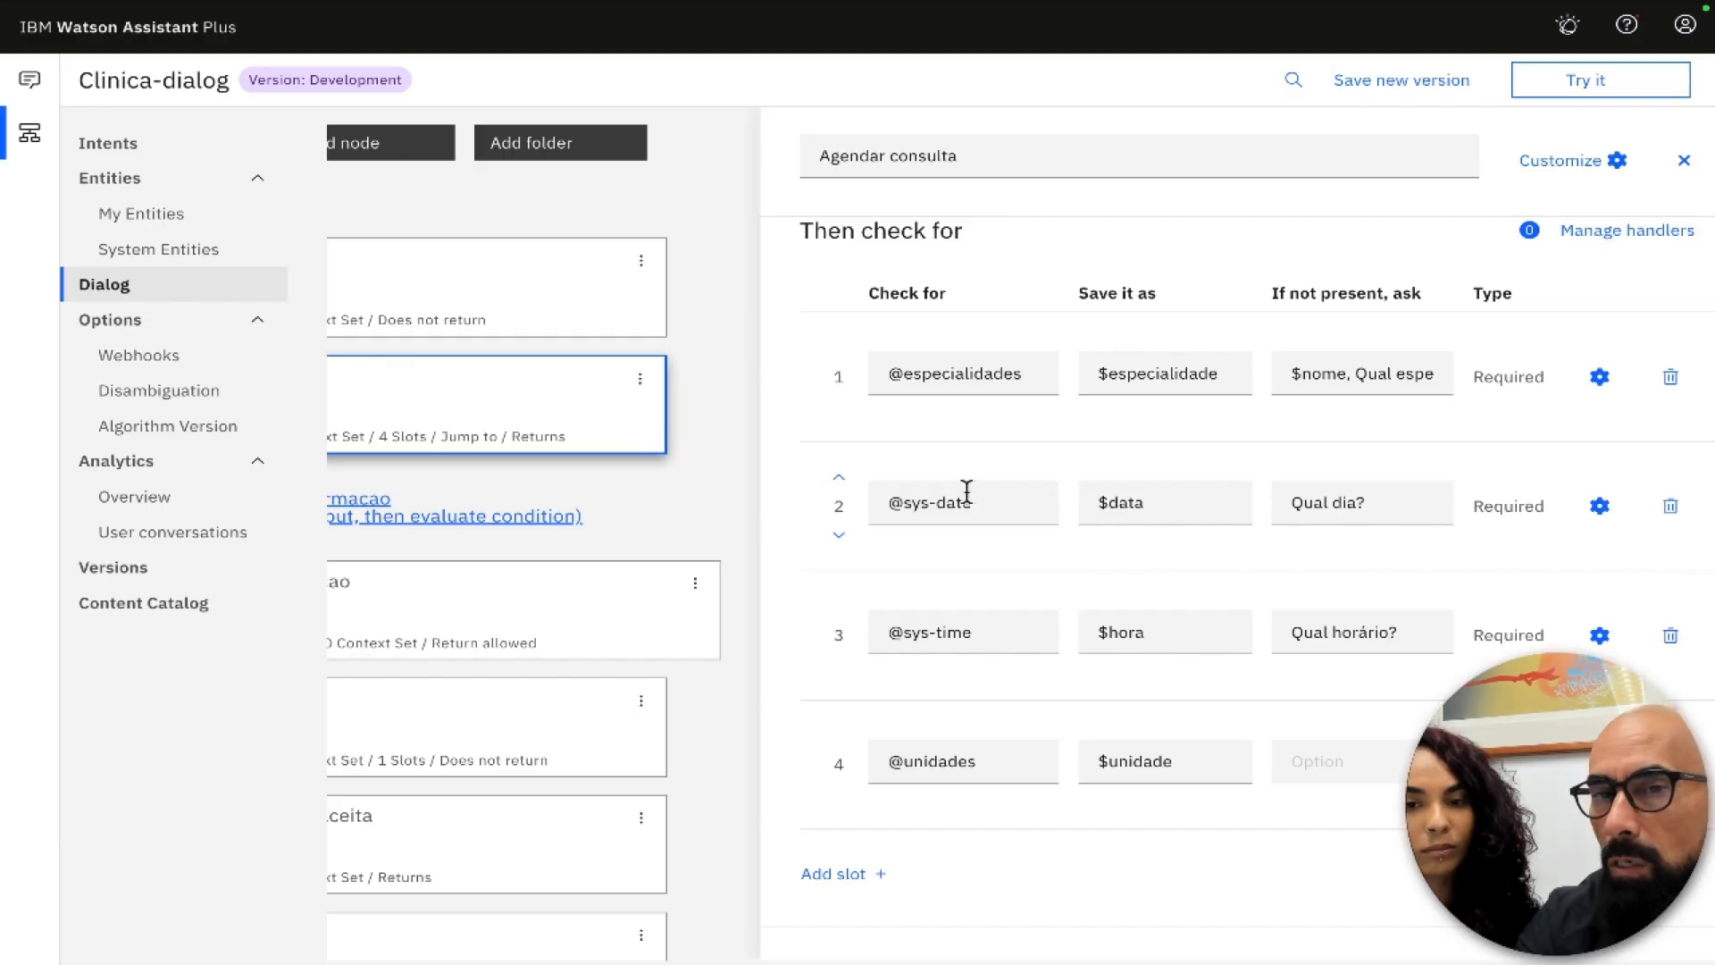
{"action": "left_click_drag", "start_coordinate": [980, 499], "coordinate": [868, 496]}
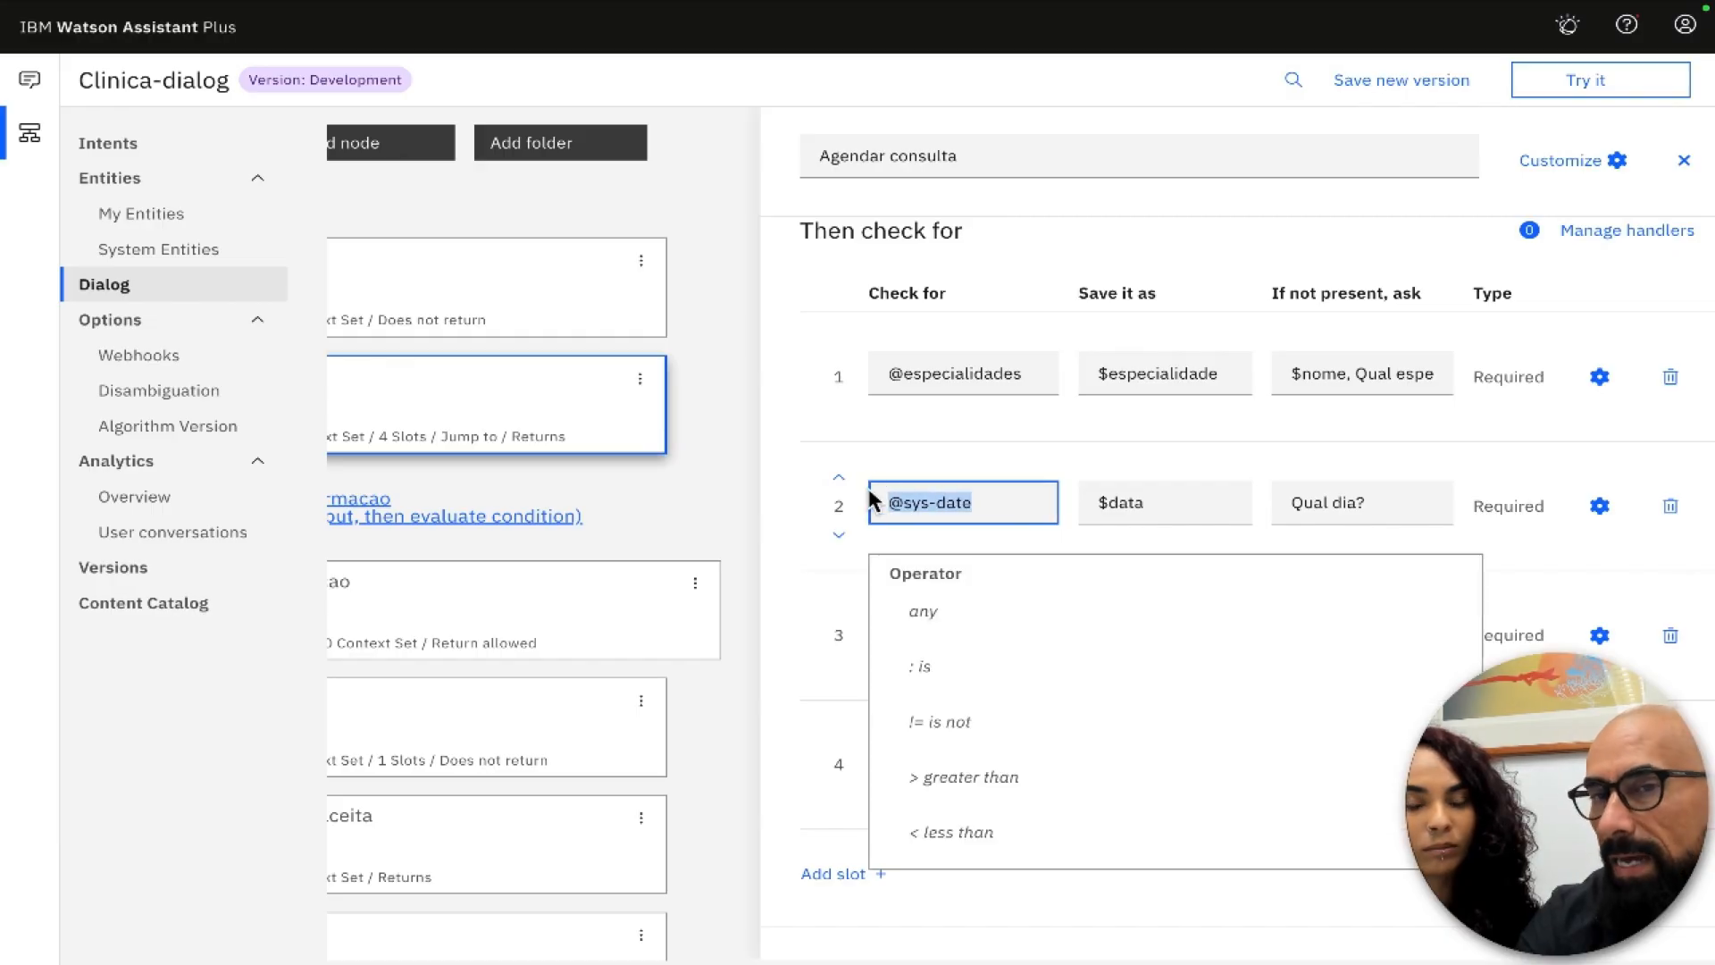
{"action": "left_click", "coordinate": [861, 438]}
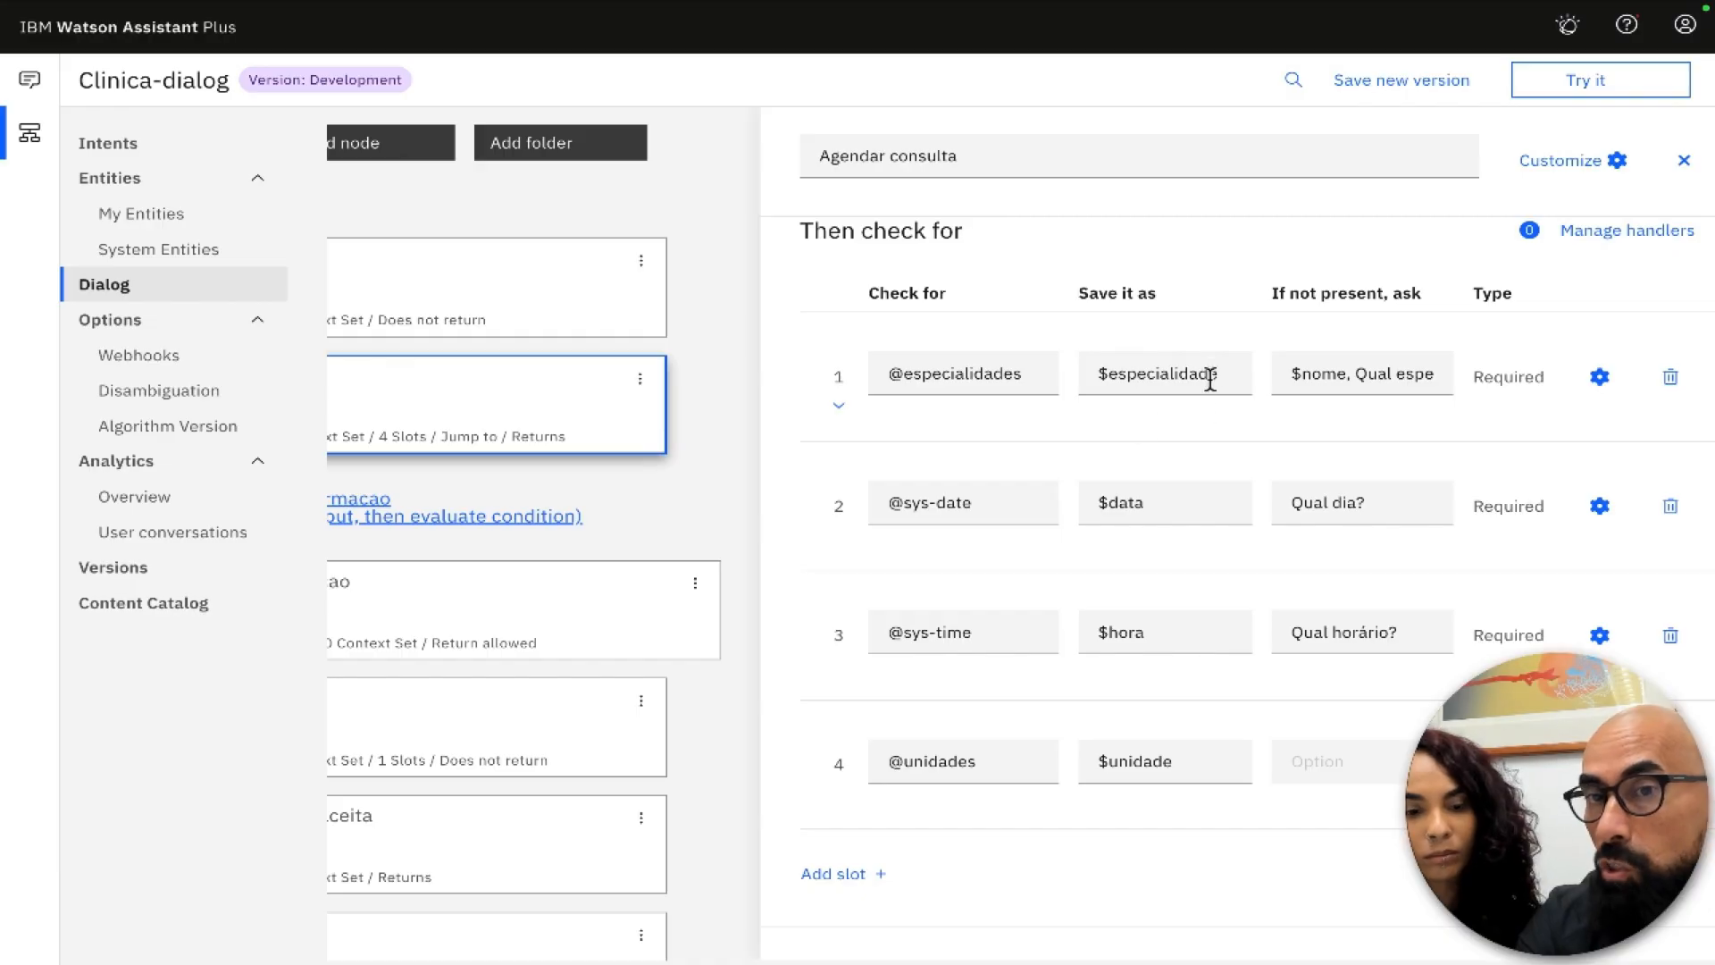
{"action": "left_click_drag", "start_coordinate": [1218, 374], "coordinate": [1095, 377]}
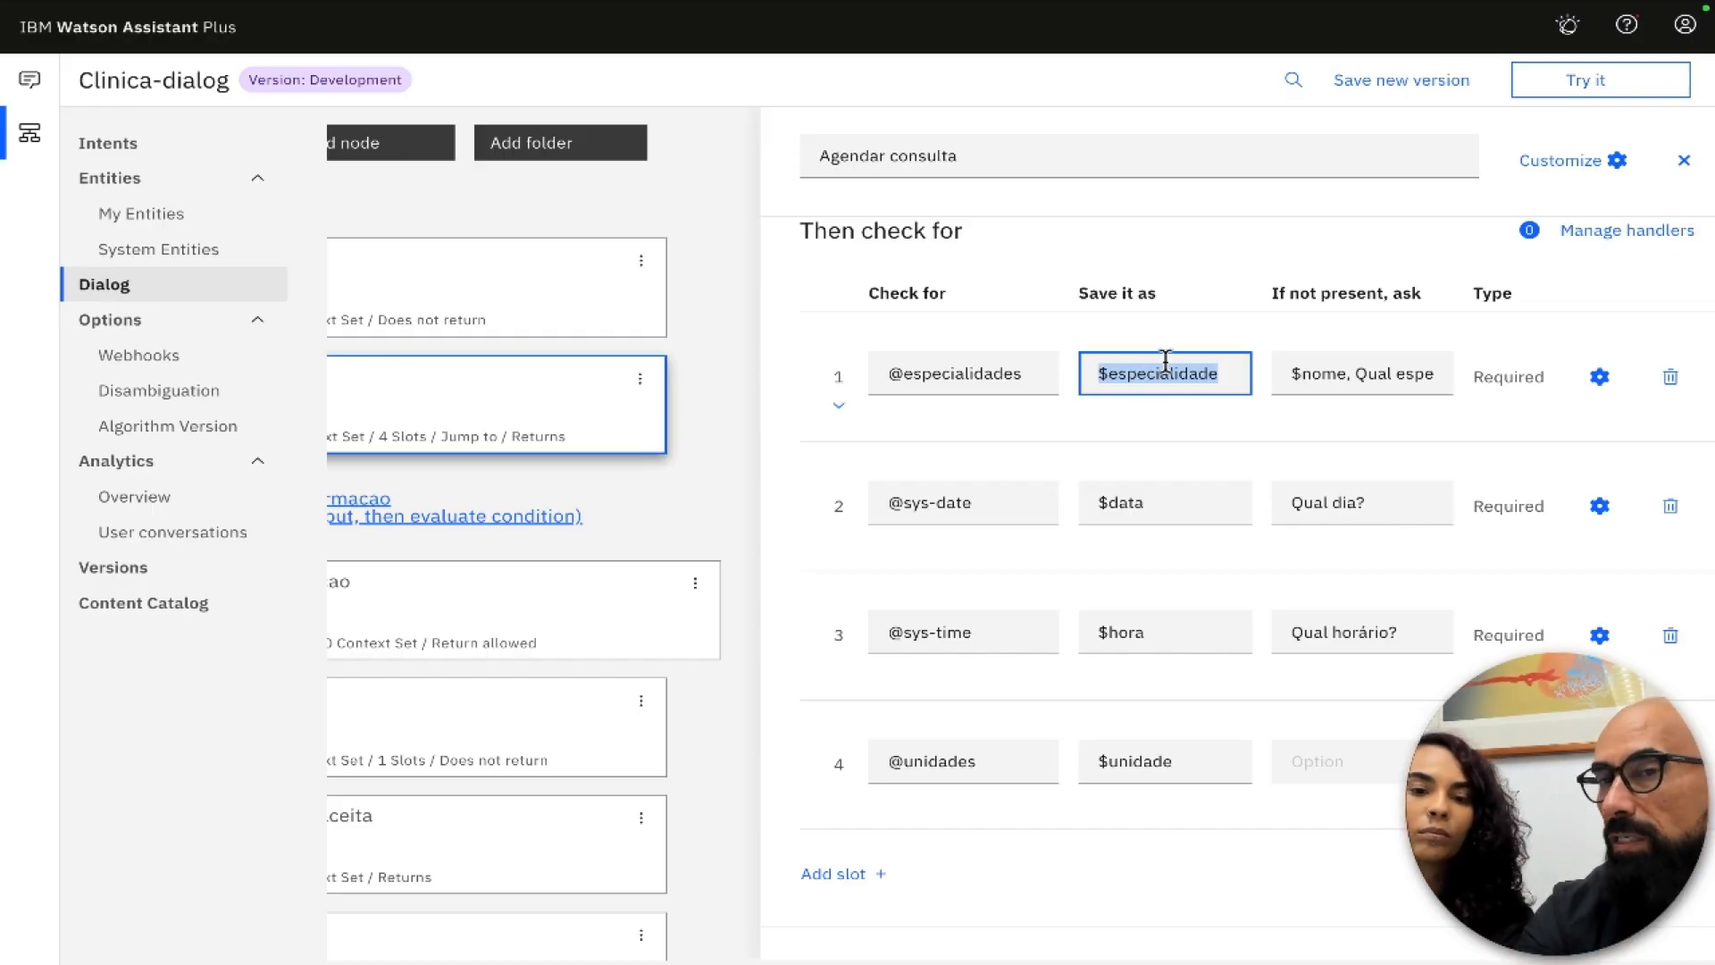
{"action": "left_click", "coordinate": [1295, 373]}
{"action": "left_click_drag", "start_coordinate": [1294, 373], "coordinate": [1342, 378]}
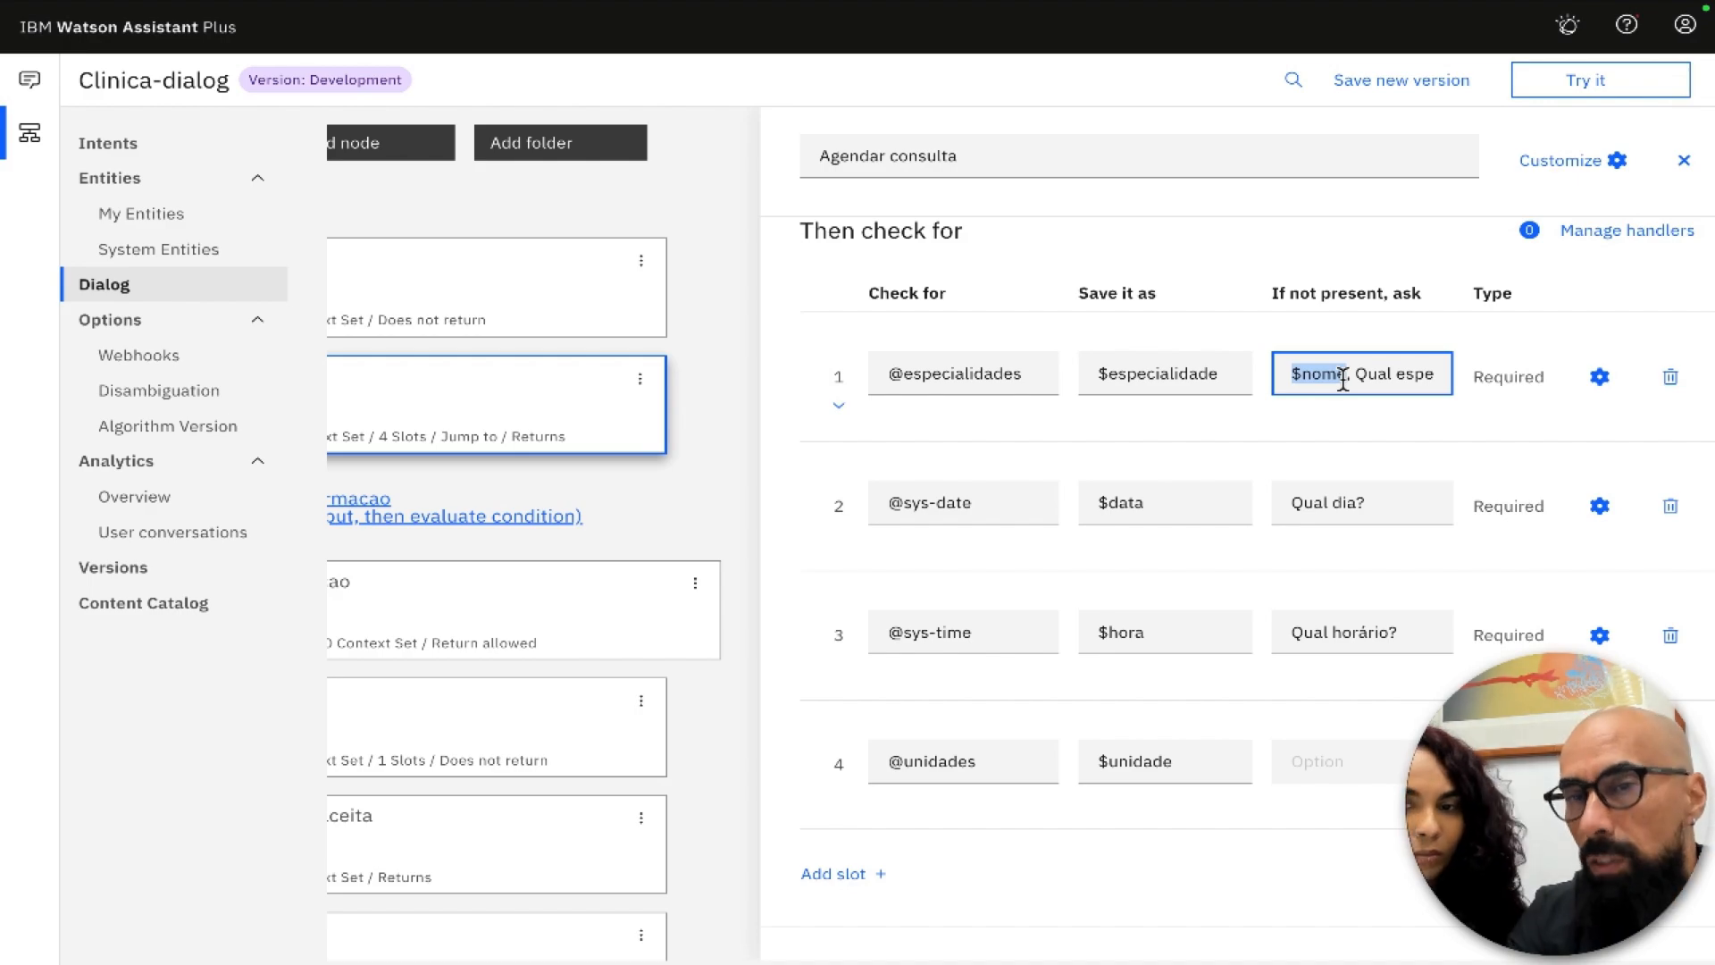
- Examine the text response with which the Agendar consulta node asks for confirmation of the appointment
{"action": "scroll", "coordinate": [1026, 430], "scroll_direction": "left", "scroll_amount": 3}
{"action": "scroll", "coordinate": [1144, 474], "scroll_direction": "down", "scroll_amount": 2}
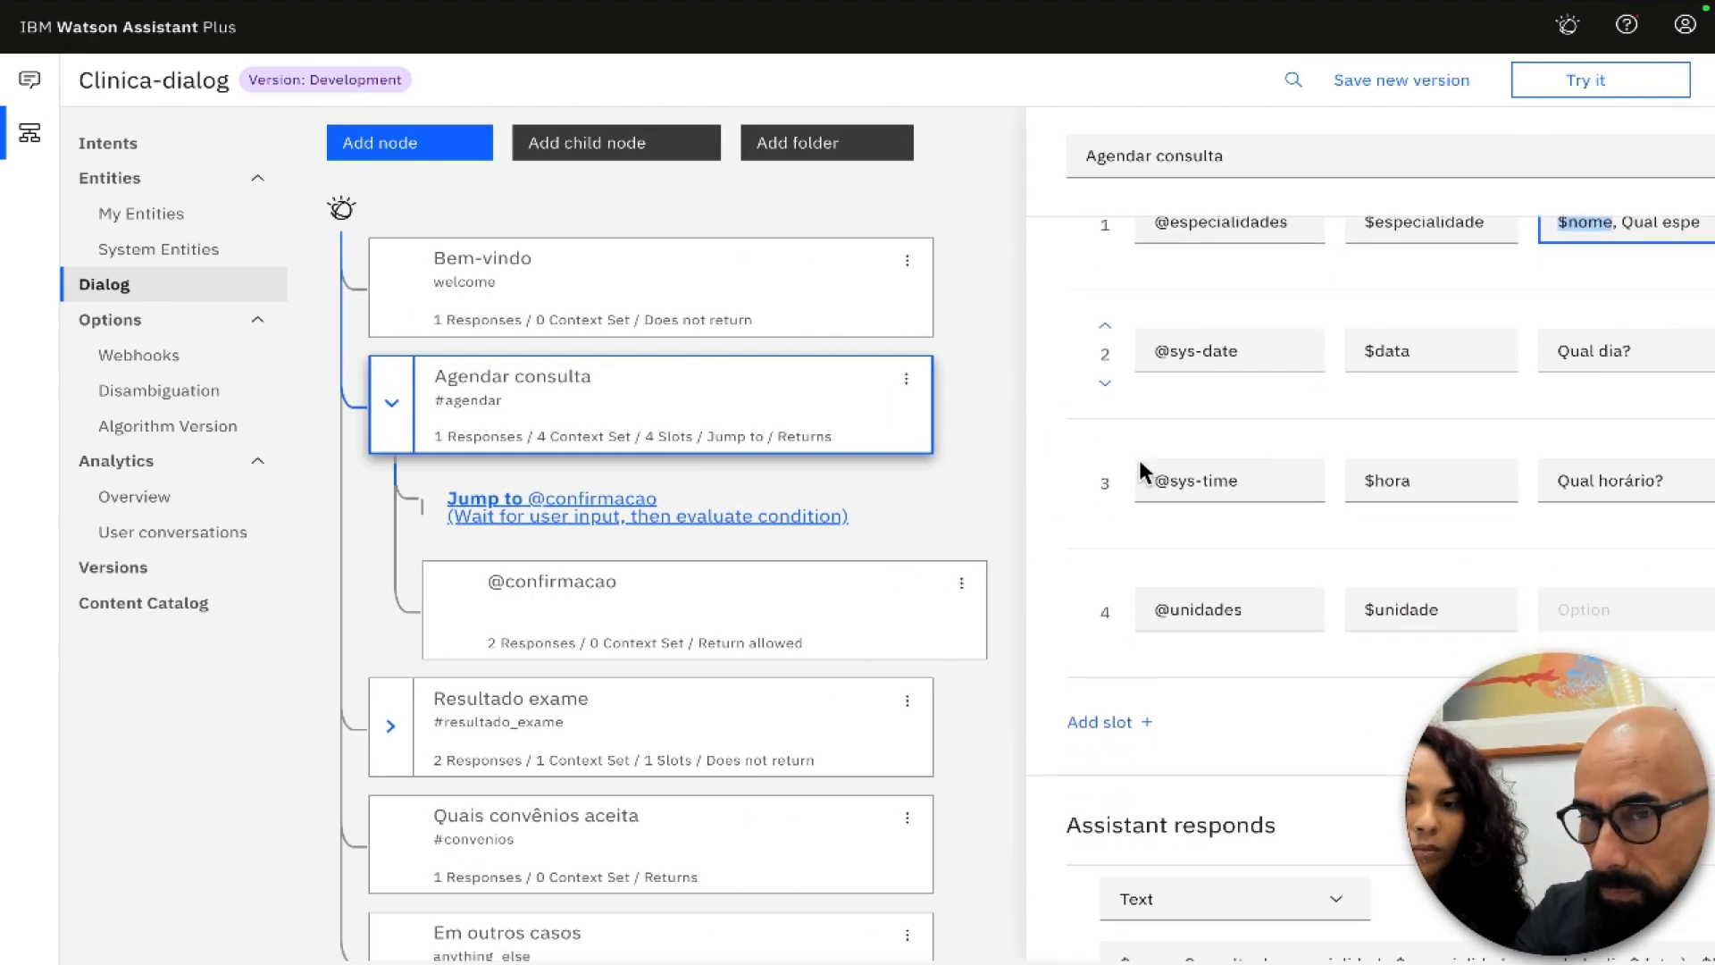
{"action": "scroll", "coordinate": [1225, 605], "scroll_direction": "down", "scroll_amount": 3}
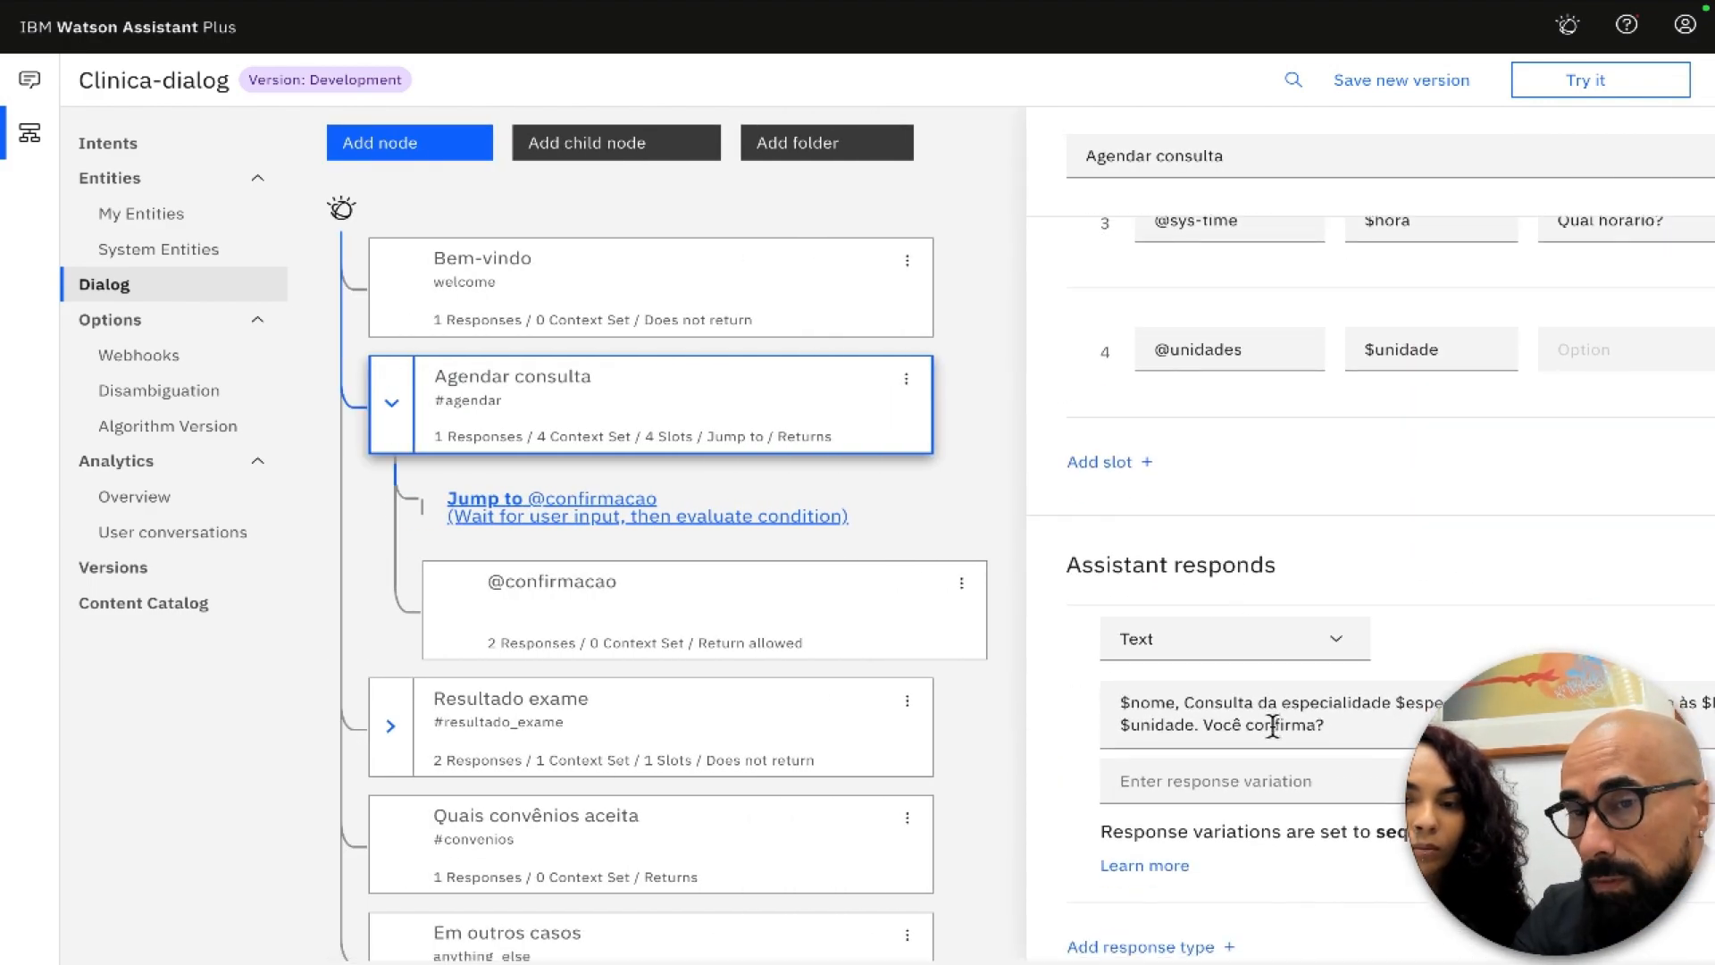
{"action": "left_click_drag", "start_coordinate": [1405, 735], "coordinate": [1103, 701]}
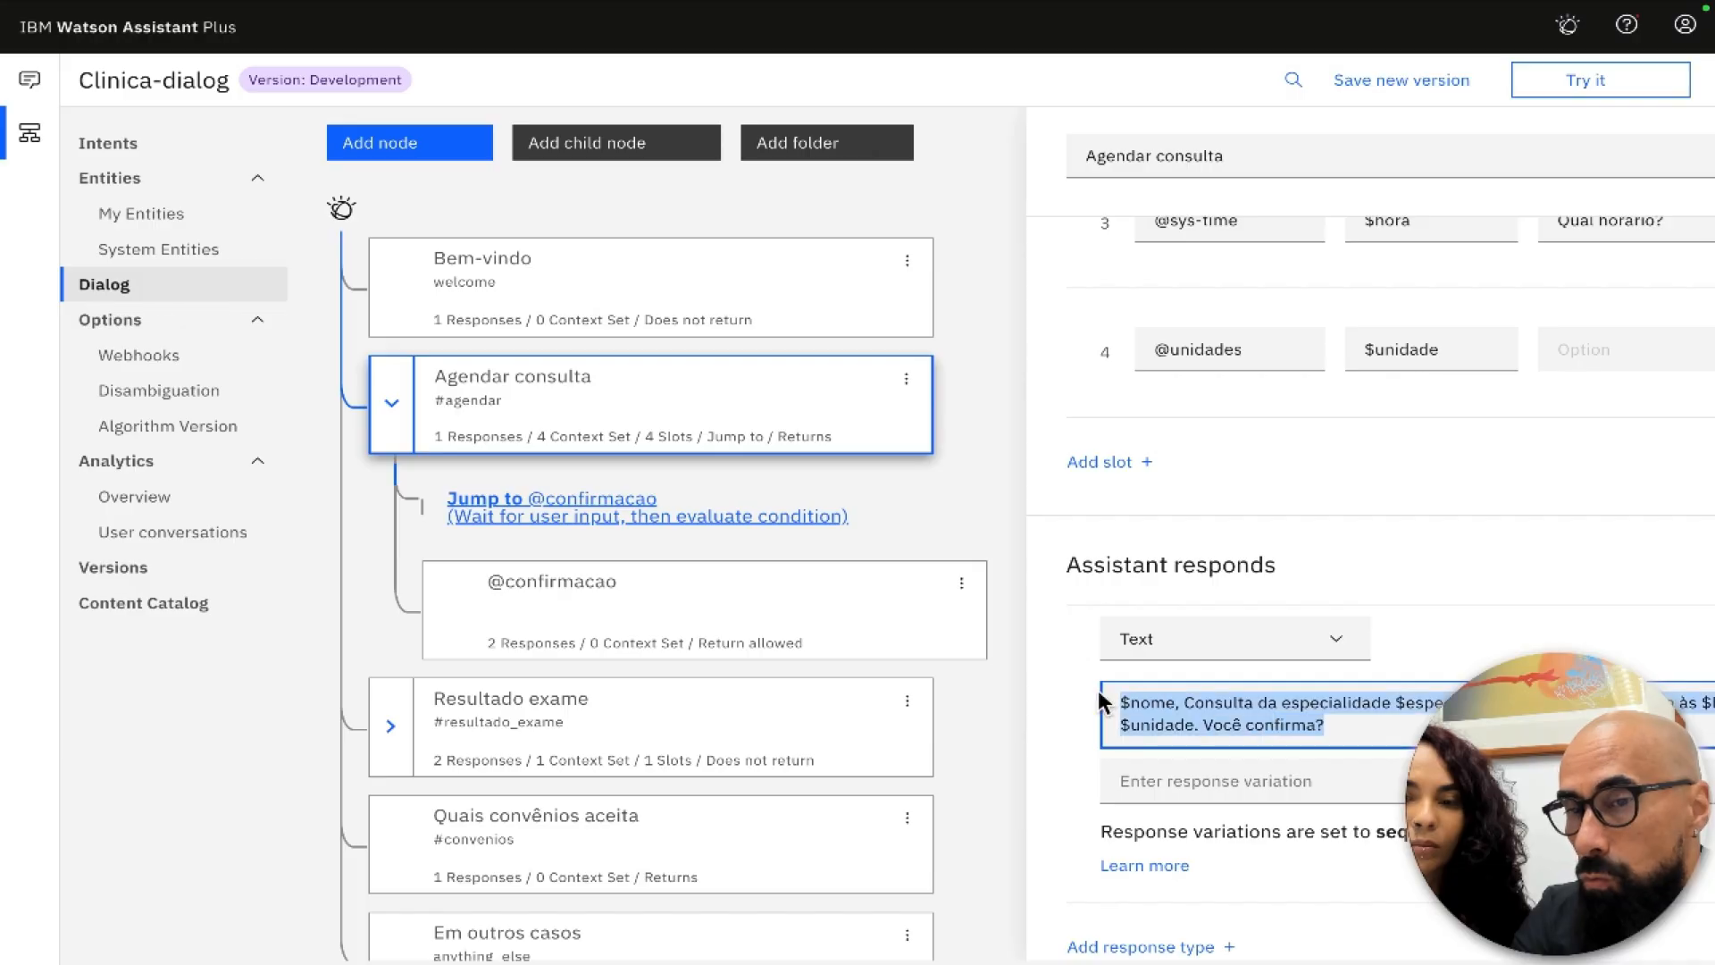
{"action": "scroll", "coordinate": [1155, 713], "scroll_direction": "right", "scroll_amount": 3}
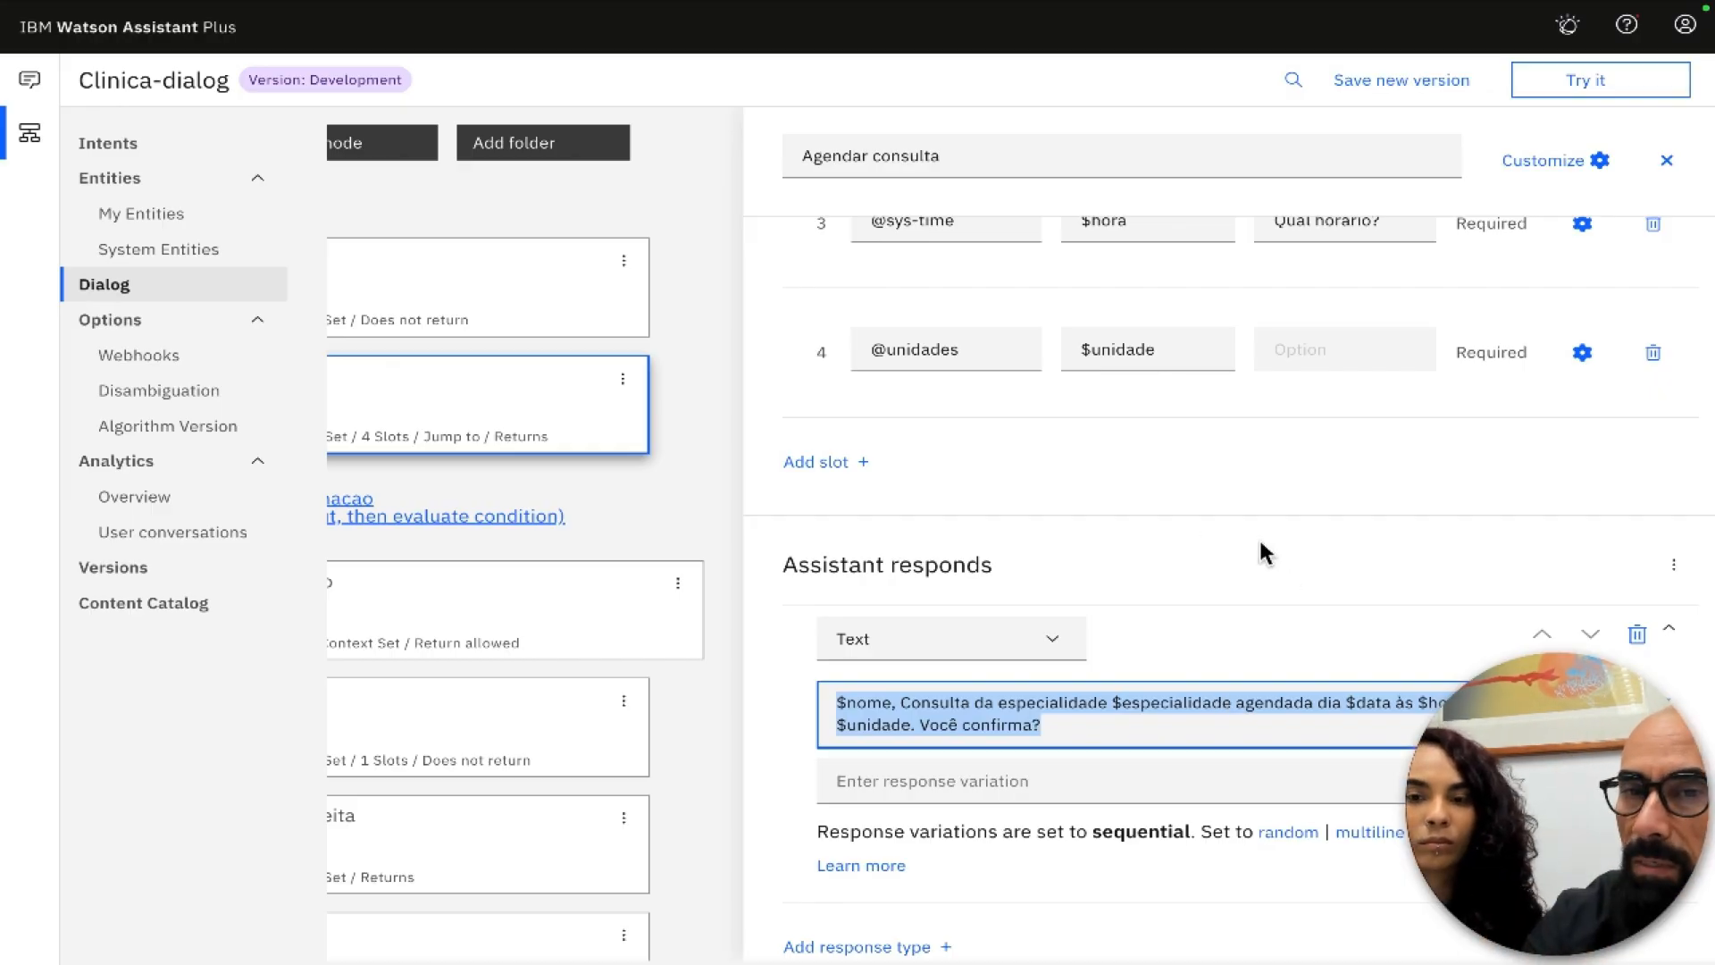
{"action": "scroll", "coordinate": [1133, 499], "scroll_direction": "left", "scroll_amount": 3}
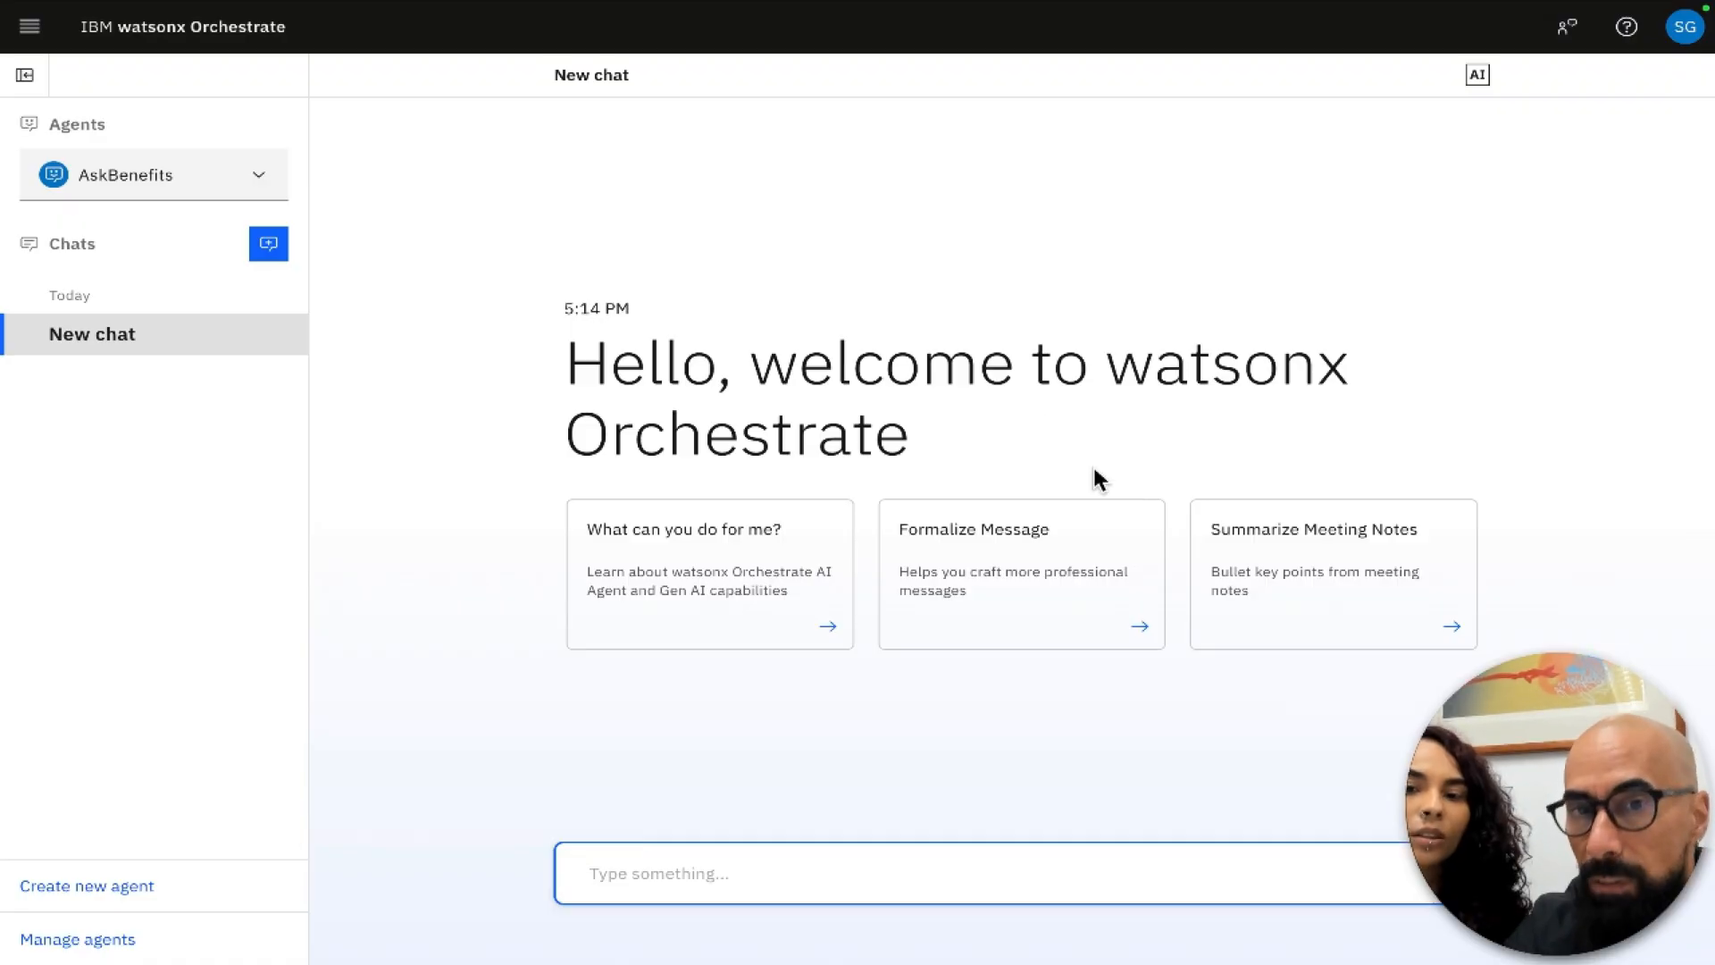
- Open the Assistant Builder in watsonx Orchestrate and switch to the Clinica assistant
{"action": "left_click", "coordinate": [29, 27]}
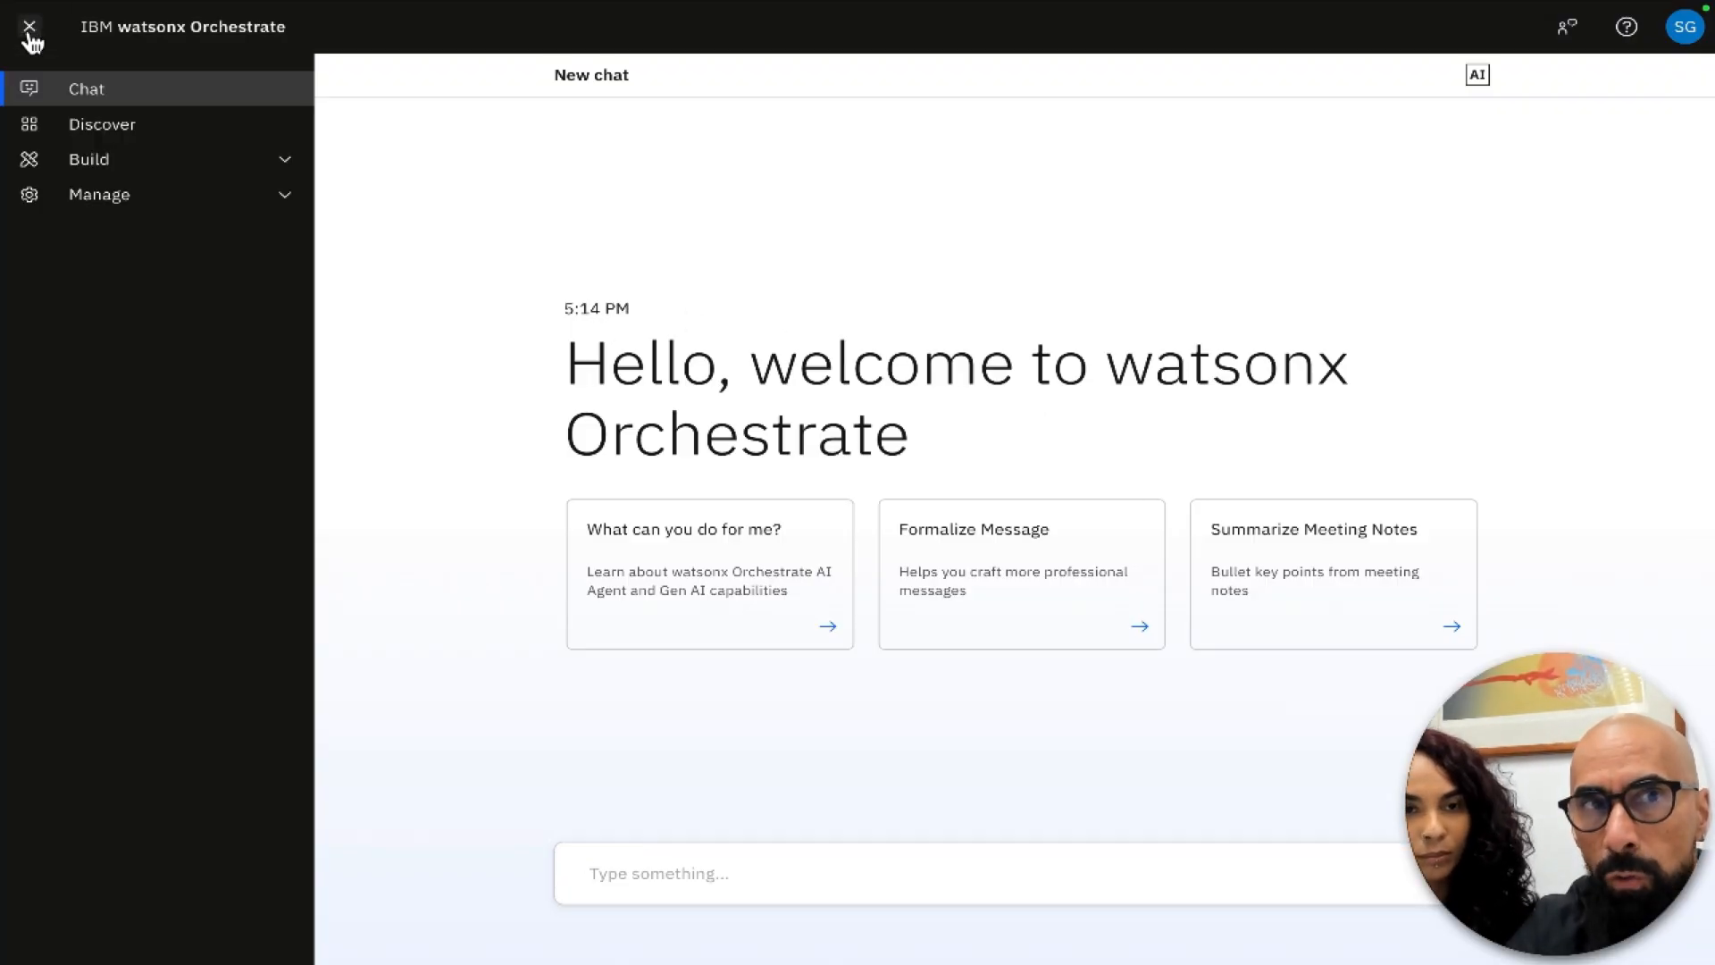
{"action": "left_click", "coordinate": [105, 161]}
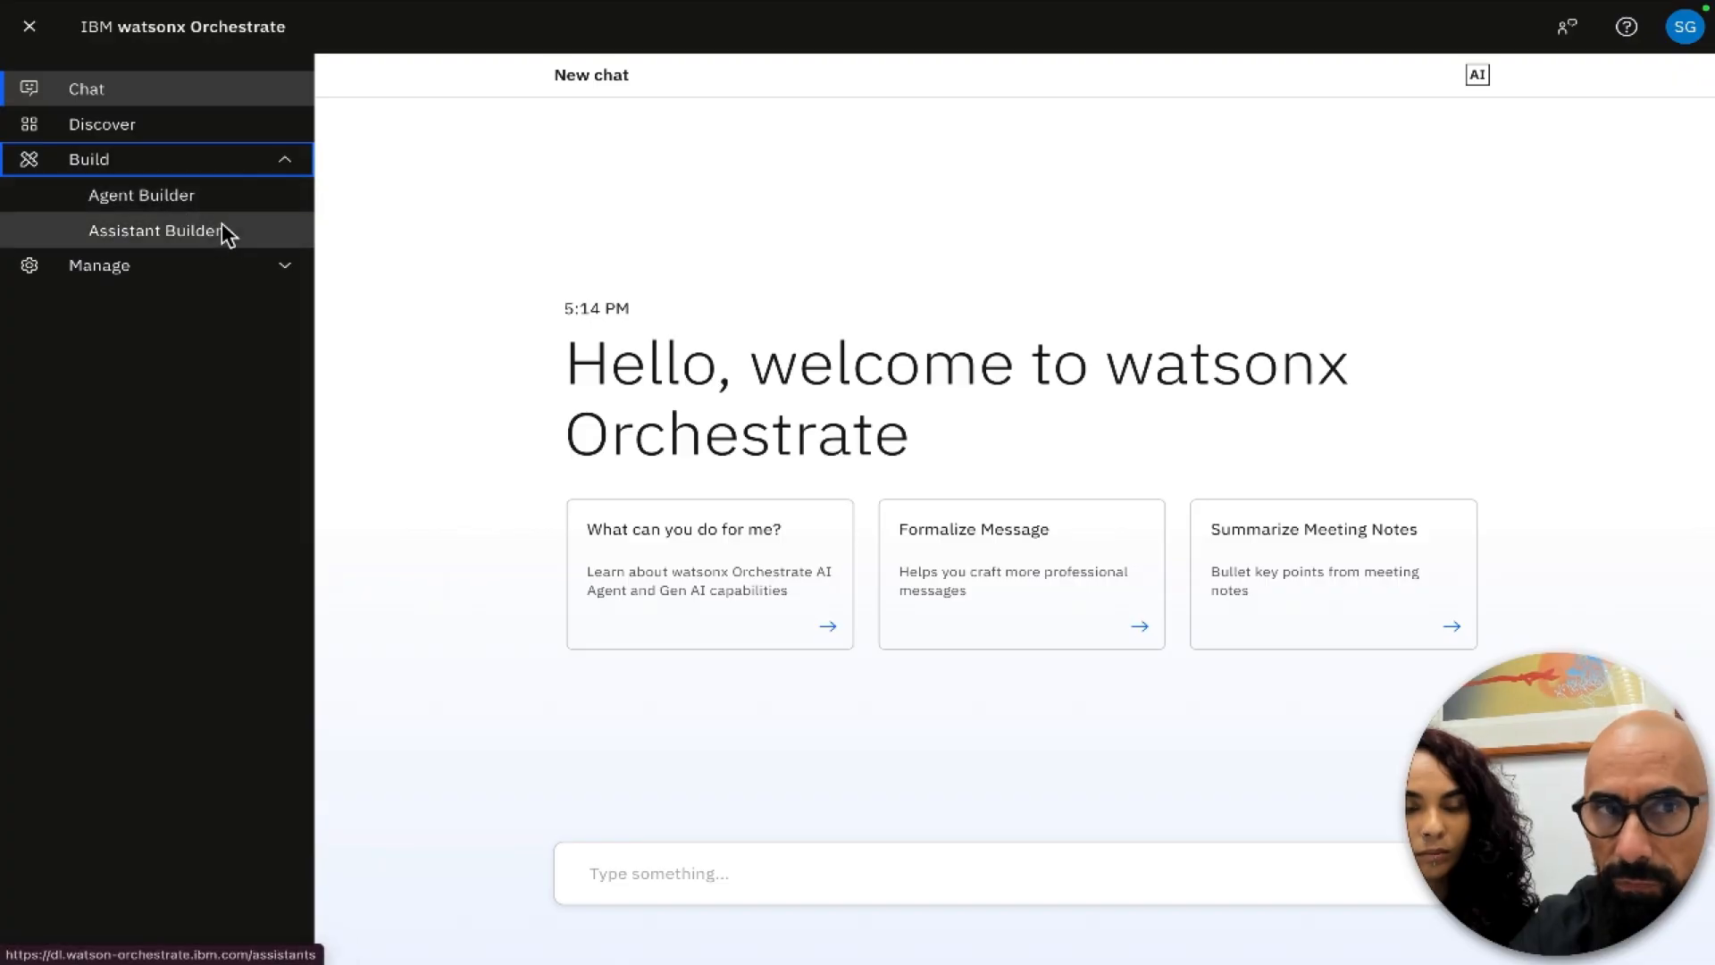
{"action": "left_click", "coordinate": [178, 236]}
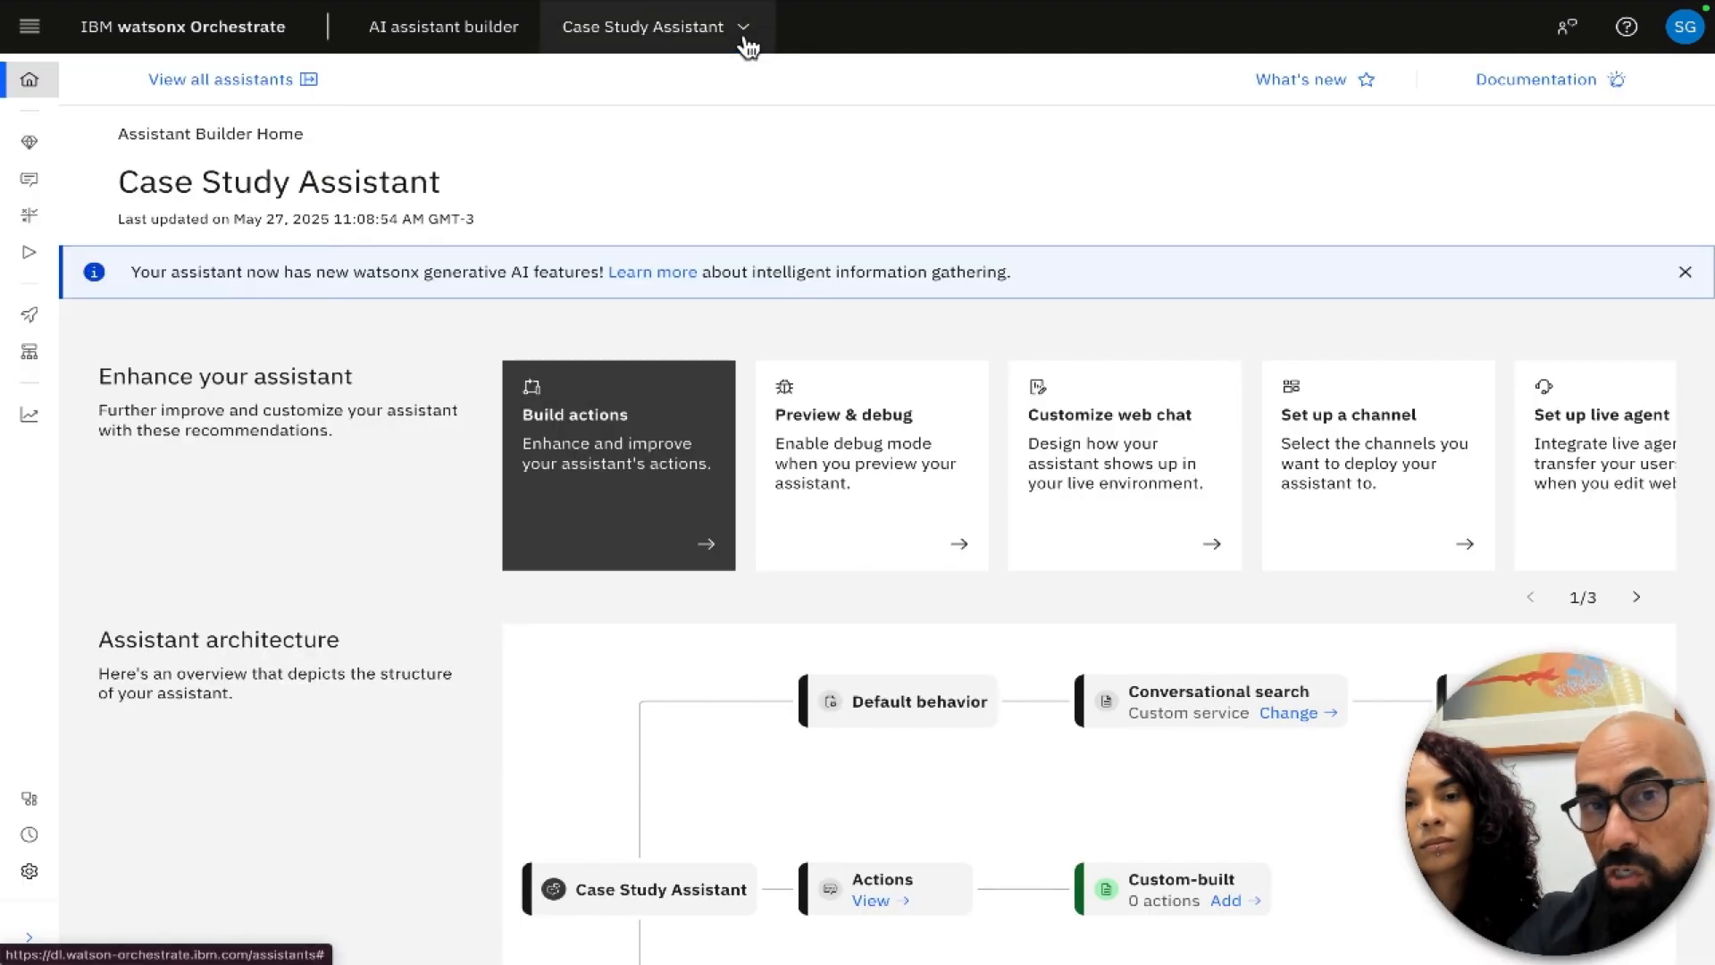
{"action": "left_click", "coordinate": [745, 41]}
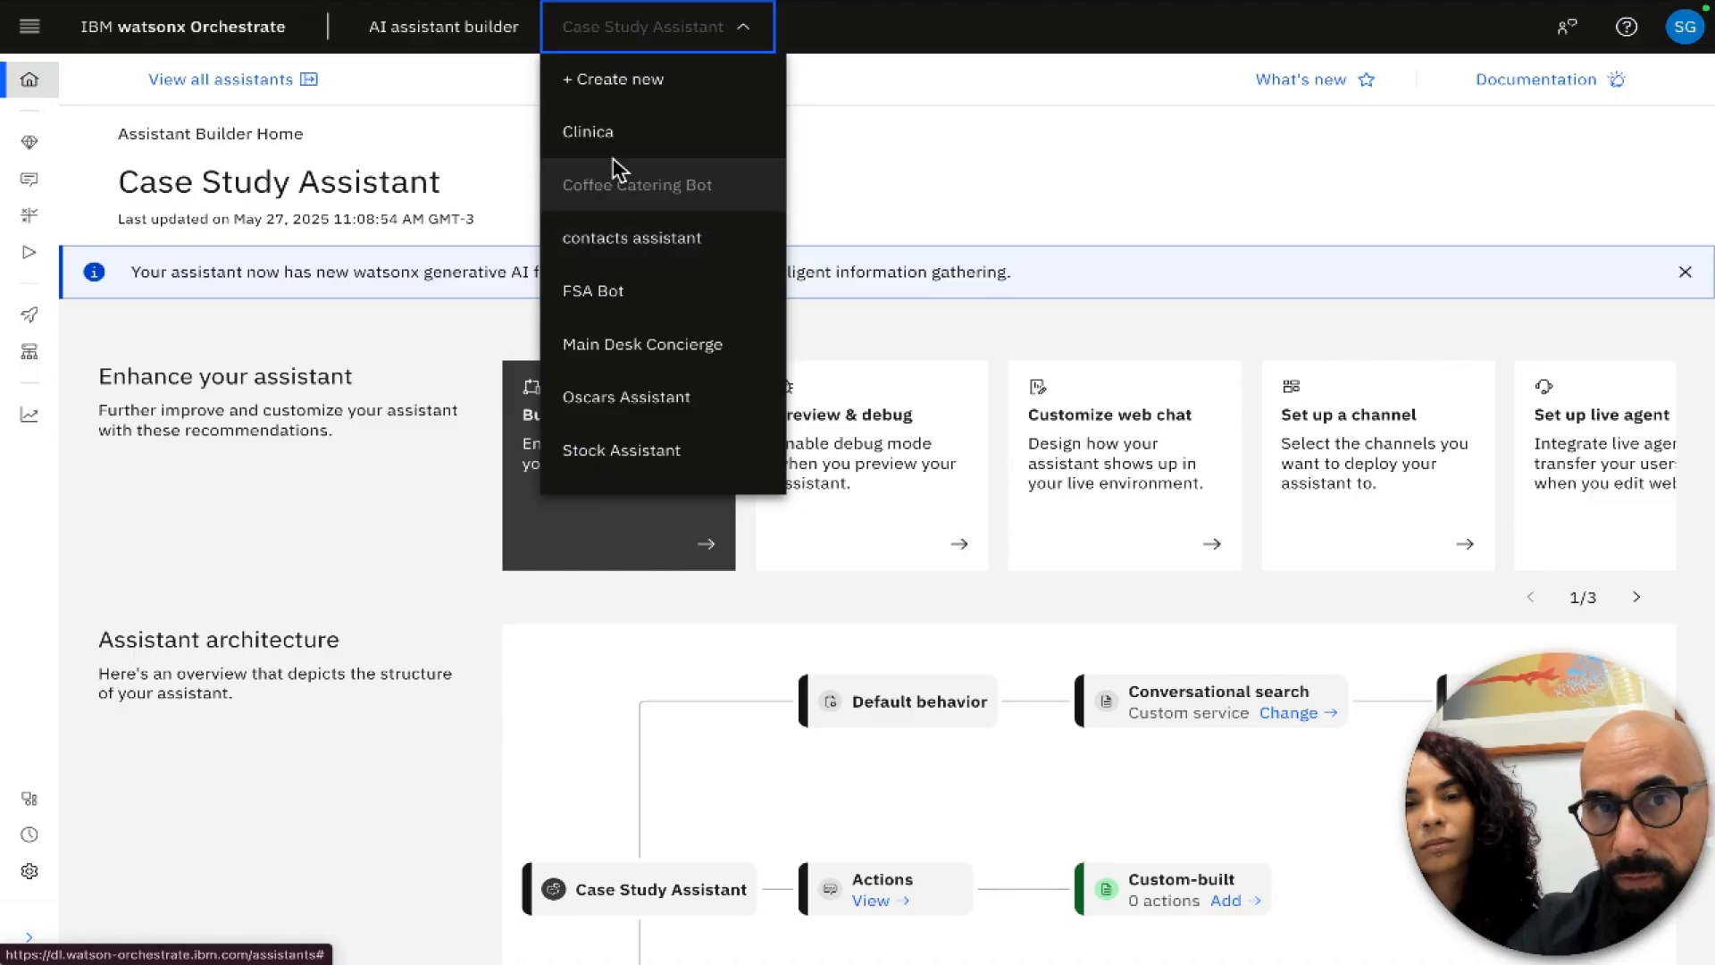
{"action": "left_click", "coordinate": [597, 136]}
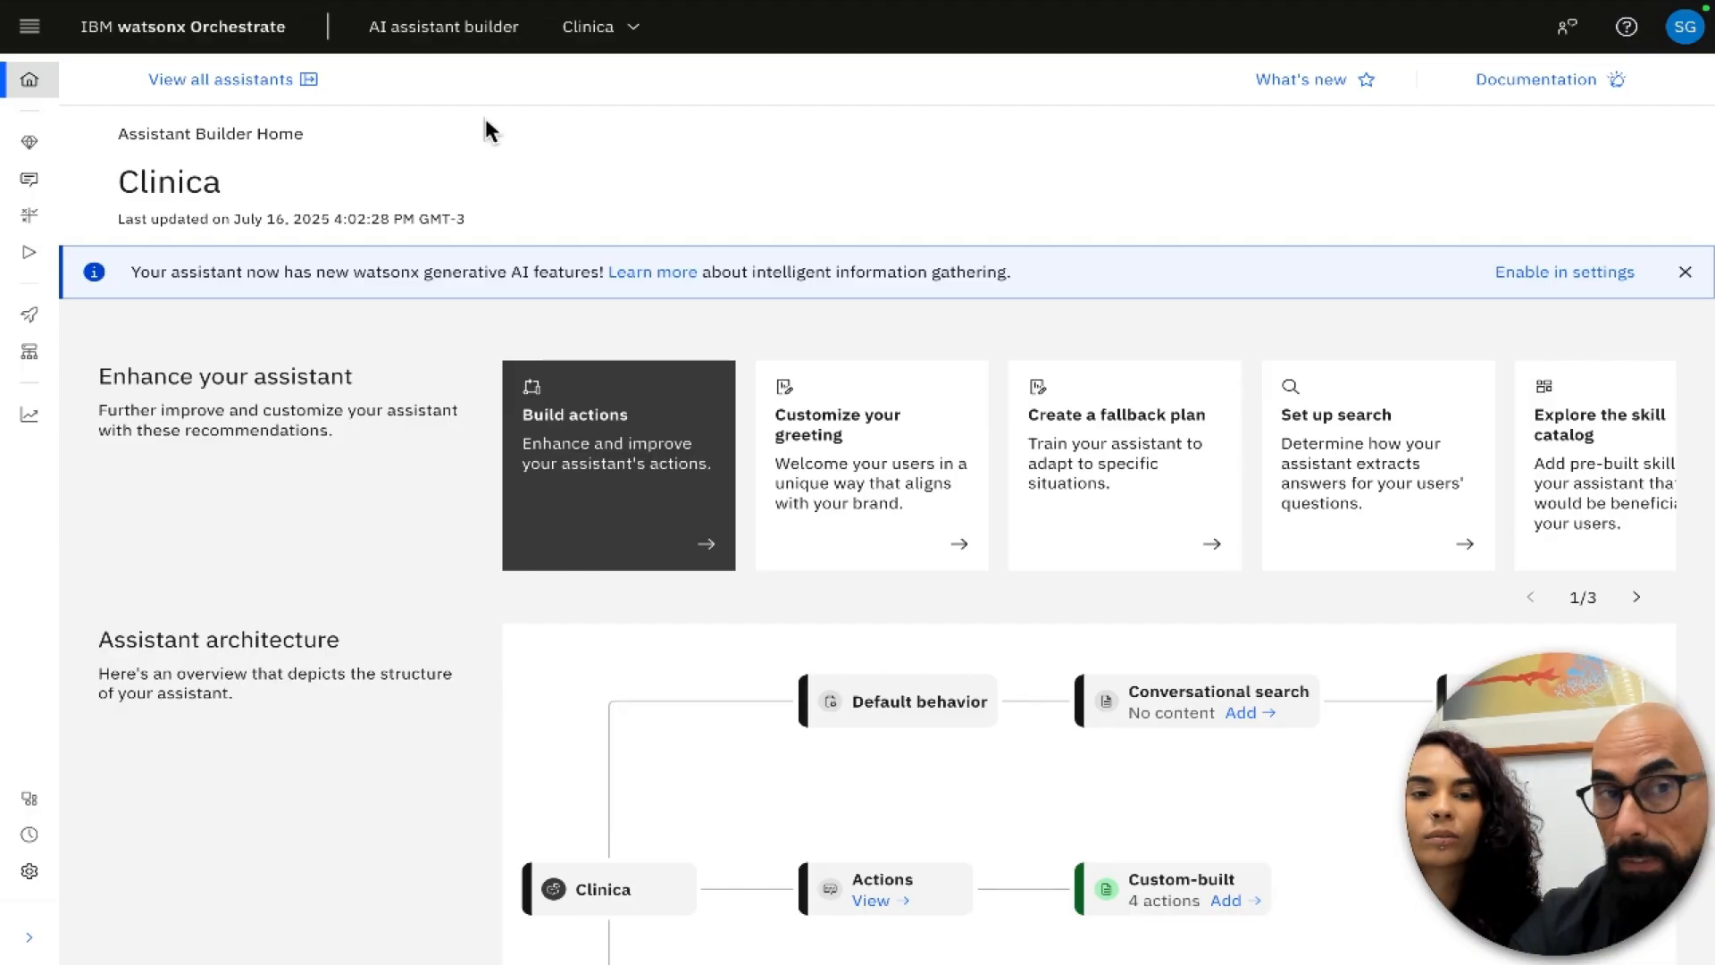
- Open the Agendar consulta action from the Clinica assistant's actions
{"action": "mouse_move", "coordinate": [35, 190]}
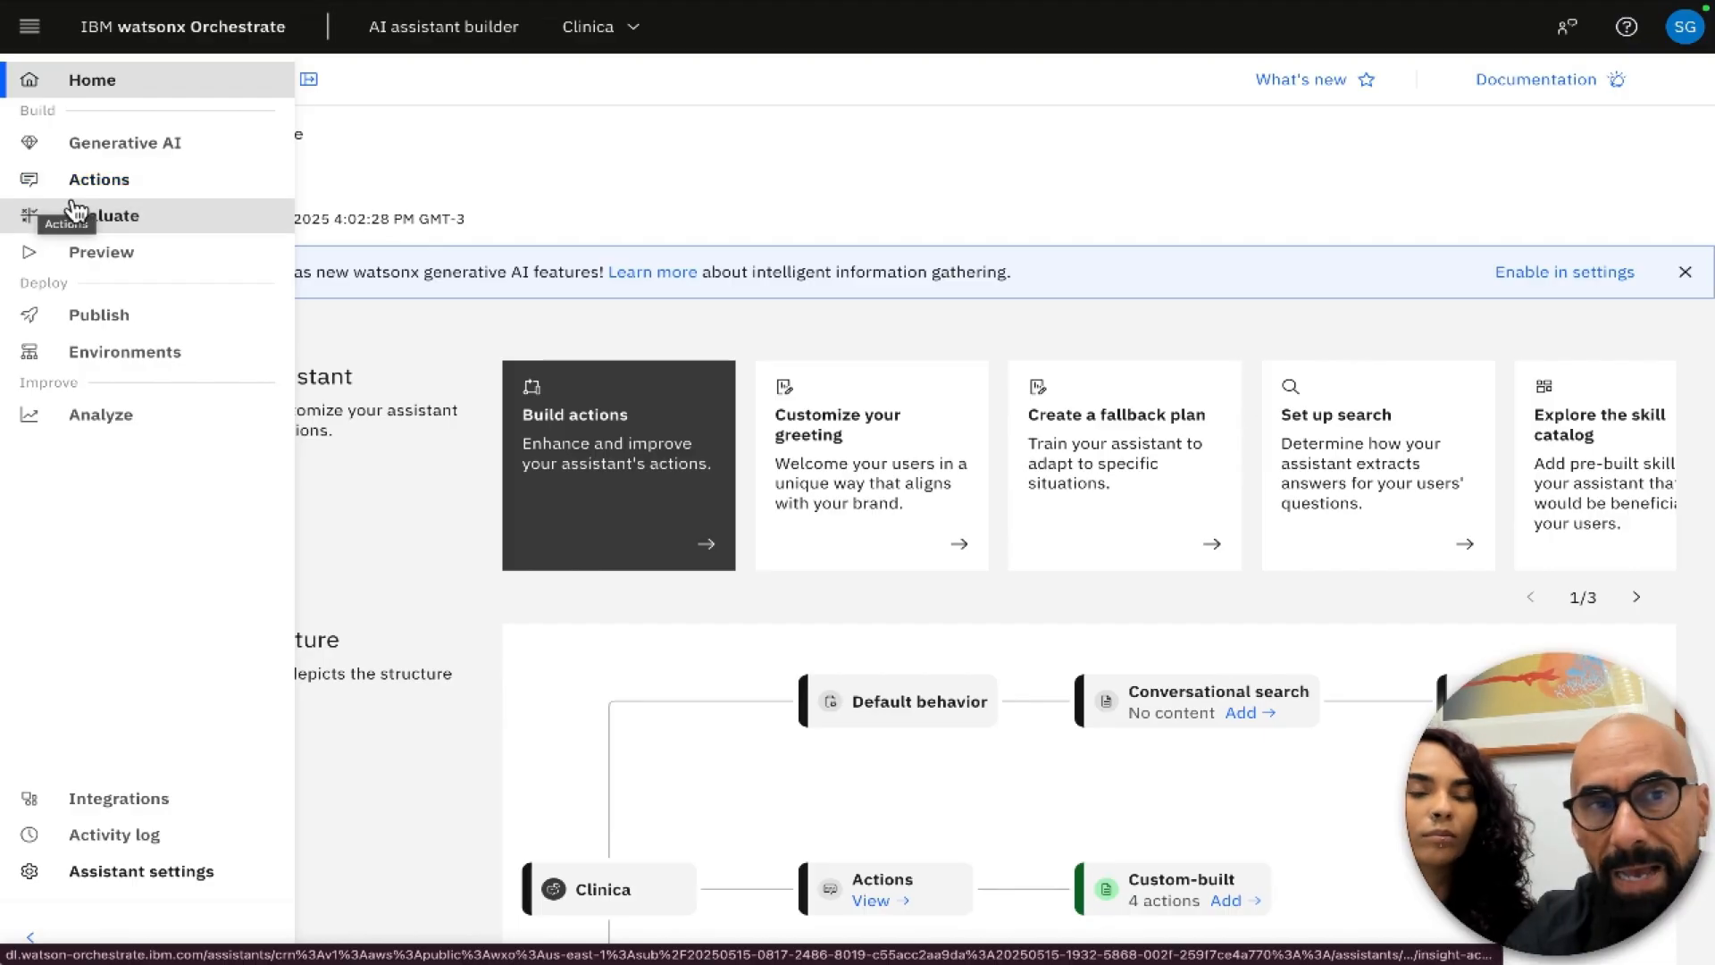
{"action": "left_click", "coordinate": [100, 182]}
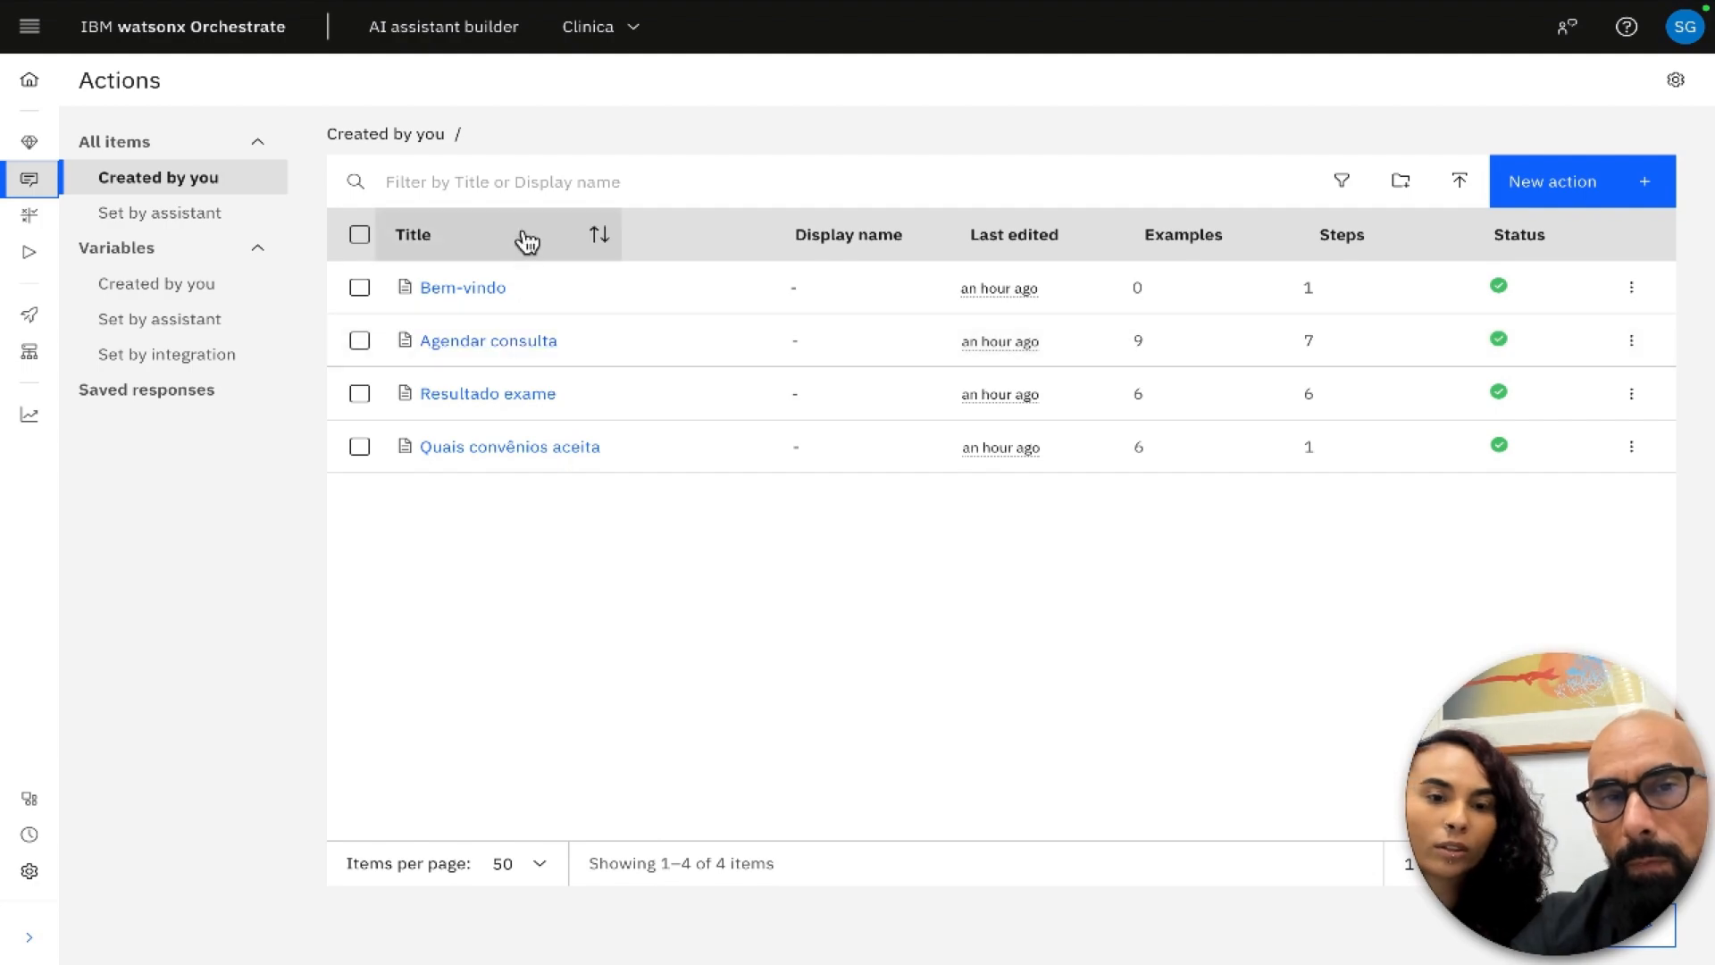
{"action": "left_click", "coordinate": [469, 345]}
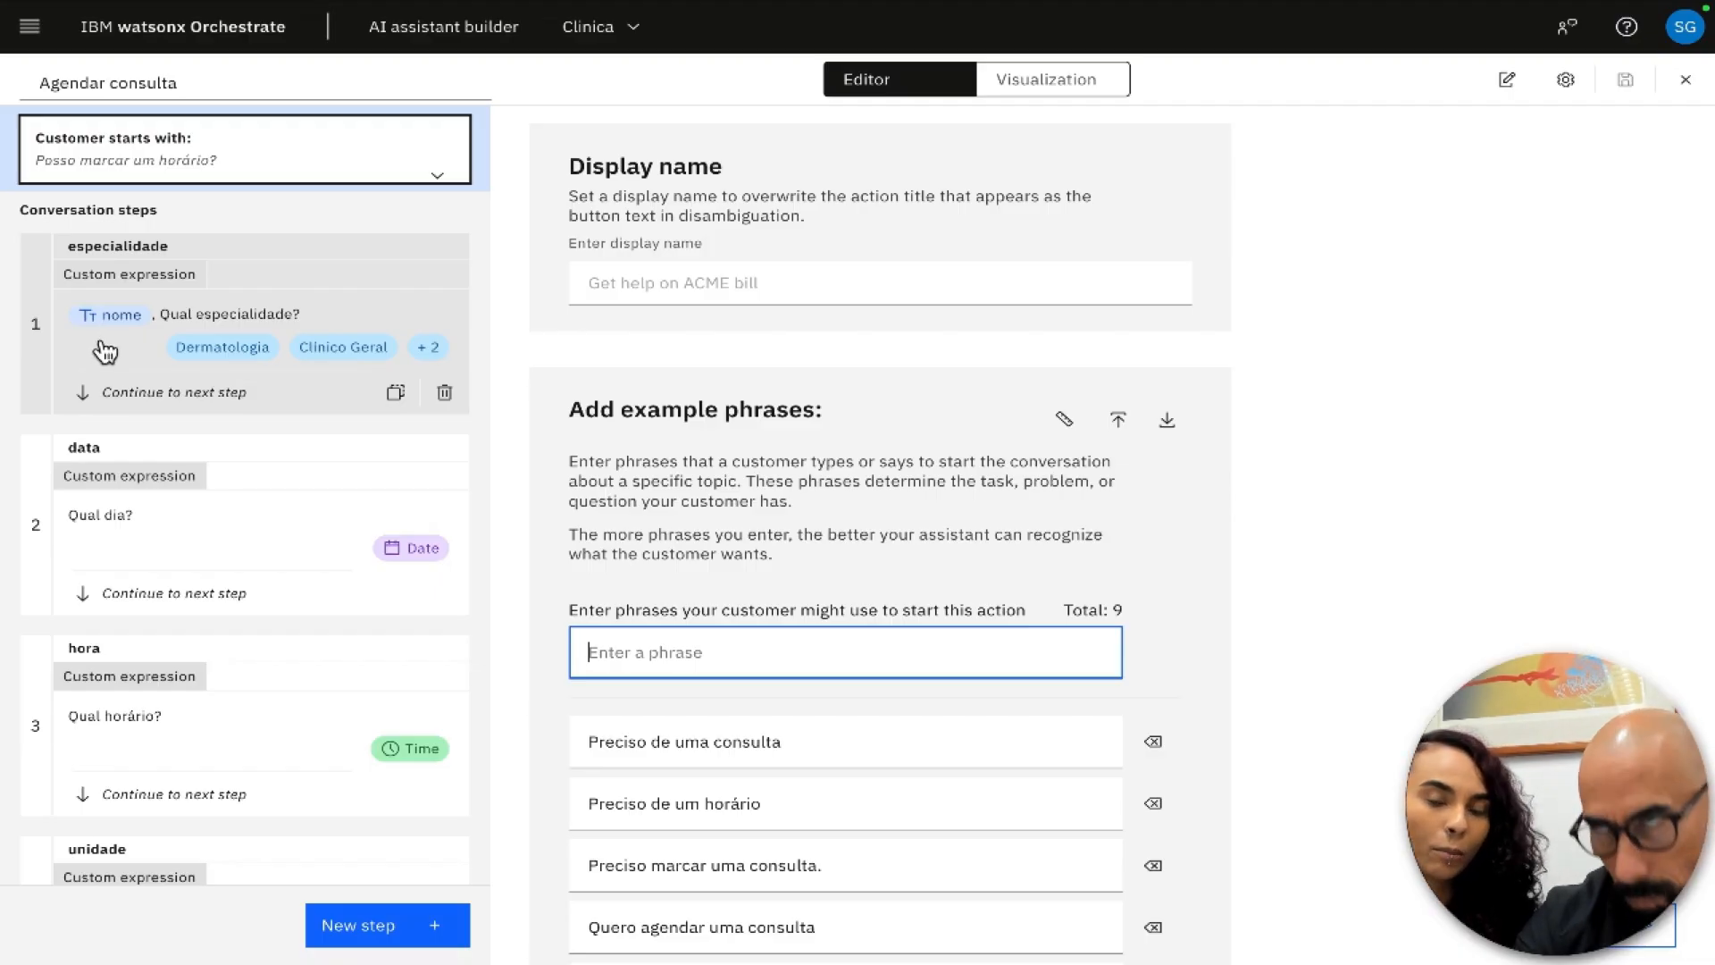
- Examine the example phrases that start the Agendar consulta action
{"action": "left_click", "coordinate": [219, 159]}
{"action": "scroll", "coordinate": [754, 551], "scroll_direction": "down", "scroll_amount": 3}
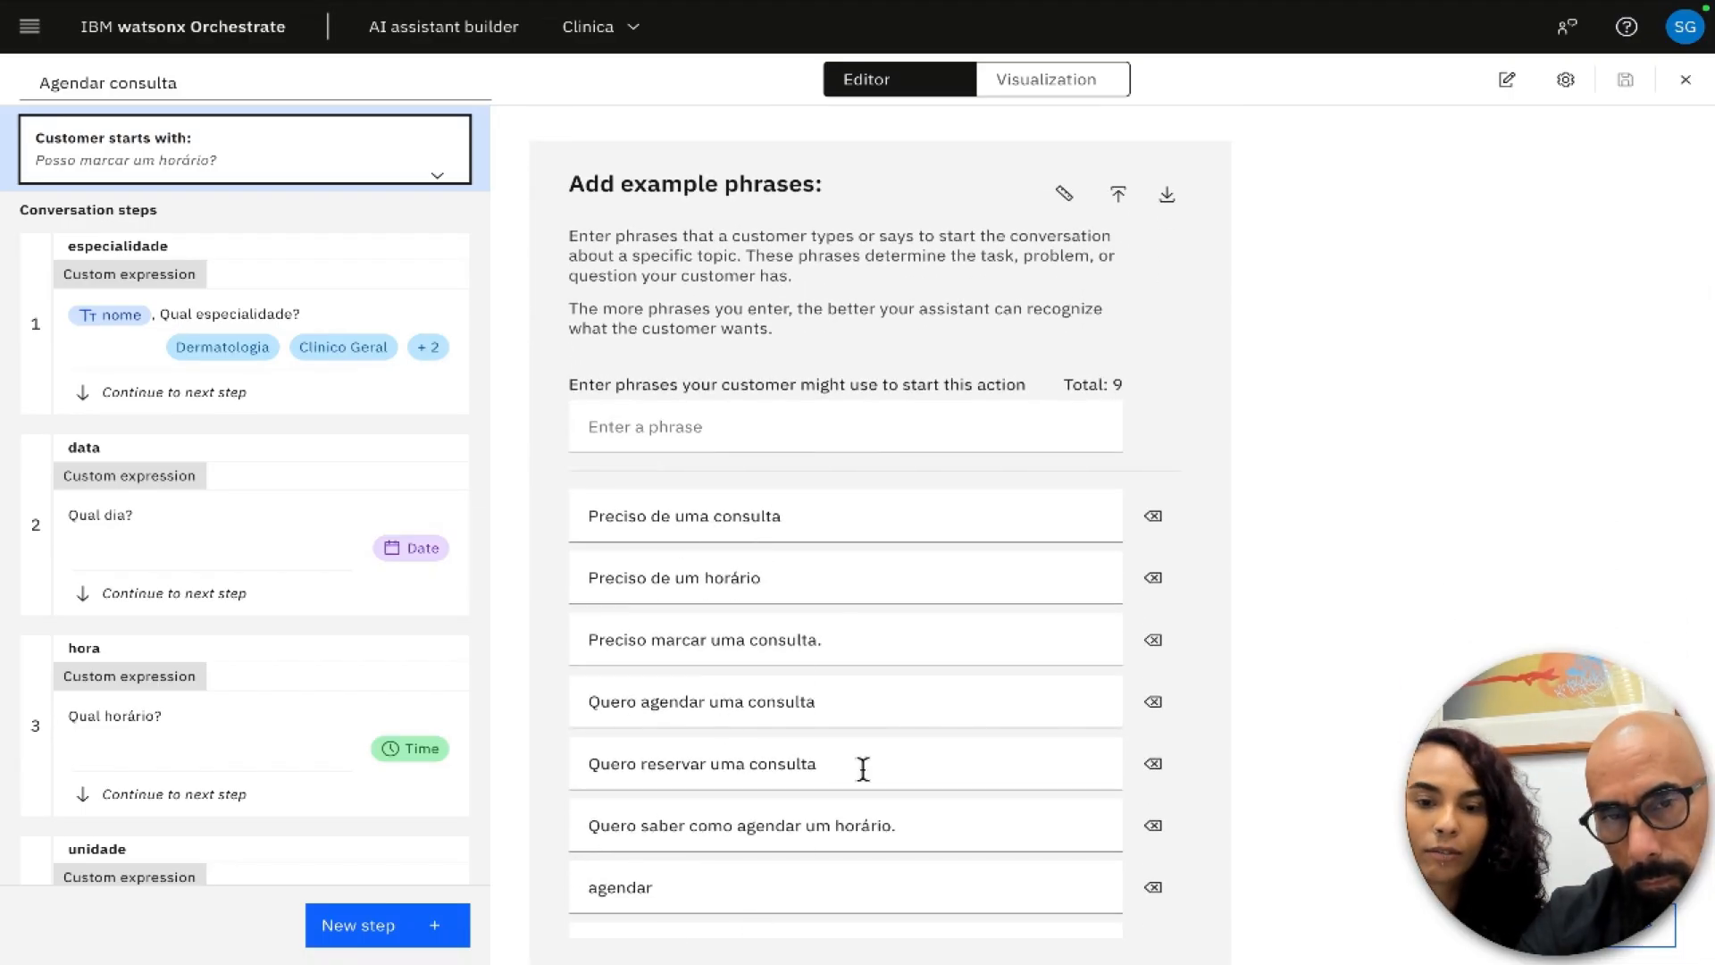
{"action": "scroll", "coordinate": [863, 769], "scroll_direction": "up", "scroll_amount": 1}
{"action": "scroll", "coordinate": [863, 769], "scroll_direction": "down", "scroll_amount": 1}
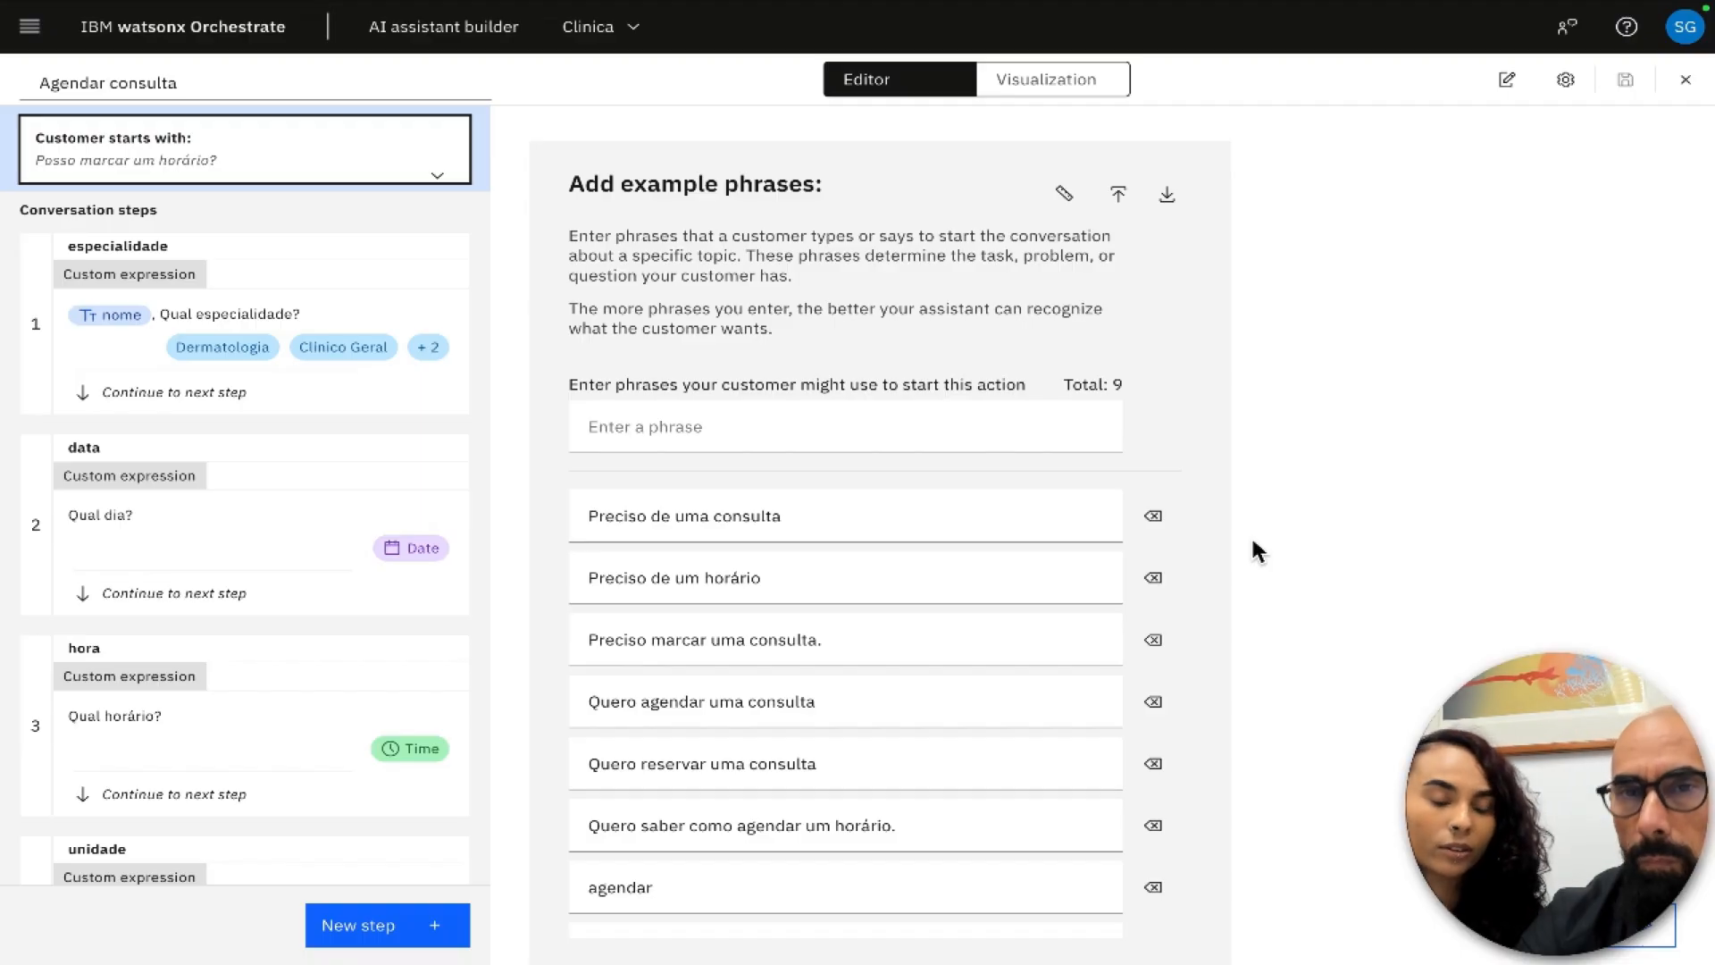
{"action": "scroll", "coordinate": [699, 371], "scroll_direction": "up", "scroll_amount": 1}
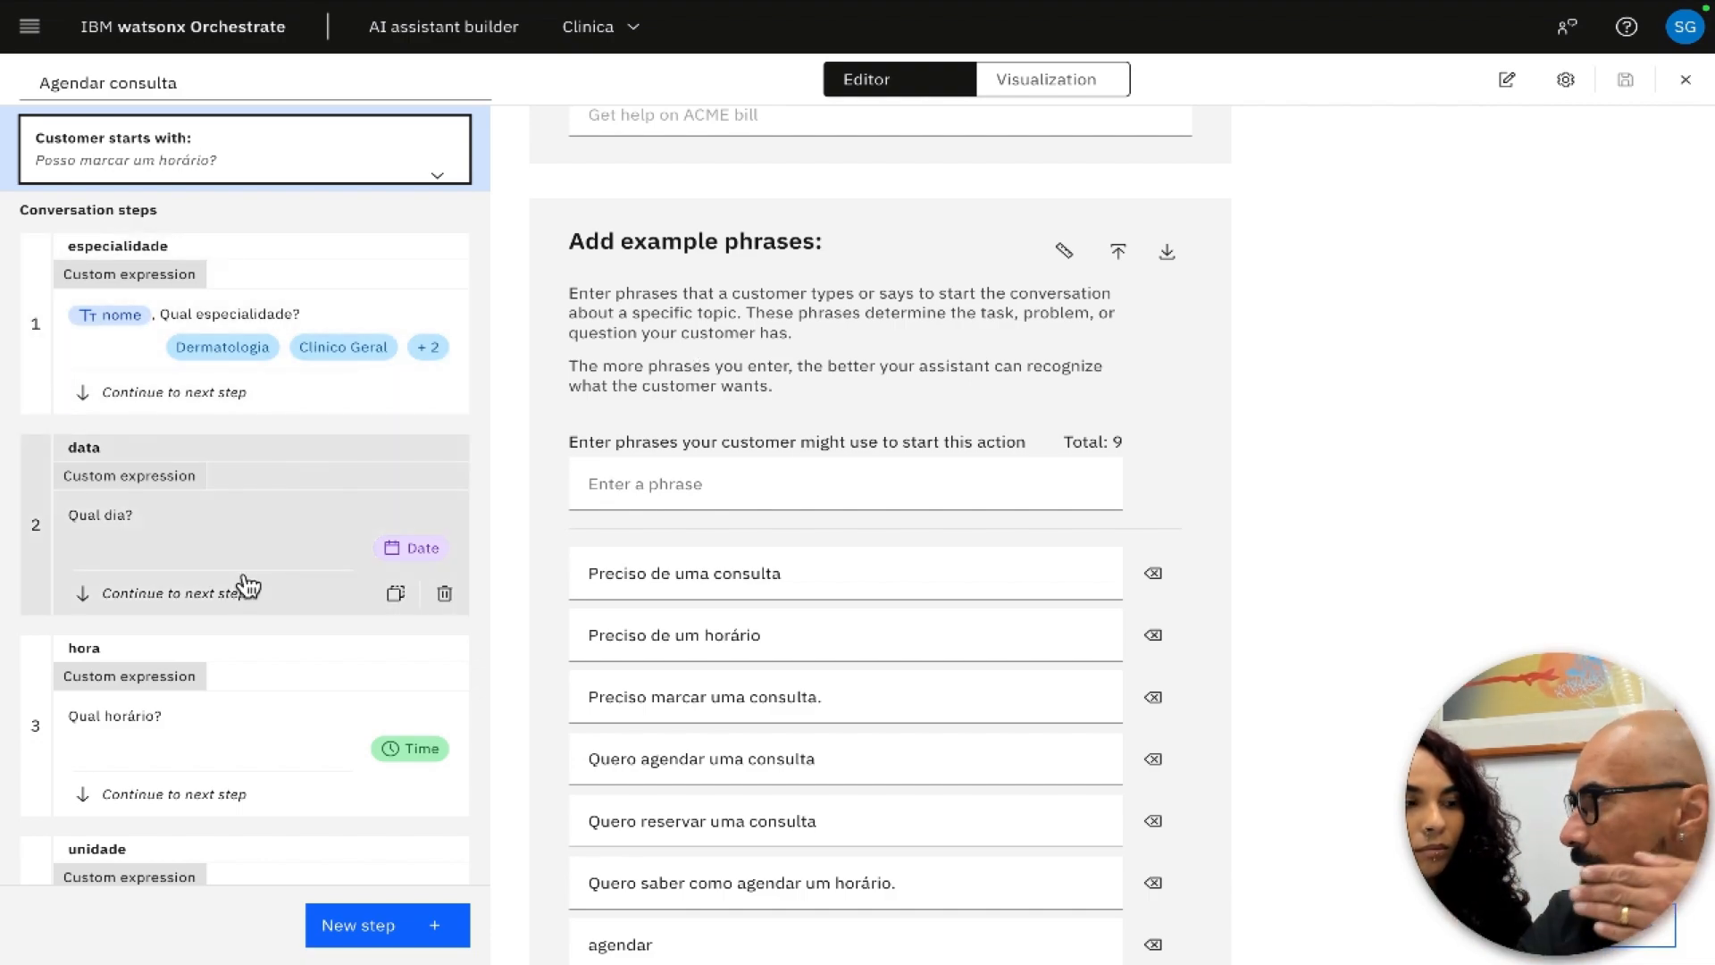
- Examine the sequence of conversation steps in the Agendar consulta action, from especialidade through the final re-ask step
{"action": "scroll", "coordinate": [246, 585], "scroll_direction": "down", "scroll_amount": 6}
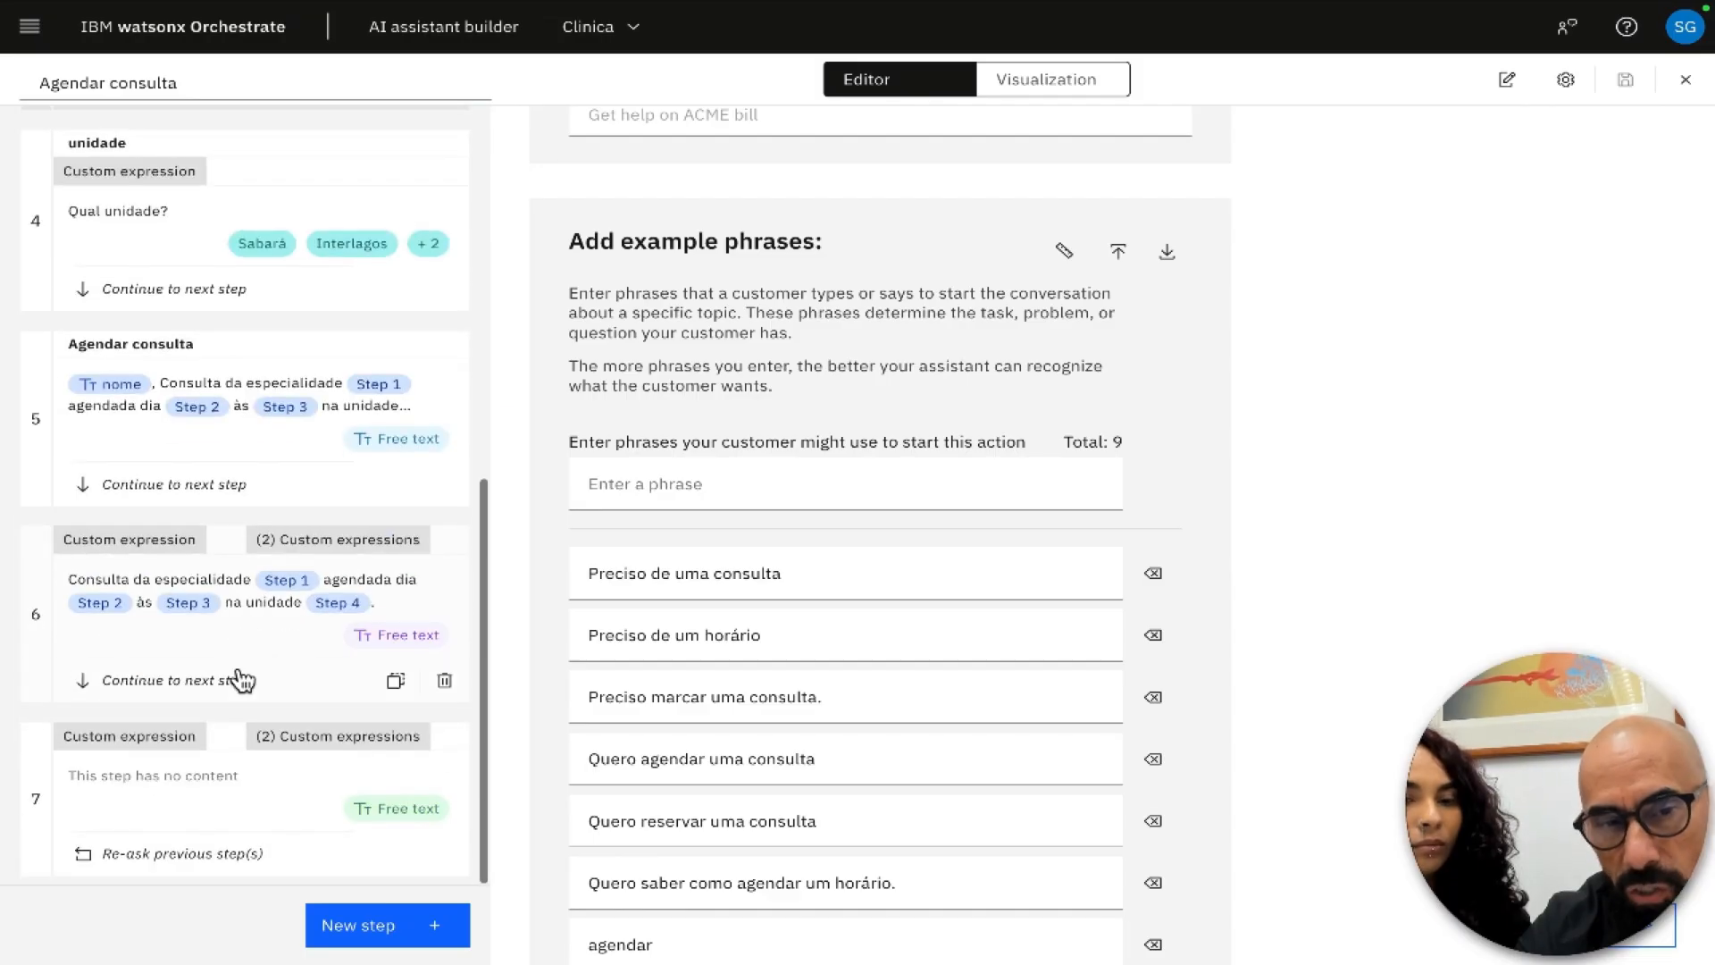
{"action": "scroll", "coordinate": [232, 714], "scroll_direction": "down", "scroll_amount": 1}
{"action": "scroll", "coordinate": [232, 679], "scroll_direction": "up", "scroll_amount": 7}
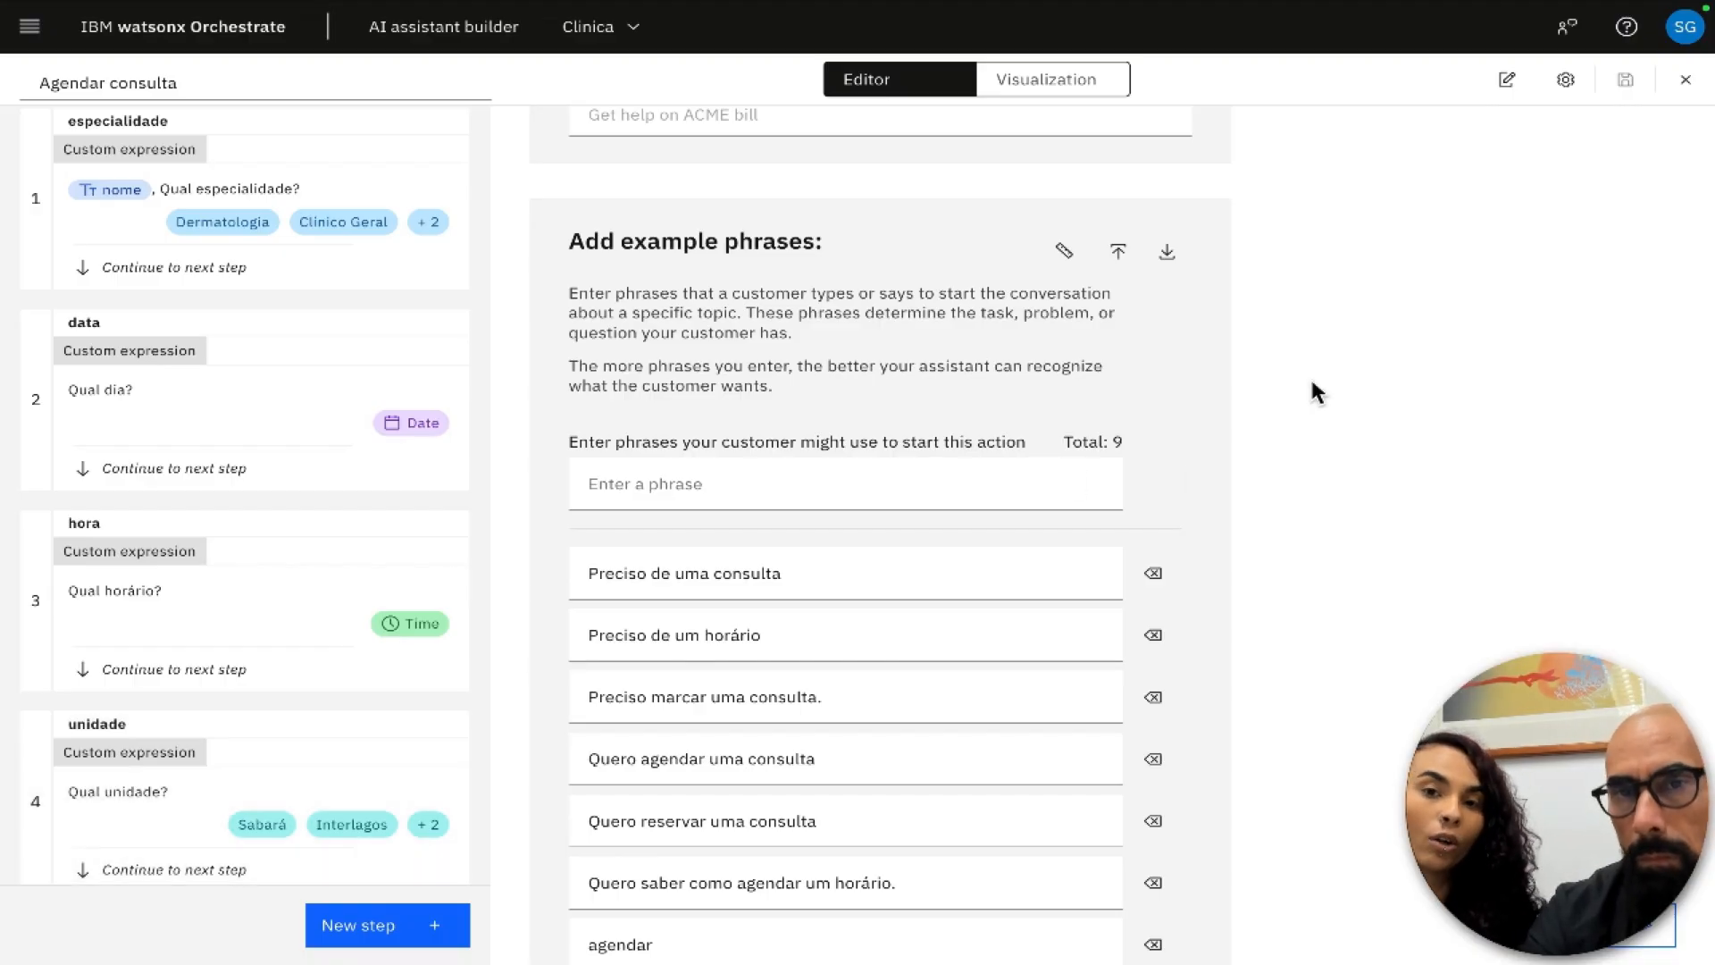
{"action": "scroll", "coordinate": [706, 241], "scroll_direction": "up", "scroll_amount": 2}
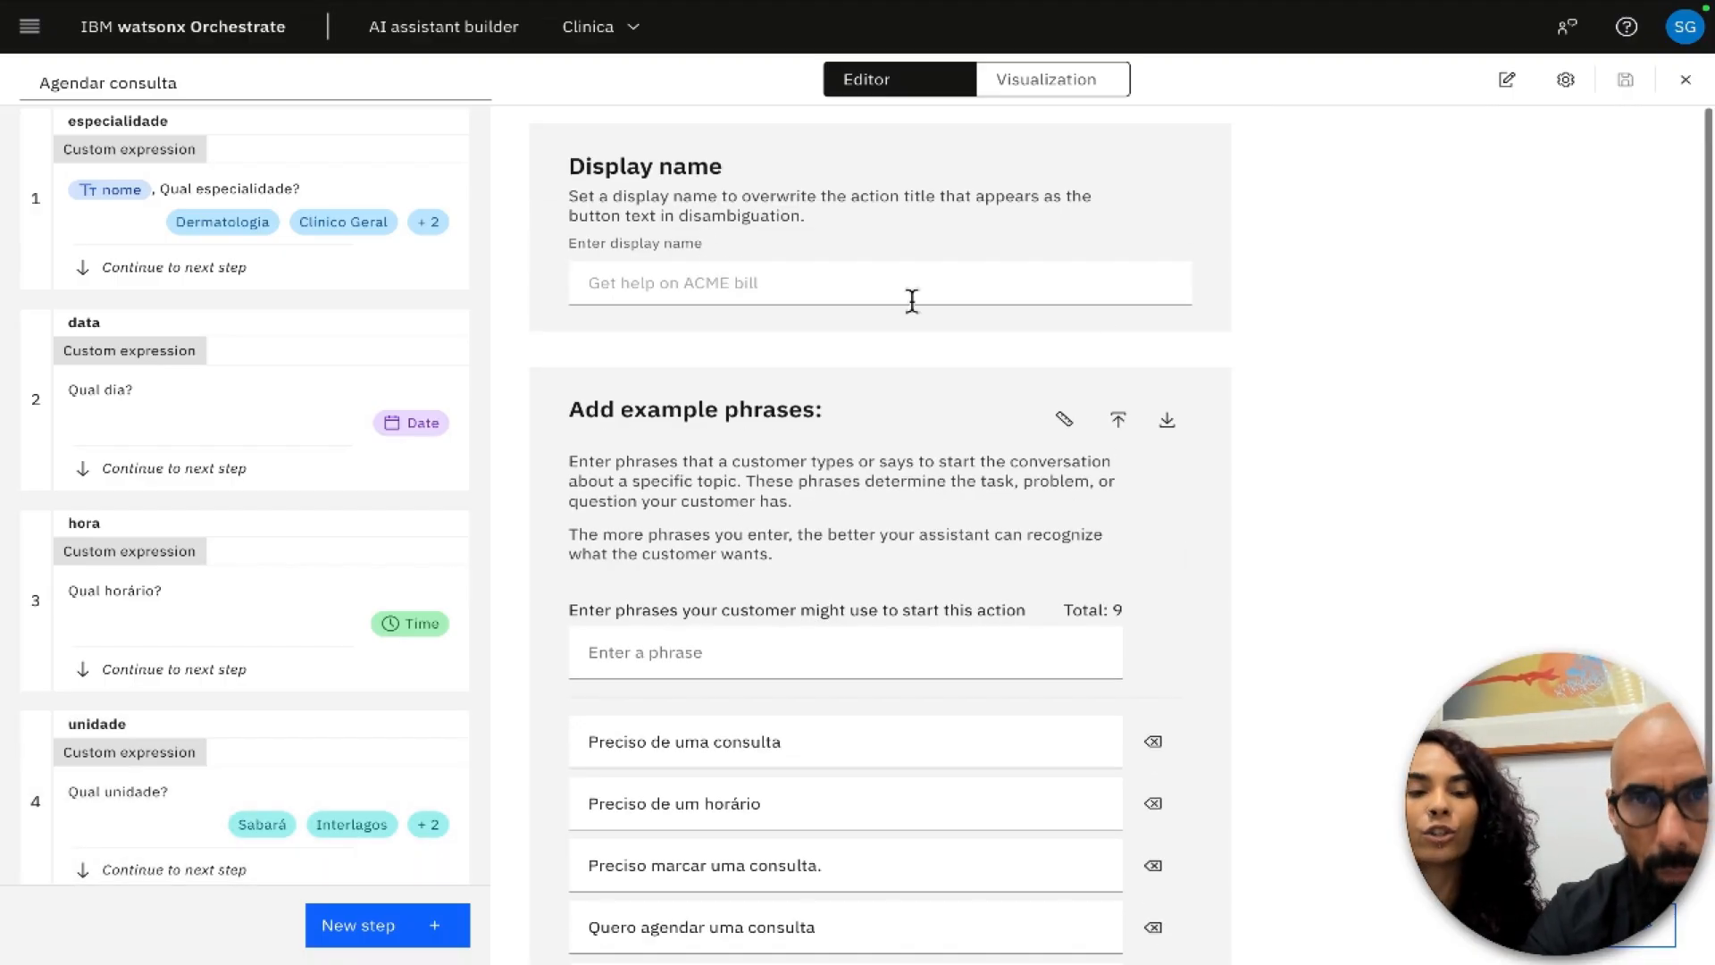
{"action": "scroll", "coordinate": [275, 280], "scroll_direction": "up", "scroll_amount": 2}
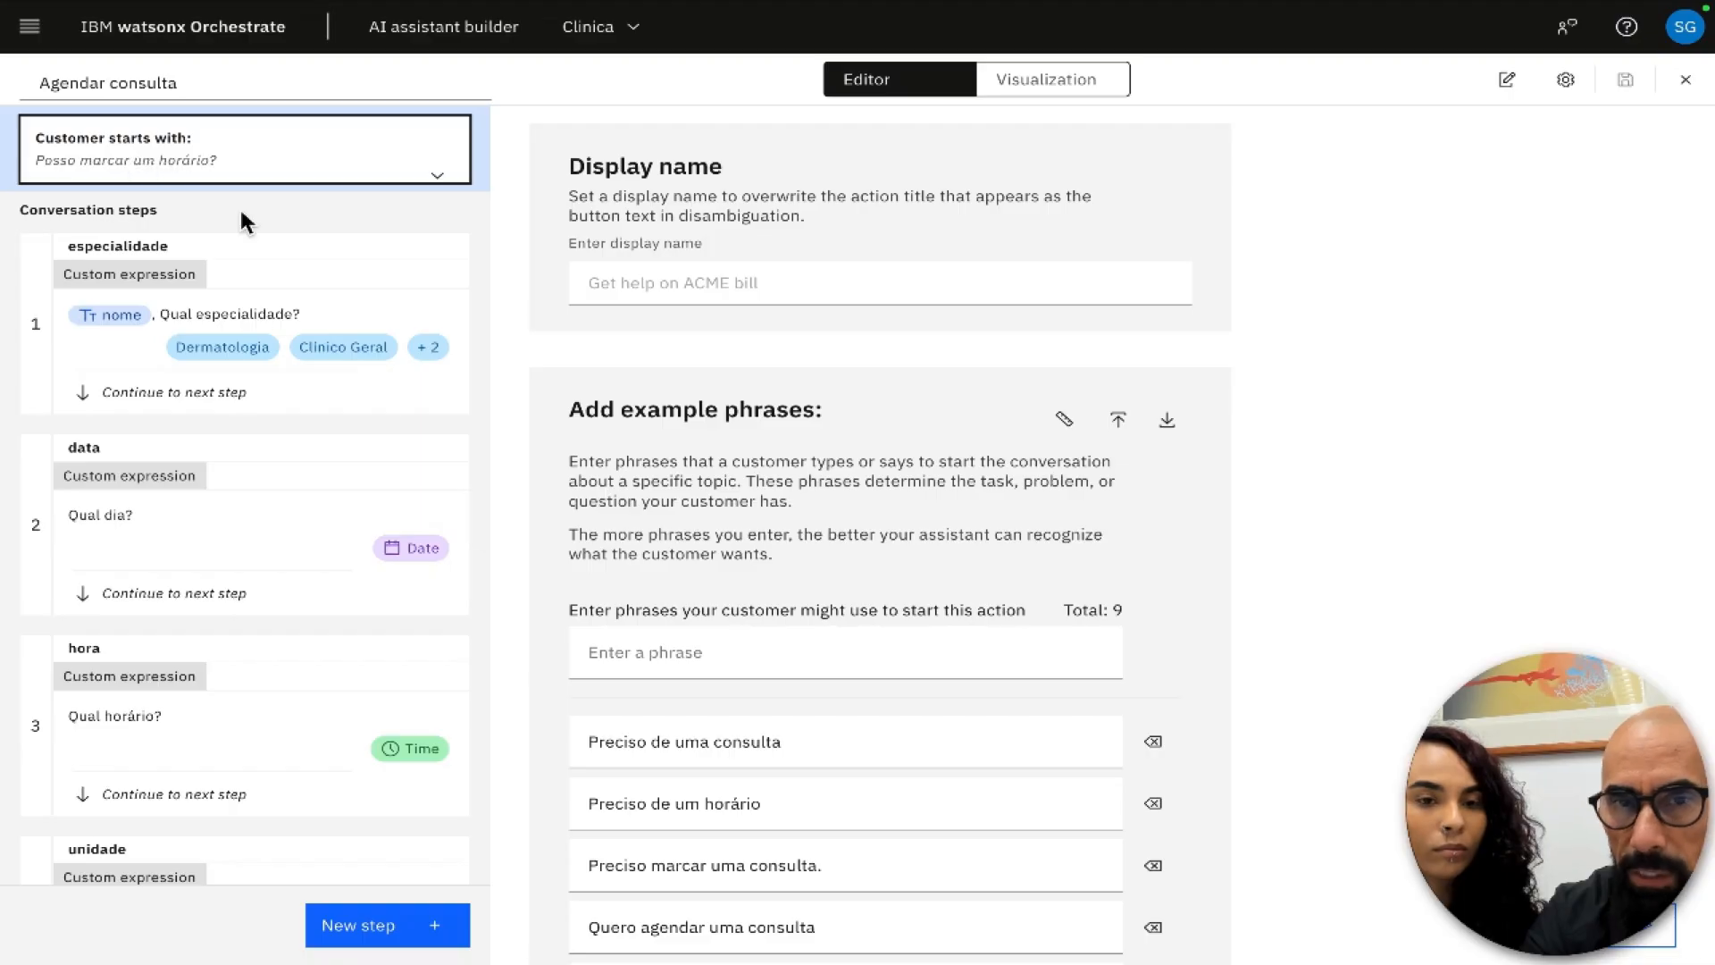
- Review the action's complete list of customer phrases through to "Posso marcar um horário?"
{"action": "scroll", "coordinate": [1329, 766], "scroll_direction": "down", "scroll_amount": 1}
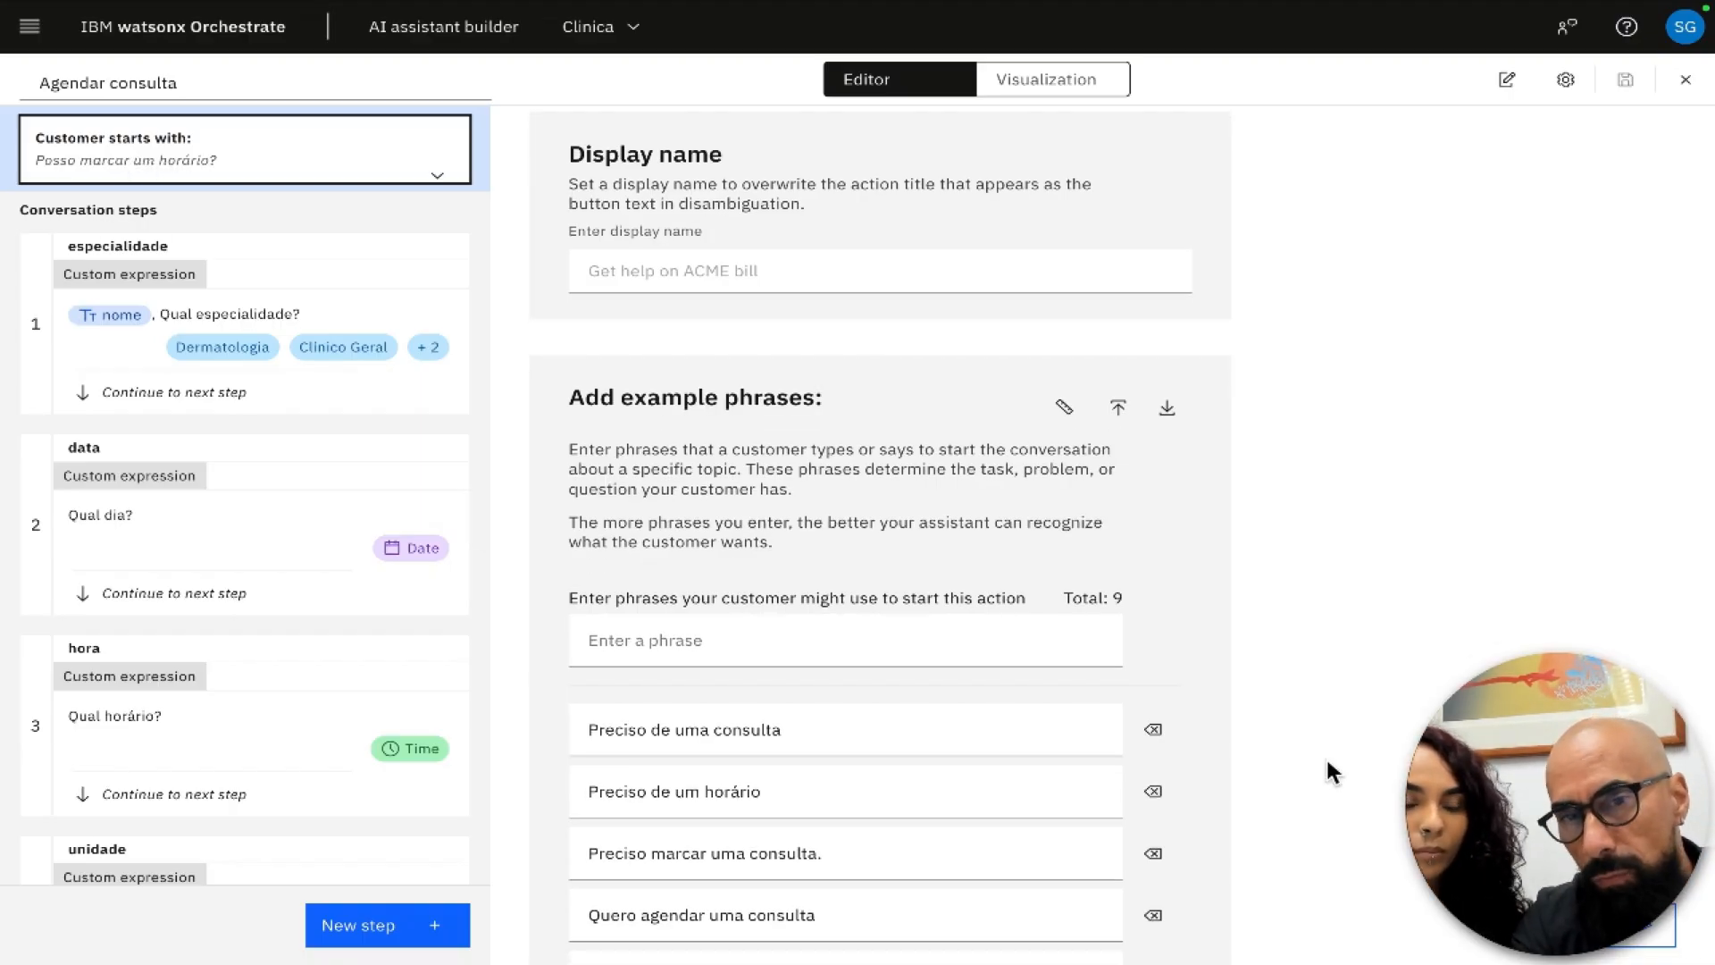
{"action": "scroll", "coordinate": [1145, 705], "scroll_direction": "down", "scroll_amount": 2}
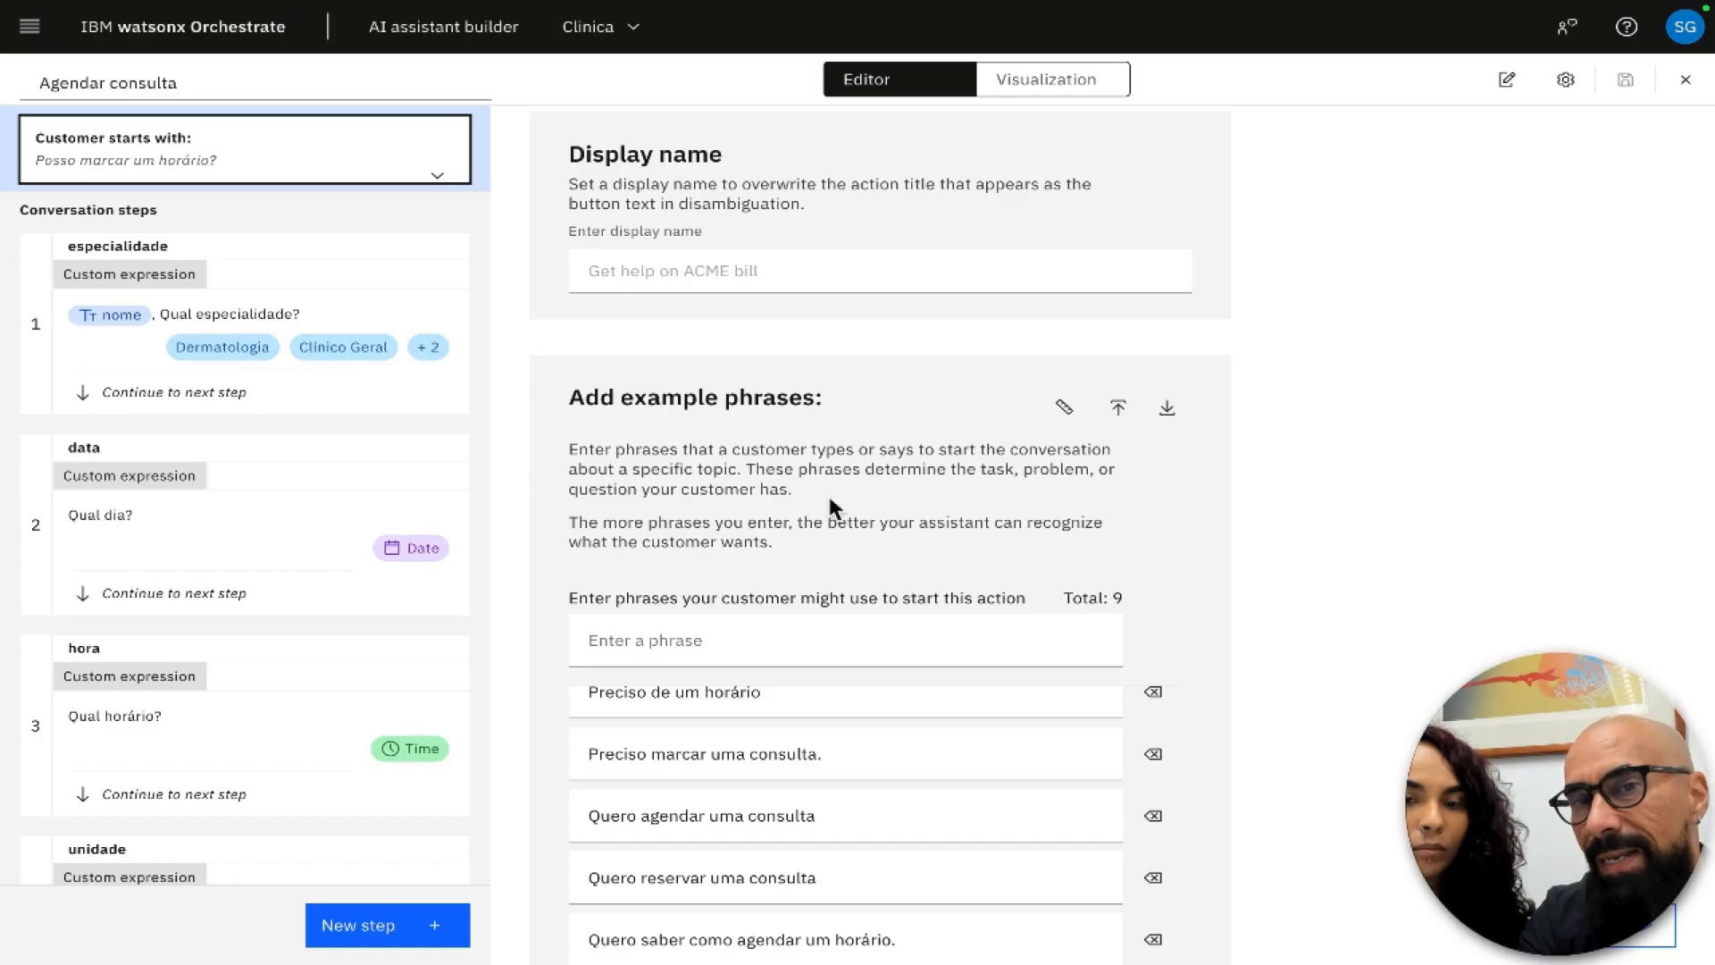
{"action": "scroll", "coordinate": [1187, 570], "scroll_direction": "down", "scroll_amount": 3}
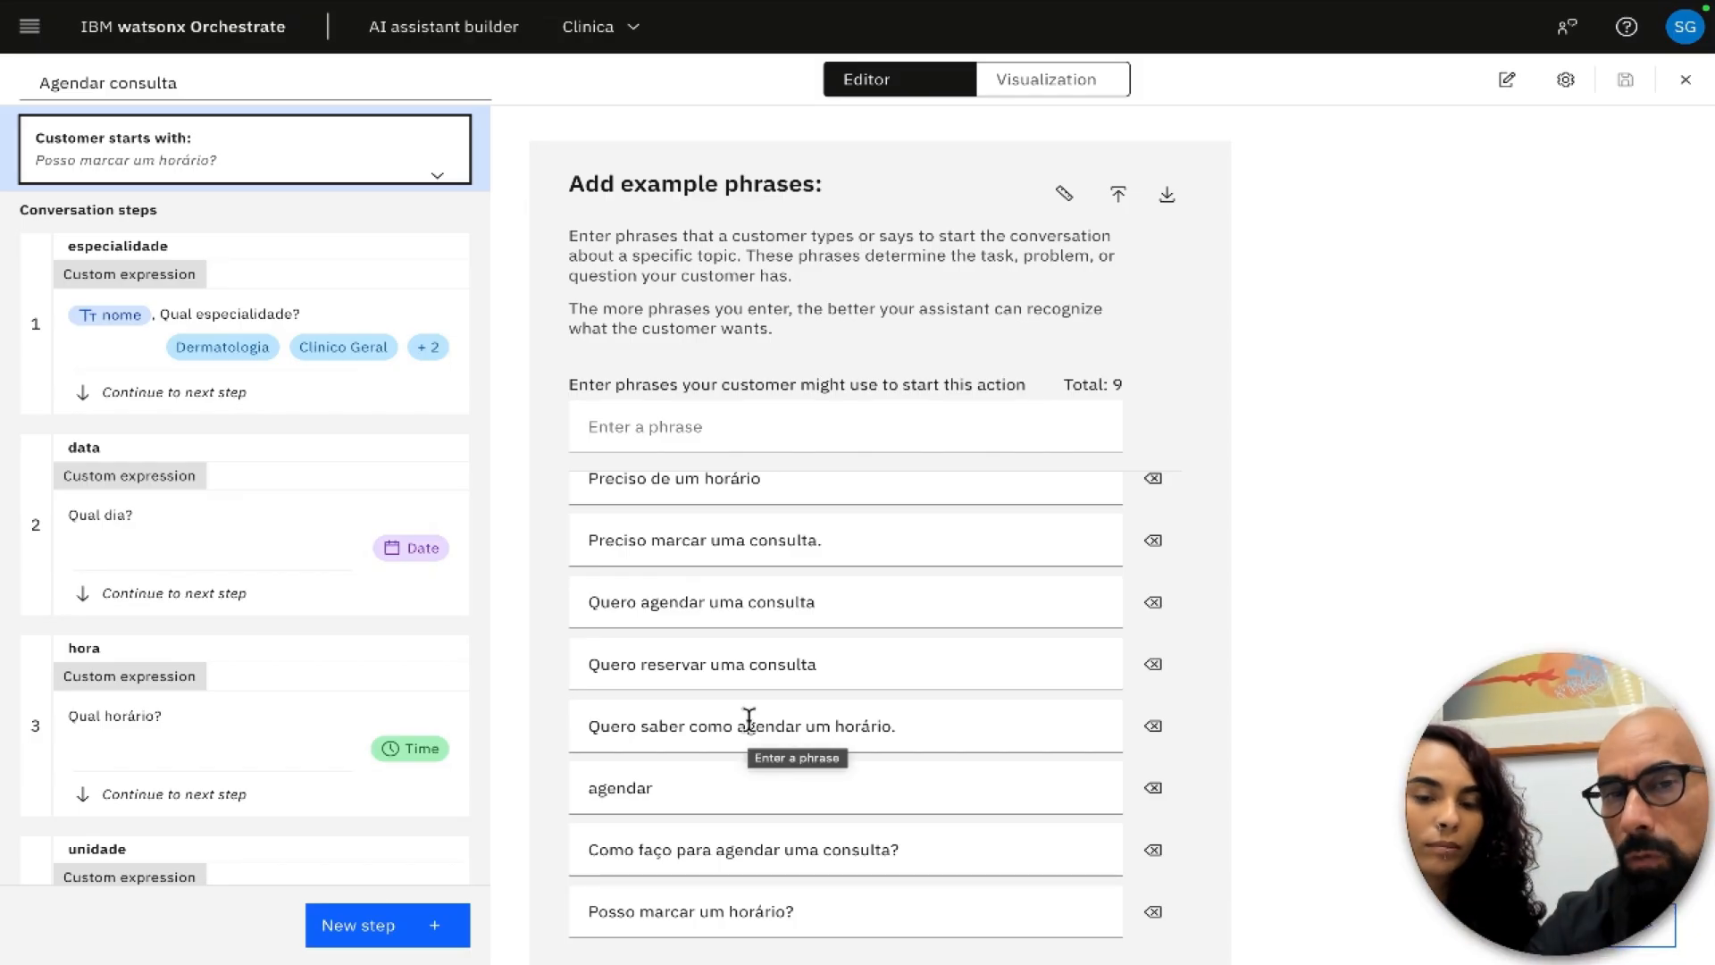
{"action": "scroll", "coordinate": [740, 625], "scroll_direction": "up", "scroll_amount": 2}
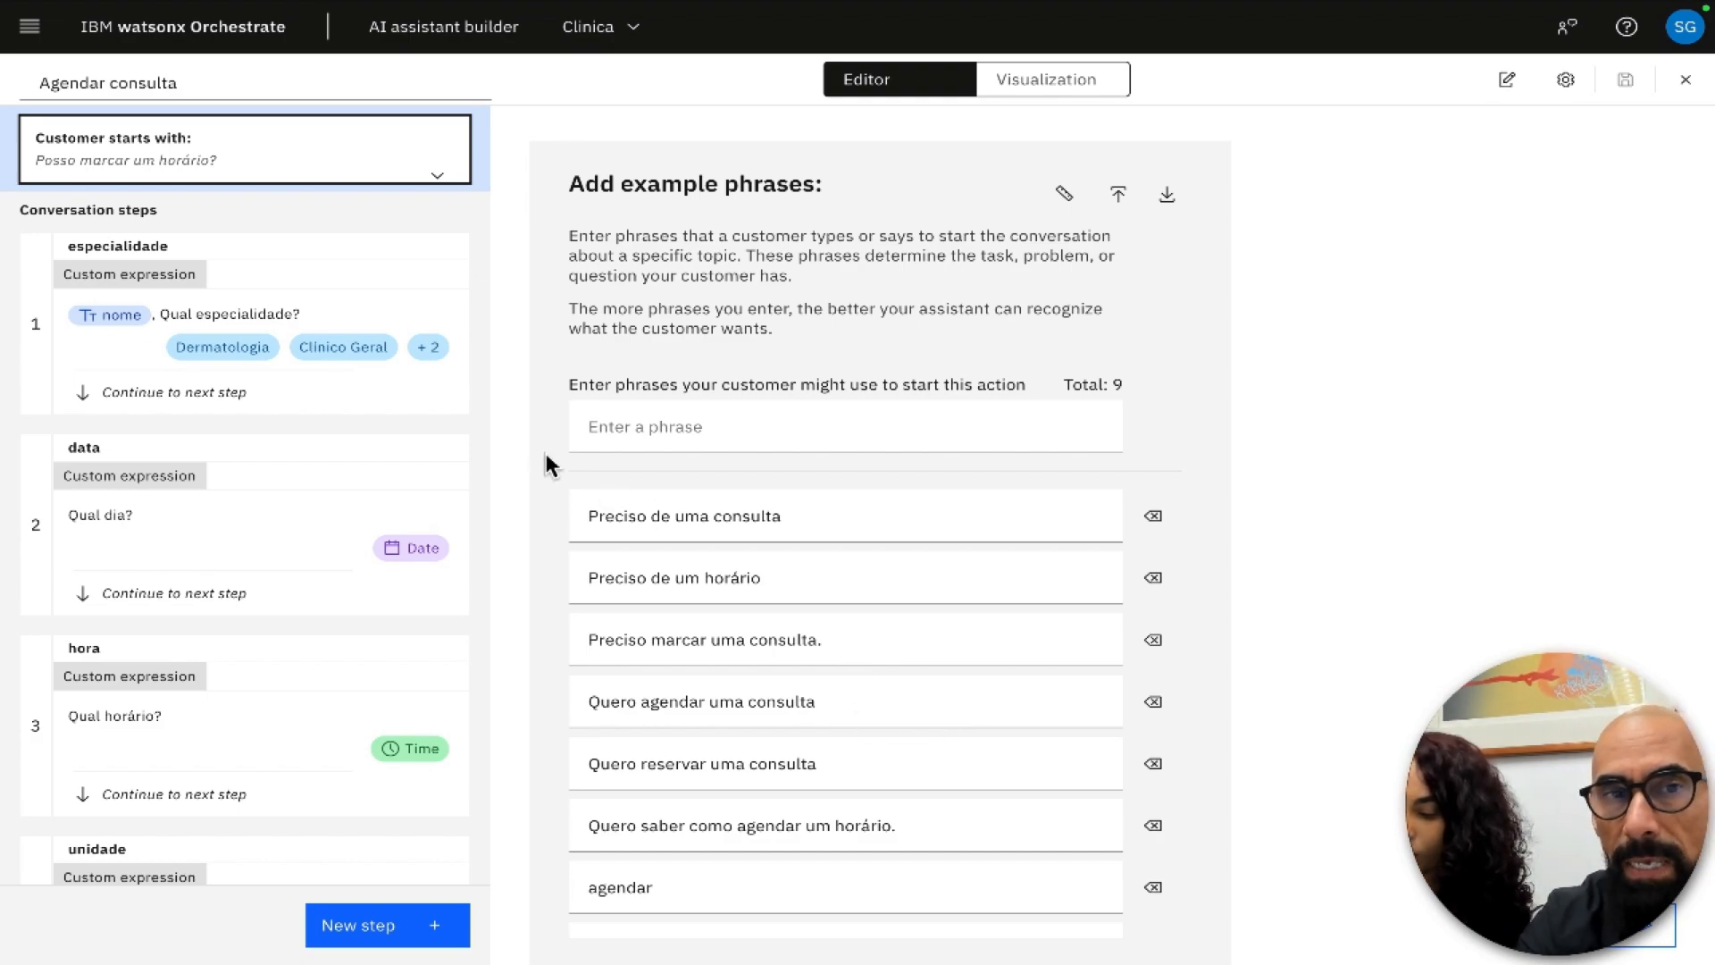
- Open the especialidade step and examine its condition and customer response settings, leaving the settings as they are
{"action": "left_click", "coordinate": [349, 315]}
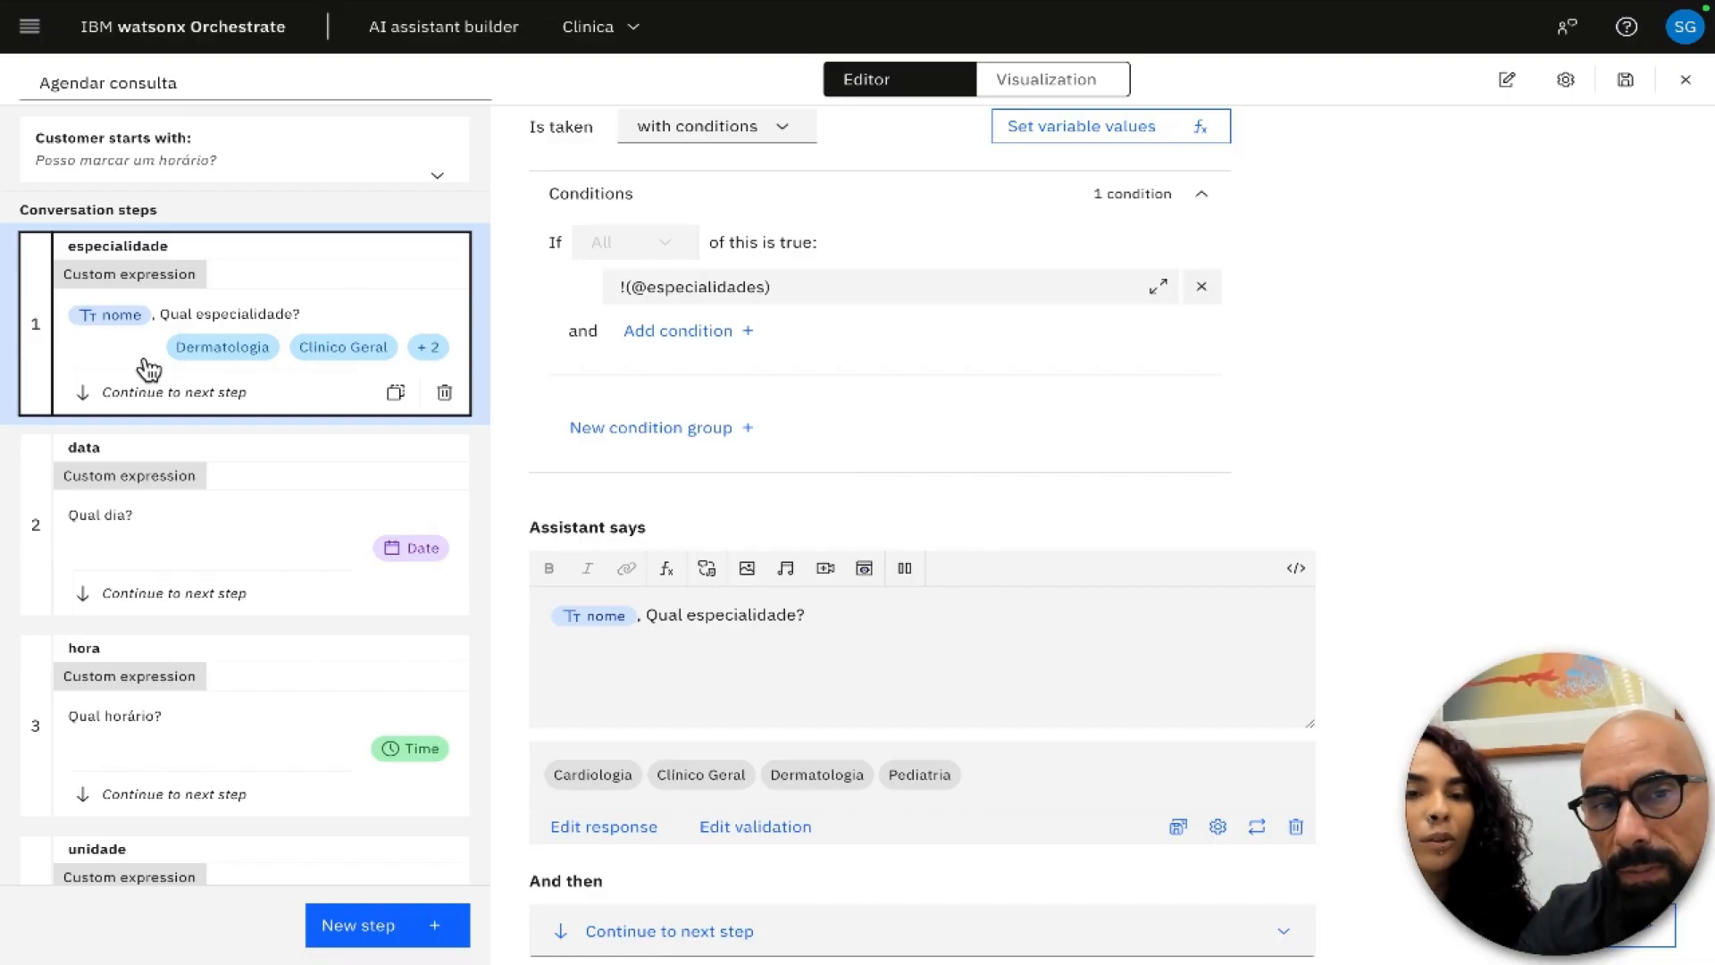
{"action": "scroll", "coordinate": [863, 659], "scroll_direction": "down", "scroll_amount": 1}
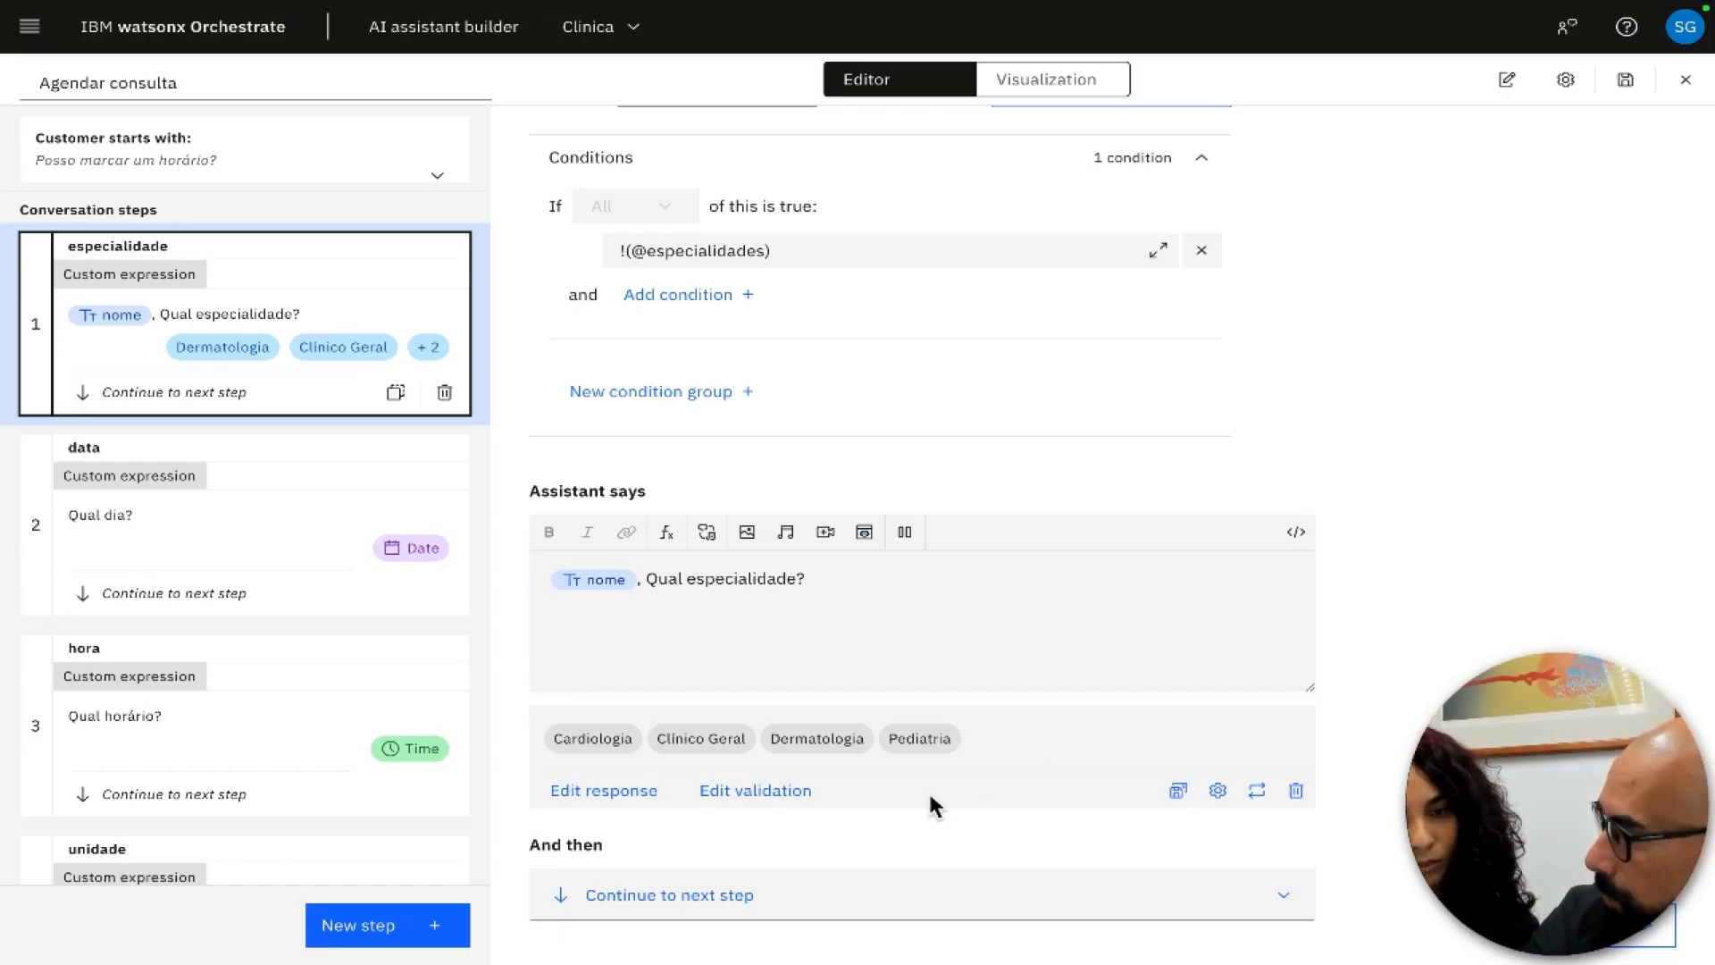
{"action": "left_click", "coordinate": [1218, 794]}
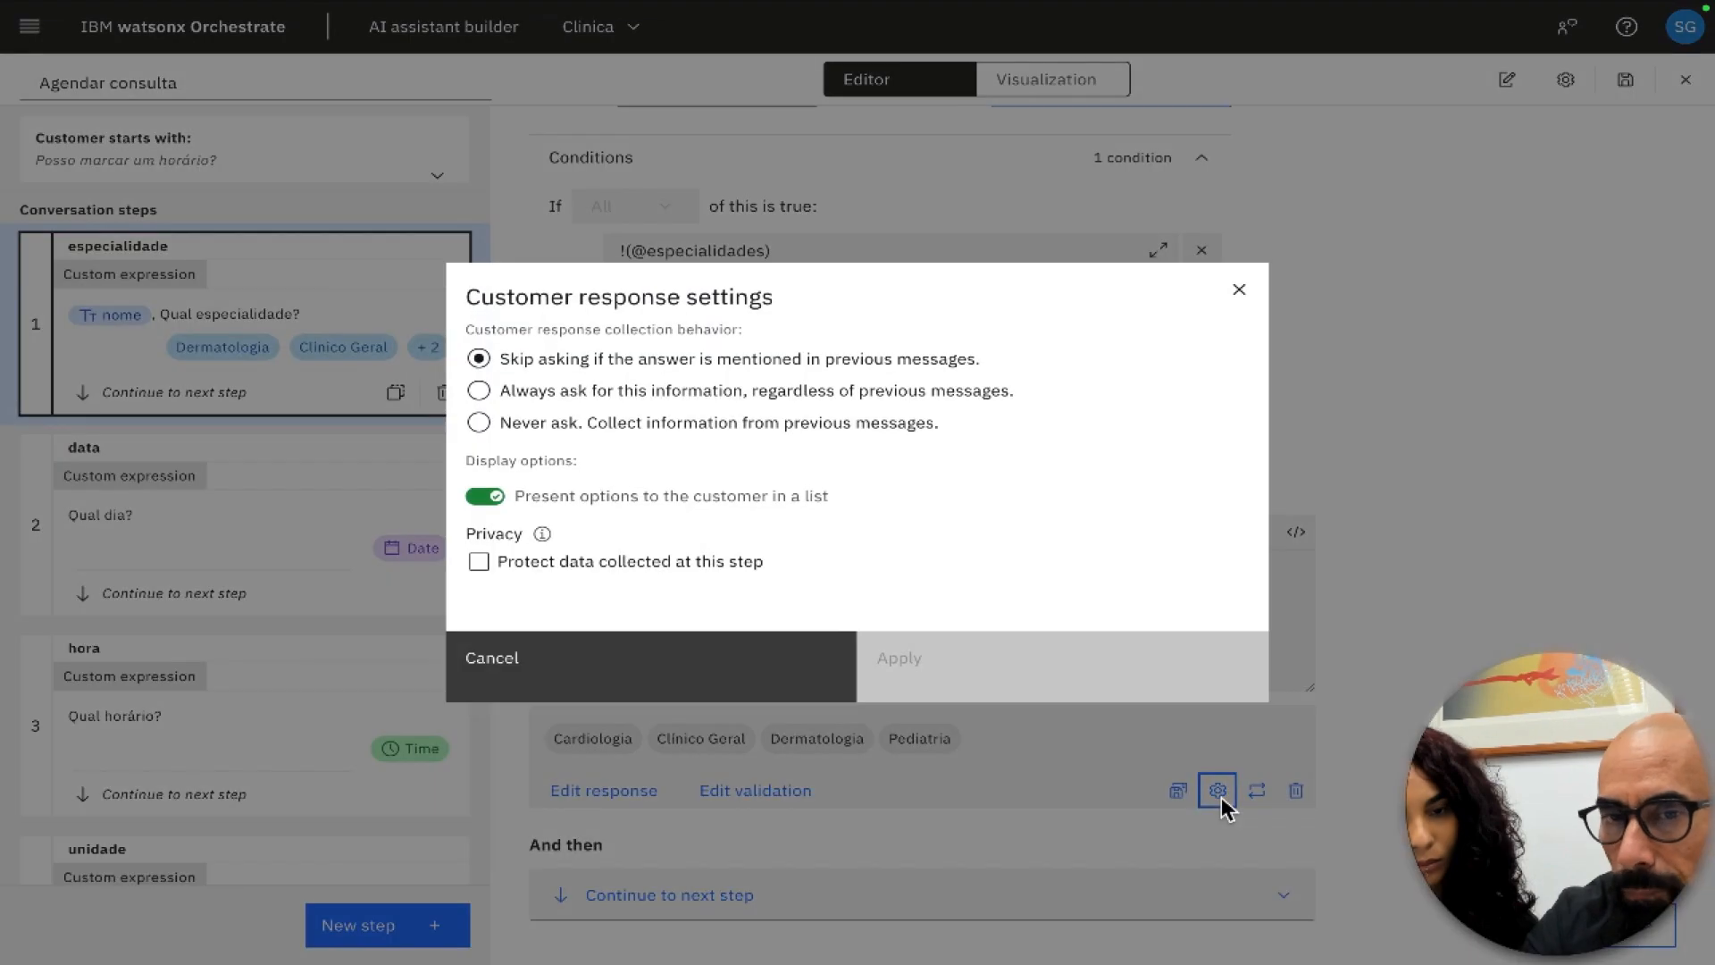
{"action": "left_click", "coordinate": [596, 662]}
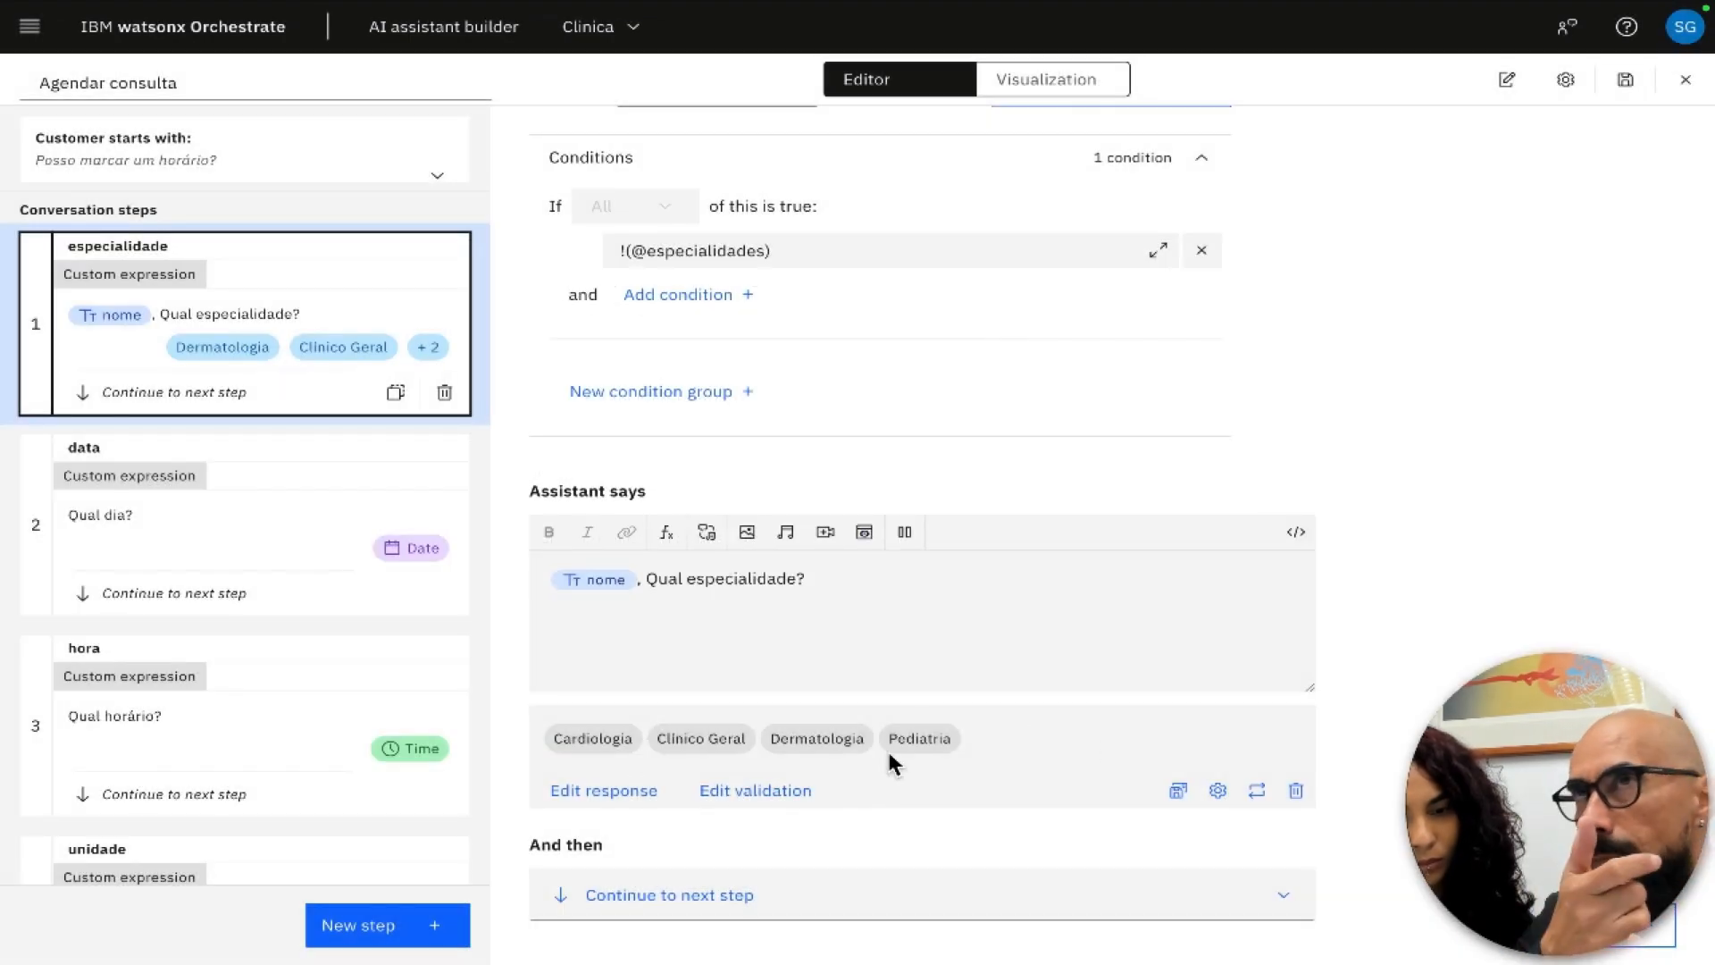
- Examine the especialidade step's validation and its list of response options without changing them
{"action": "left_click", "coordinate": [811, 790]}
{"action": "left_click", "coordinate": [729, 839]}
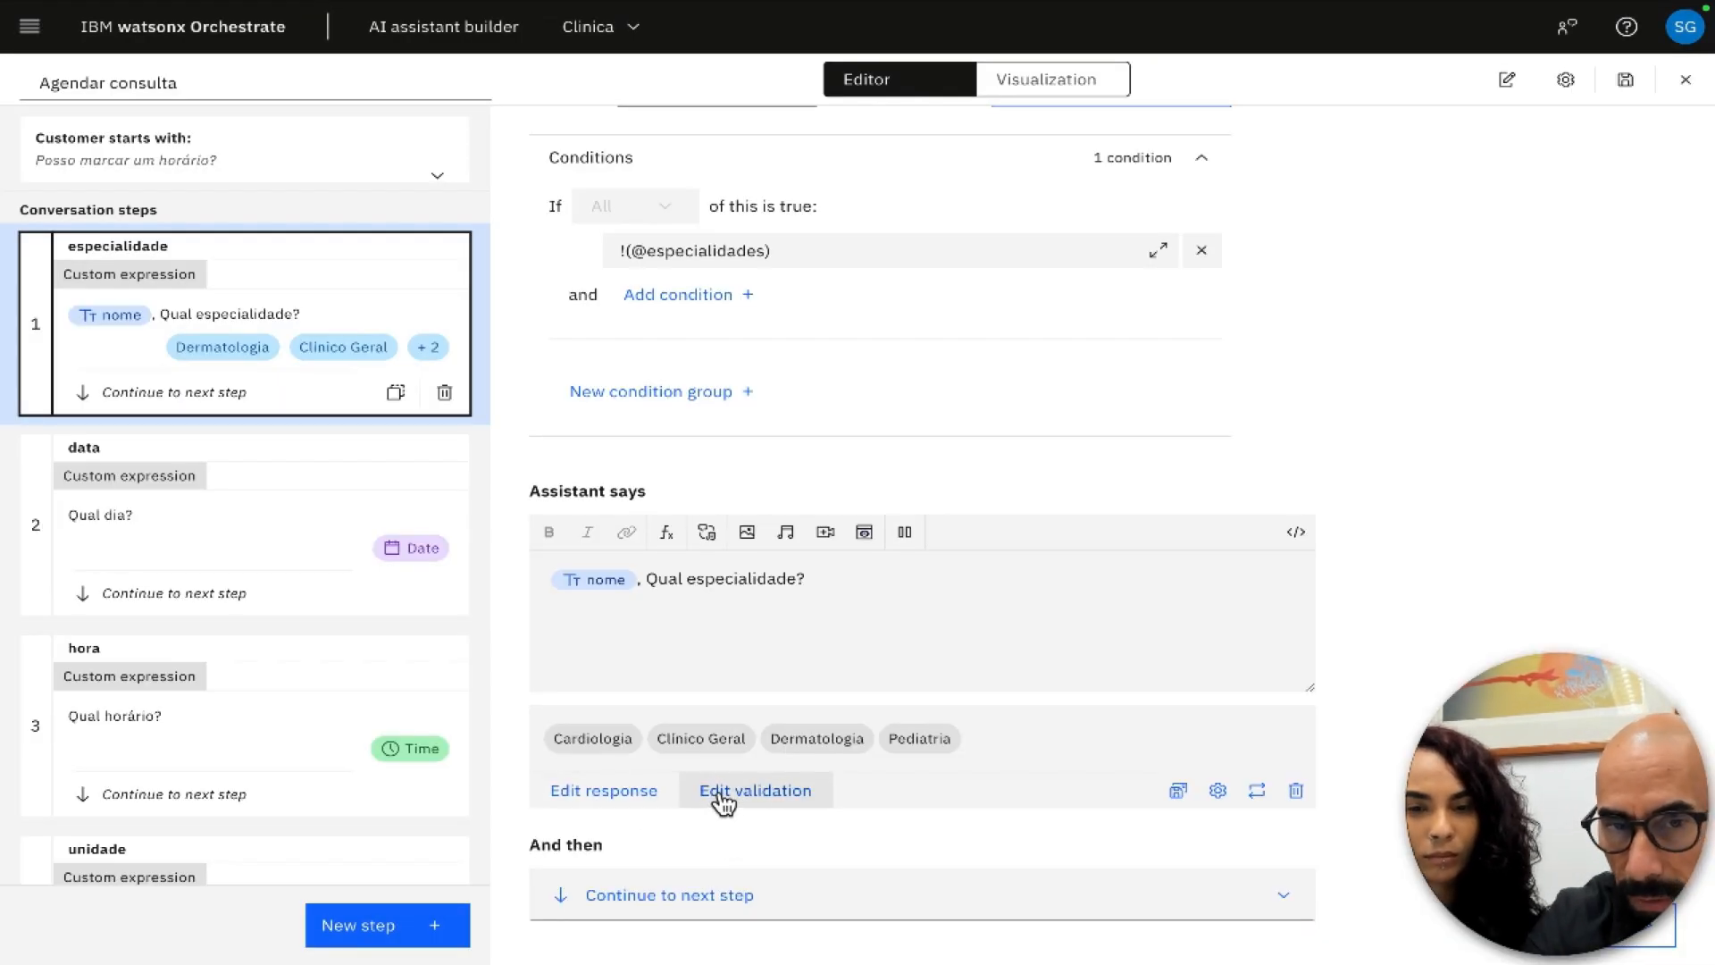
{"action": "left_click", "coordinate": [556, 792]}
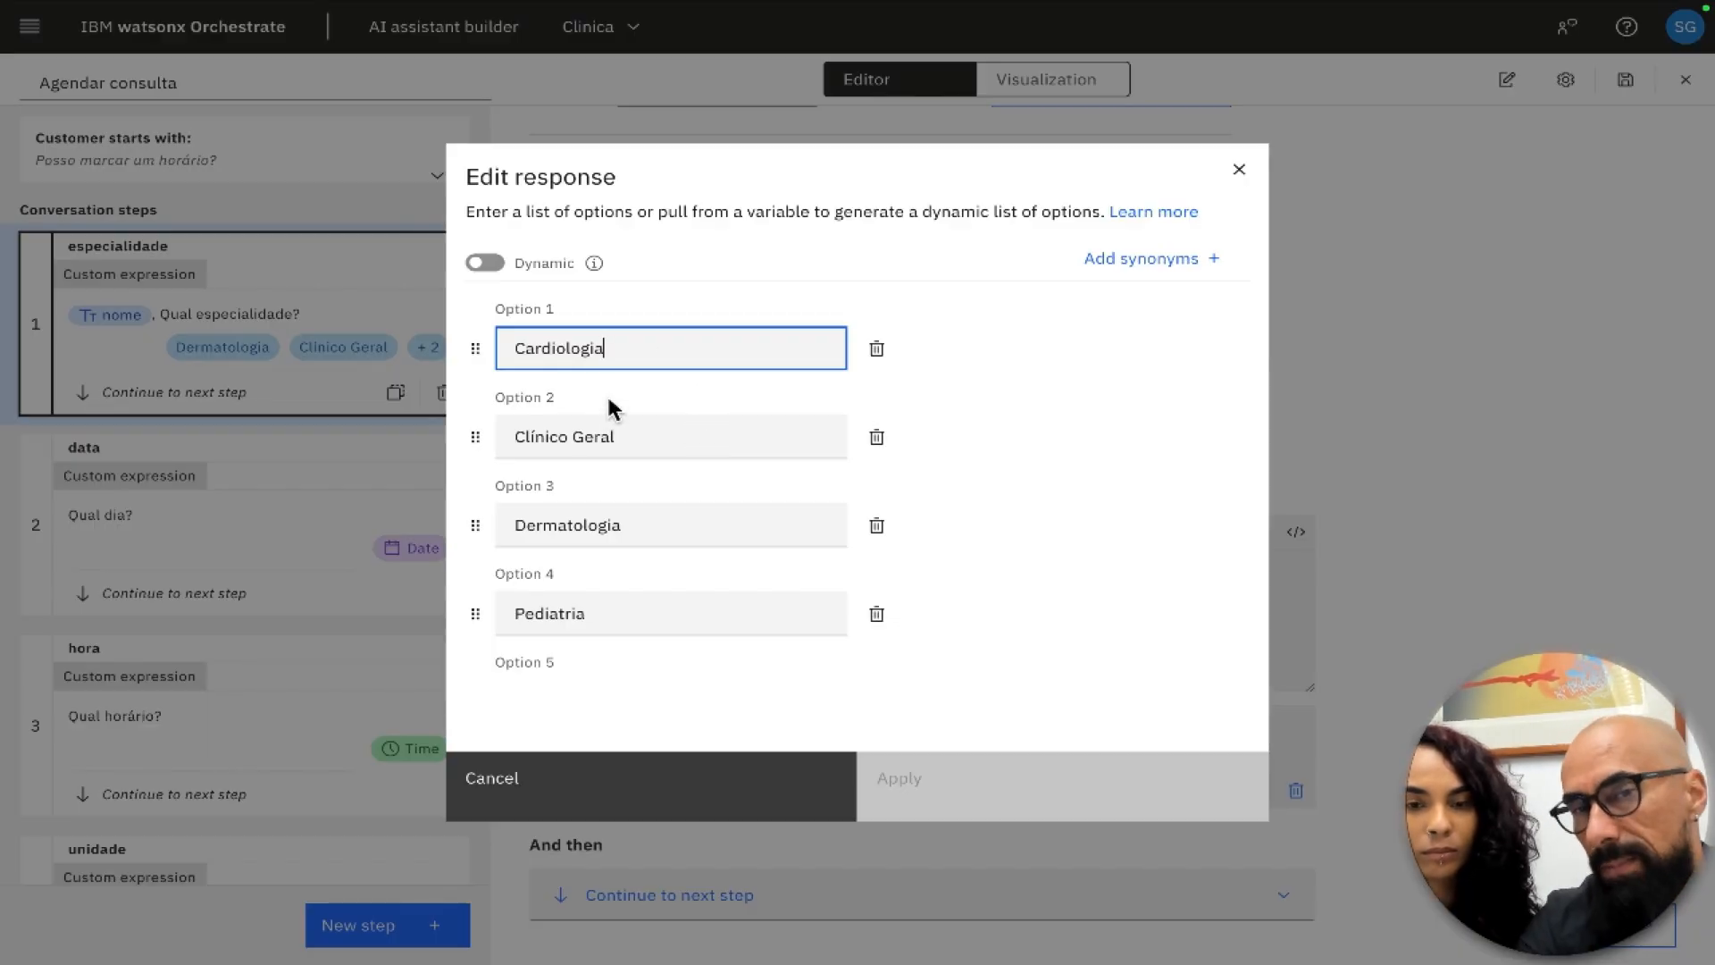
{"action": "left_click", "coordinate": [563, 794]}
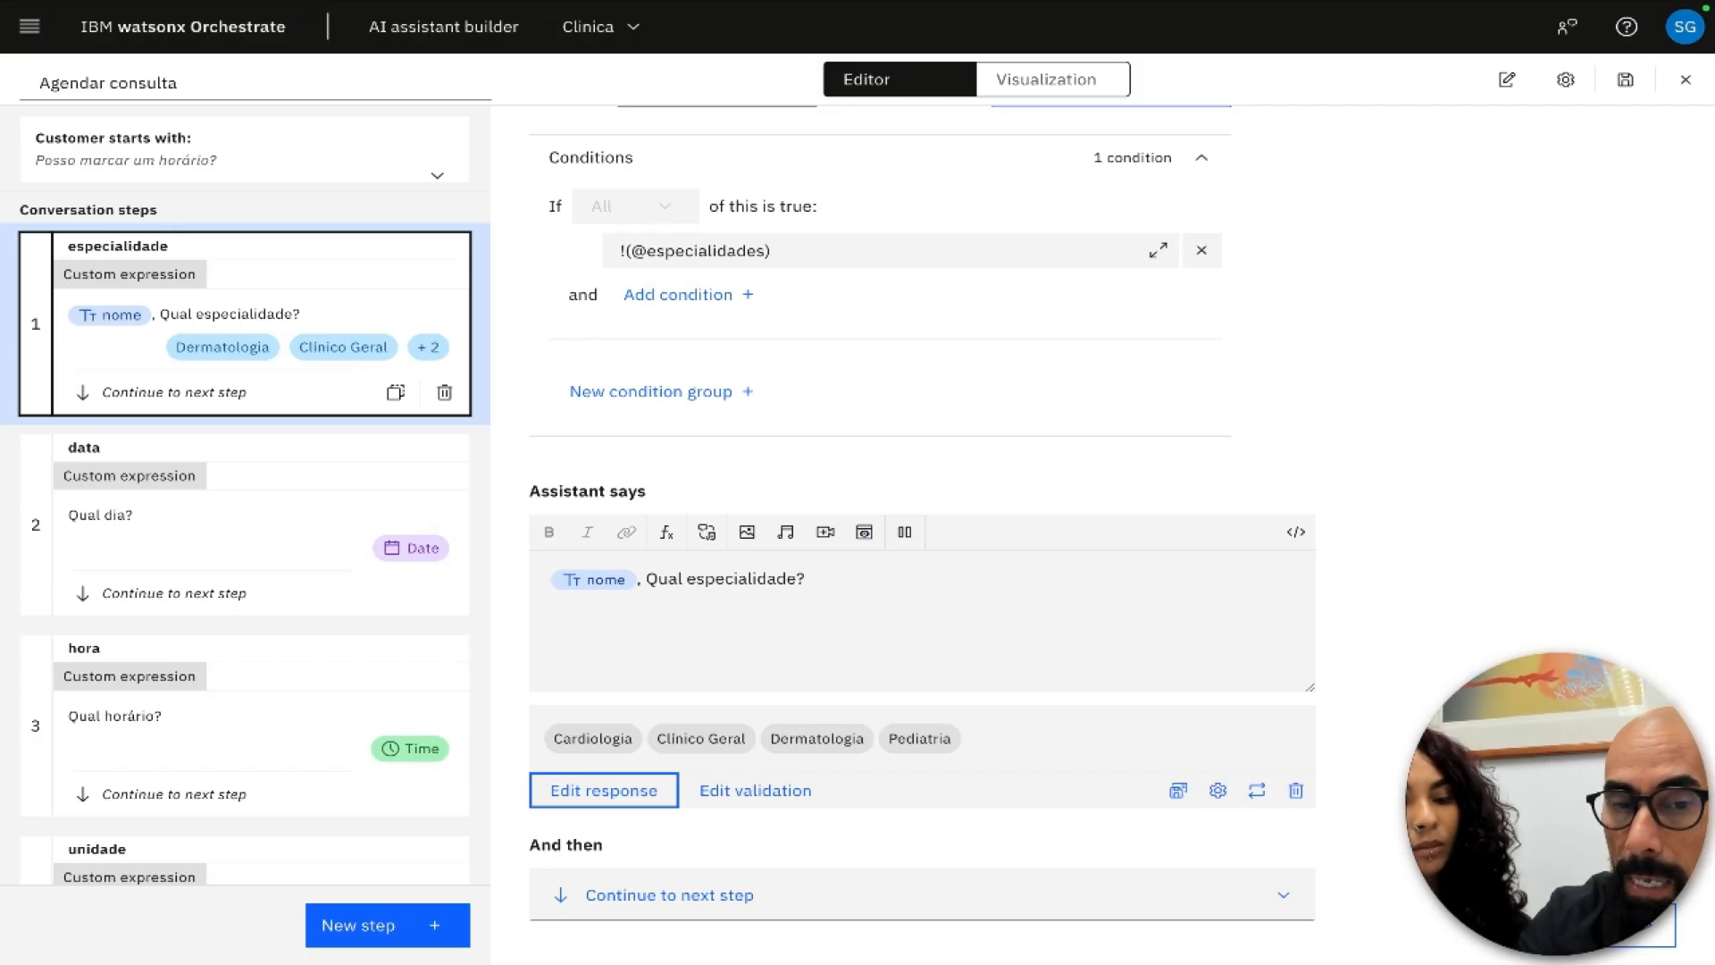
- Examine the choices for what follows the especialidade step, such as using an extension or ending the action, and keep Continue to next step
{"action": "left_click", "coordinate": [663, 896]}
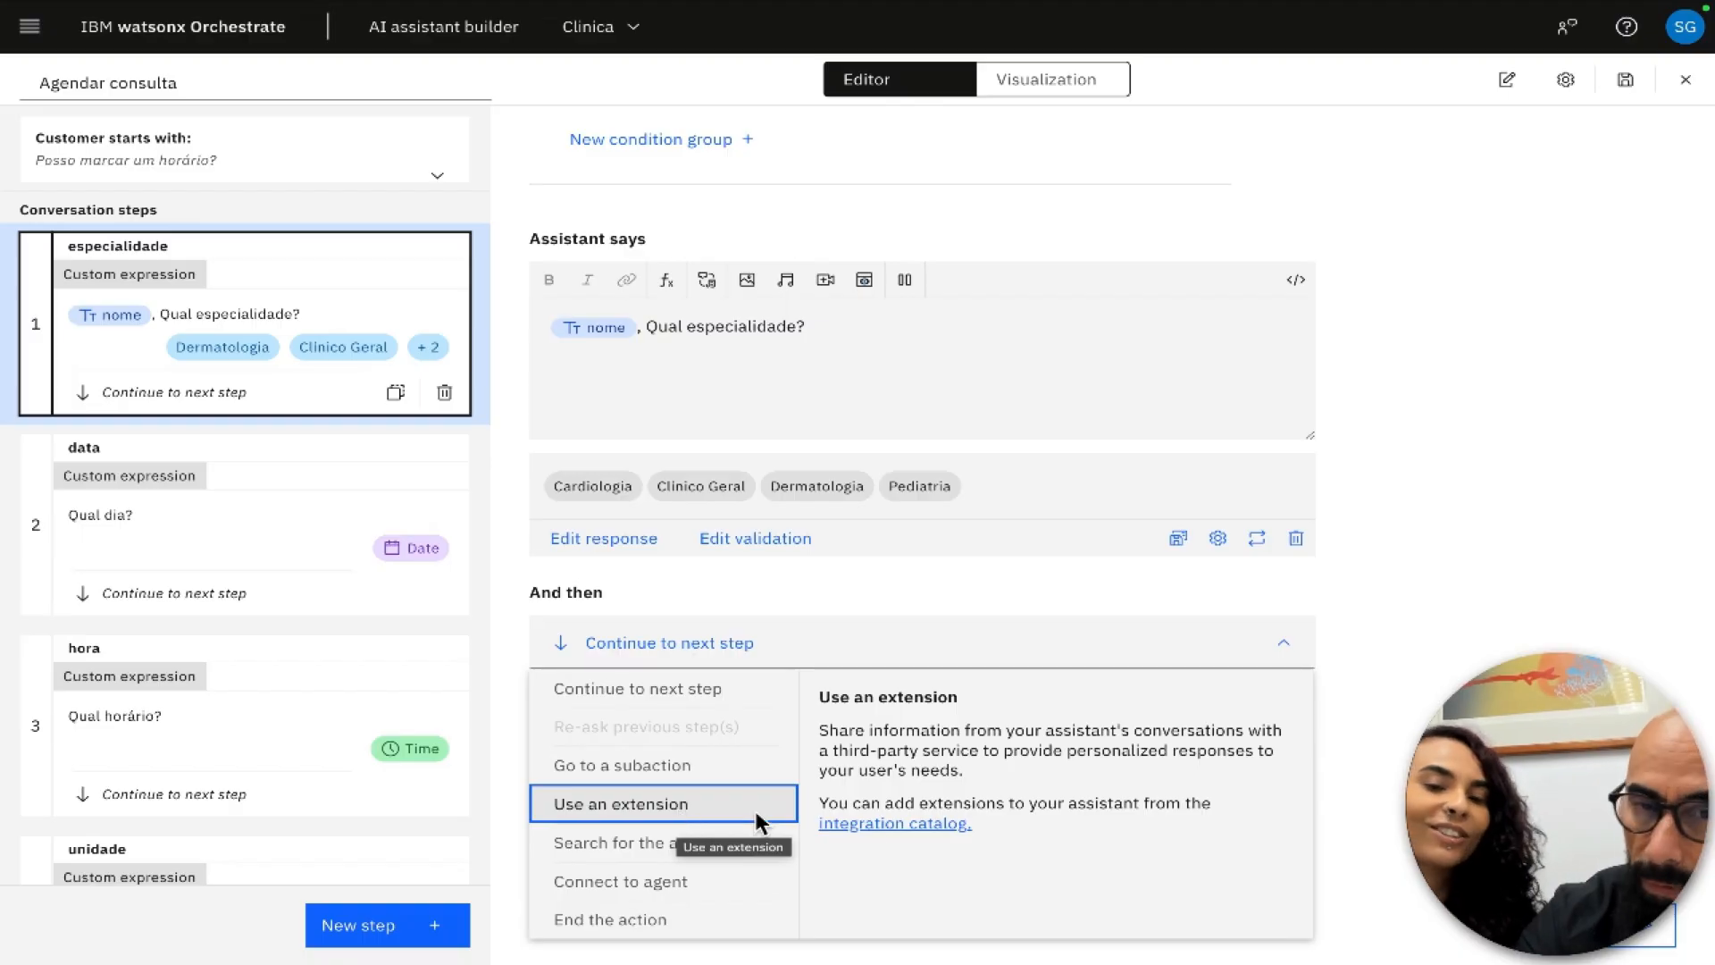
{"action": "right_click", "coordinate": [945, 753]}
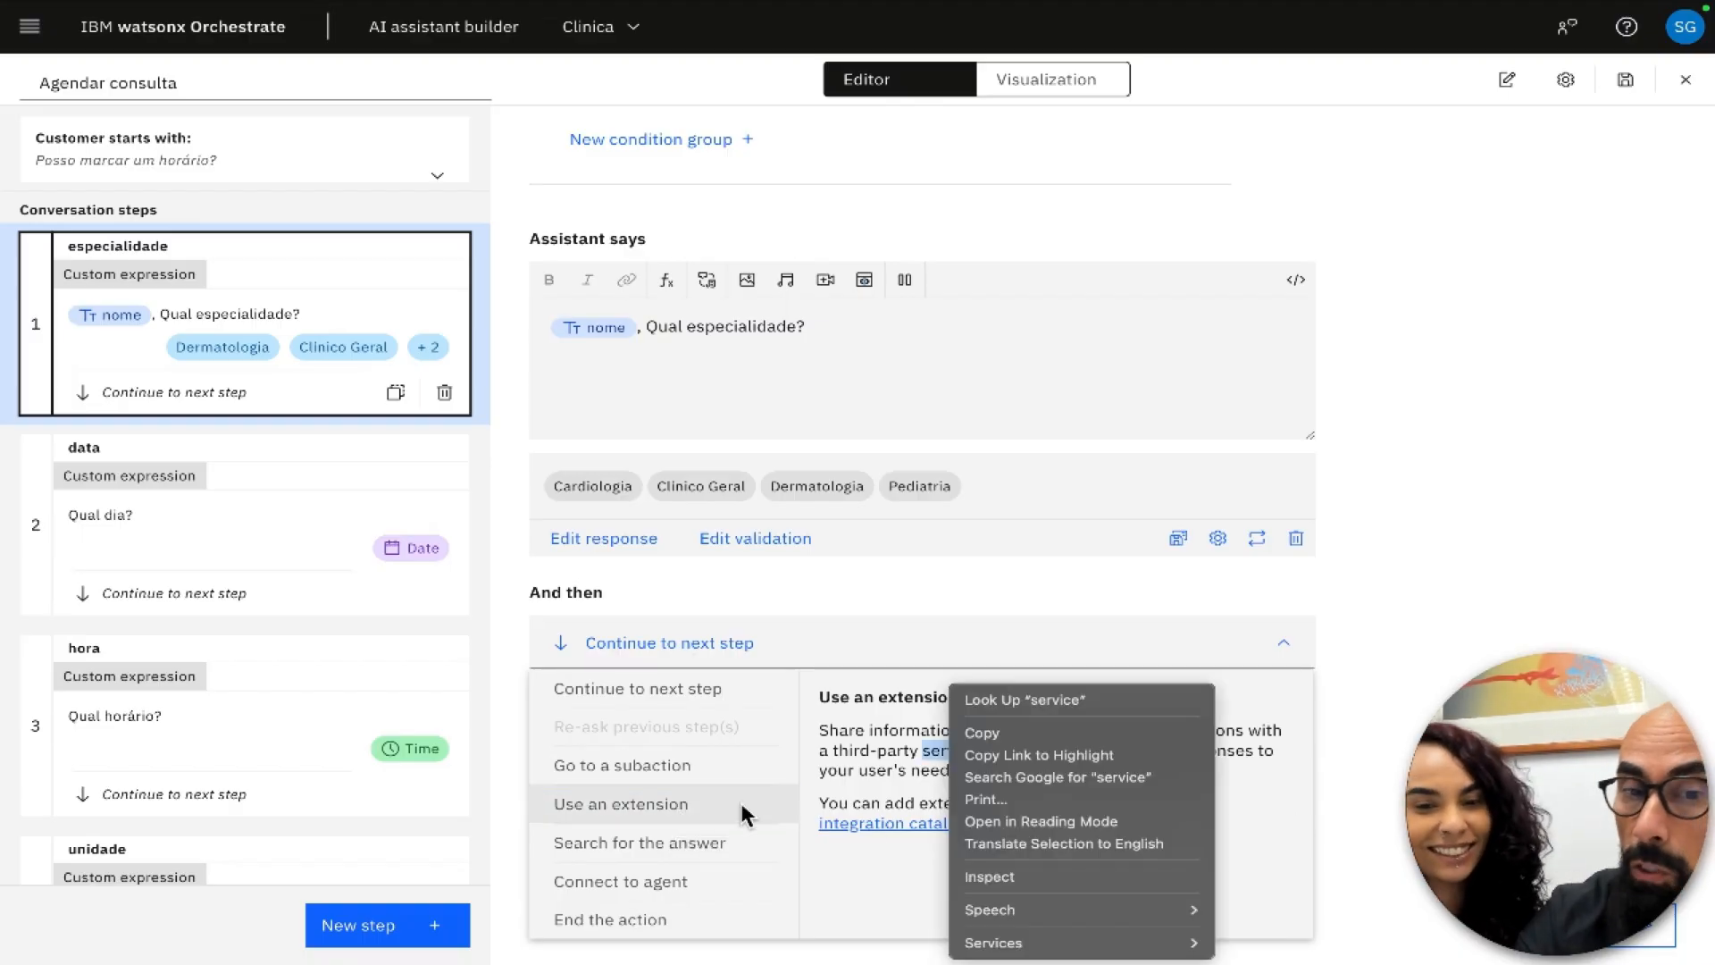
{"action": "key", "text": "Escape"}
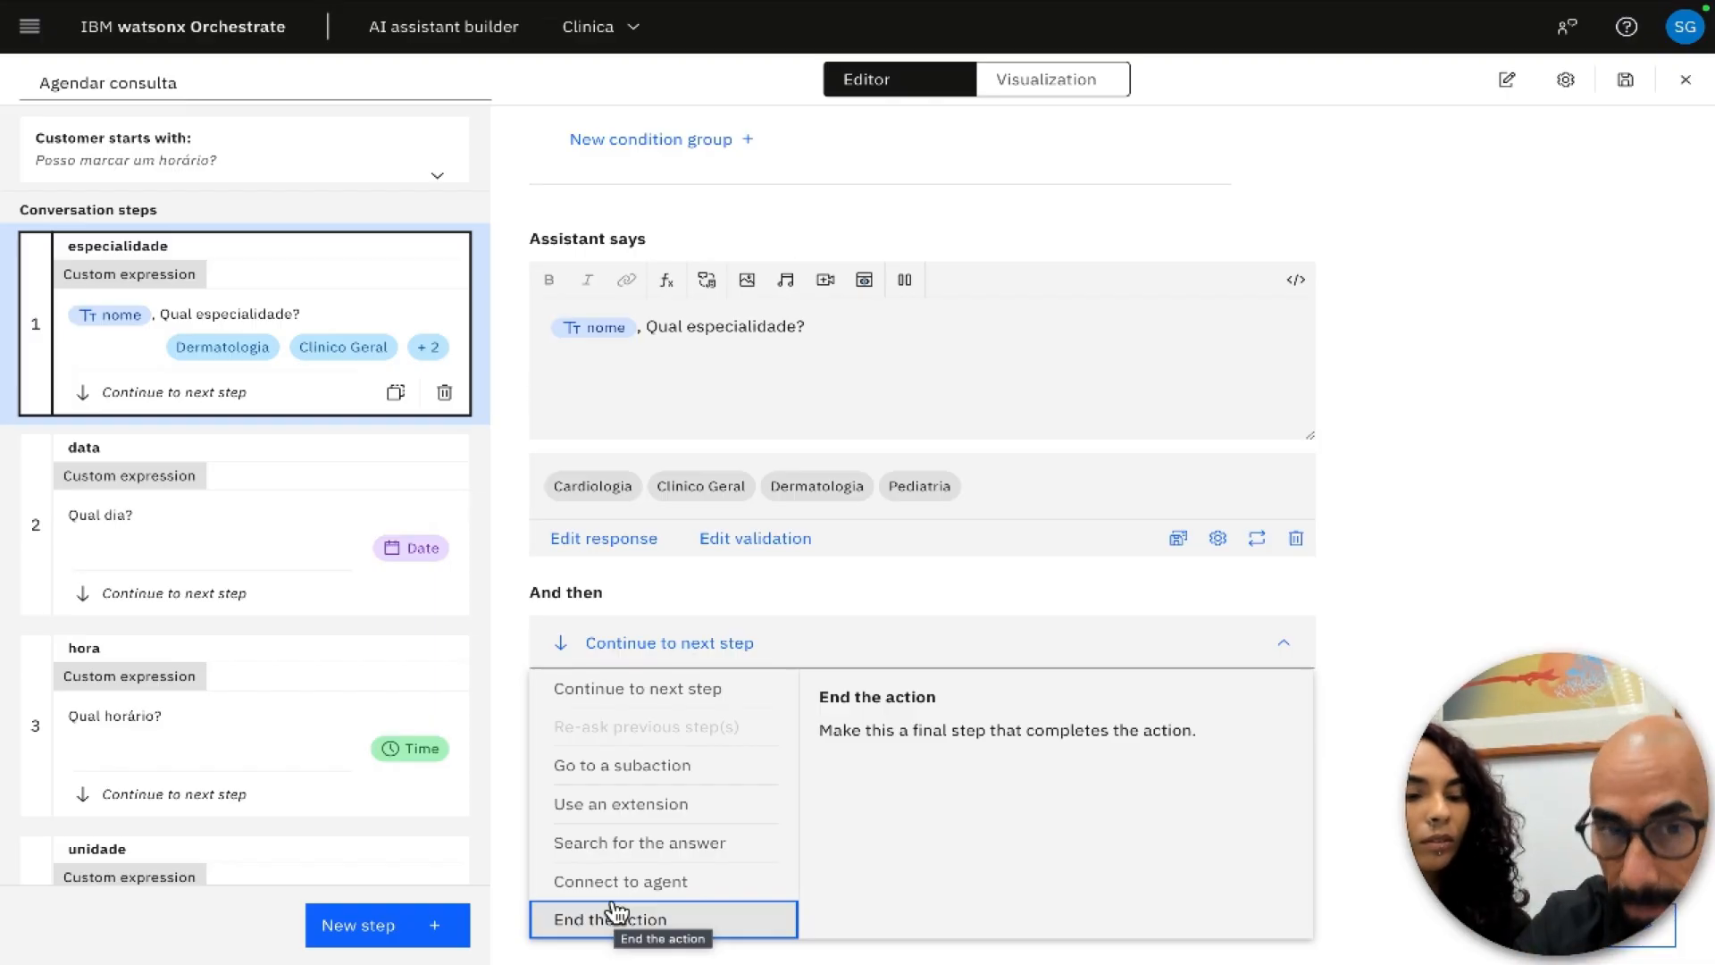
{"action": "left_click", "coordinate": [639, 690]}
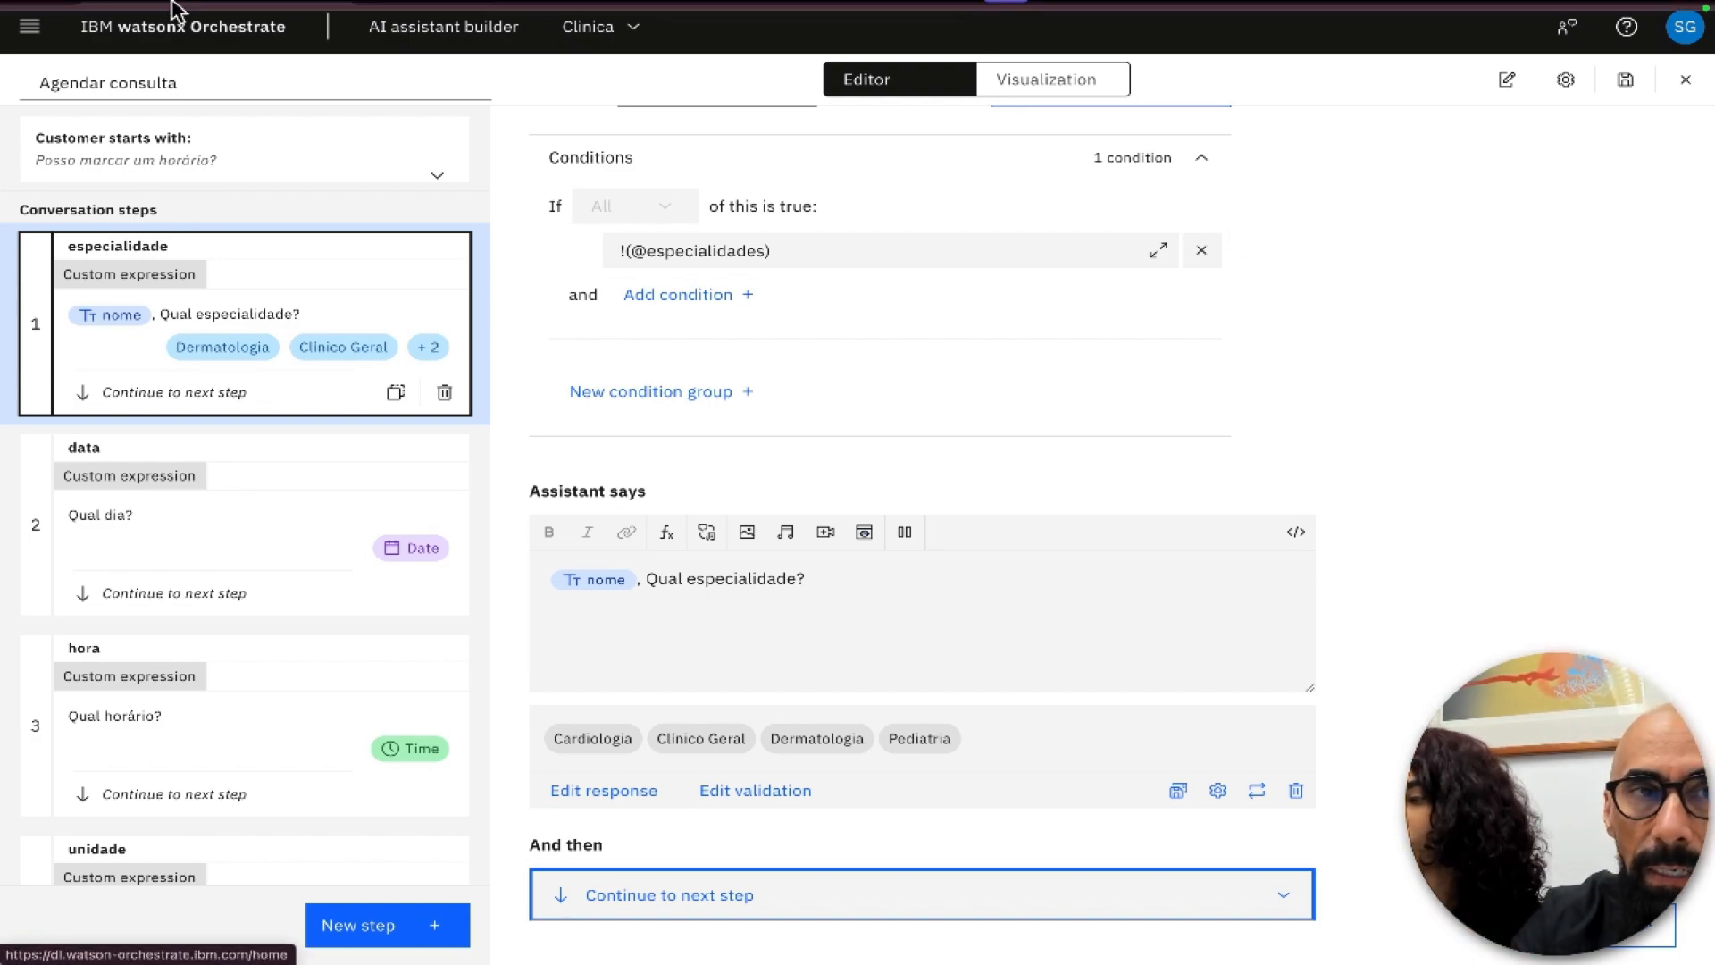
{"action": "key", "text": "ctrl+Left"}
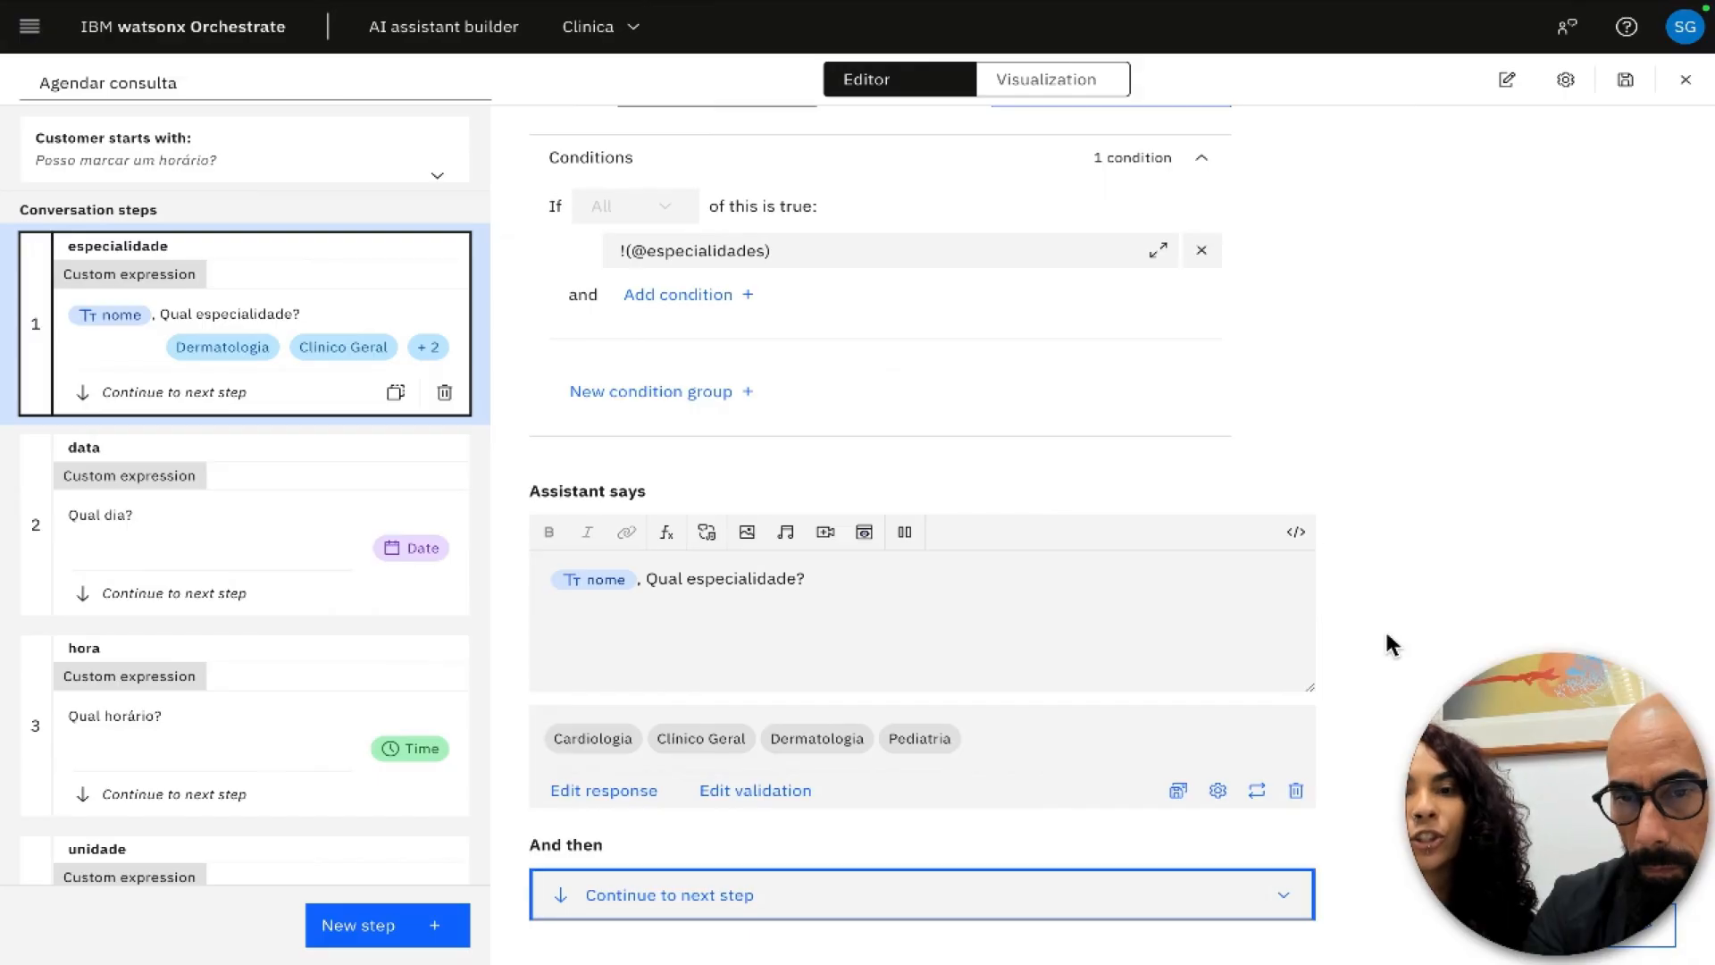
- Open the assistant preview and close the Agendar consulta action to return to the actions list
{"action": "left_click", "coordinate": [1617, 926]}
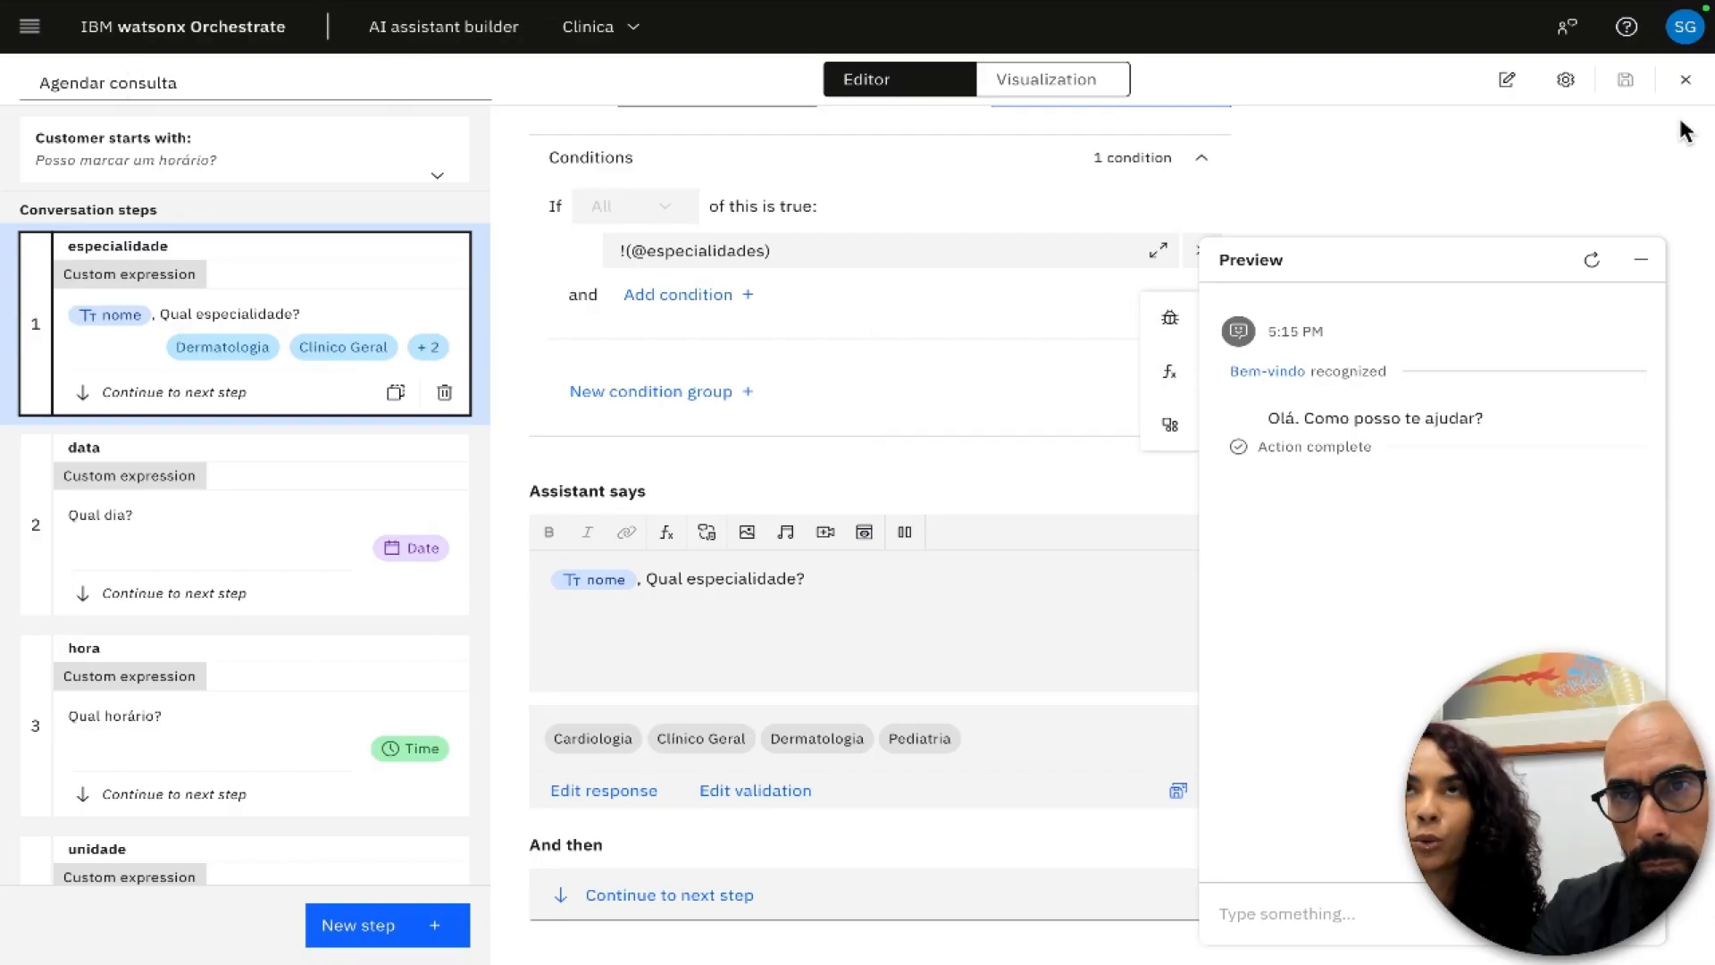
{"action": "left_click", "coordinate": [1685, 83]}
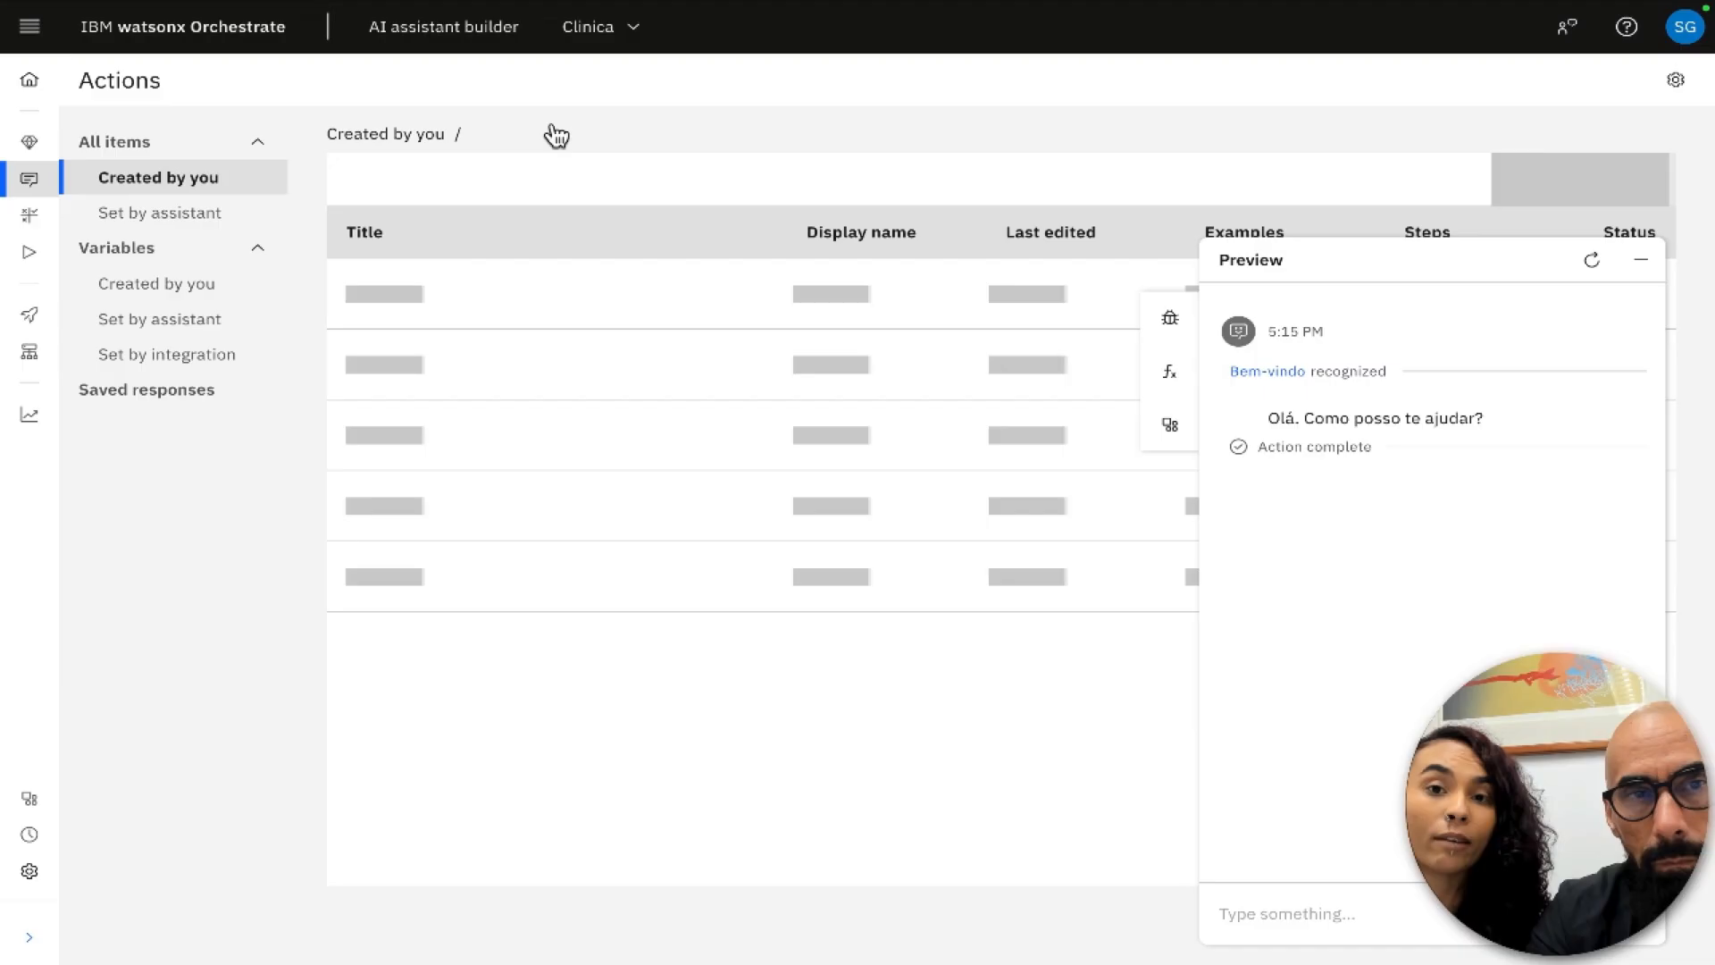
- Open the Fallback action from the actions set by the assistant
{"action": "left_click", "coordinate": [170, 184]}
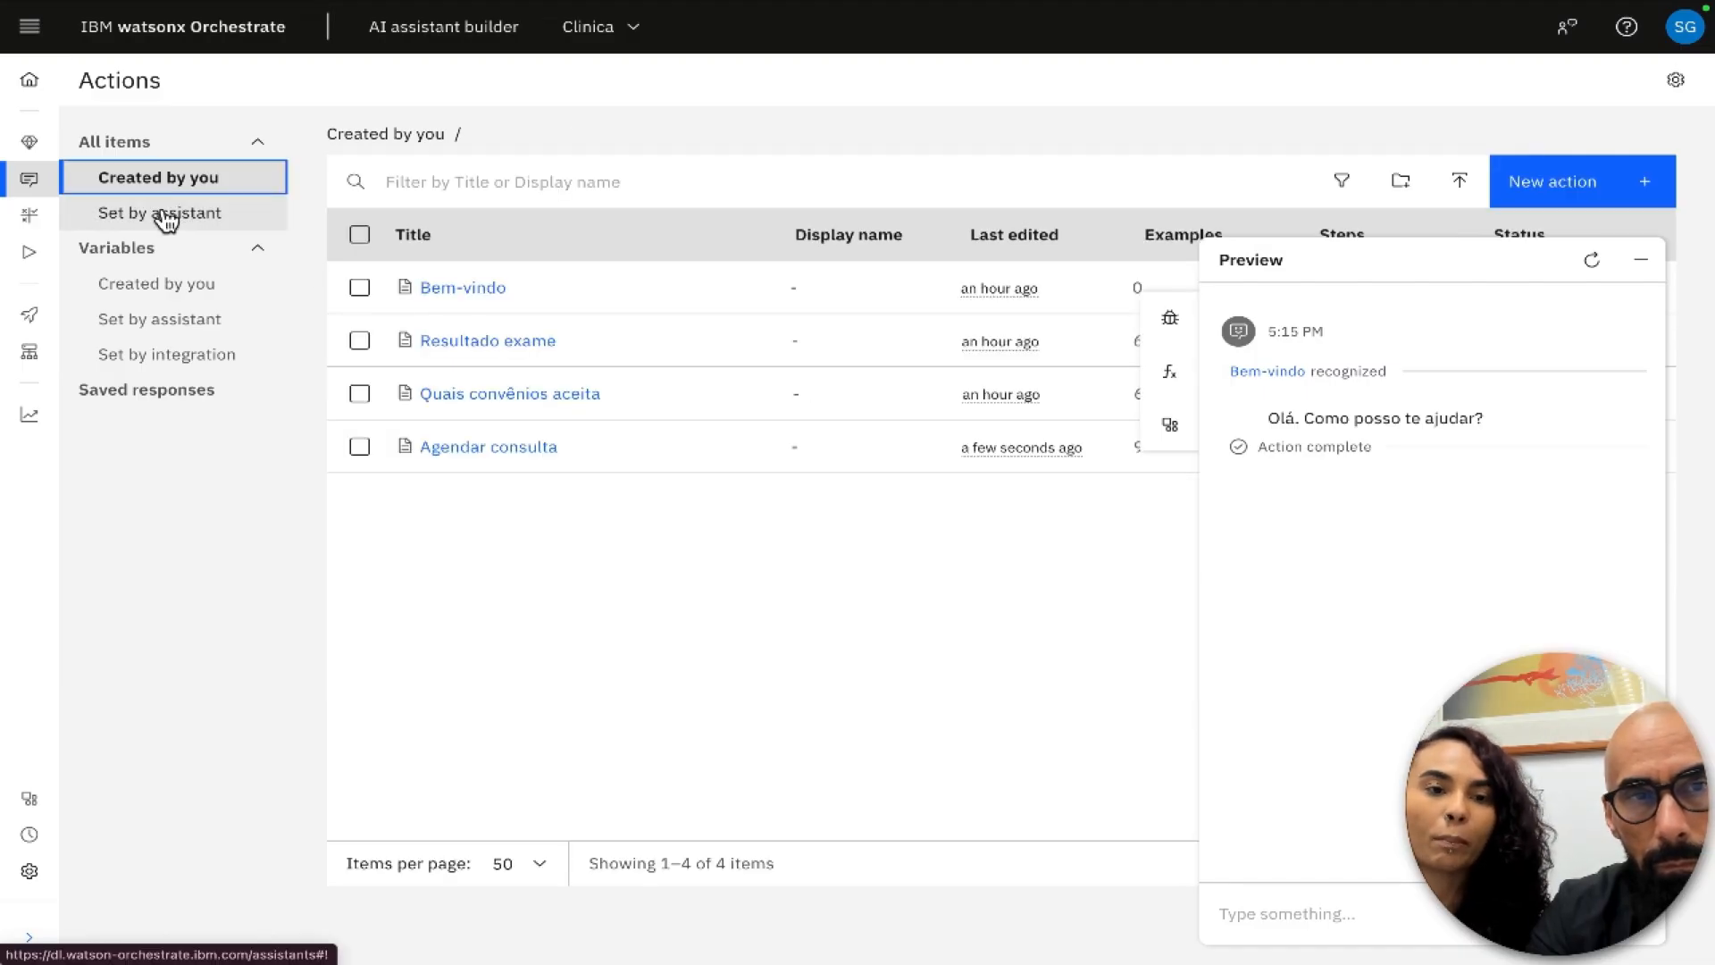
{"action": "left_click", "coordinate": [167, 218]}
{"action": "left_click", "coordinate": [359, 314]}
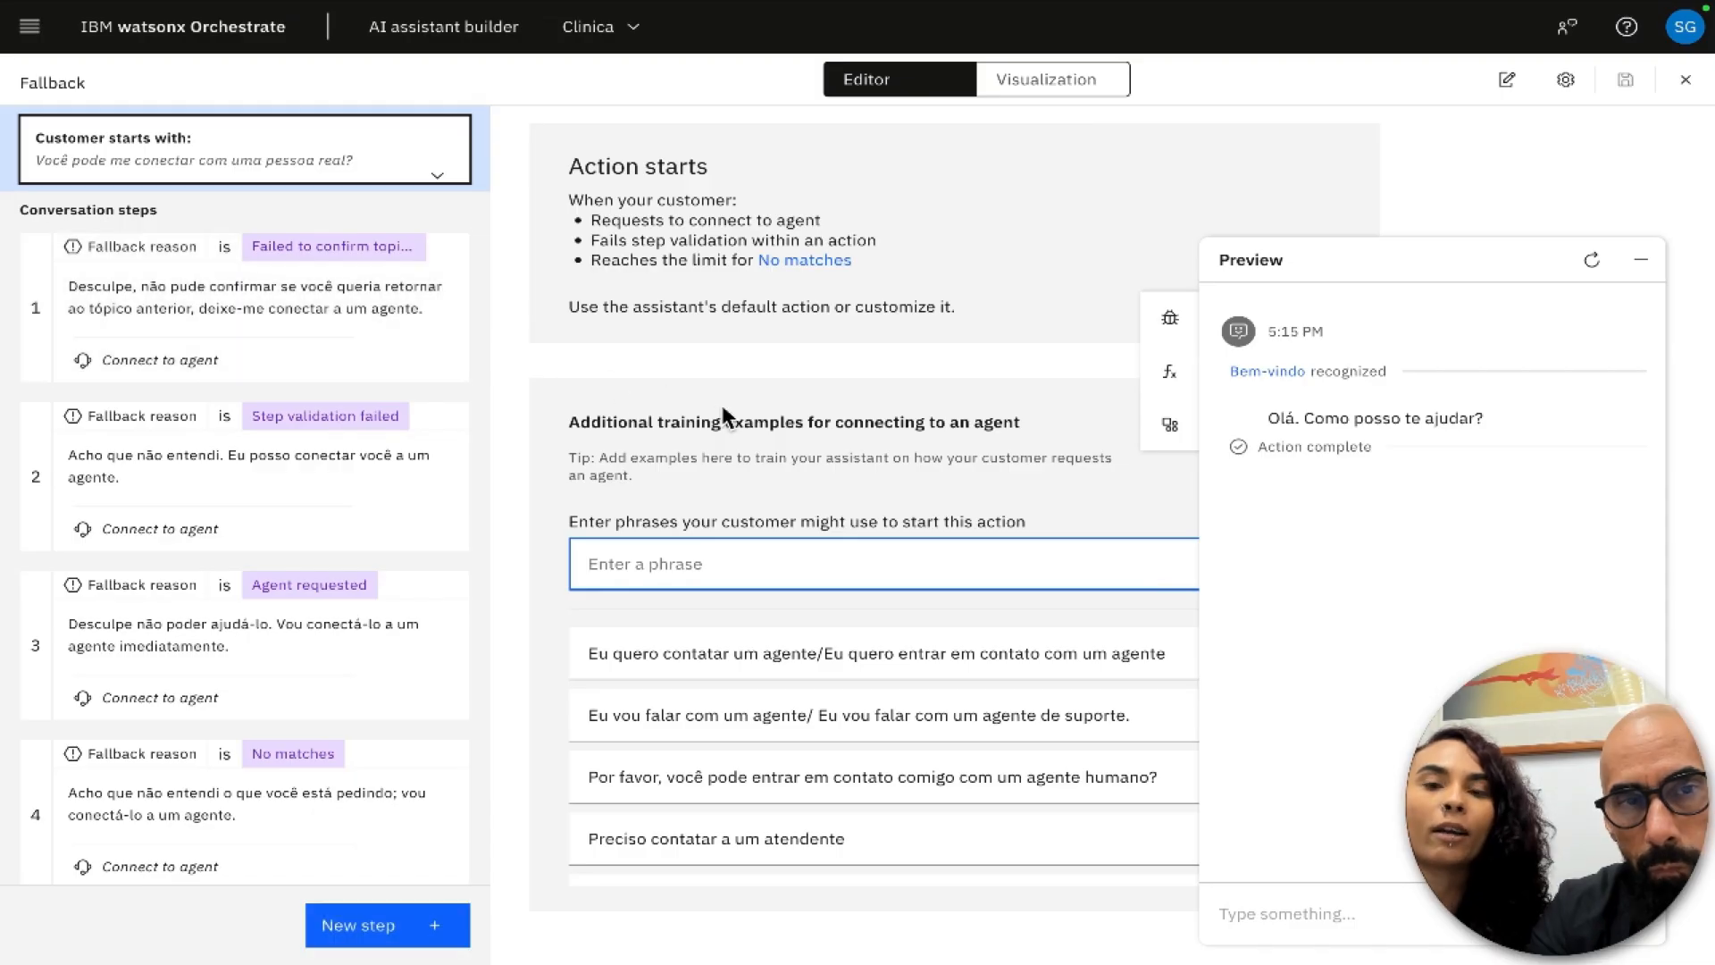
- Review the Fallback action's conversation steps and their fallback reasons, and close the action
{"action": "scroll", "coordinate": [415, 520], "scroll_direction": "down", "scroll_amount": 3}
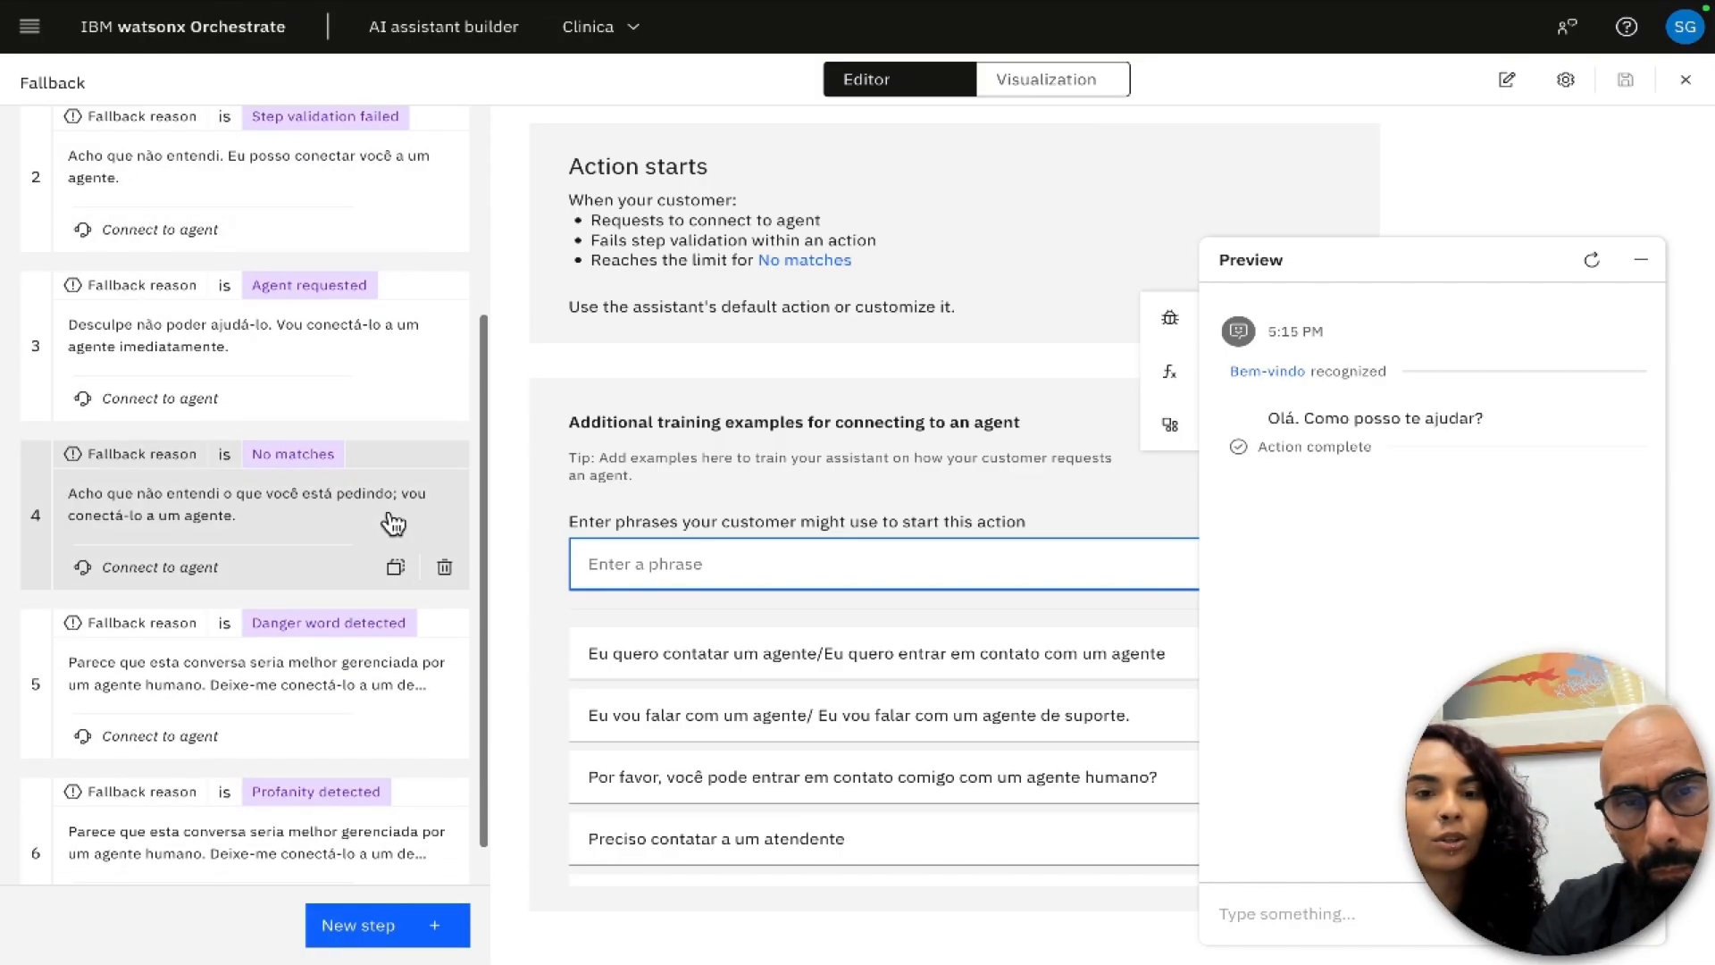
{"action": "scroll", "coordinate": [441, 517], "scroll_direction": "up", "scroll_amount": 6}
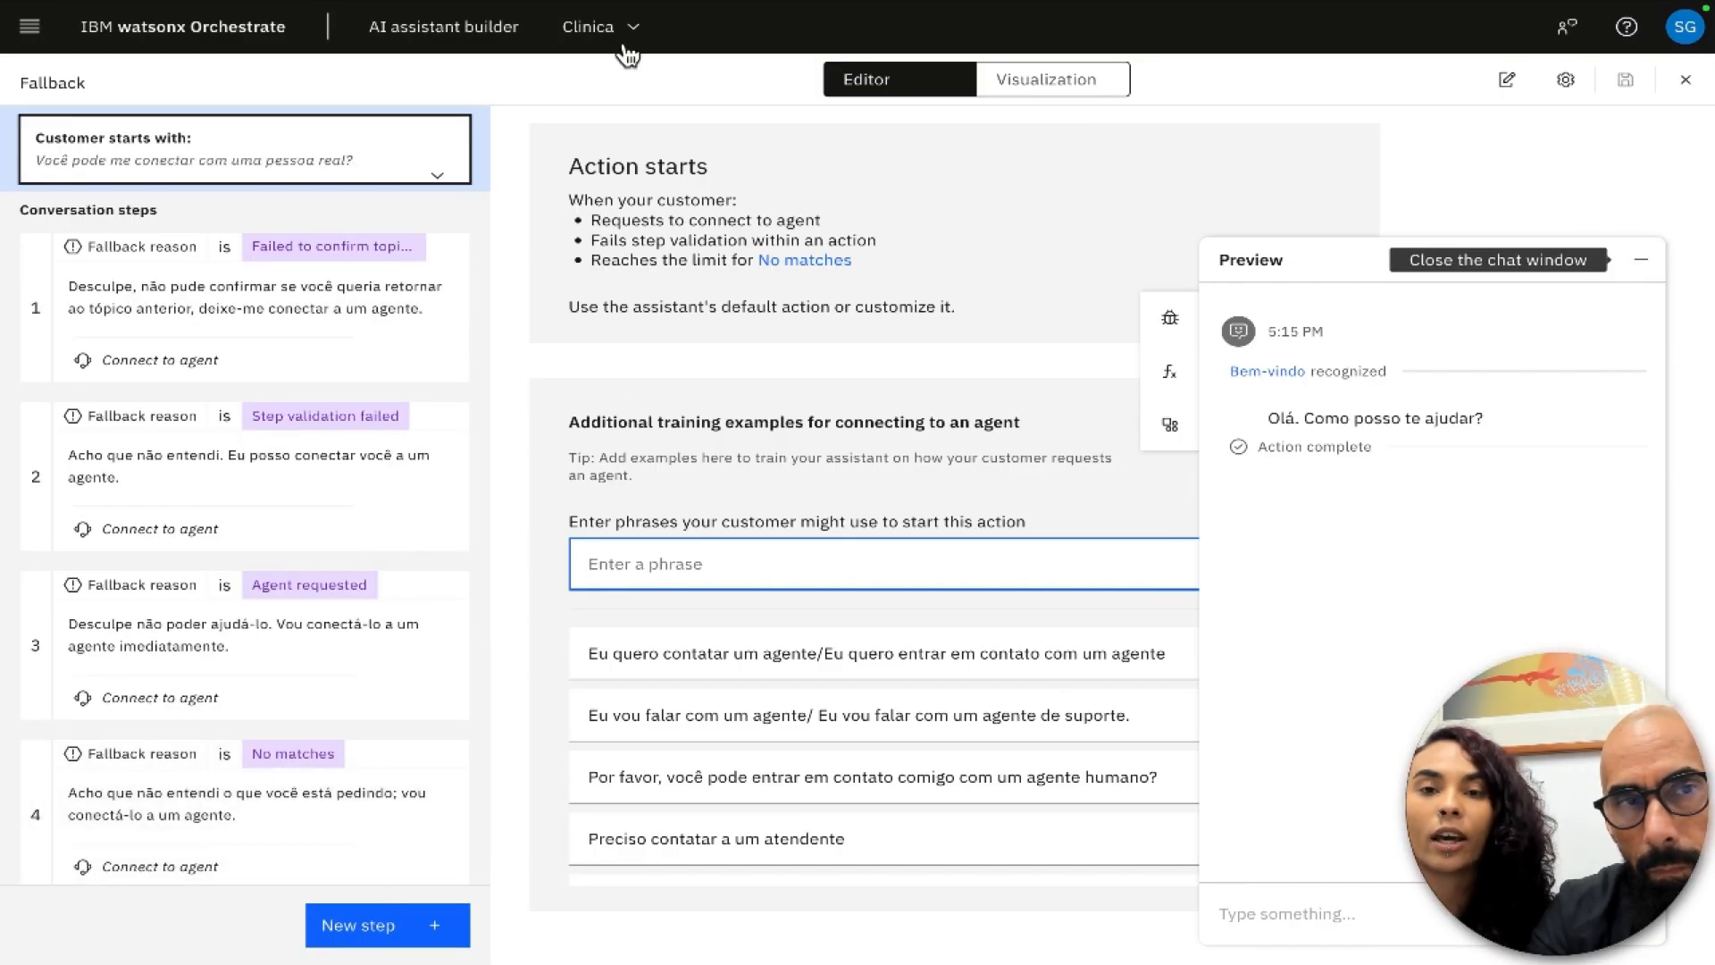
{"action": "left_click", "coordinate": [1687, 86]}
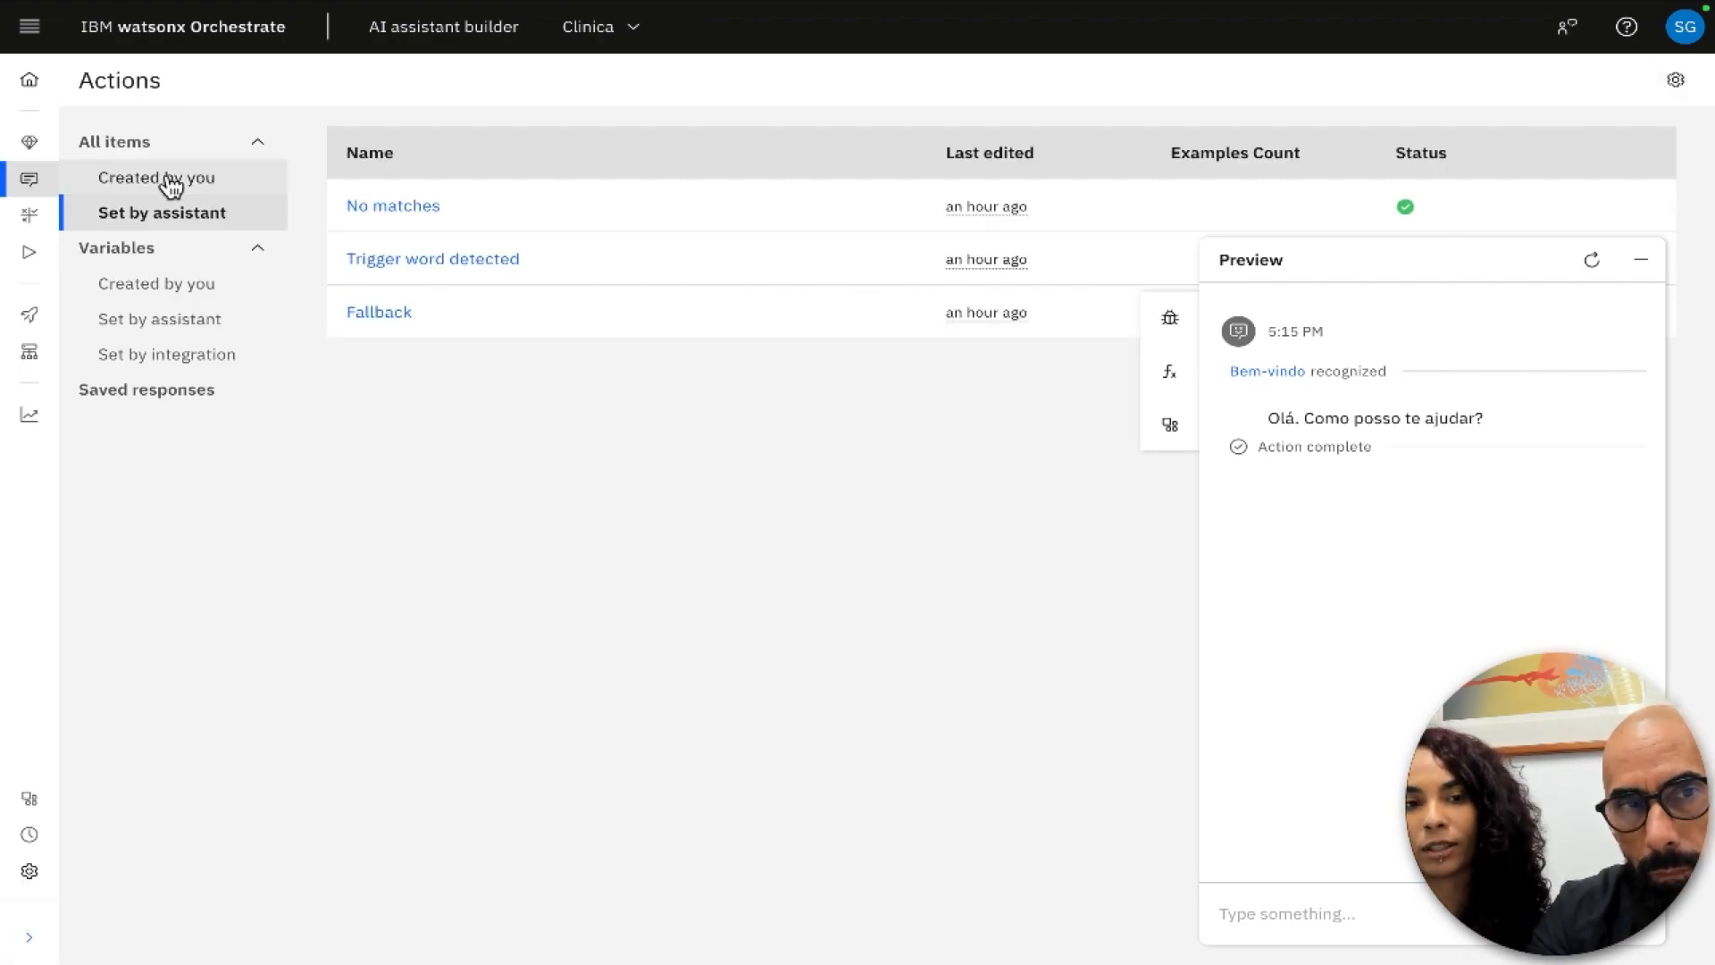
- Open the Agendar consulta action created by you and examine the preview's action and session variable values, including nome
{"action": "left_click", "coordinate": [168, 183]}
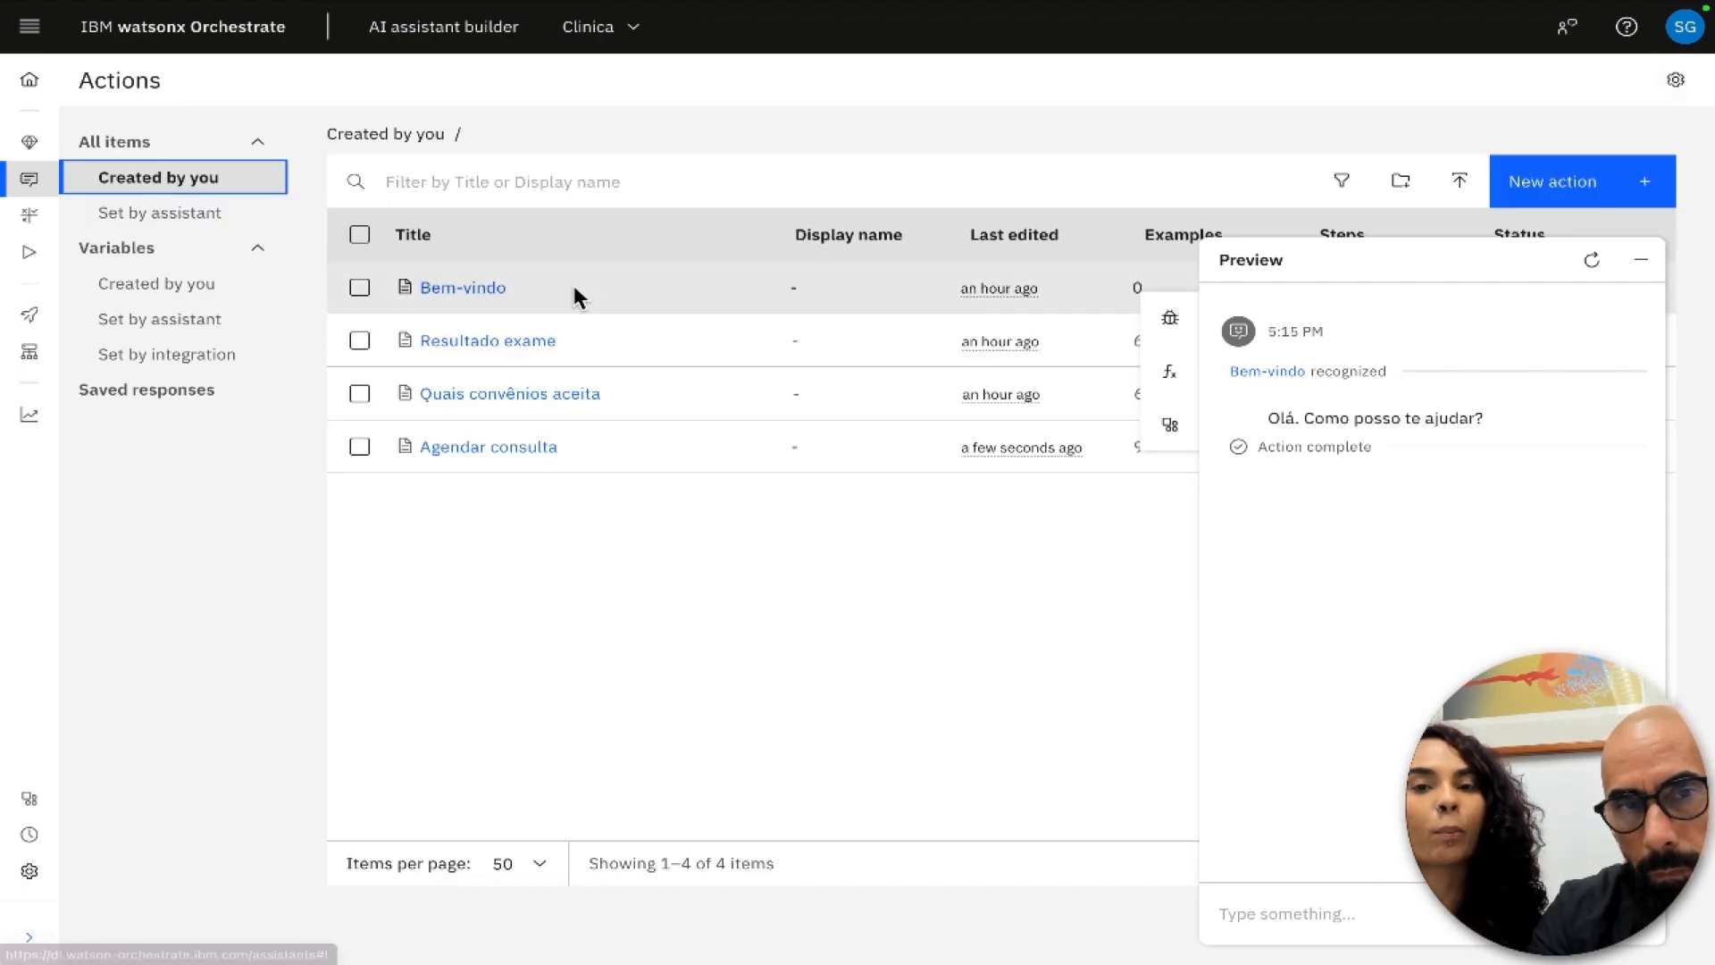
{"action": "left_click", "coordinate": [482, 454]}
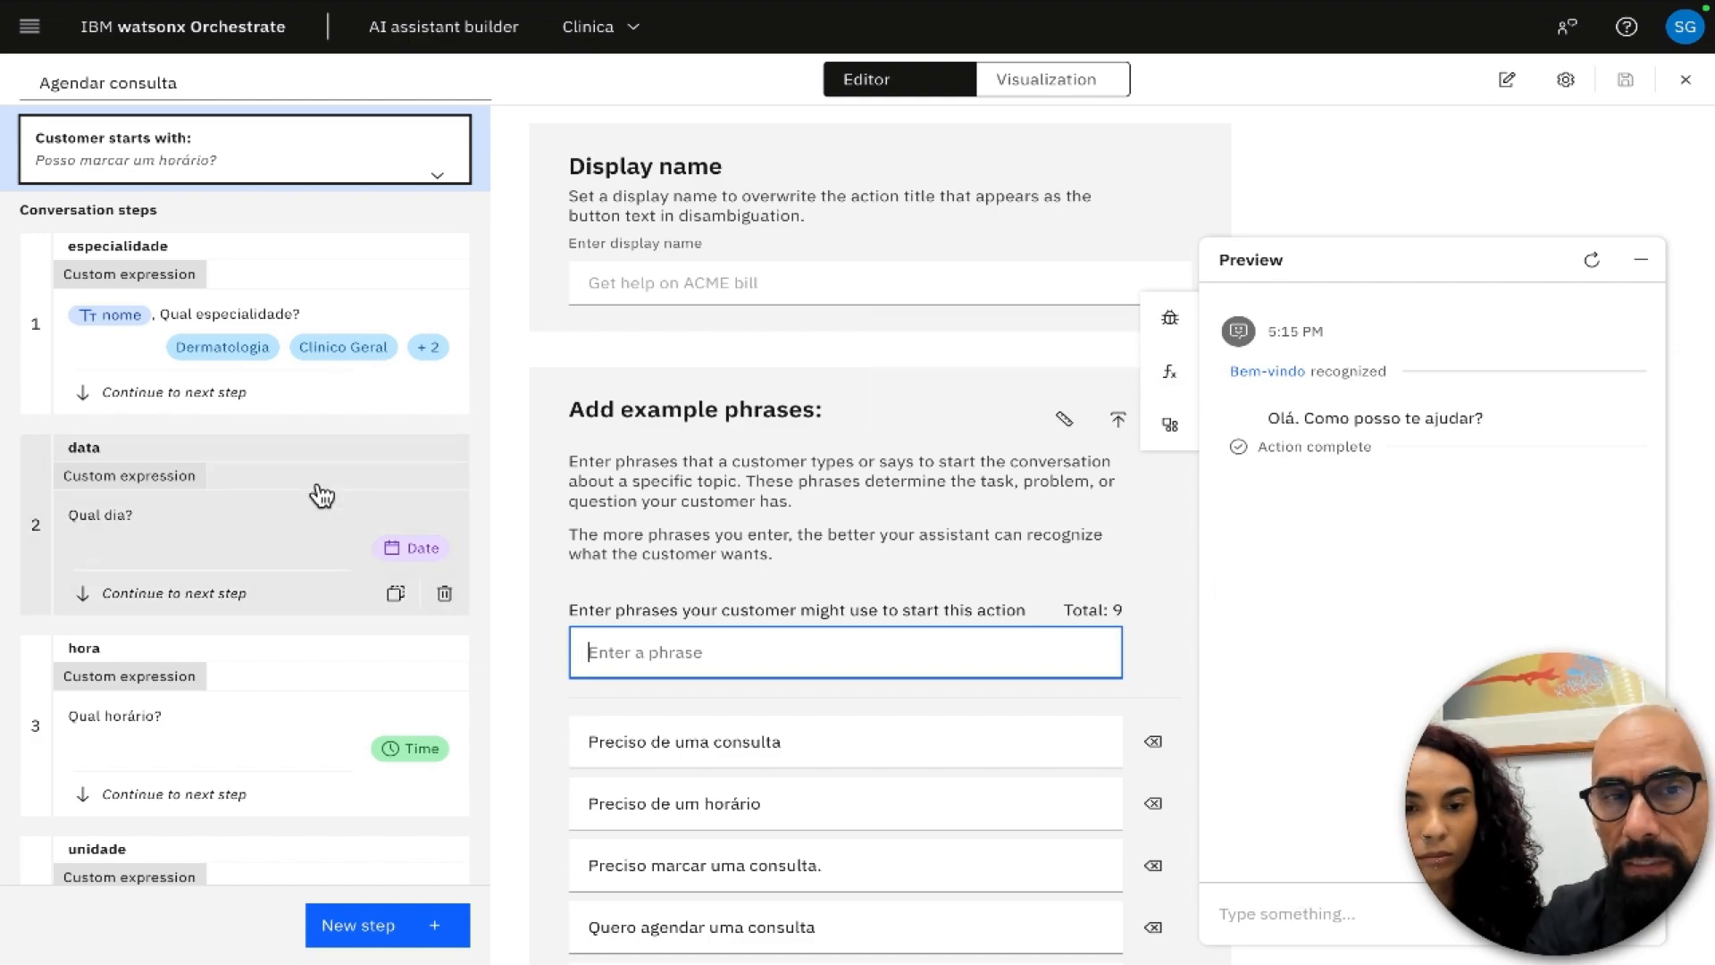
{"action": "left_click", "coordinate": [1172, 373]}
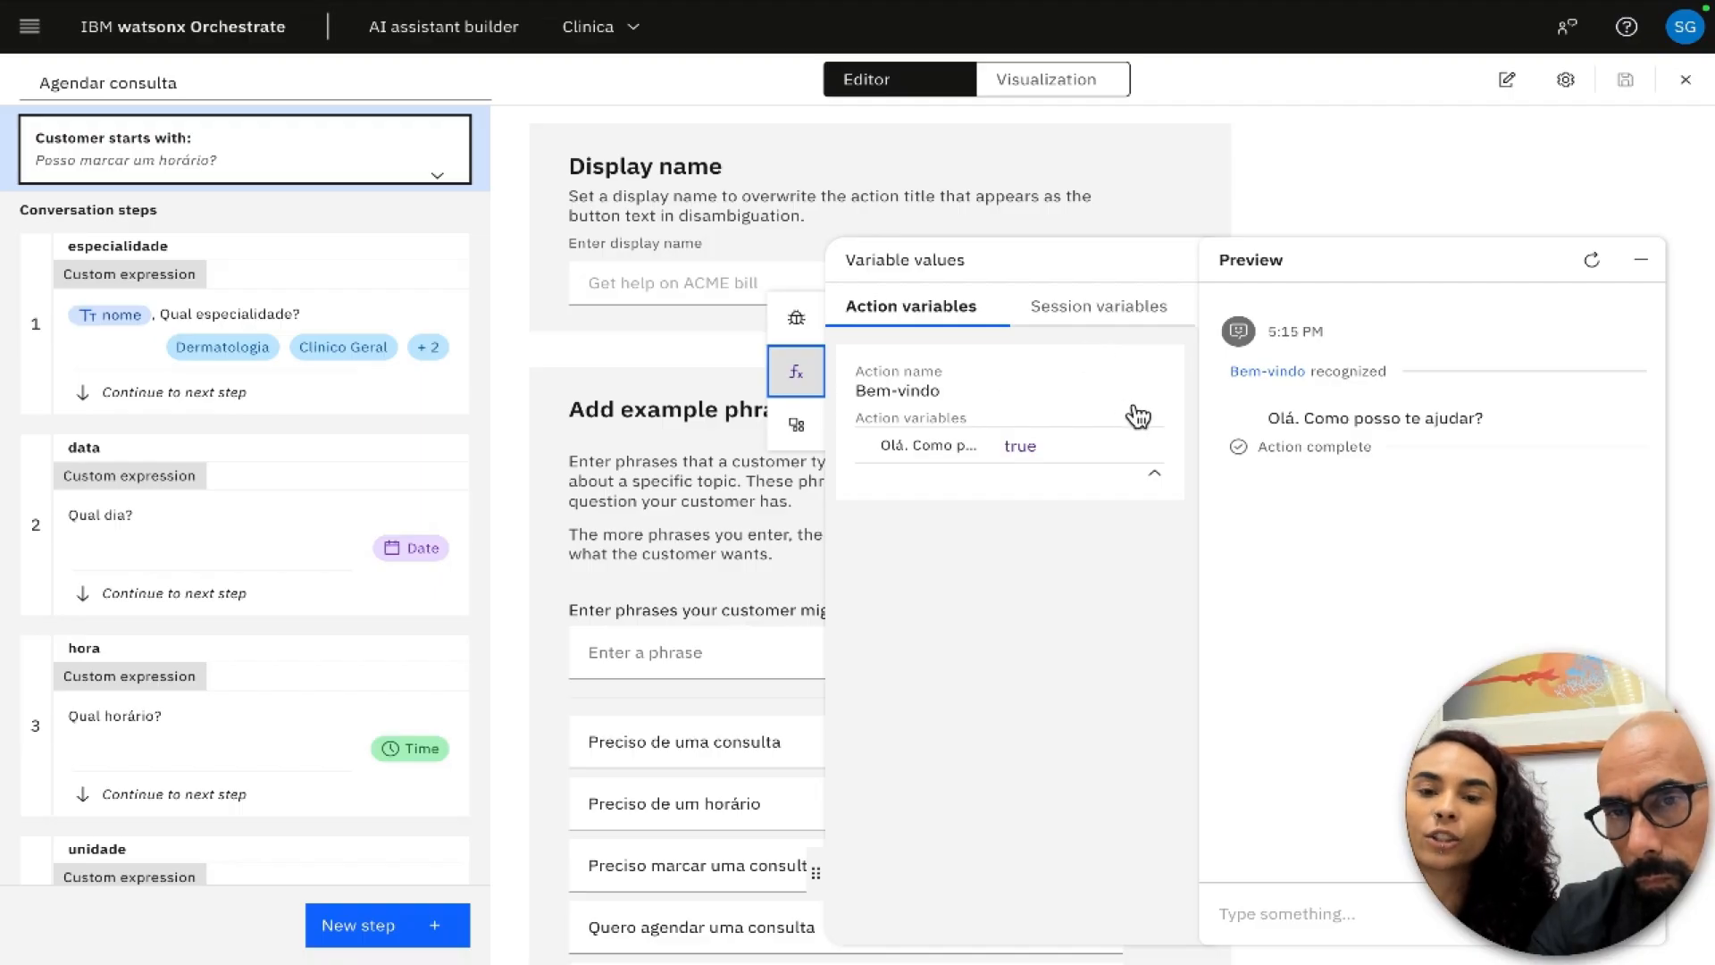
{"action": "left_click", "coordinate": [1098, 312]}
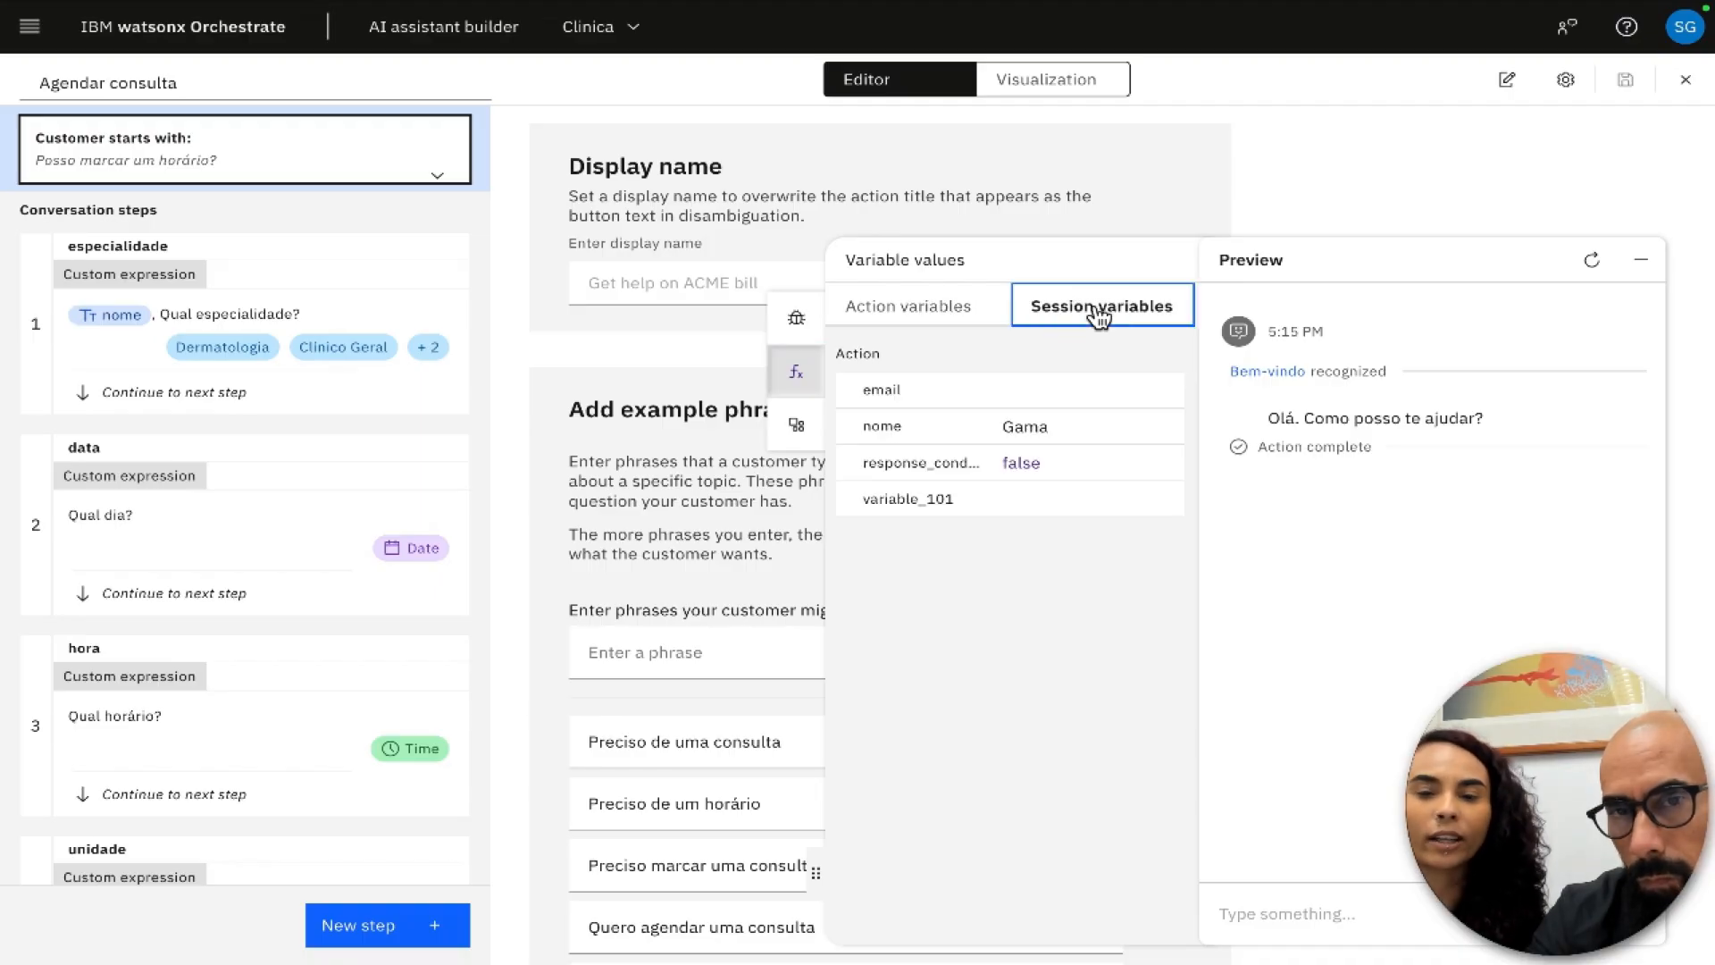
{"action": "double_click", "coordinate": [864, 429]}
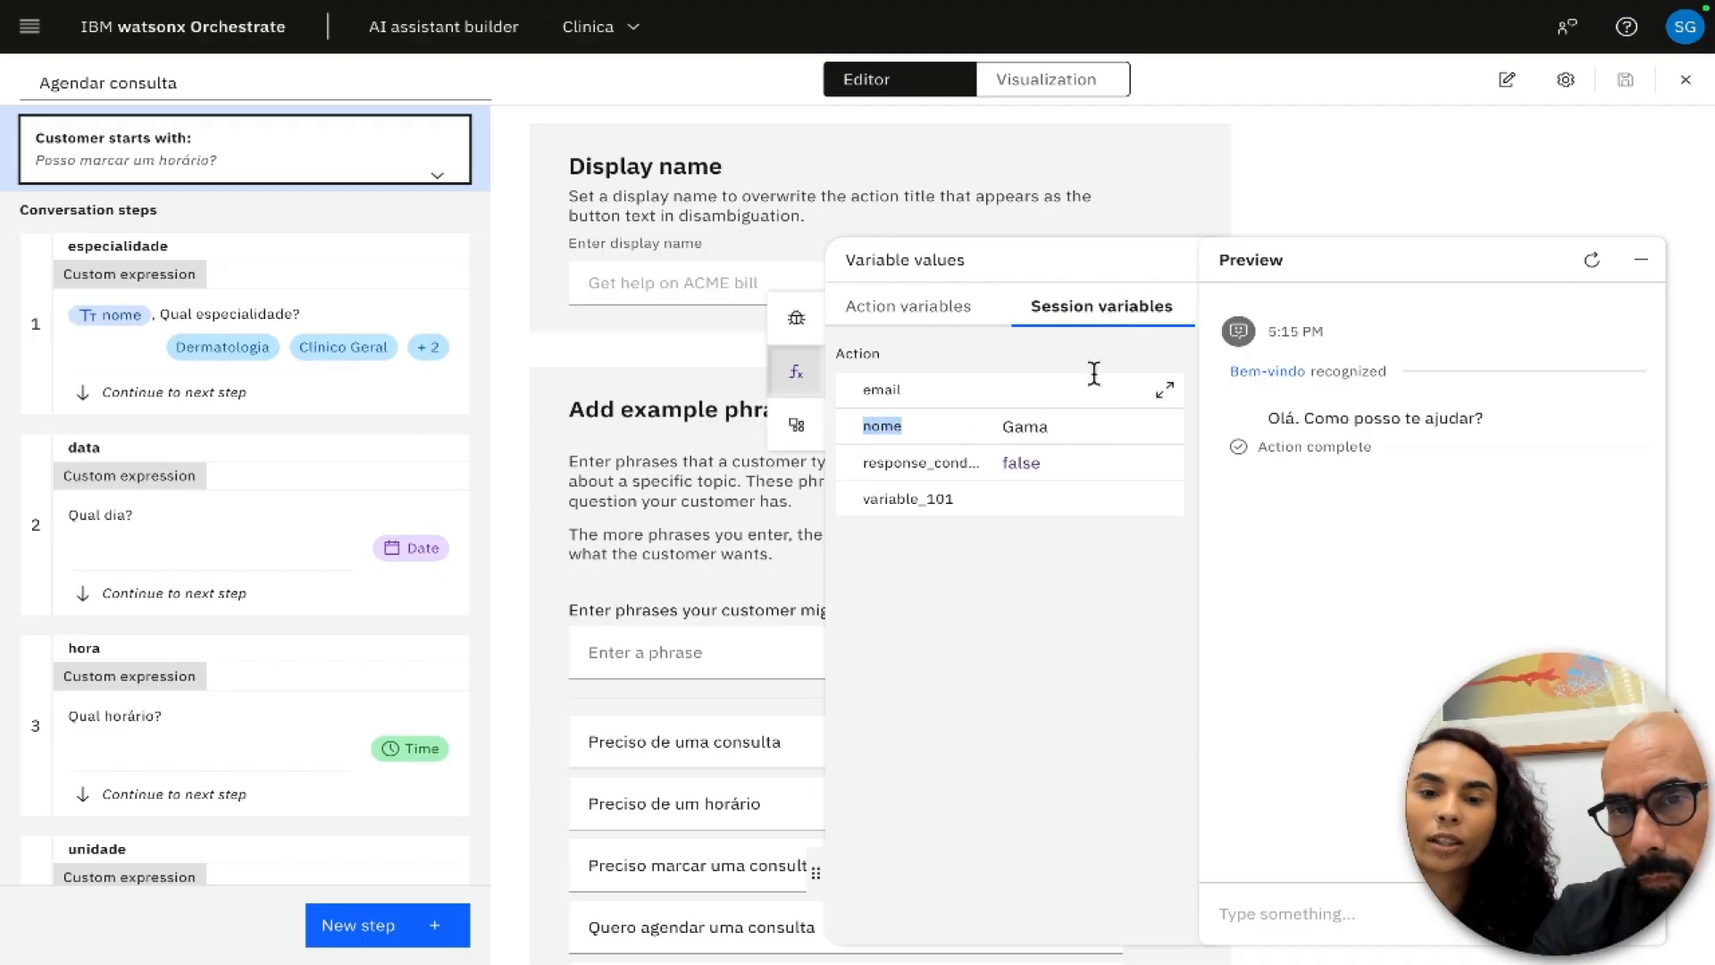
- Turn on step tracking in the preview, send "agendar consulta" and answer the specialty question with Cardiologia
{"action": "left_click", "coordinate": [796, 322]}
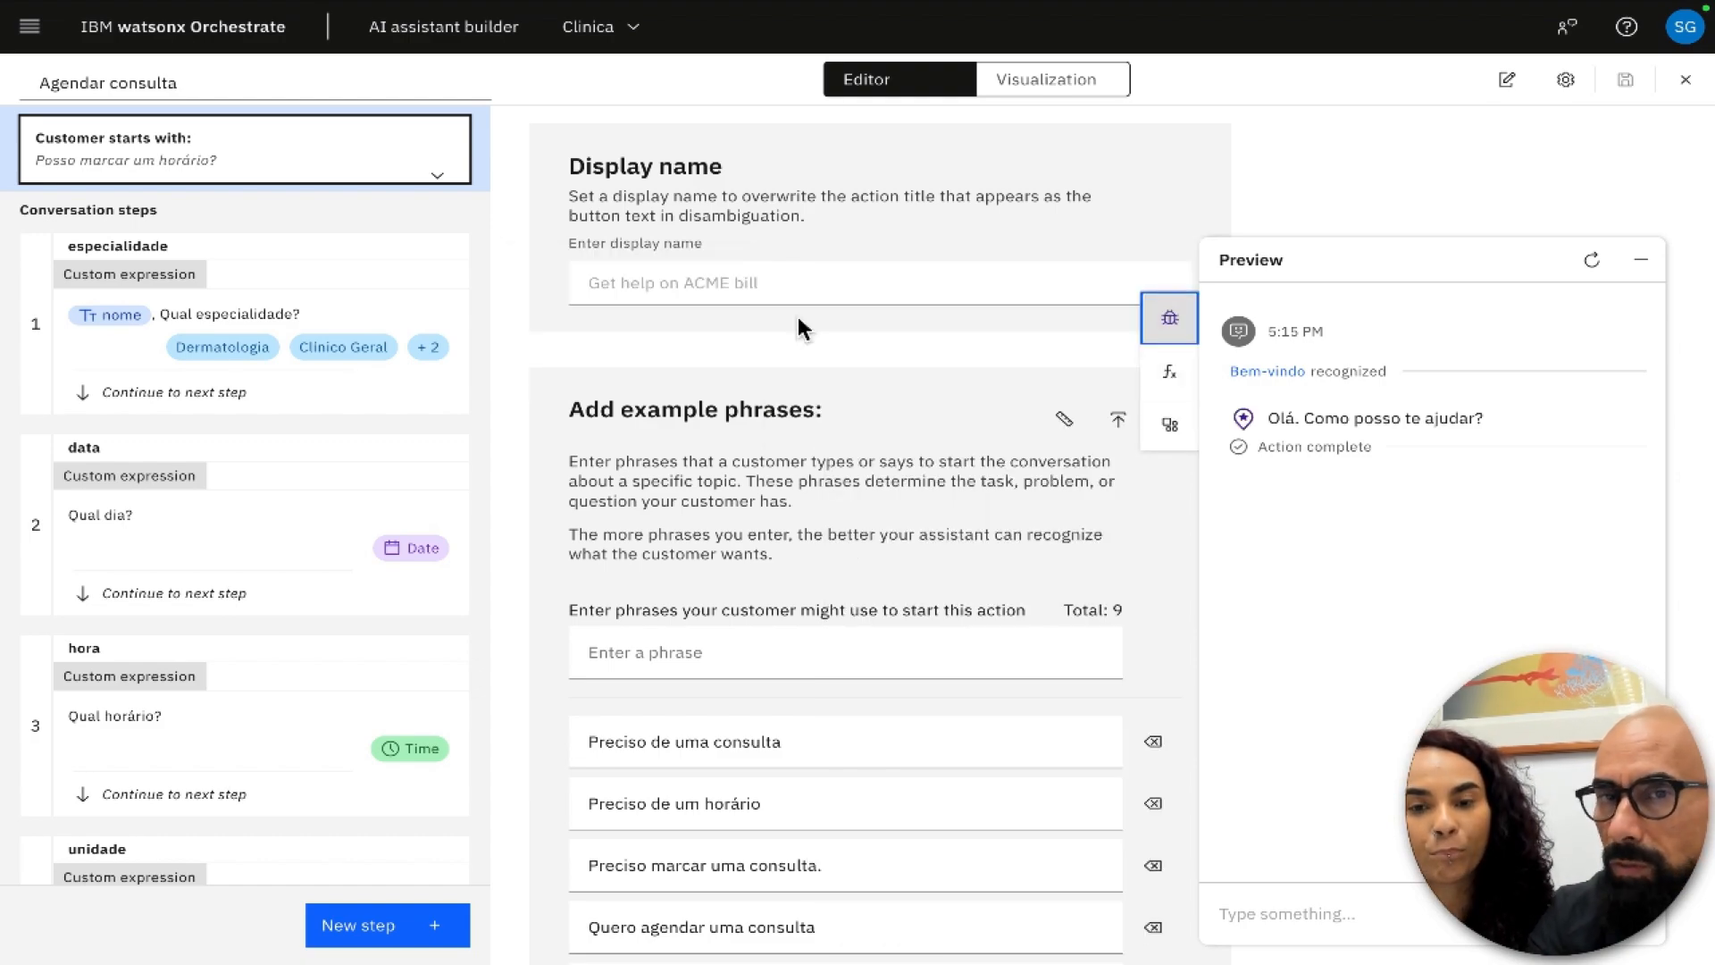
{"action": "left_click", "coordinate": [1283, 920]}
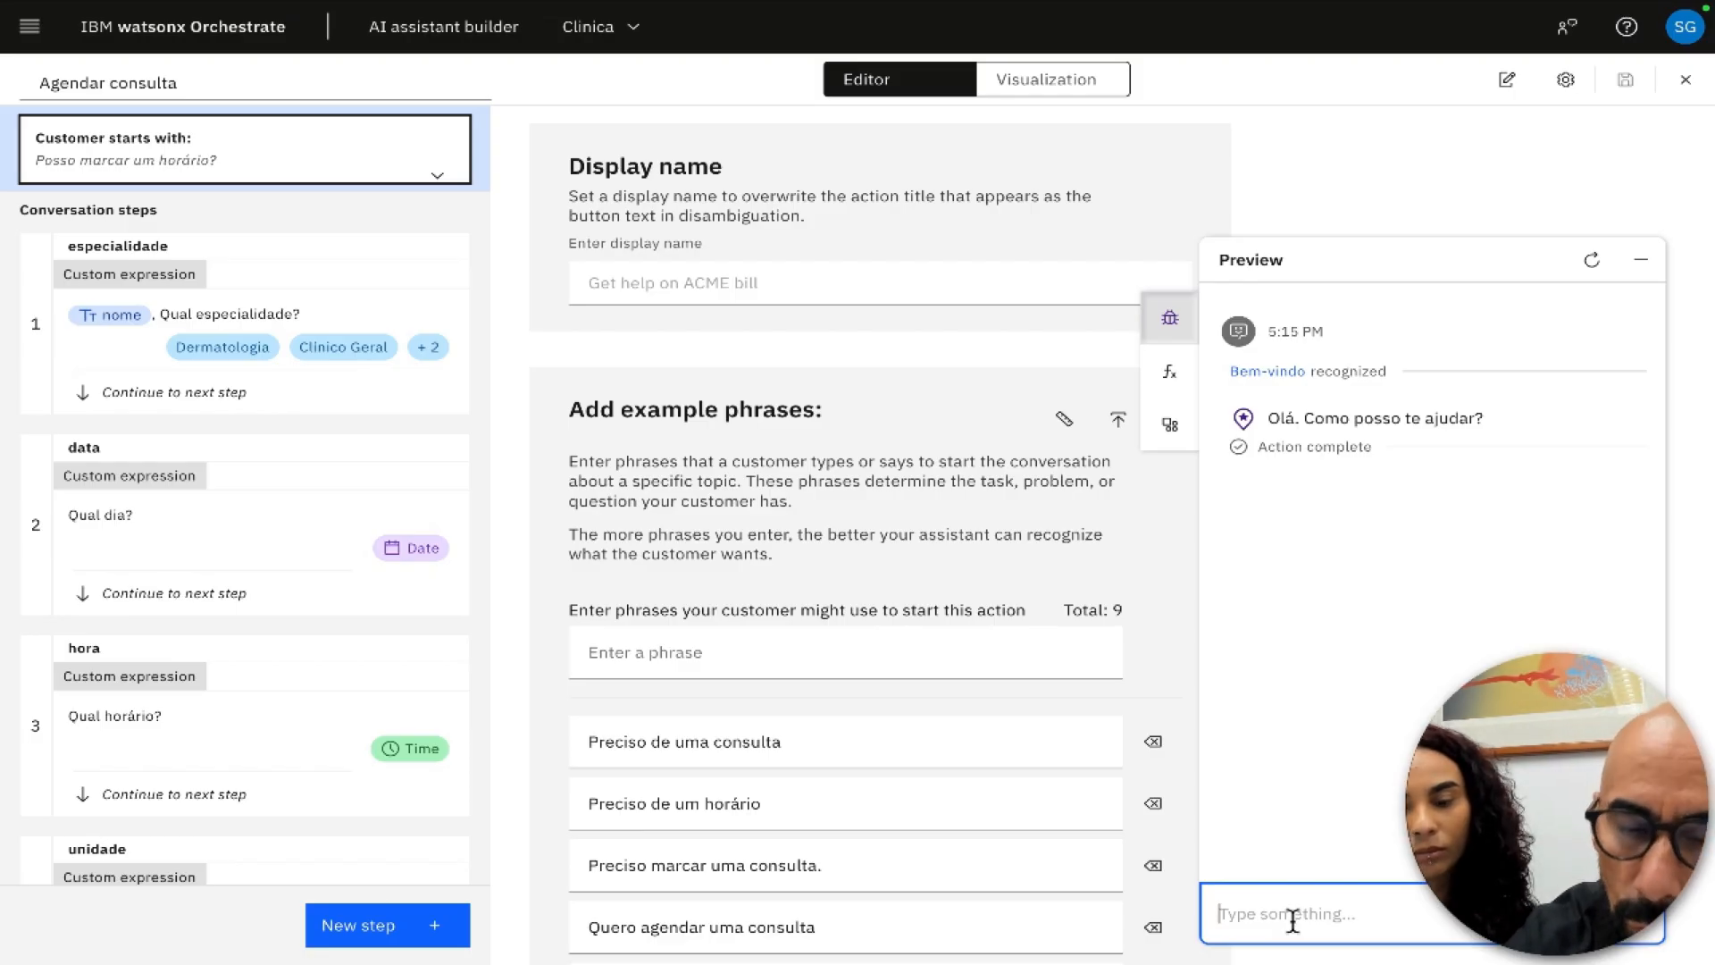
{"action": "type", "text": "agendar"}
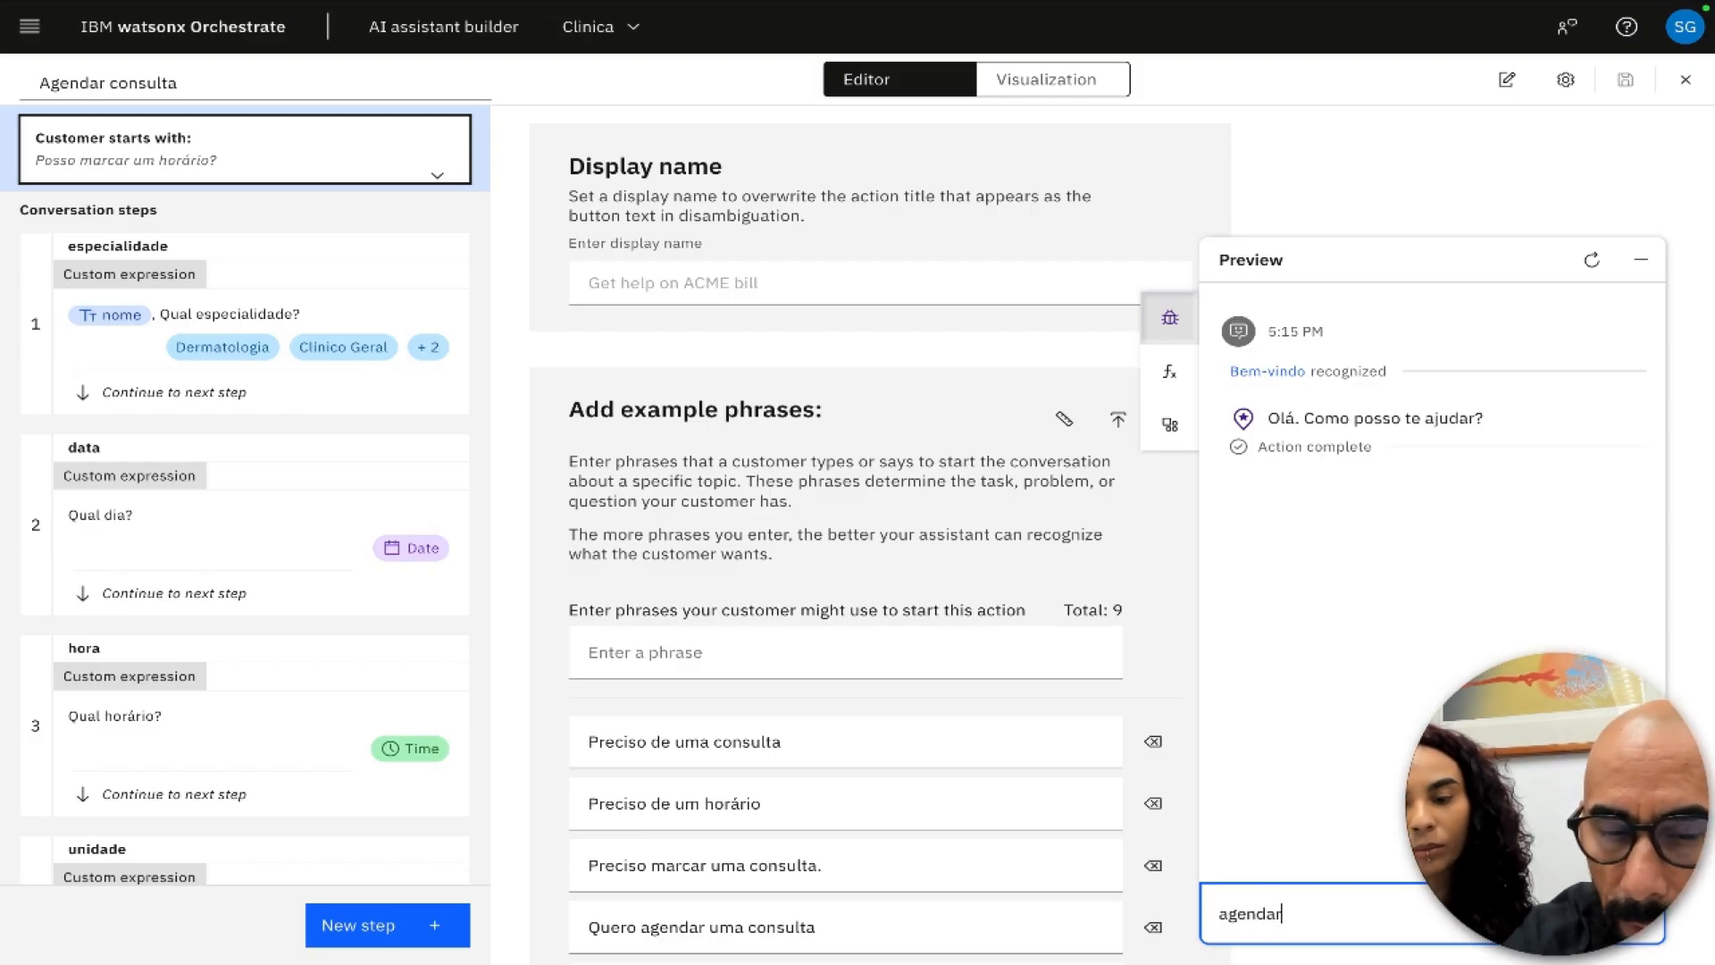
{"action": "type", "text": " cons"}
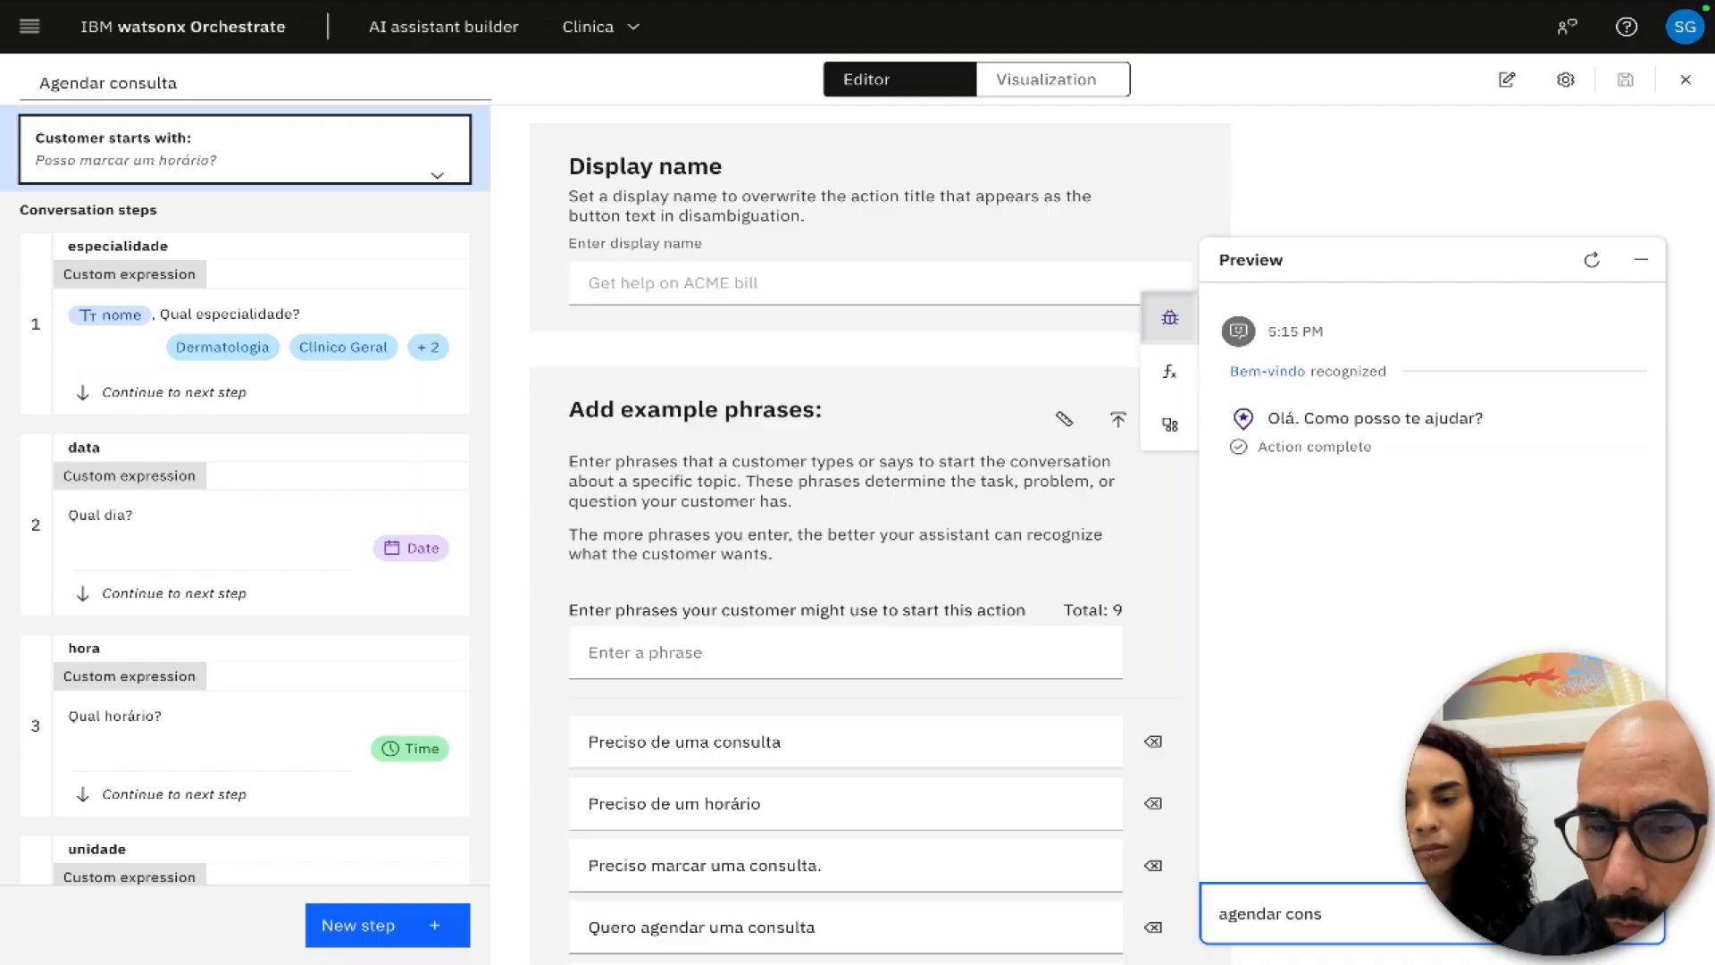
{"action": "type", "text": "ltulta"}
{"action": "key", "text": "Return"}
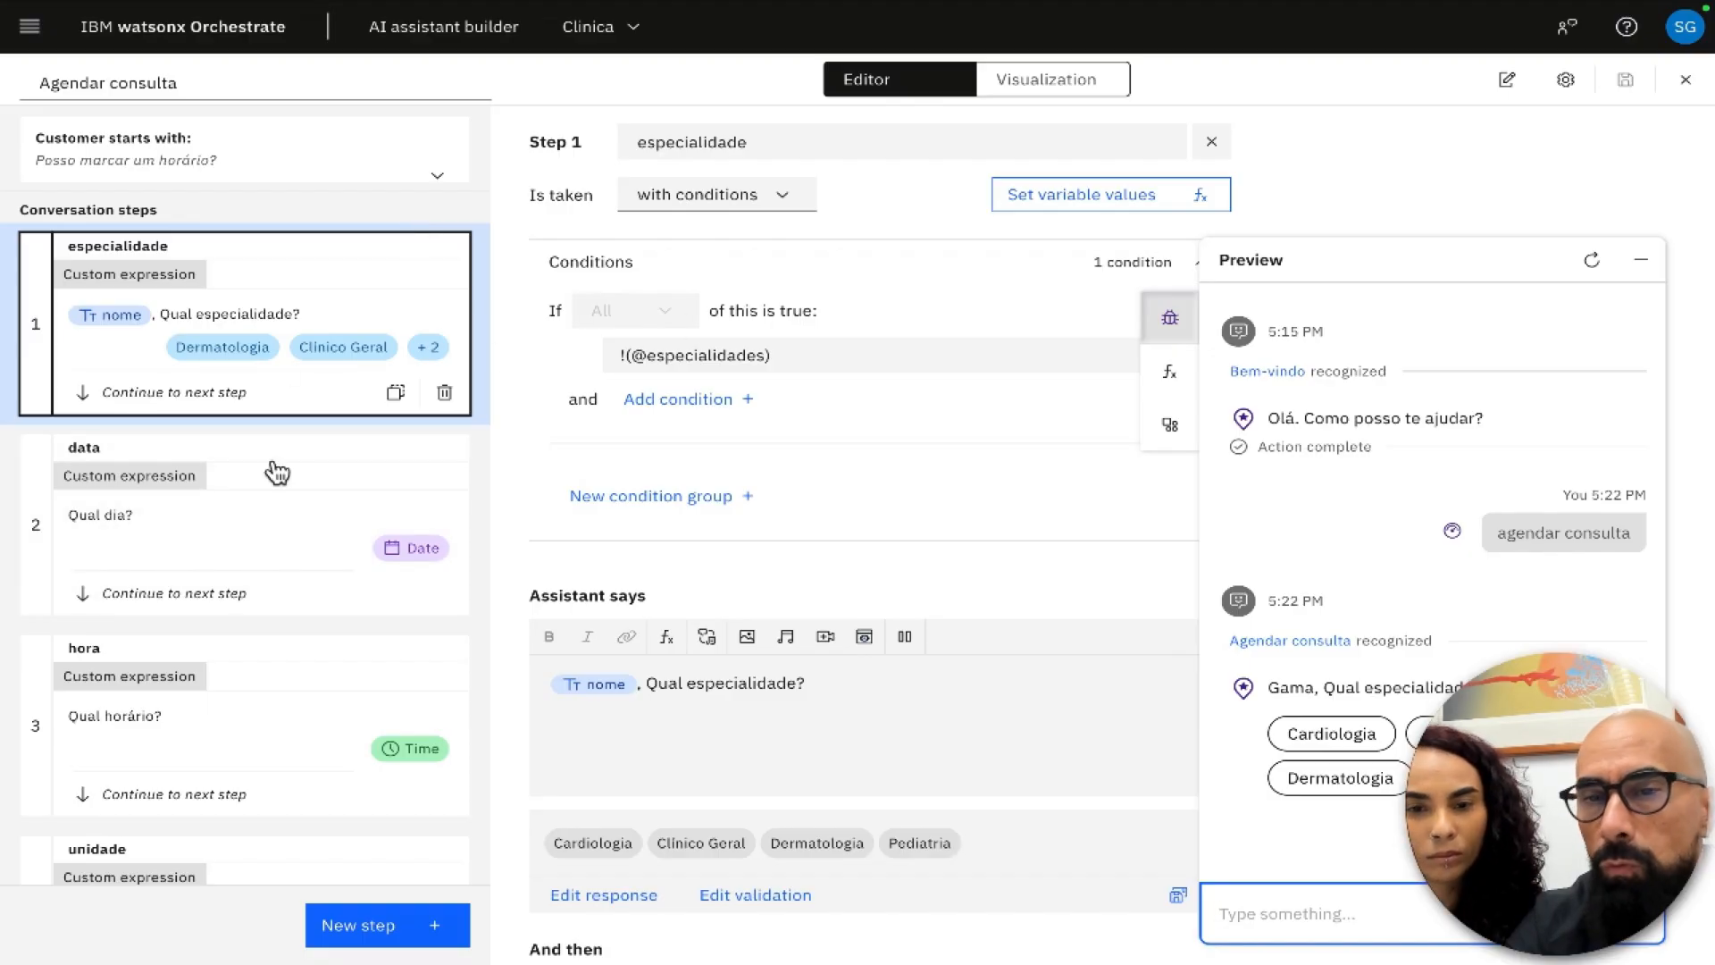
{"action": "left_click", "coordinate": [1338, 734]}
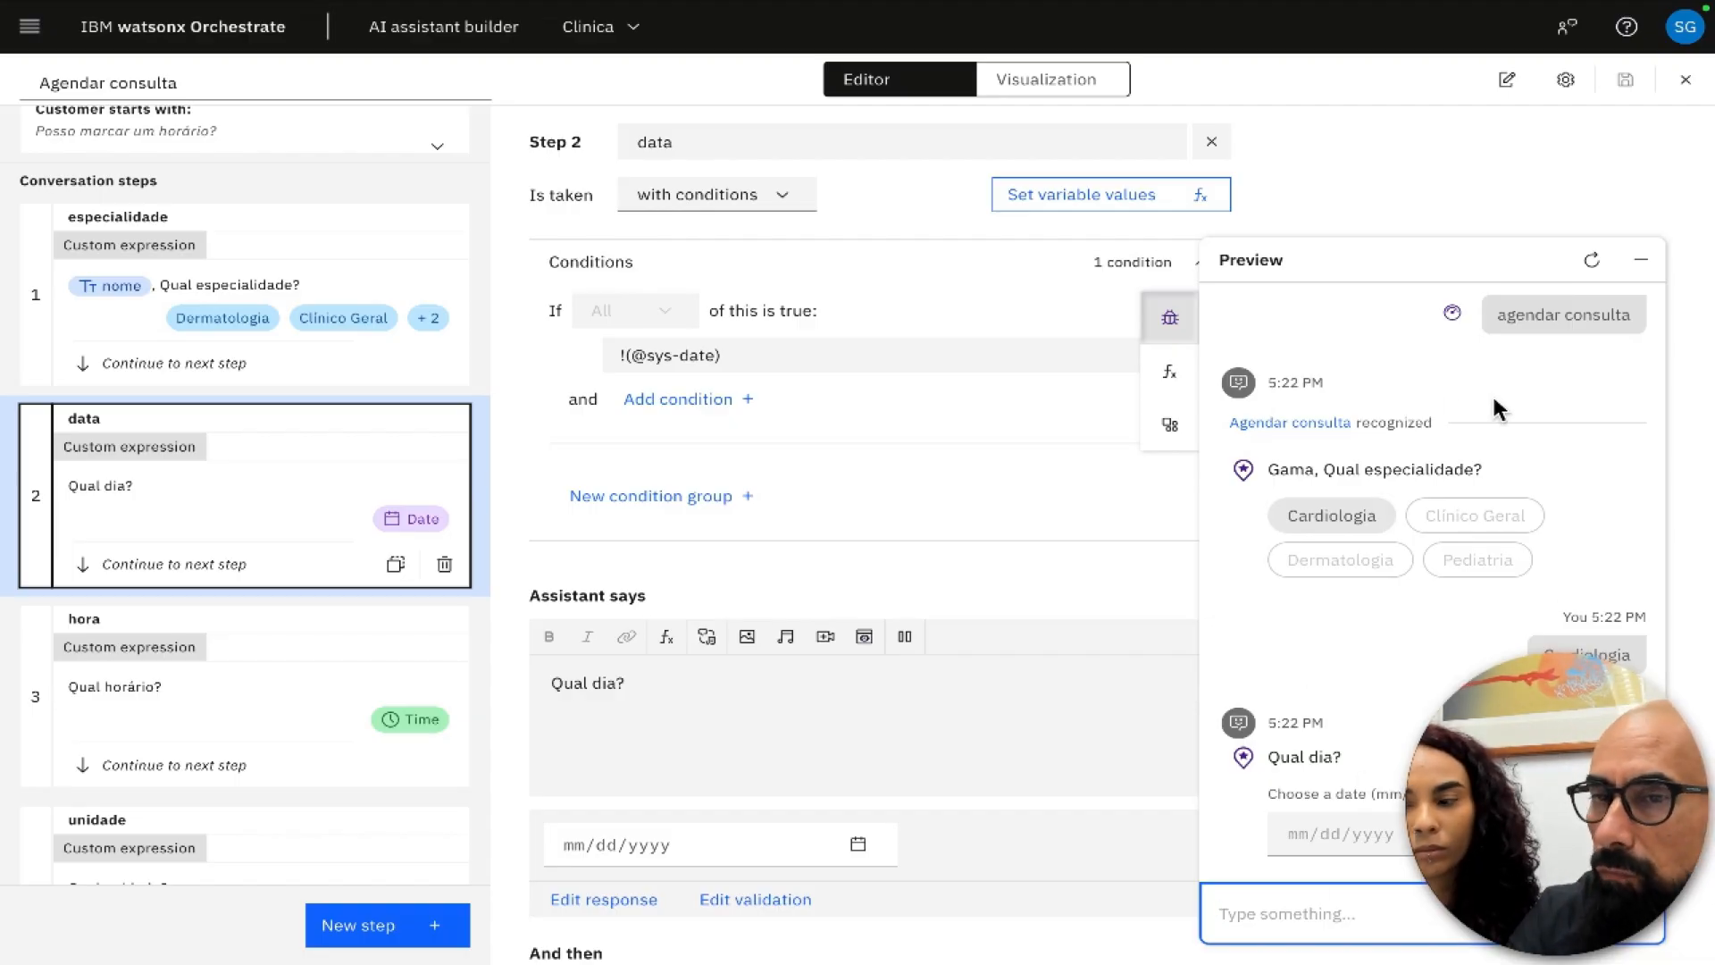
- Test a topic change in the preview by answering the Qual dia? question with "resultado de exame"
{"action": "left_click", "coordinate": [1166, 324]}
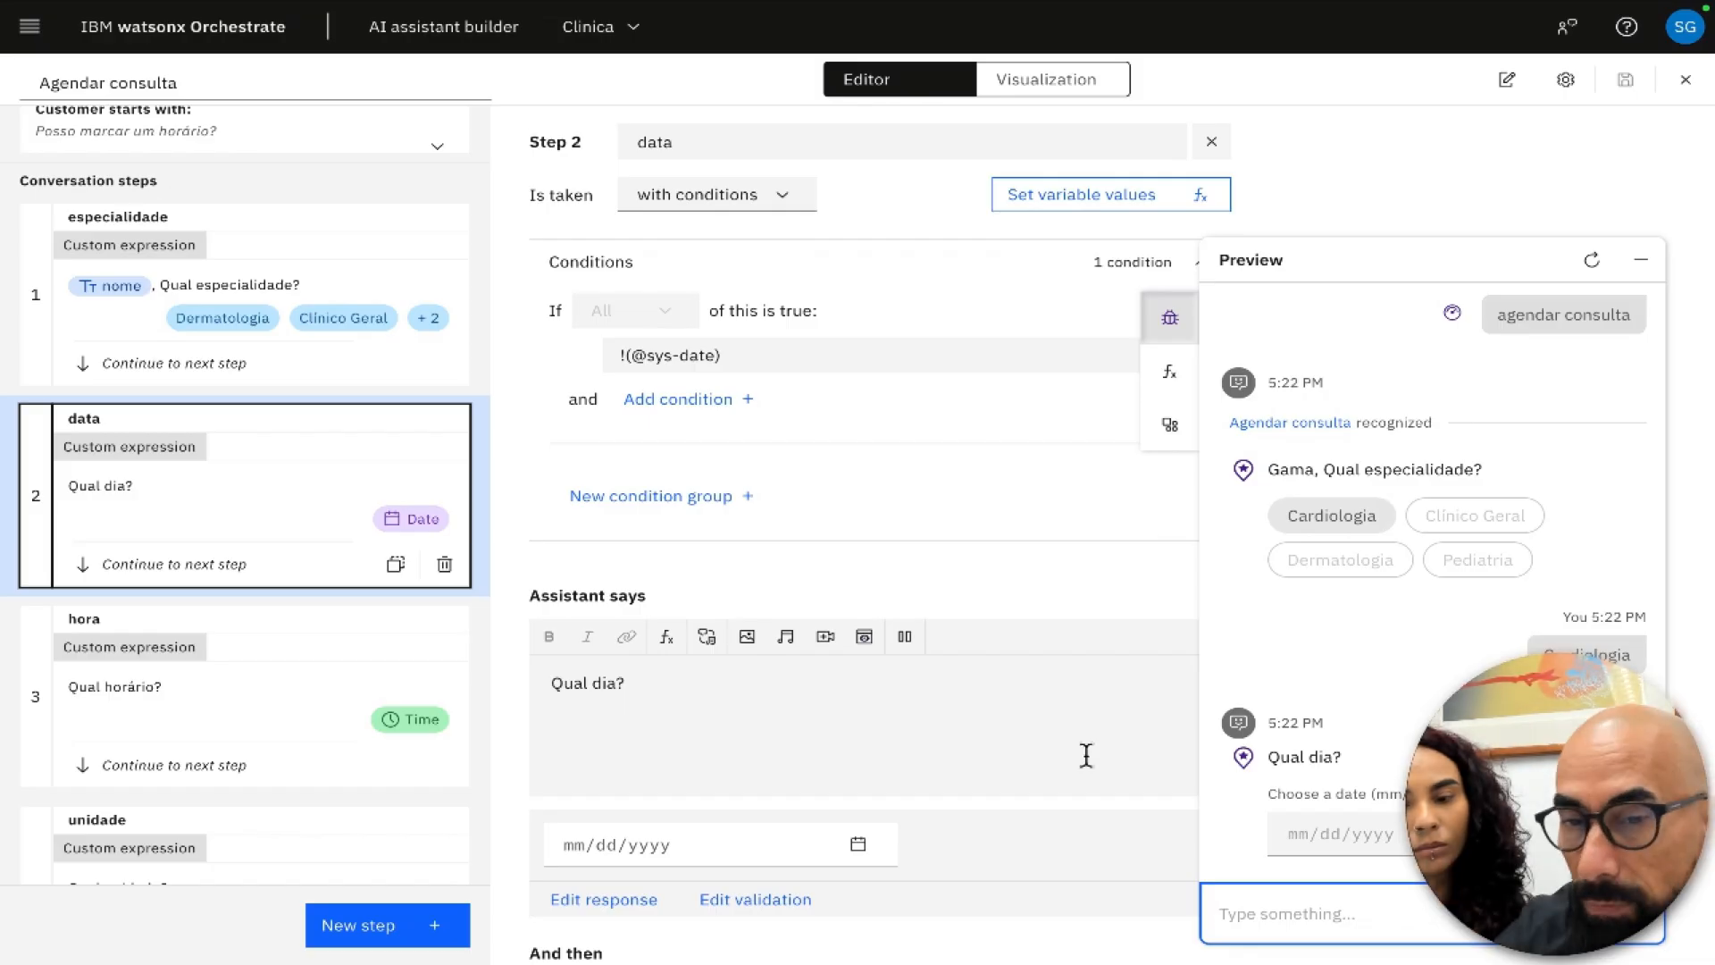
{"action": "type", "text": "res"}
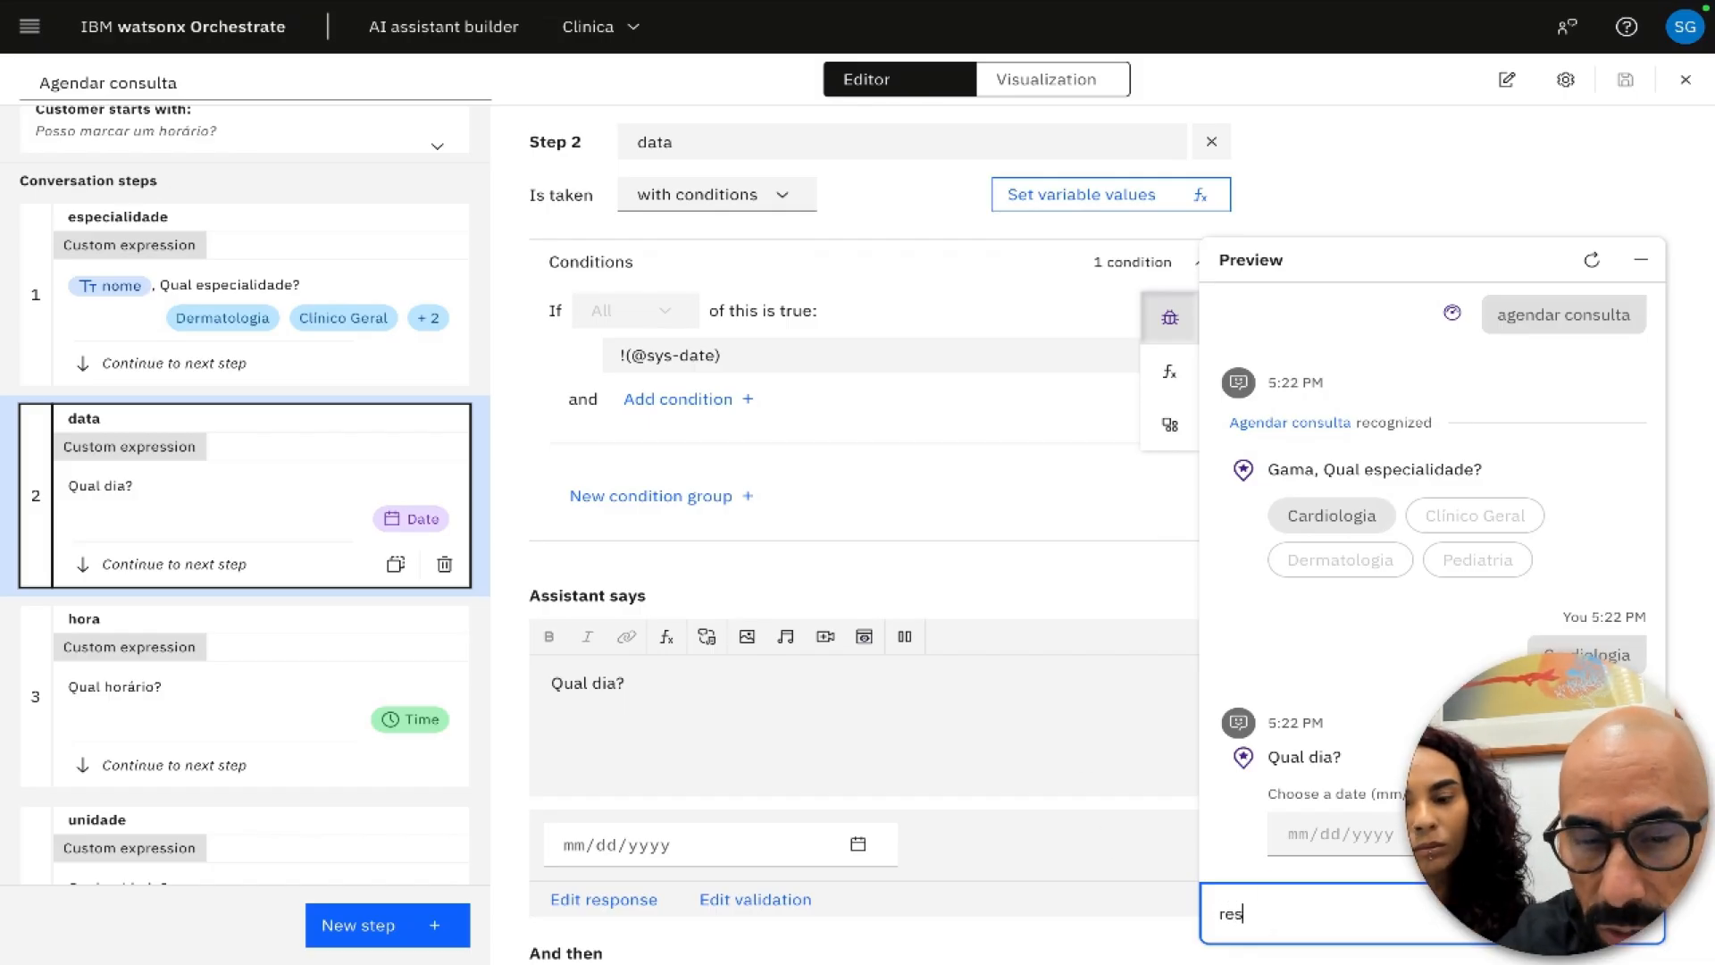
{"action": "type", "text": "u"}
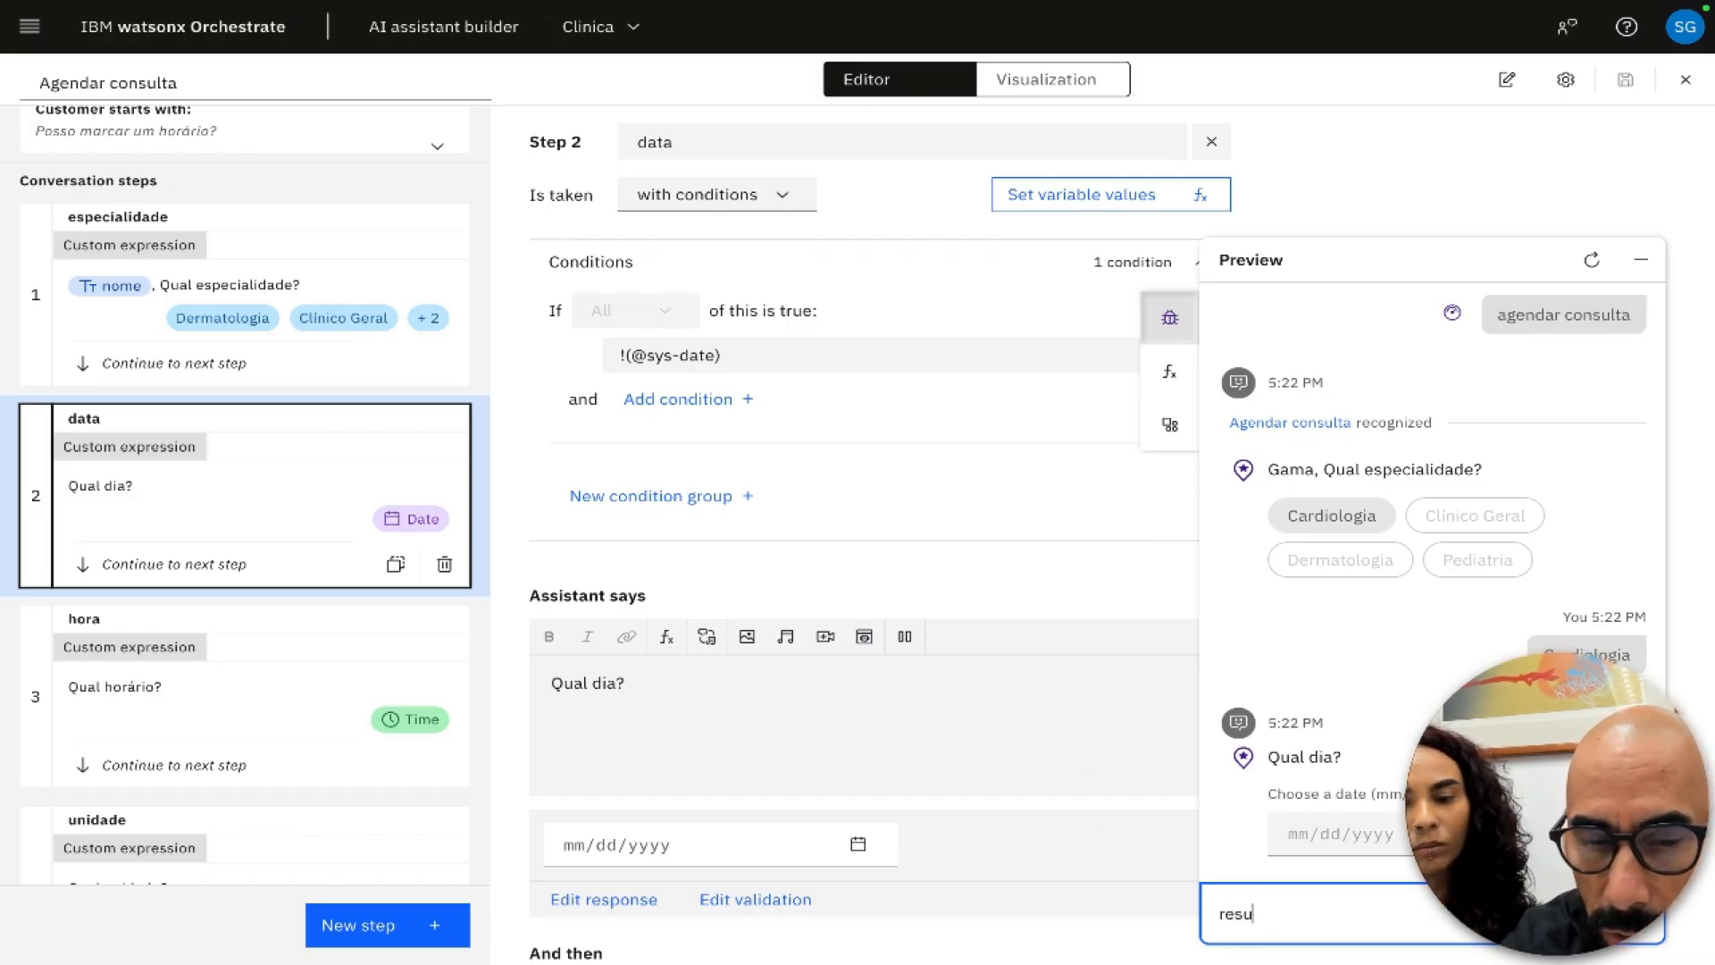
{"action": "type", "text": "taltado de exame"}
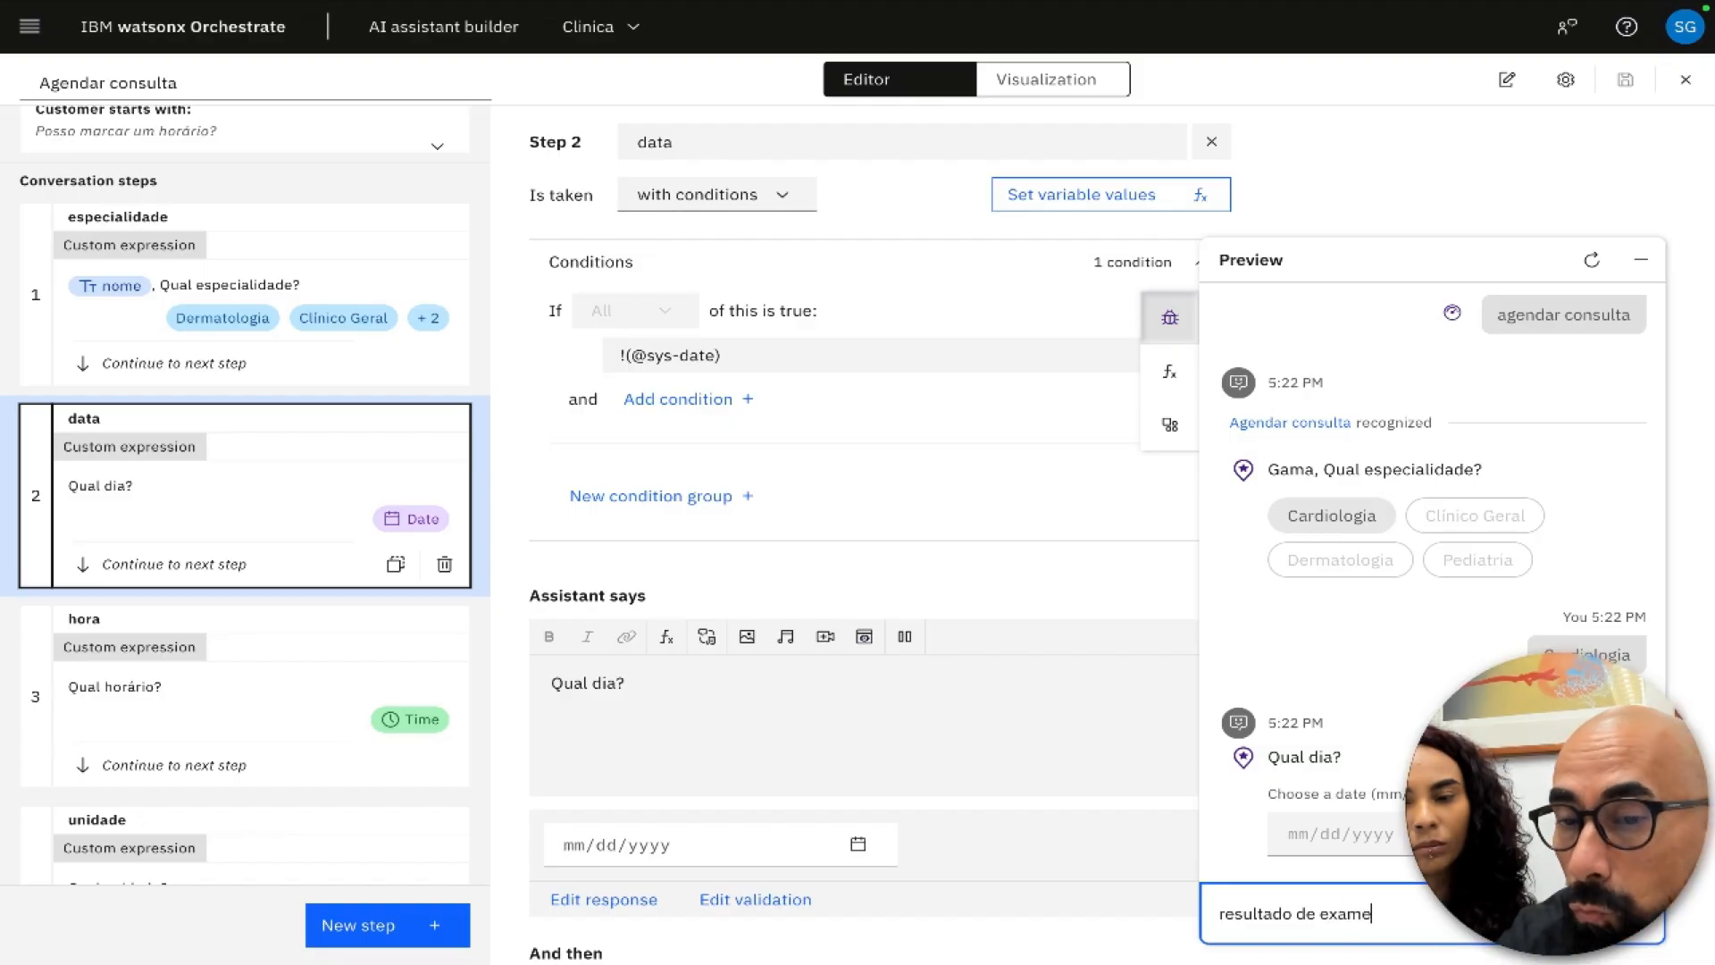
{"action": "key", "text": "Return"}
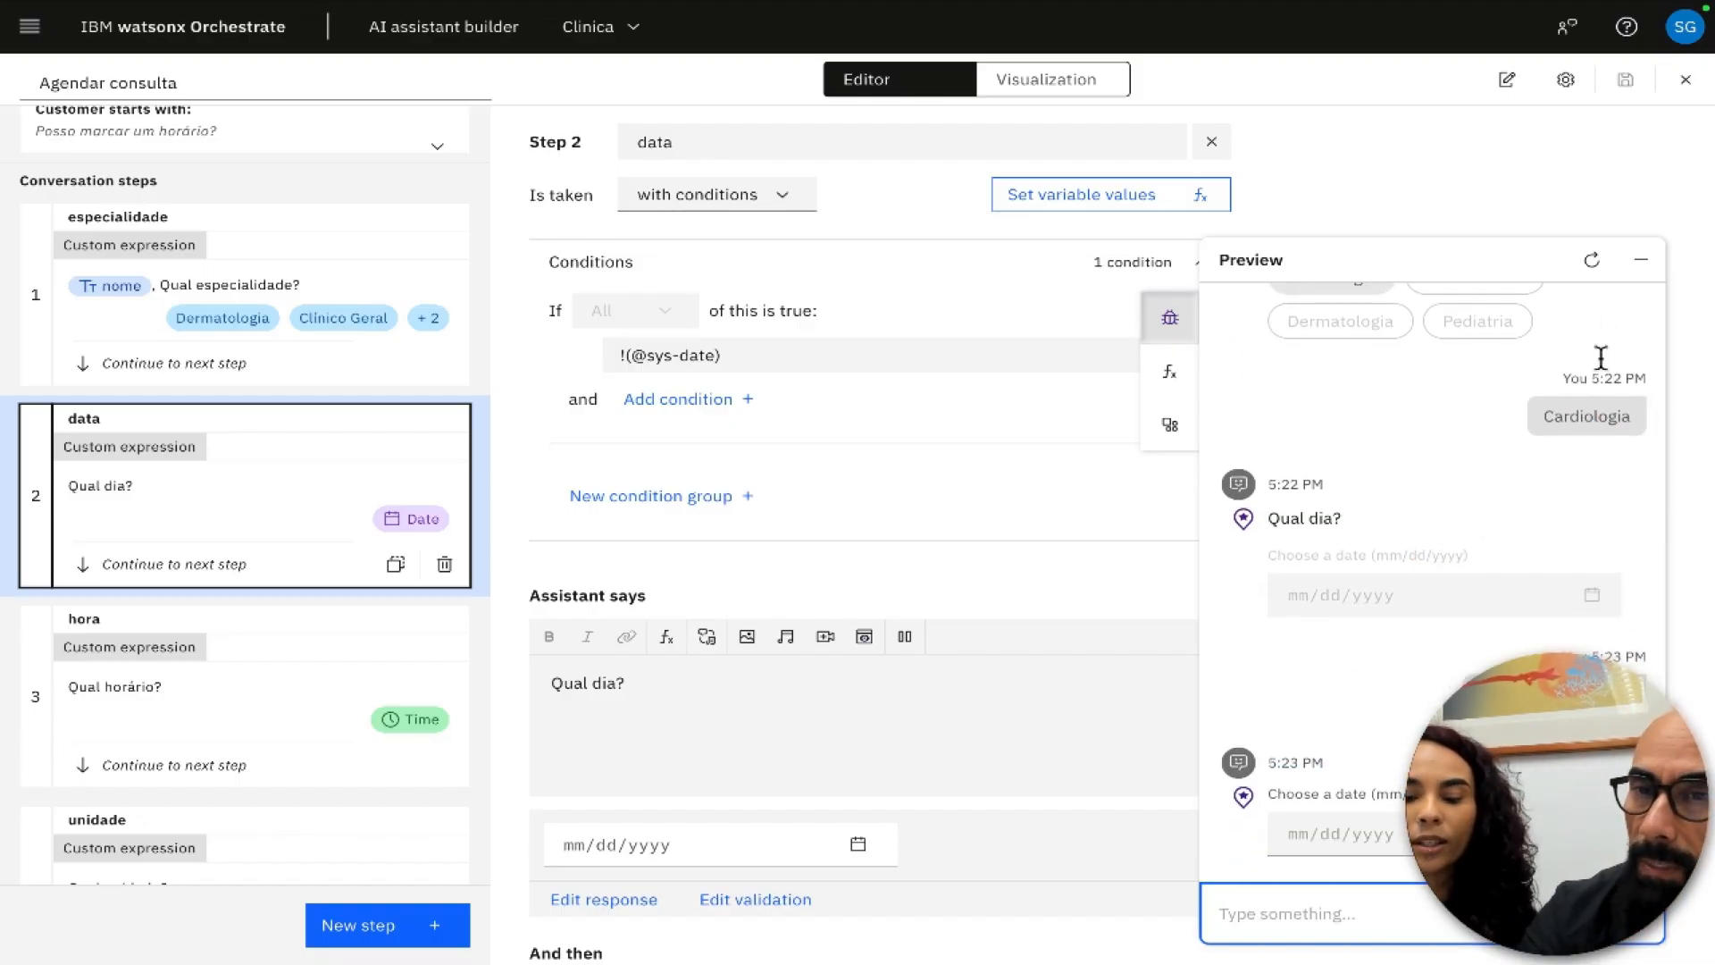
- Restart the preview conversation and send "resultado de exame" as the opening message
{"action": "left_click", "coordinate": [1591, 262]}
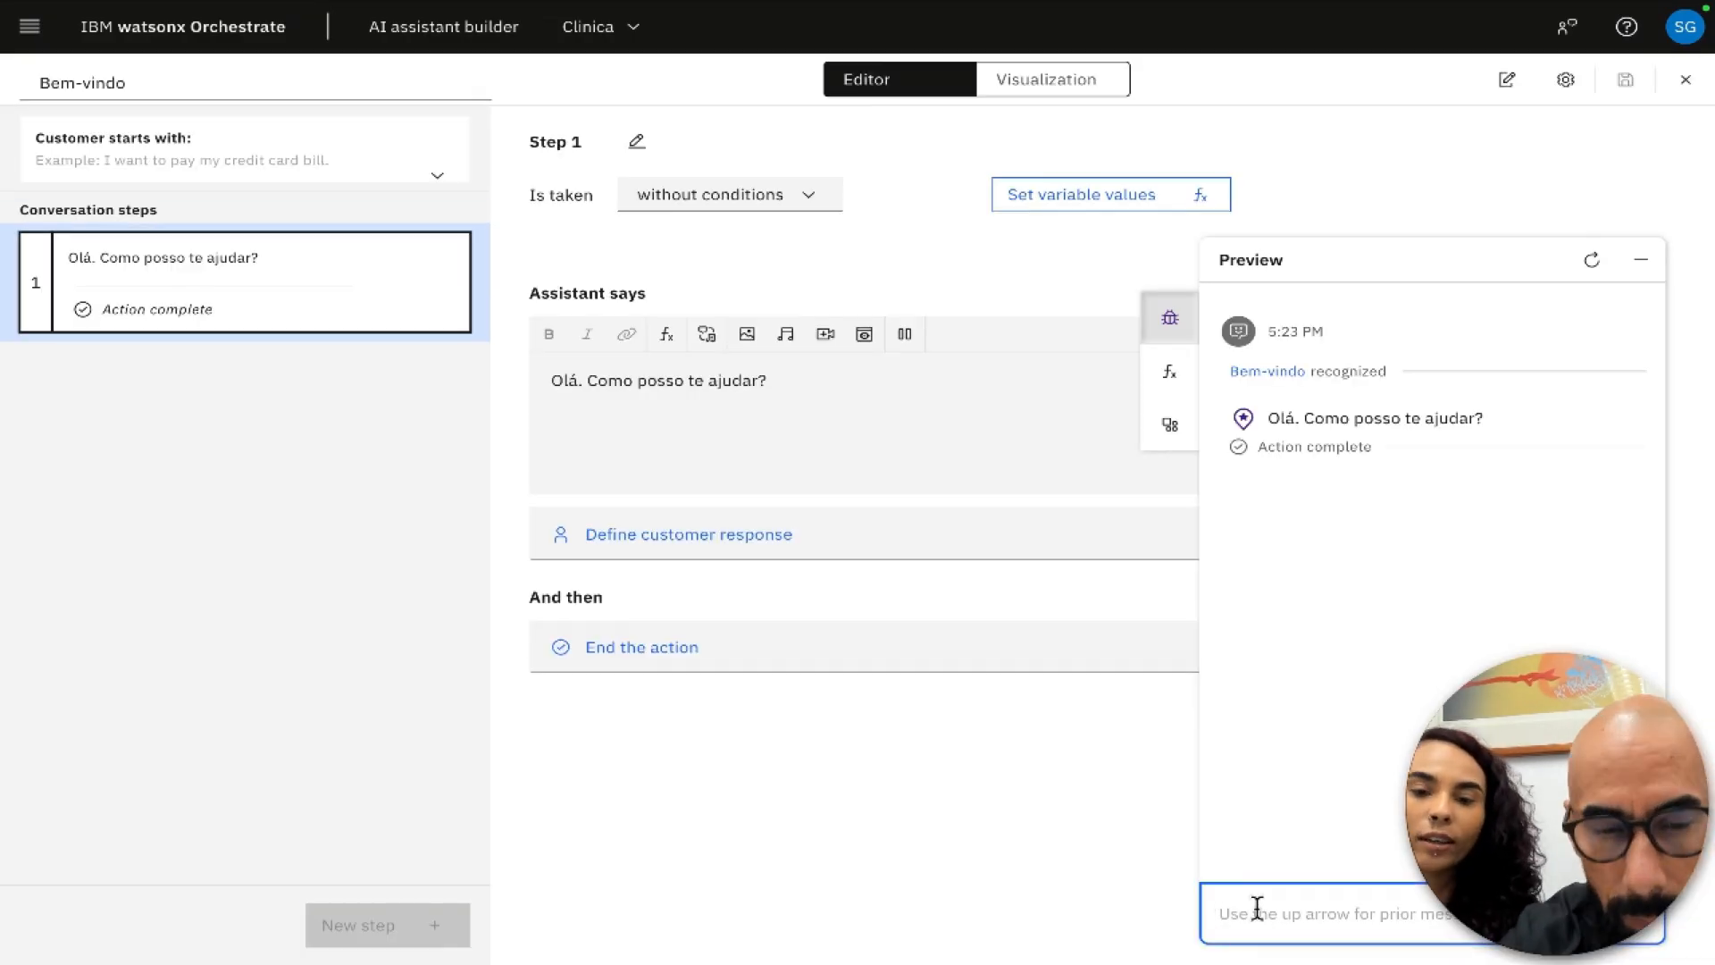
{"action": "type", "text": "resulta"}
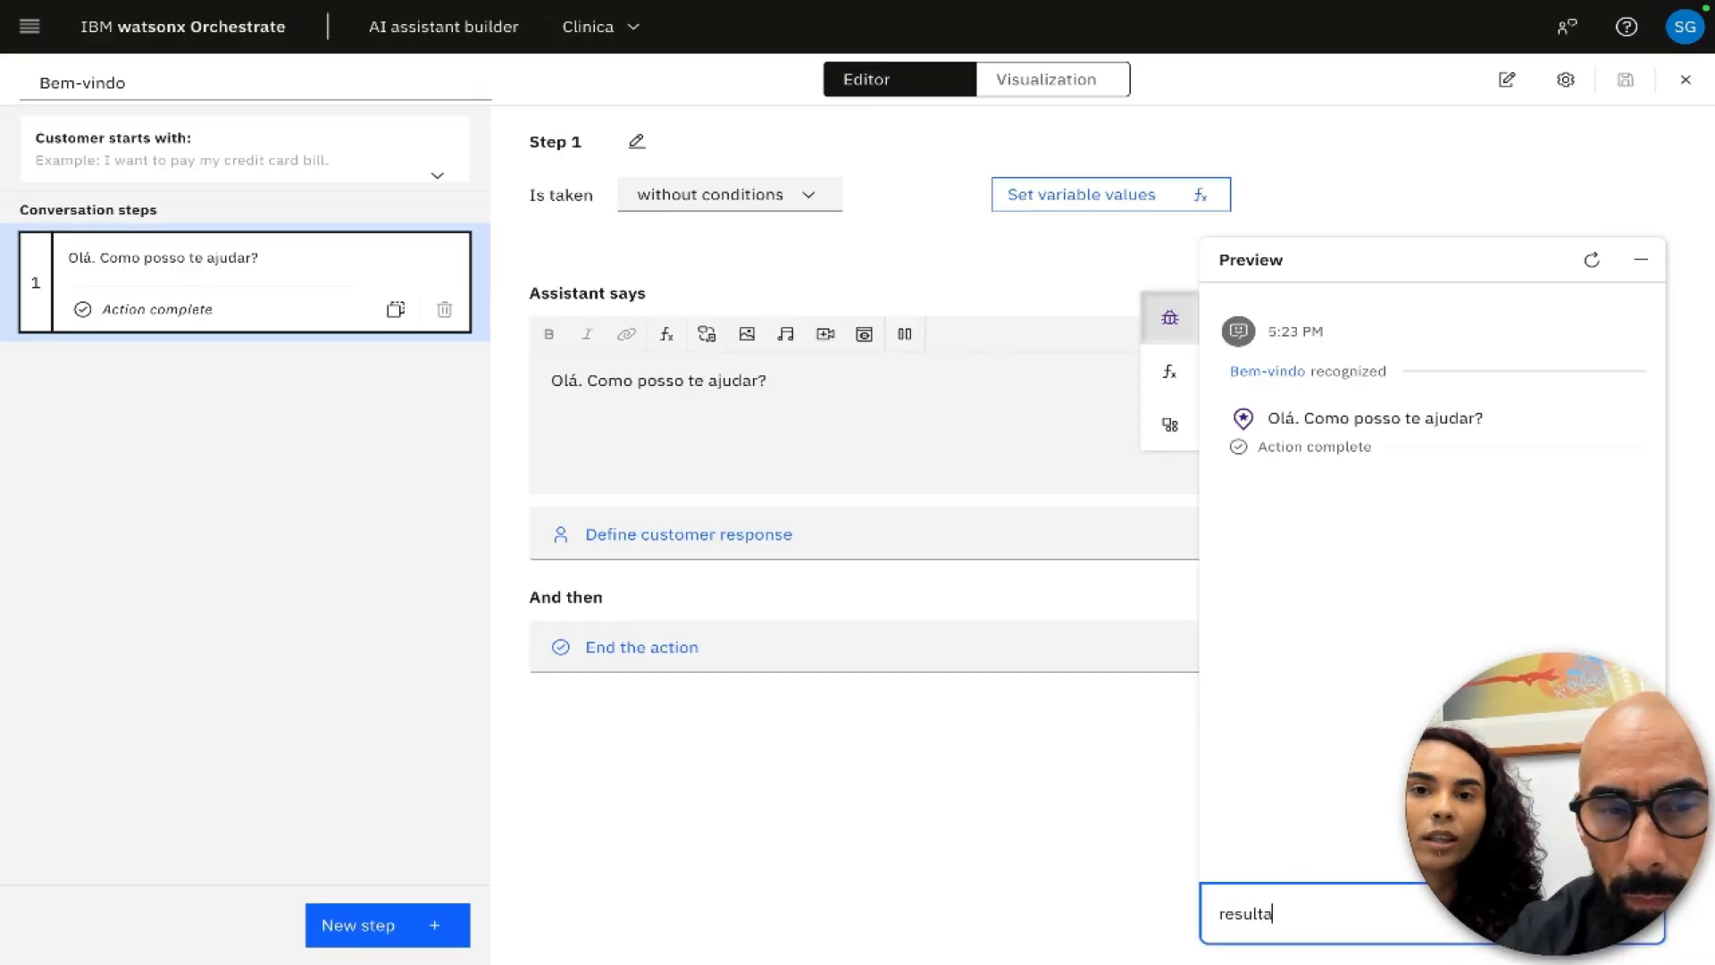
{"action": "type", "text": "do de exame"}
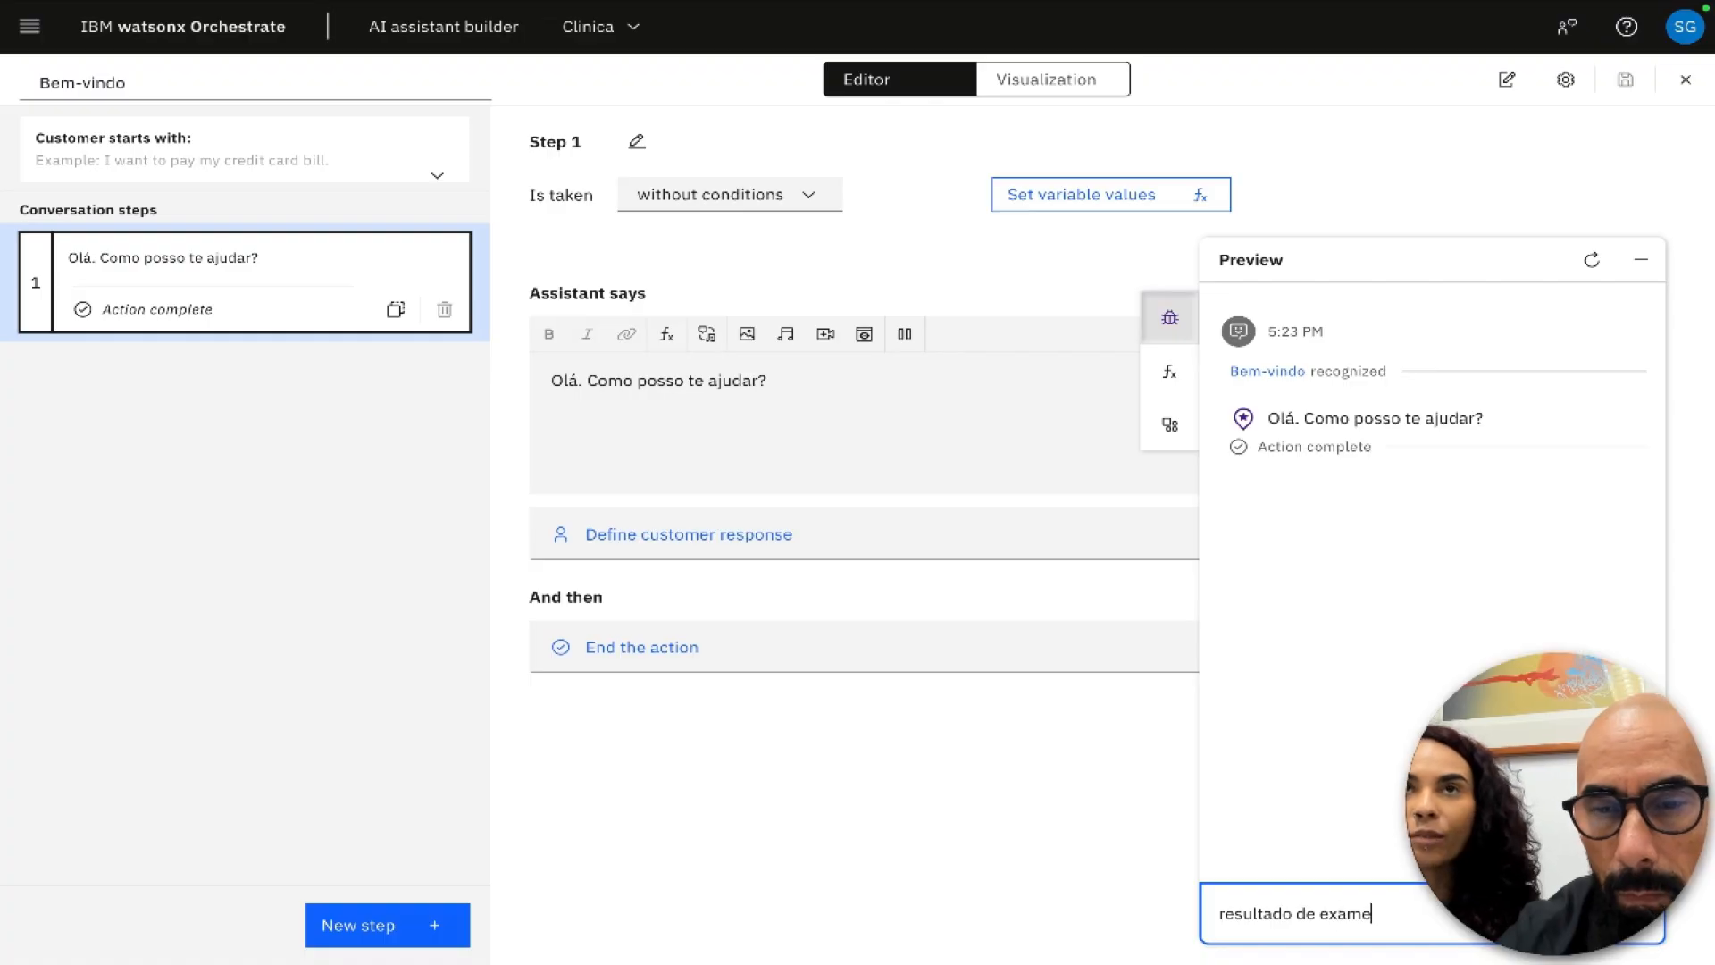
{"action": "key", "text": "Return"}
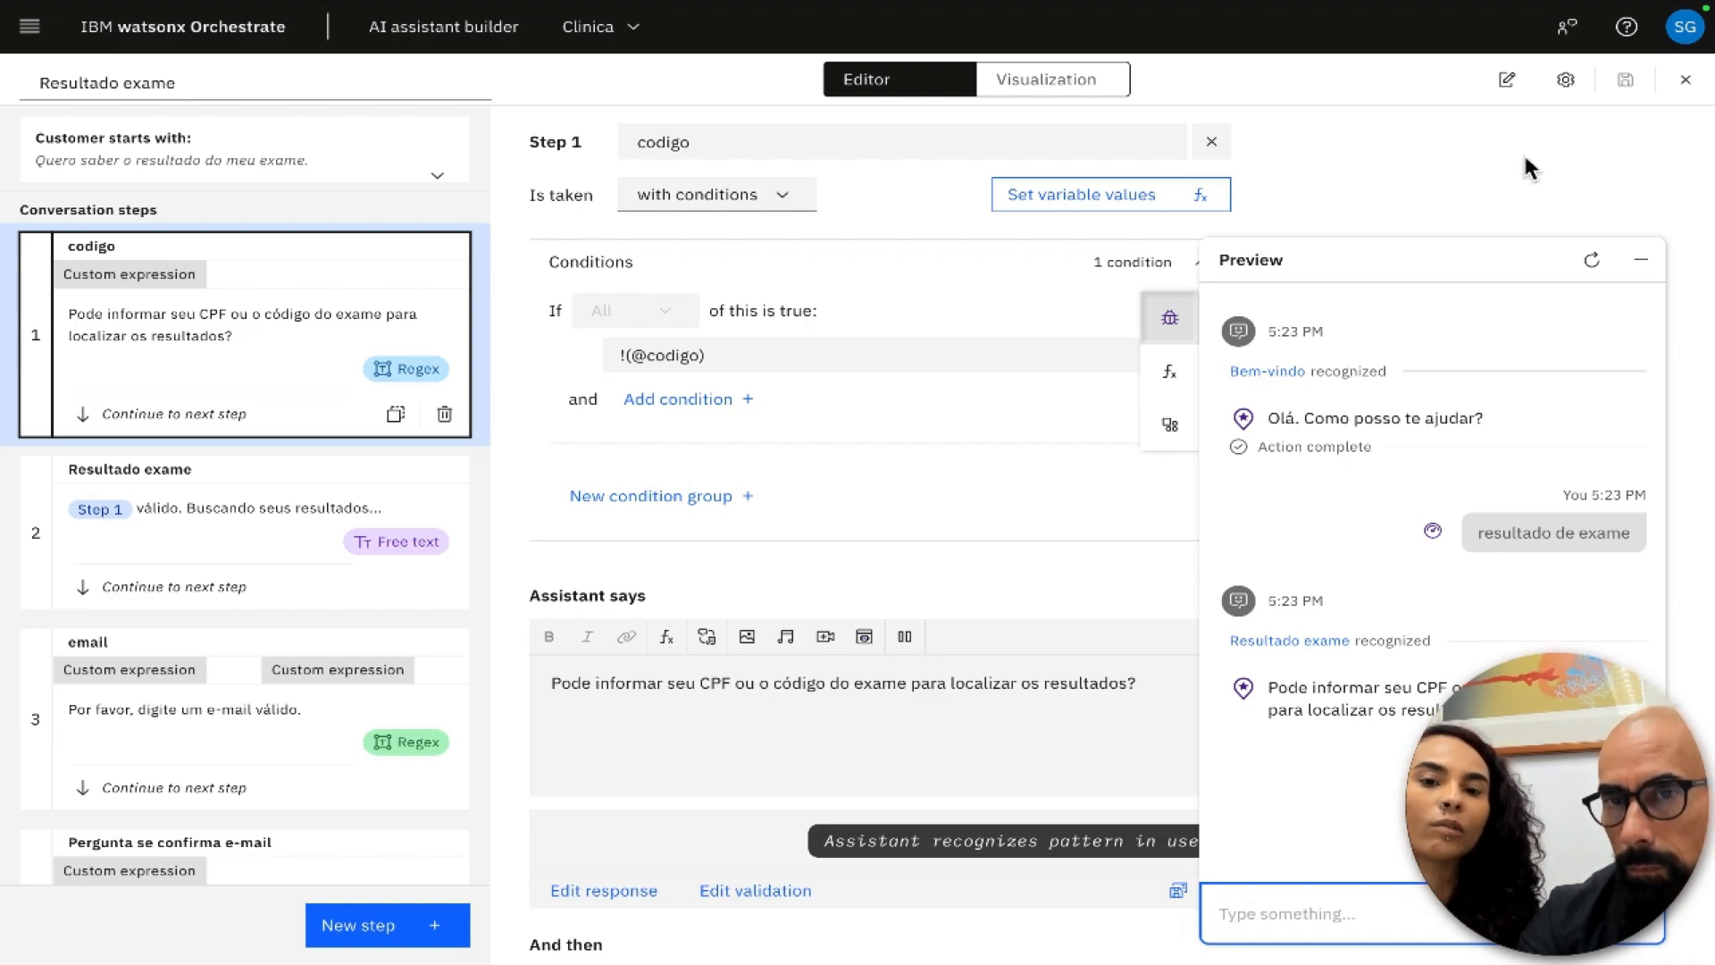
- Examine the Resultado exame action's clarifying-question and topic-change settings without changing them, and close the preview and the action
{"action": "left_click", "coordinate": [1566, 81]}
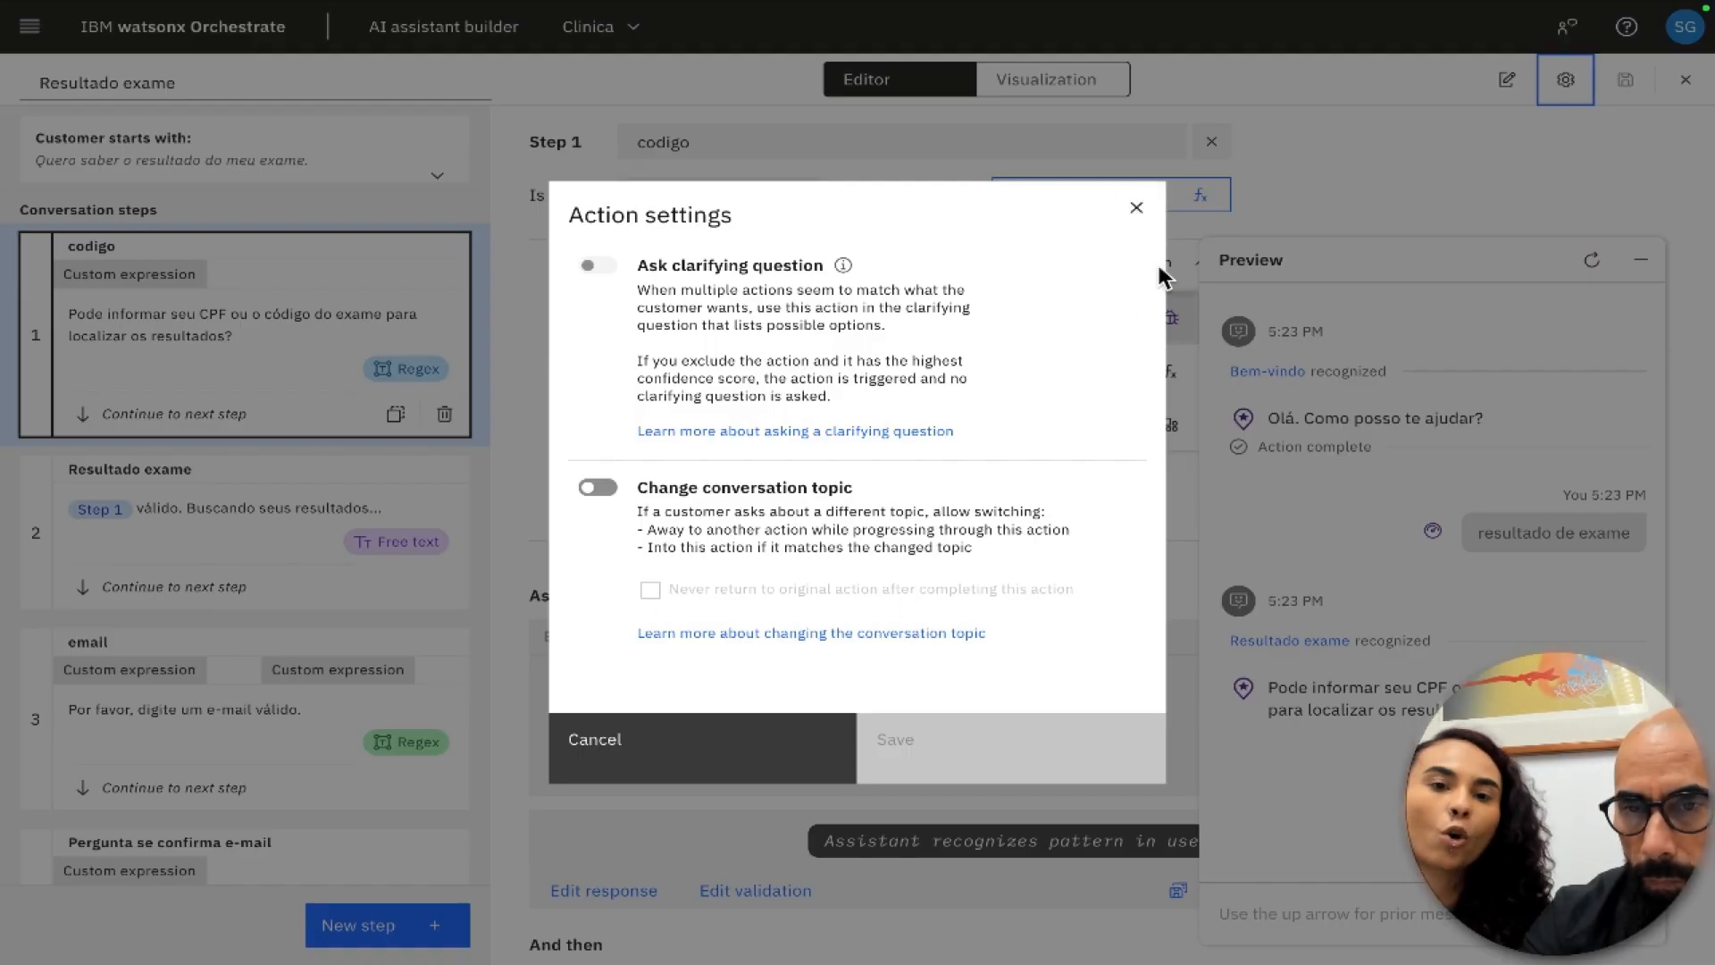
{"action": "left_click", "coordinate": [1137, 213]}
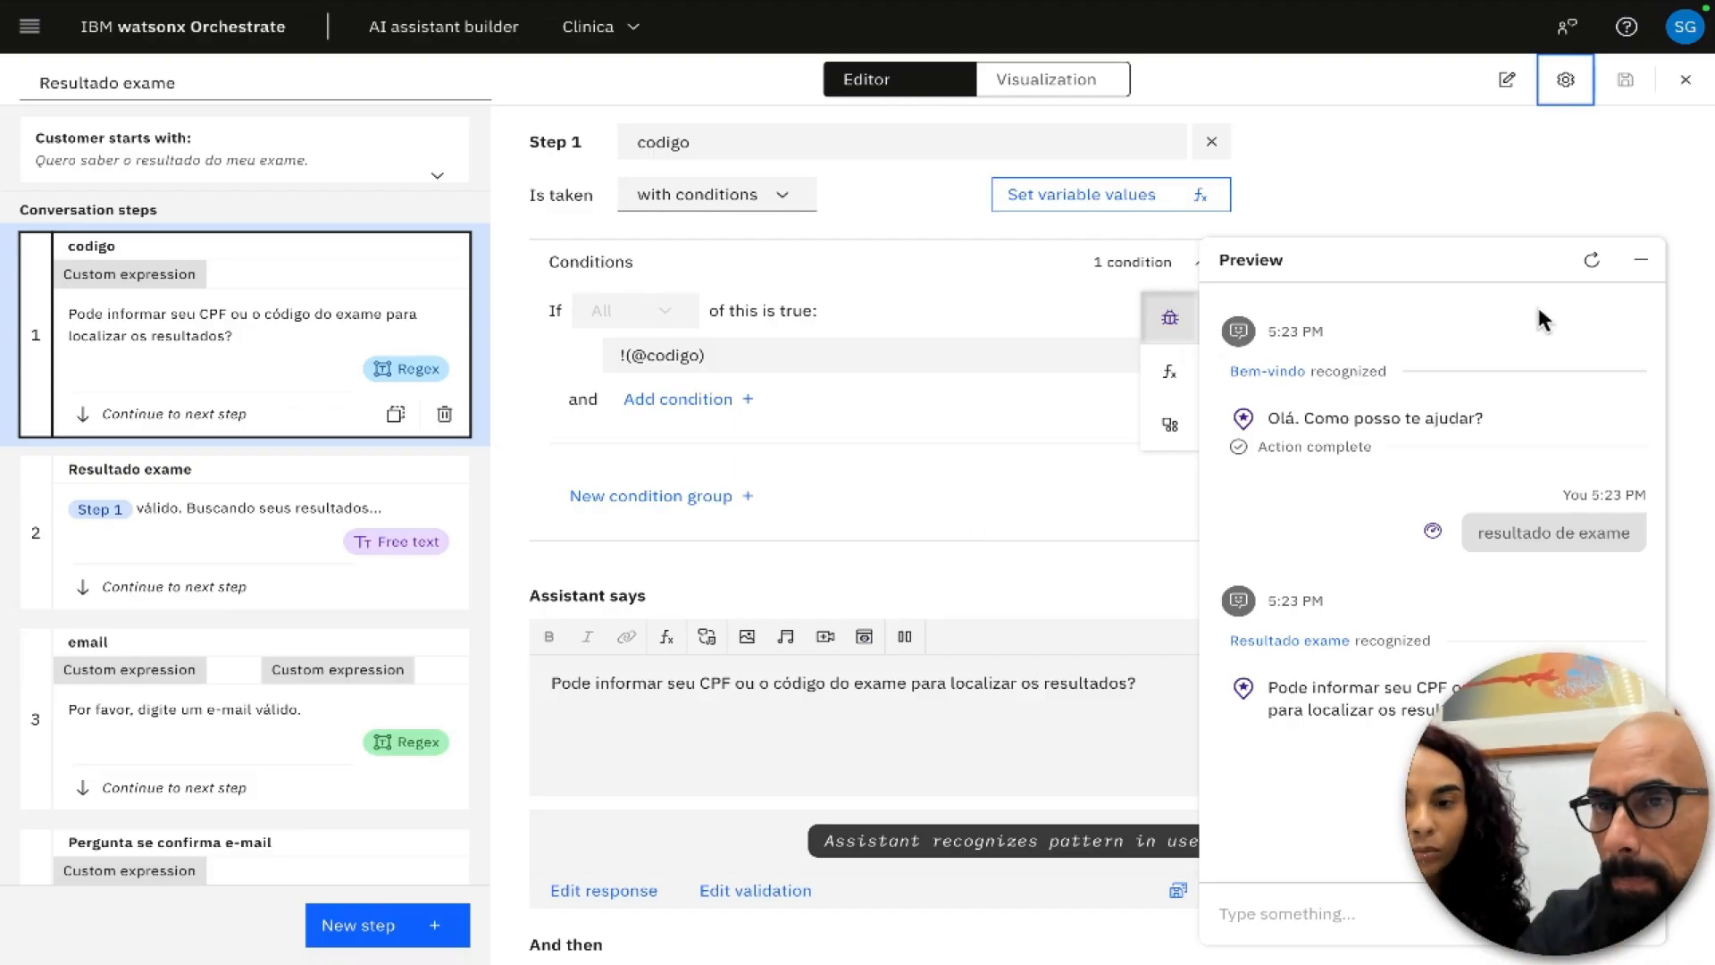
{"action": "left_click", "coordinate": [1641, 261]}
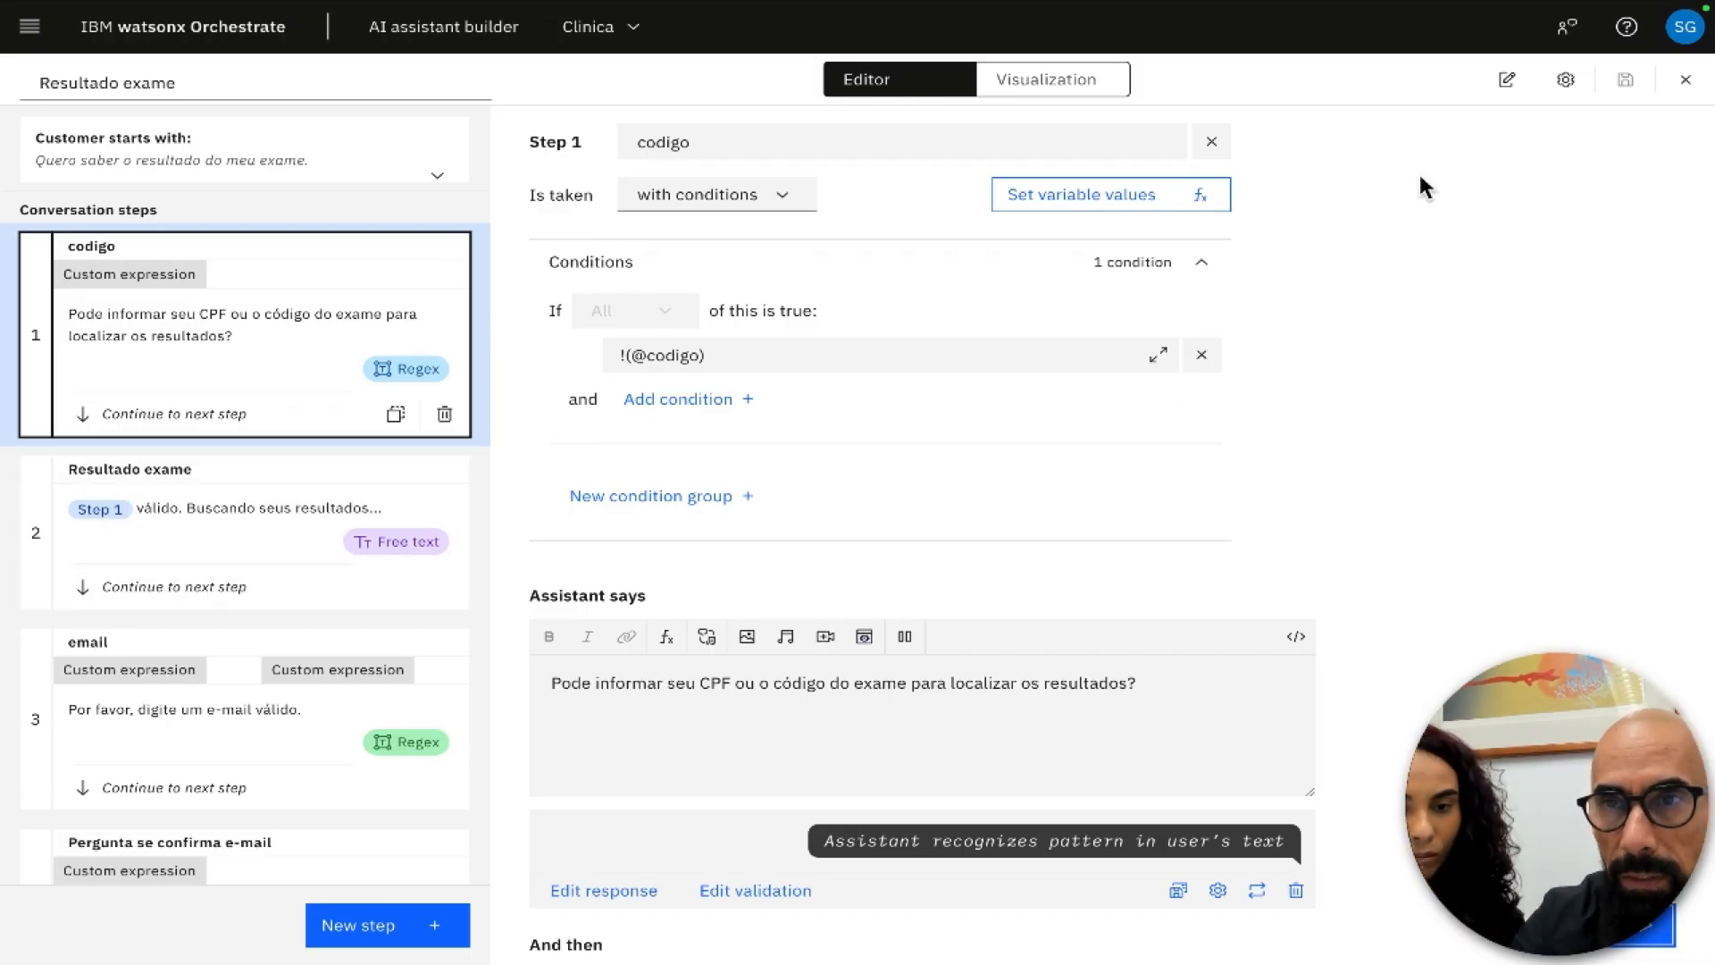
{"action": "left_click", "coordinate": [1685, 79]}
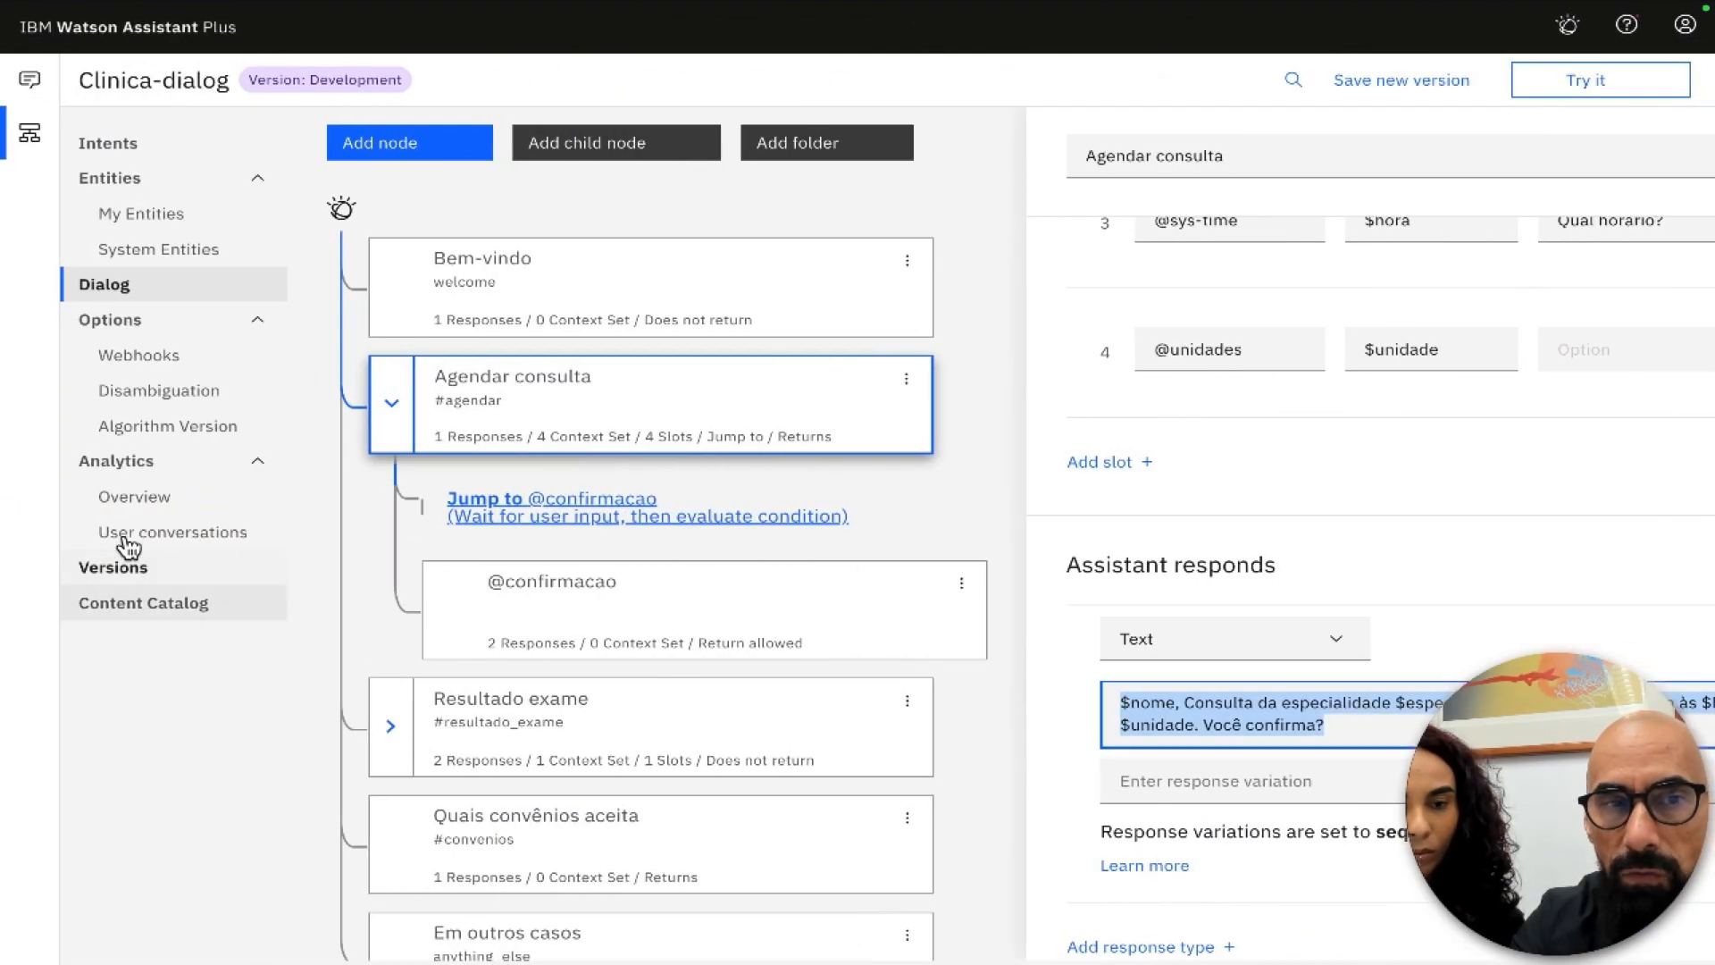
- Switch to the Clinica-dialog skill in Watson Assistant and examine its webhook setup, including the request URL
{"action": "left_click", "coordinate": [140, 355]}
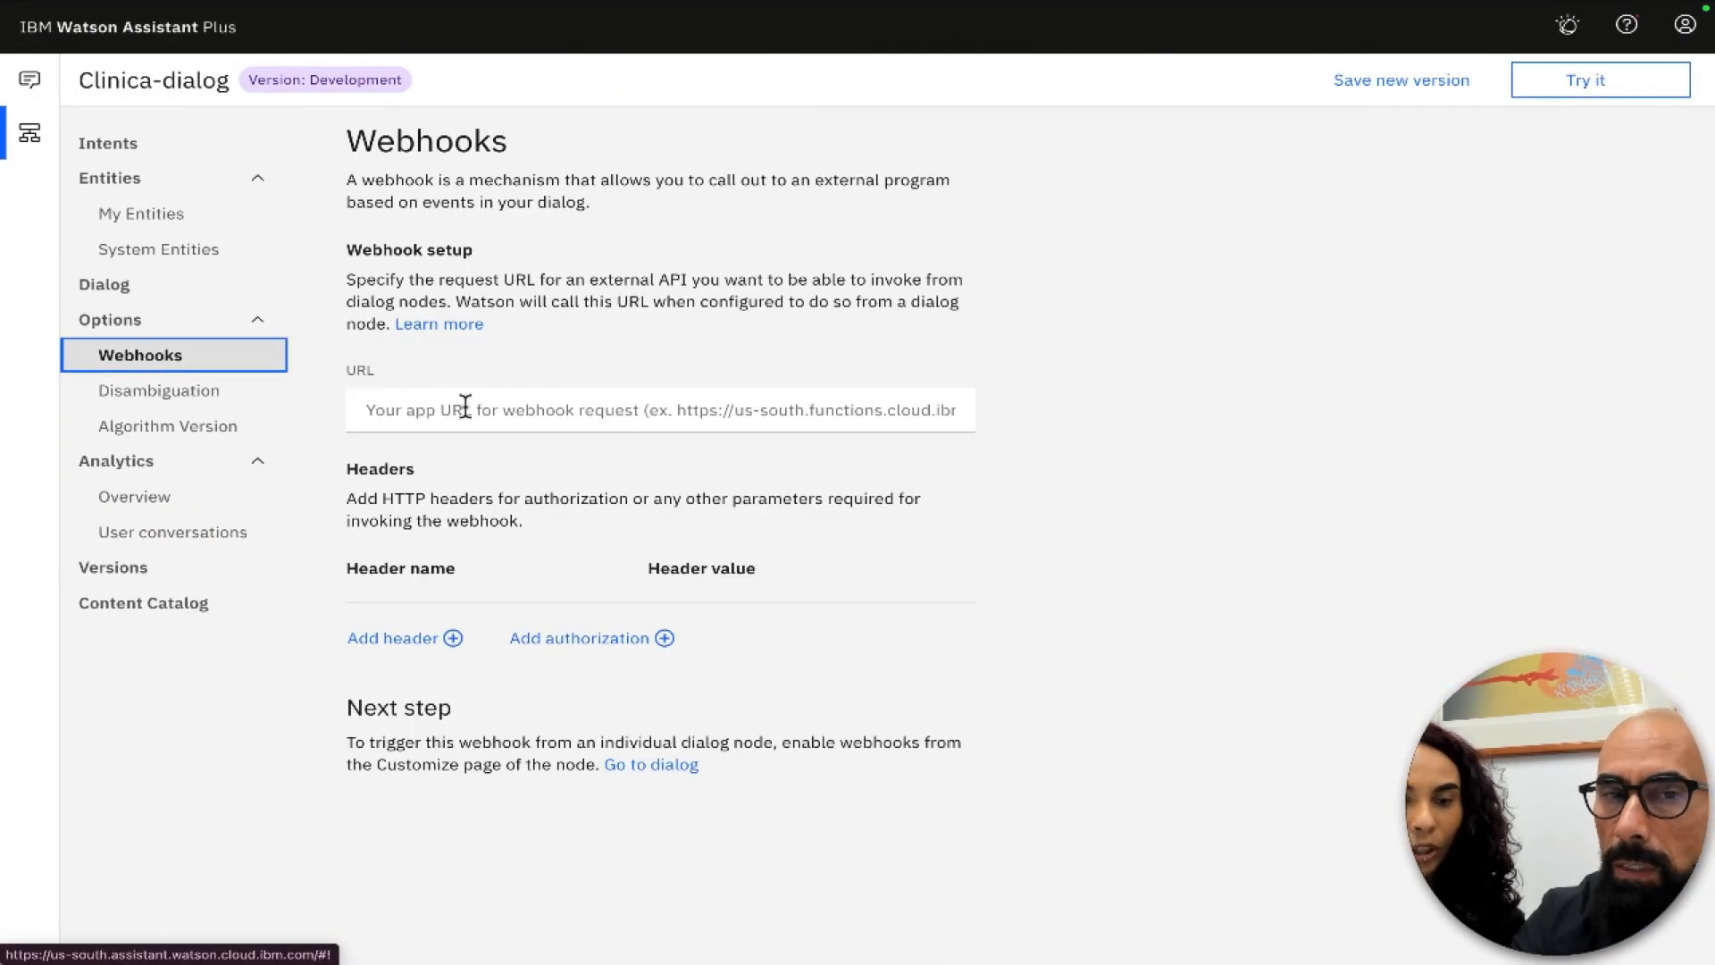
{"action": "left_click", "coordinate": [383, 411]}
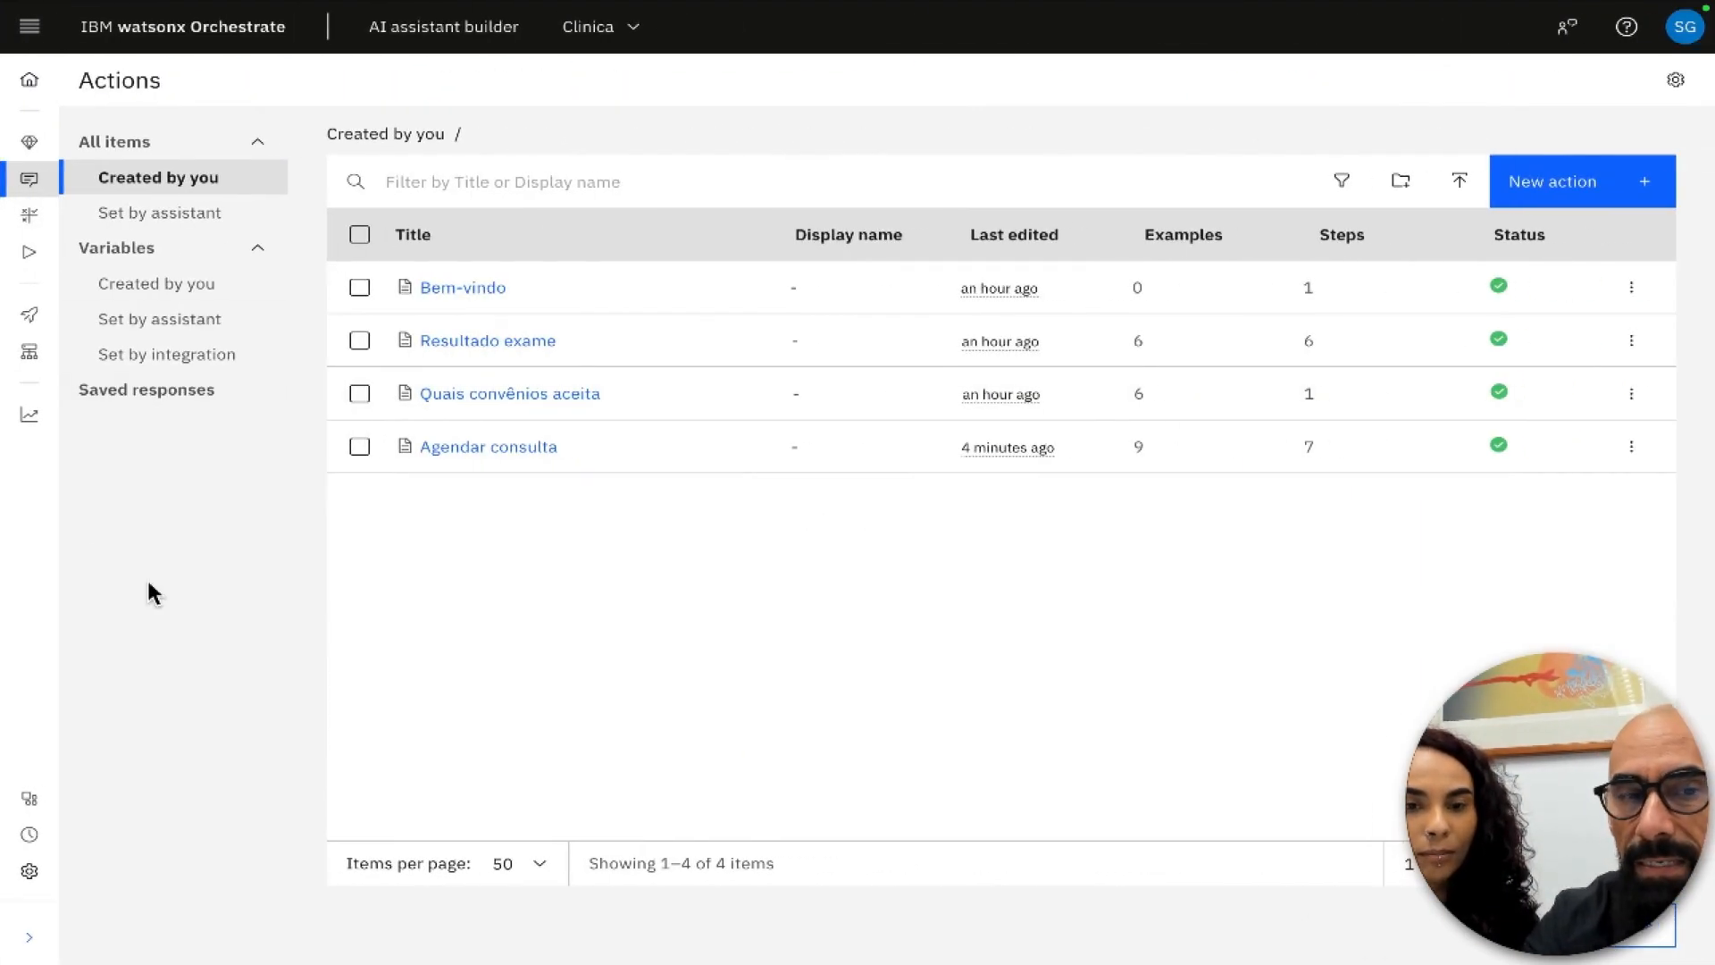
- Review the Clinica assistant's integration channels and extensions in watsonx Orchestrate and open the setup for building a custom extension
{"action": "mouse_move", "coordinate": [41, 838]}
{"action": "left_click", "coordinate": [109, 803]}
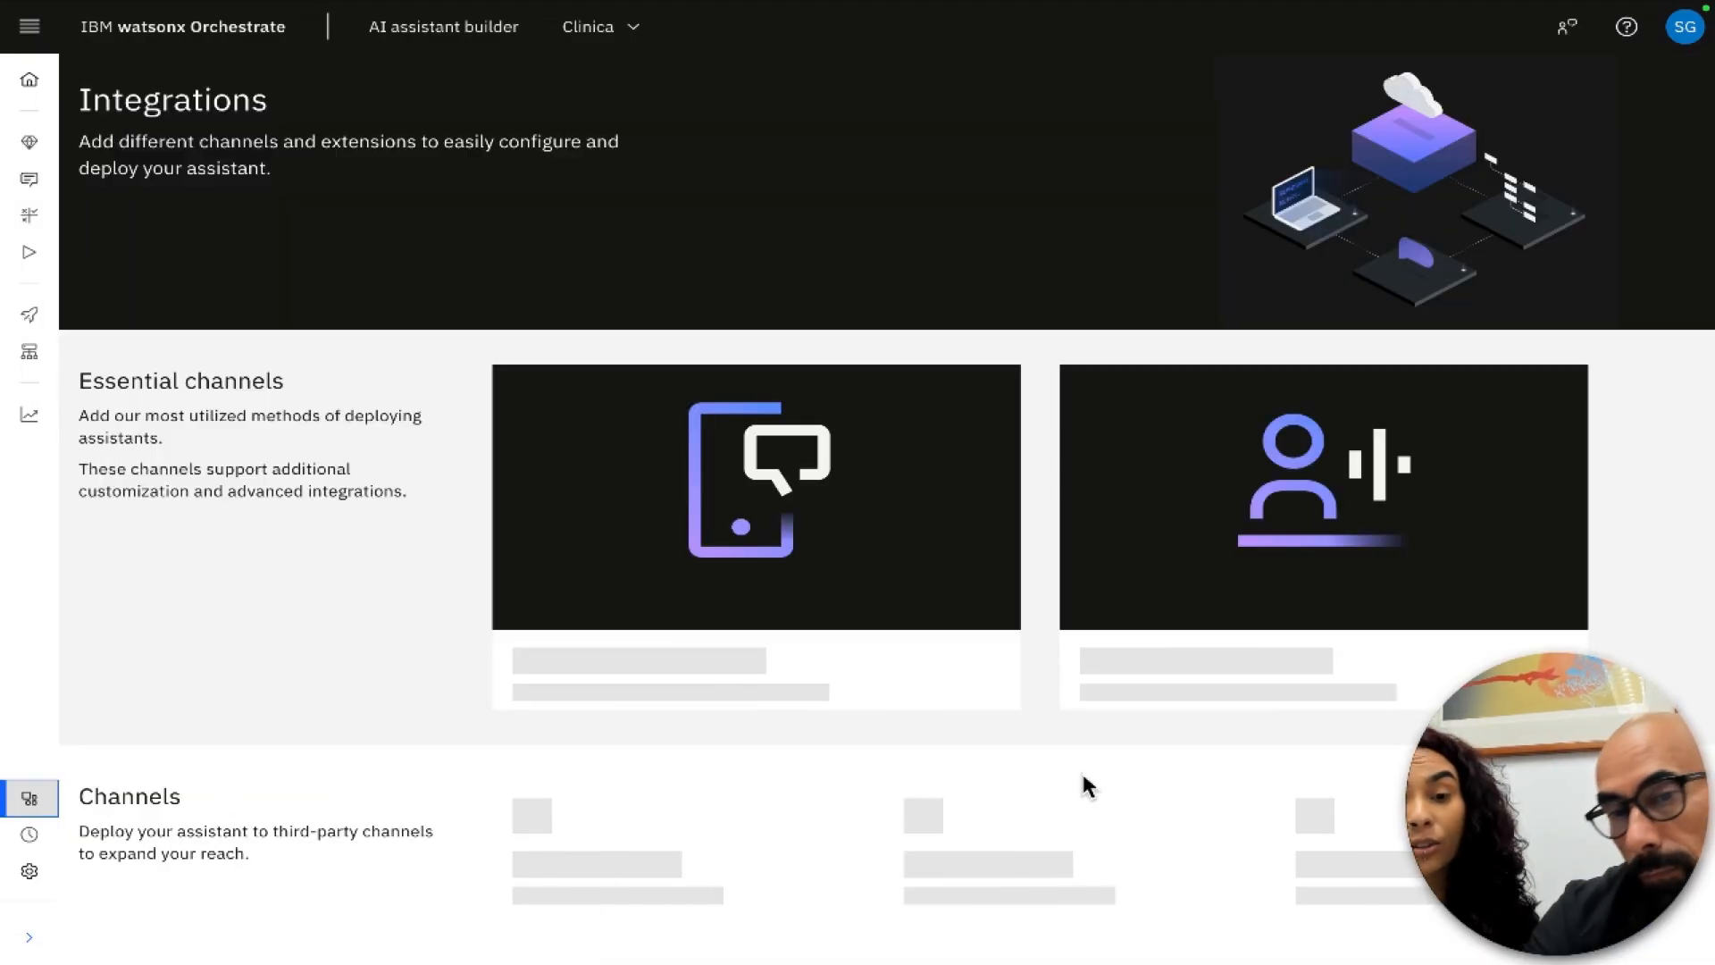
{"action": "mouse_move", "coordinate": [176, 792]}
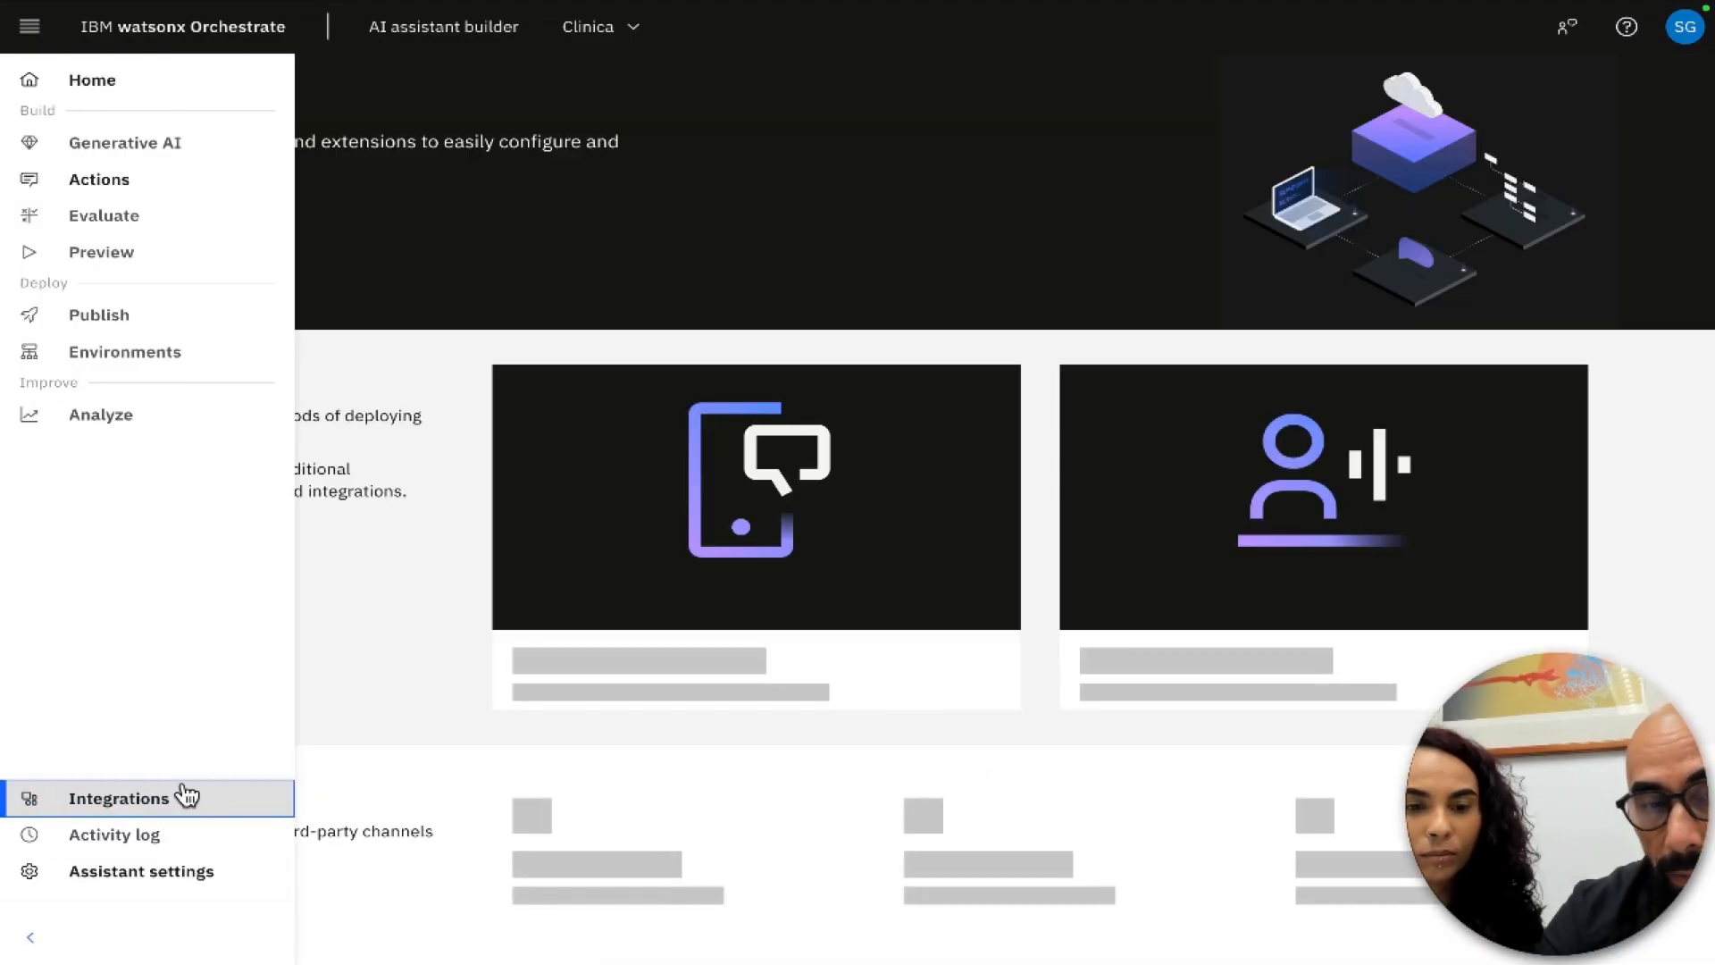
{"action": "scroll", "coordinate": [444, 793], "scroll_direction": "down", "scroll_amount": 4}
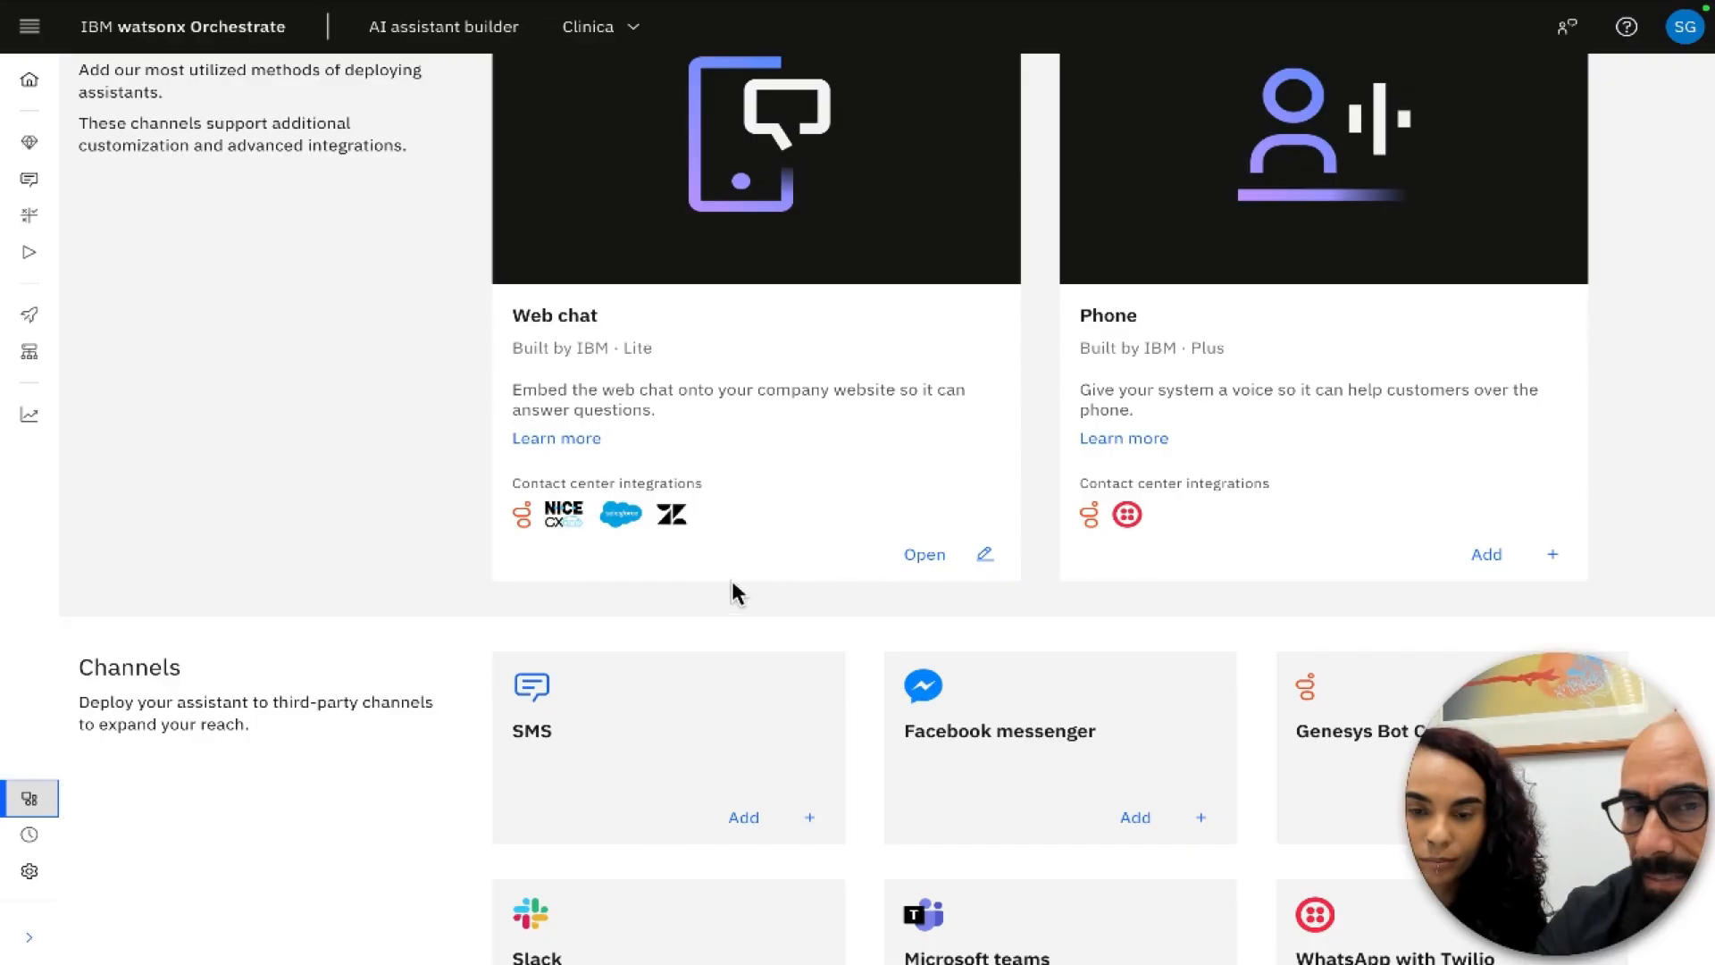
{"action": "scroll", "coordinate": [733, 592], "scroll_direction": "down", "scroll_amount": 4}
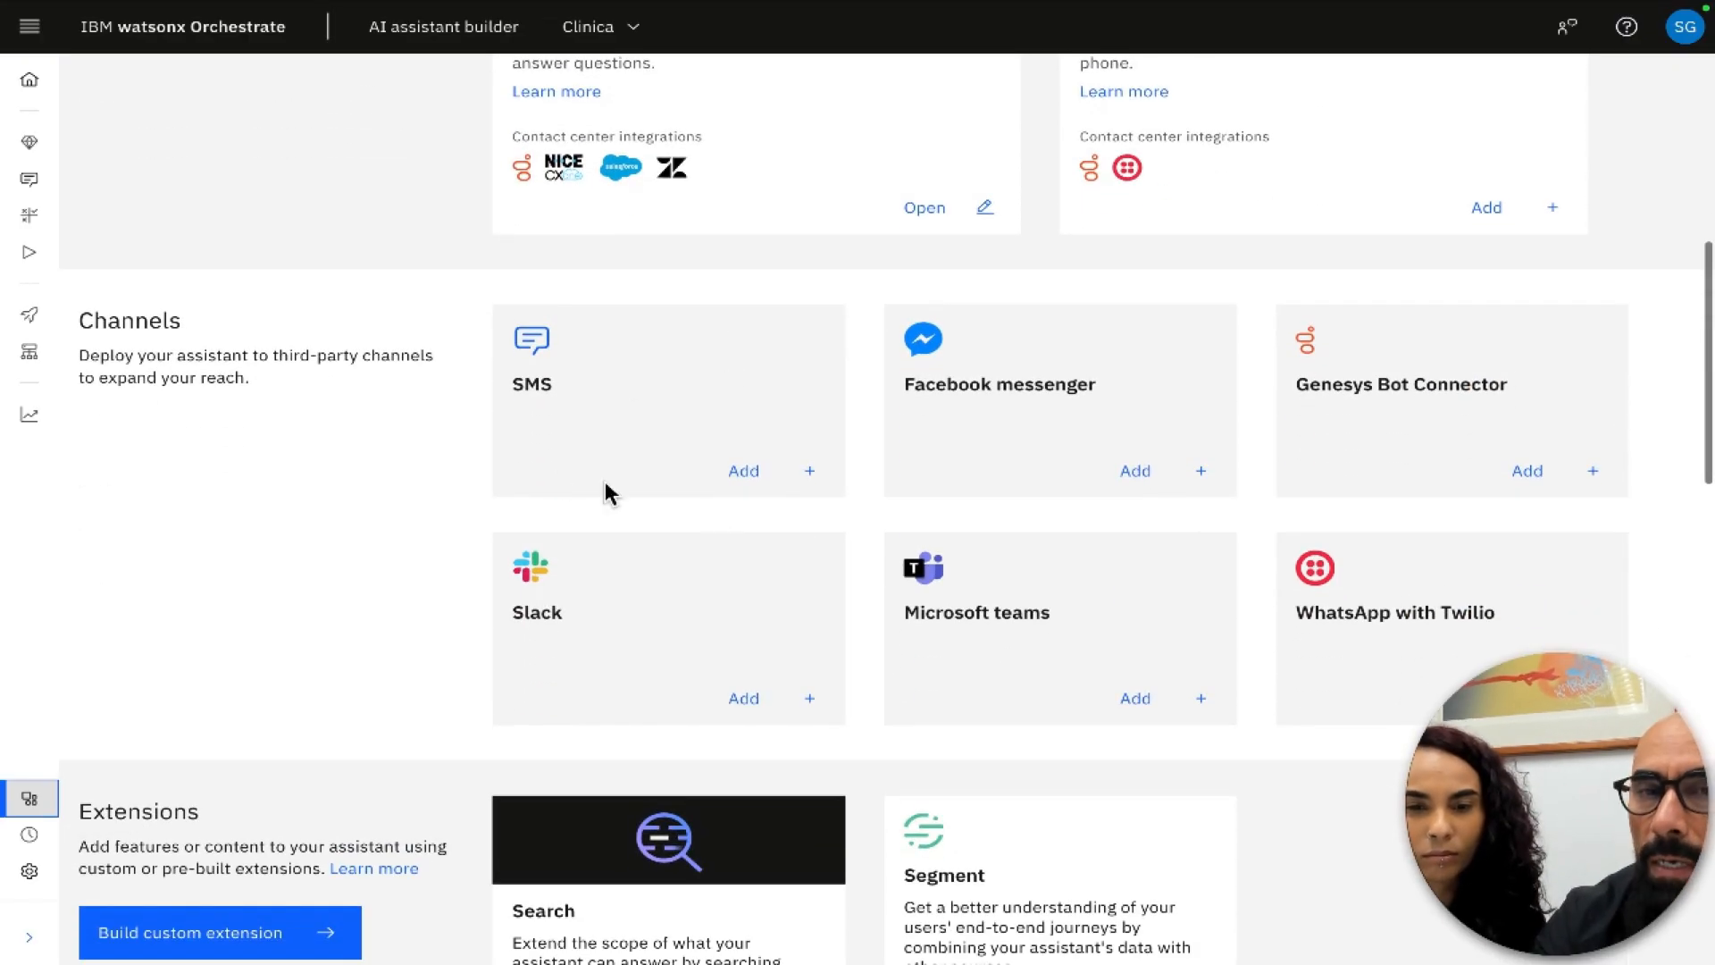
{"action": "scroll", "coordinate": [141, 607], "scroll_direction": "down", "scroll_amount": 5}
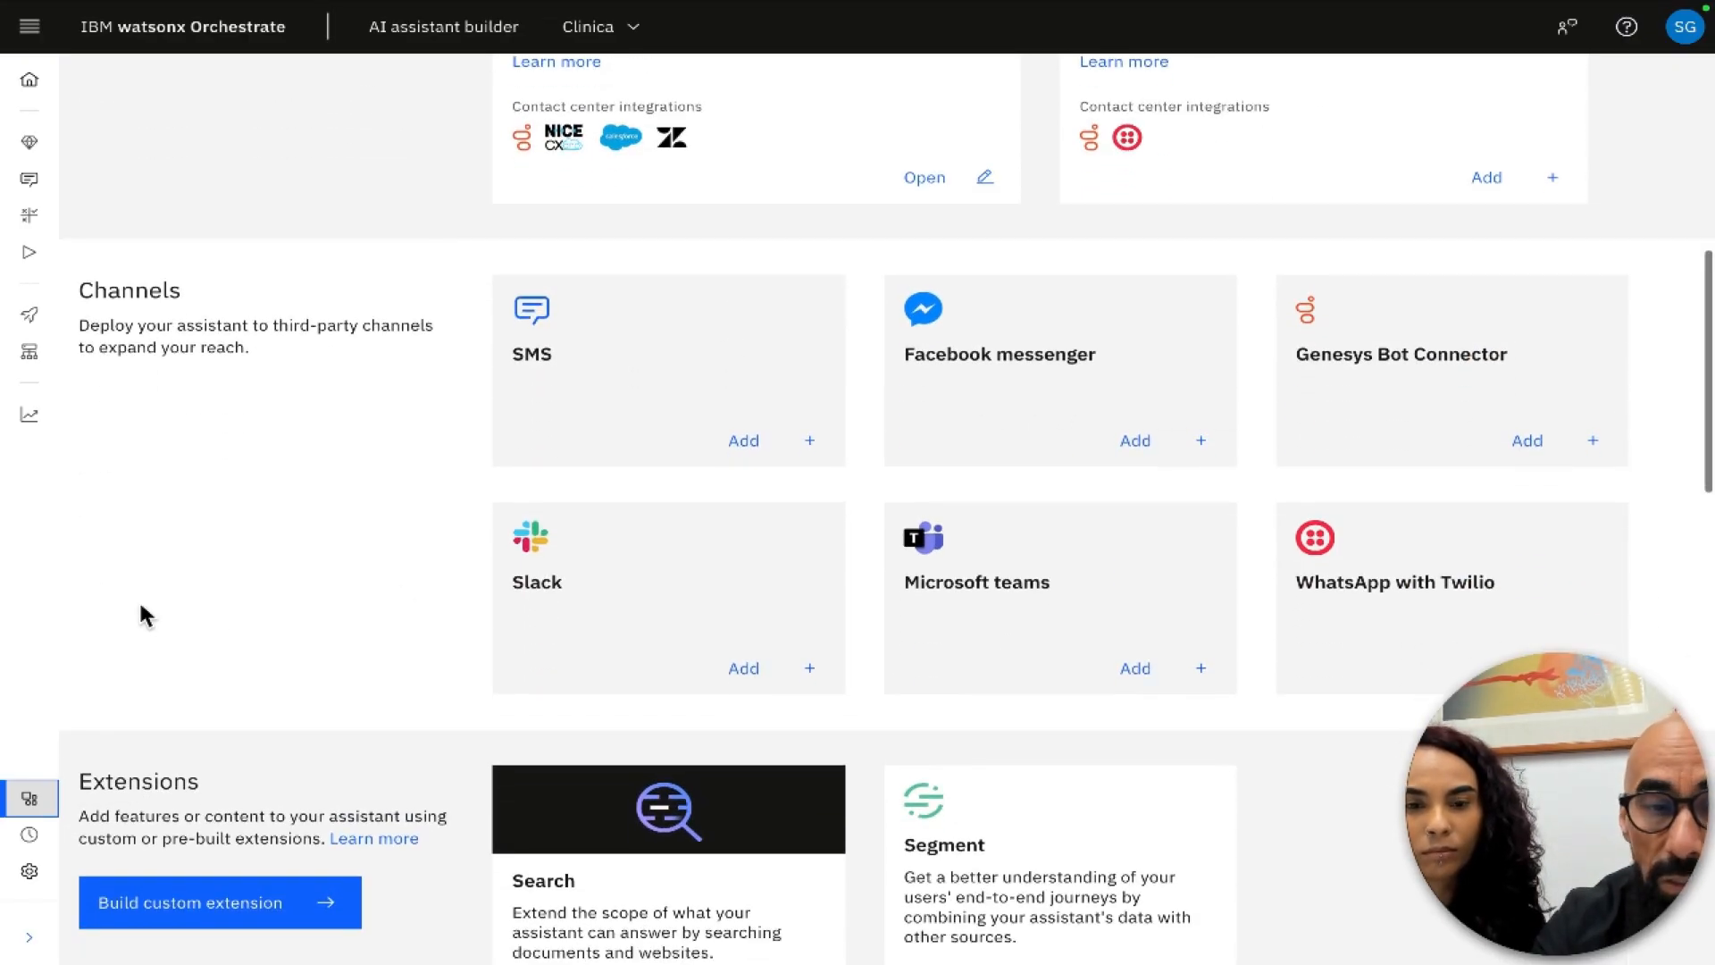
{"action": "left_click", "coordinate": [190, 452]}
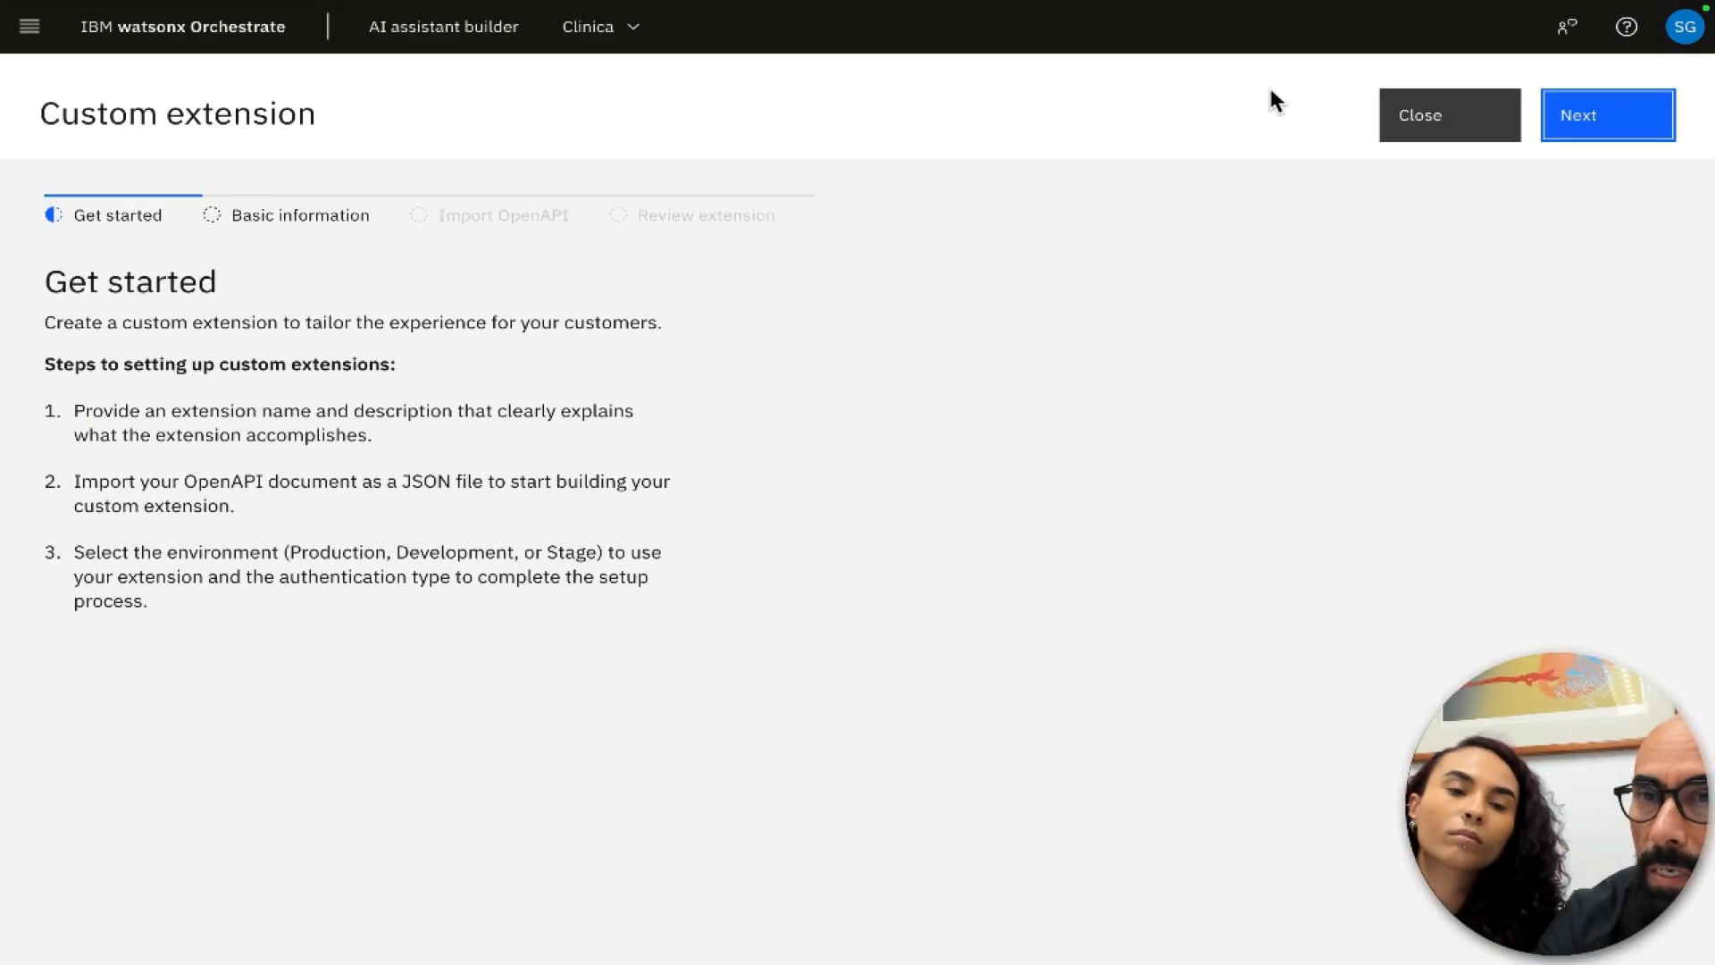
- Name the custom extension Demo, examine the OpenAPI document import stage, and close the setup without importing a file
{"action": "left_click", "coordinate": [1578, 128]}
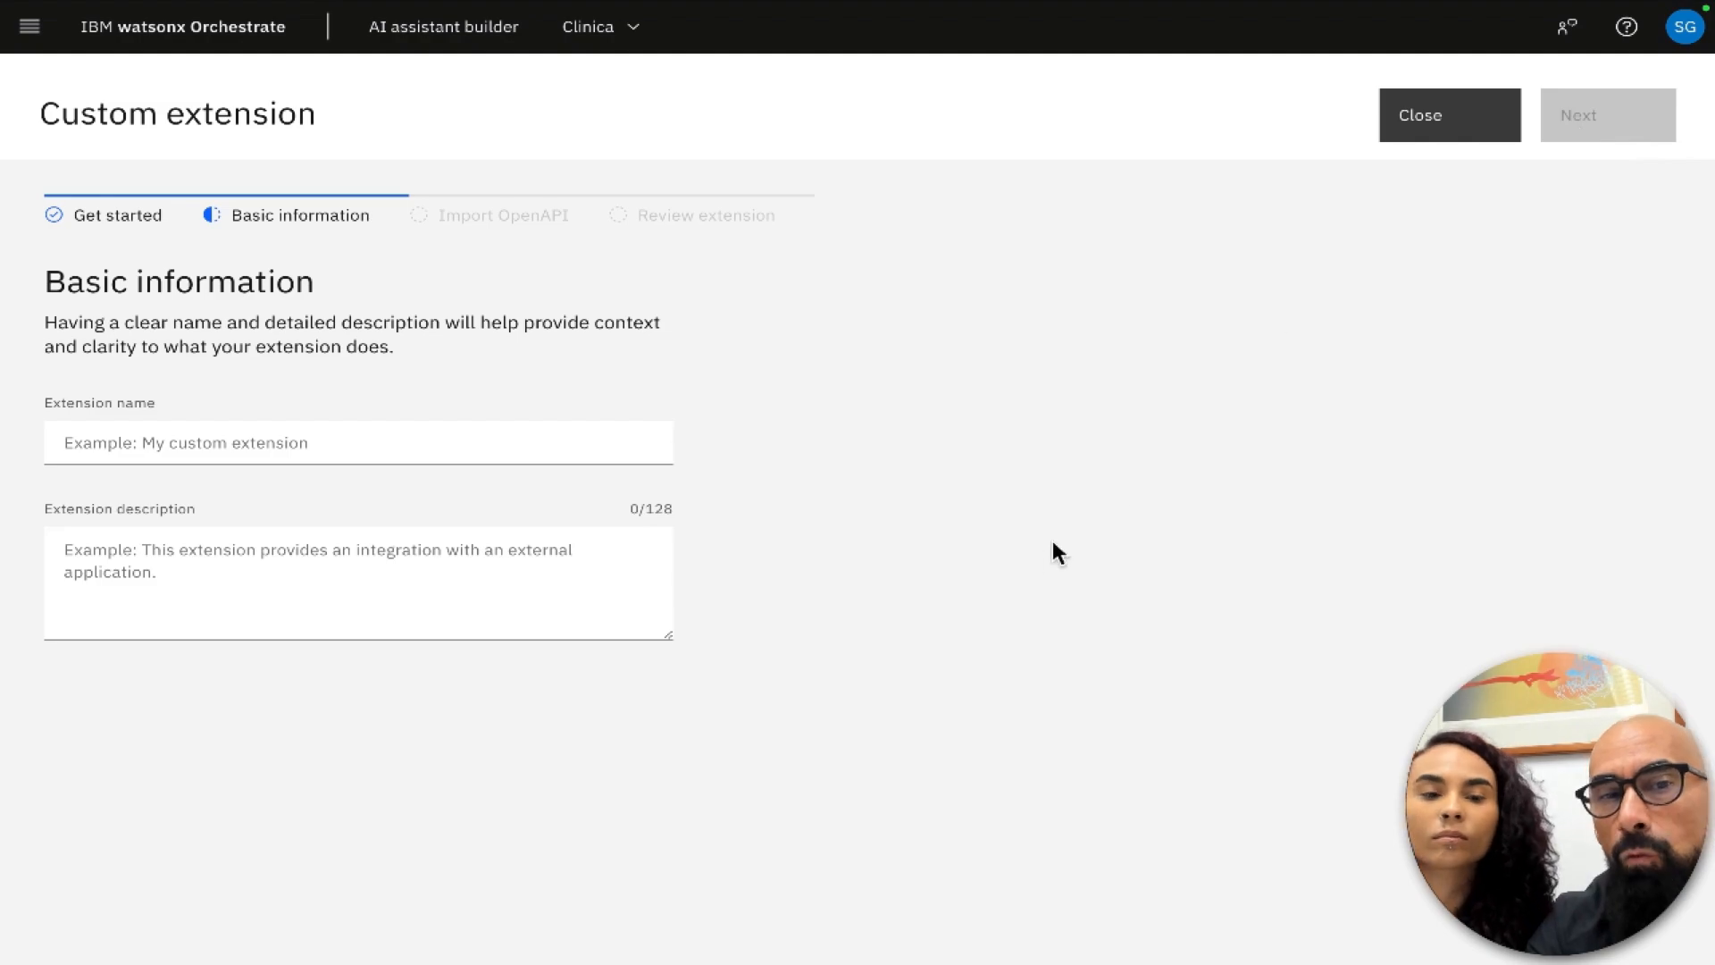
{"action": "left_click", "coordinate": [304, 438]}
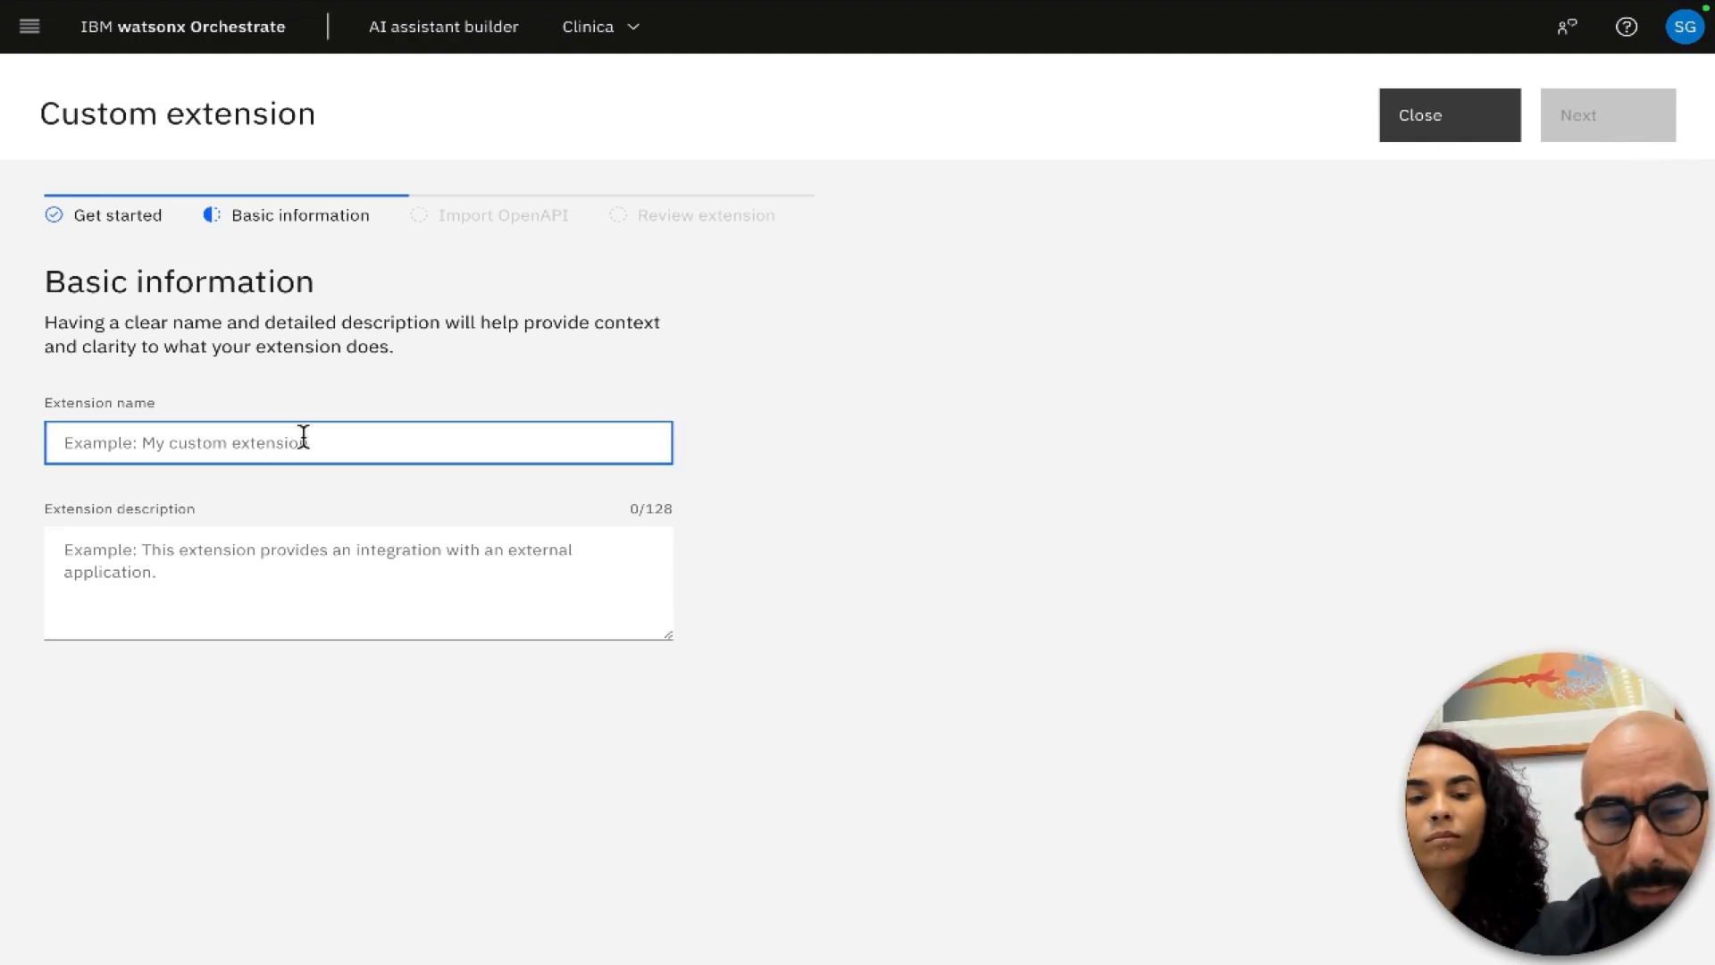
{"action": "type", "text": "Demo"}
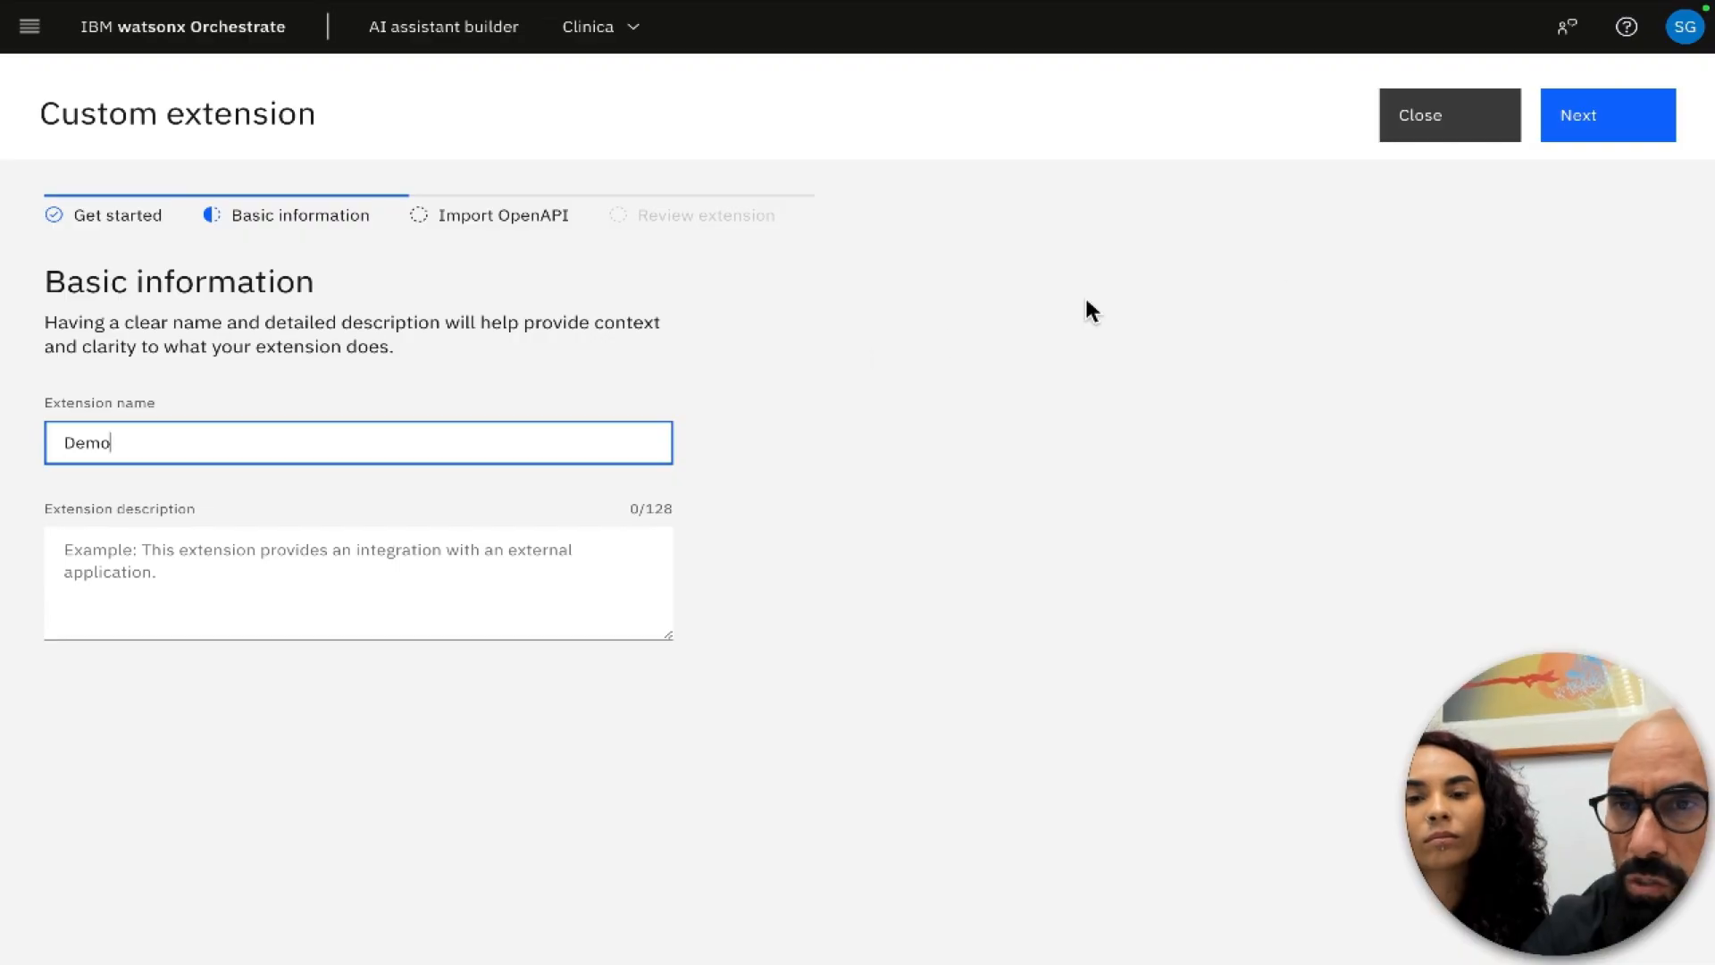
{"action": "left_click", "coordinate": [96, 561]}
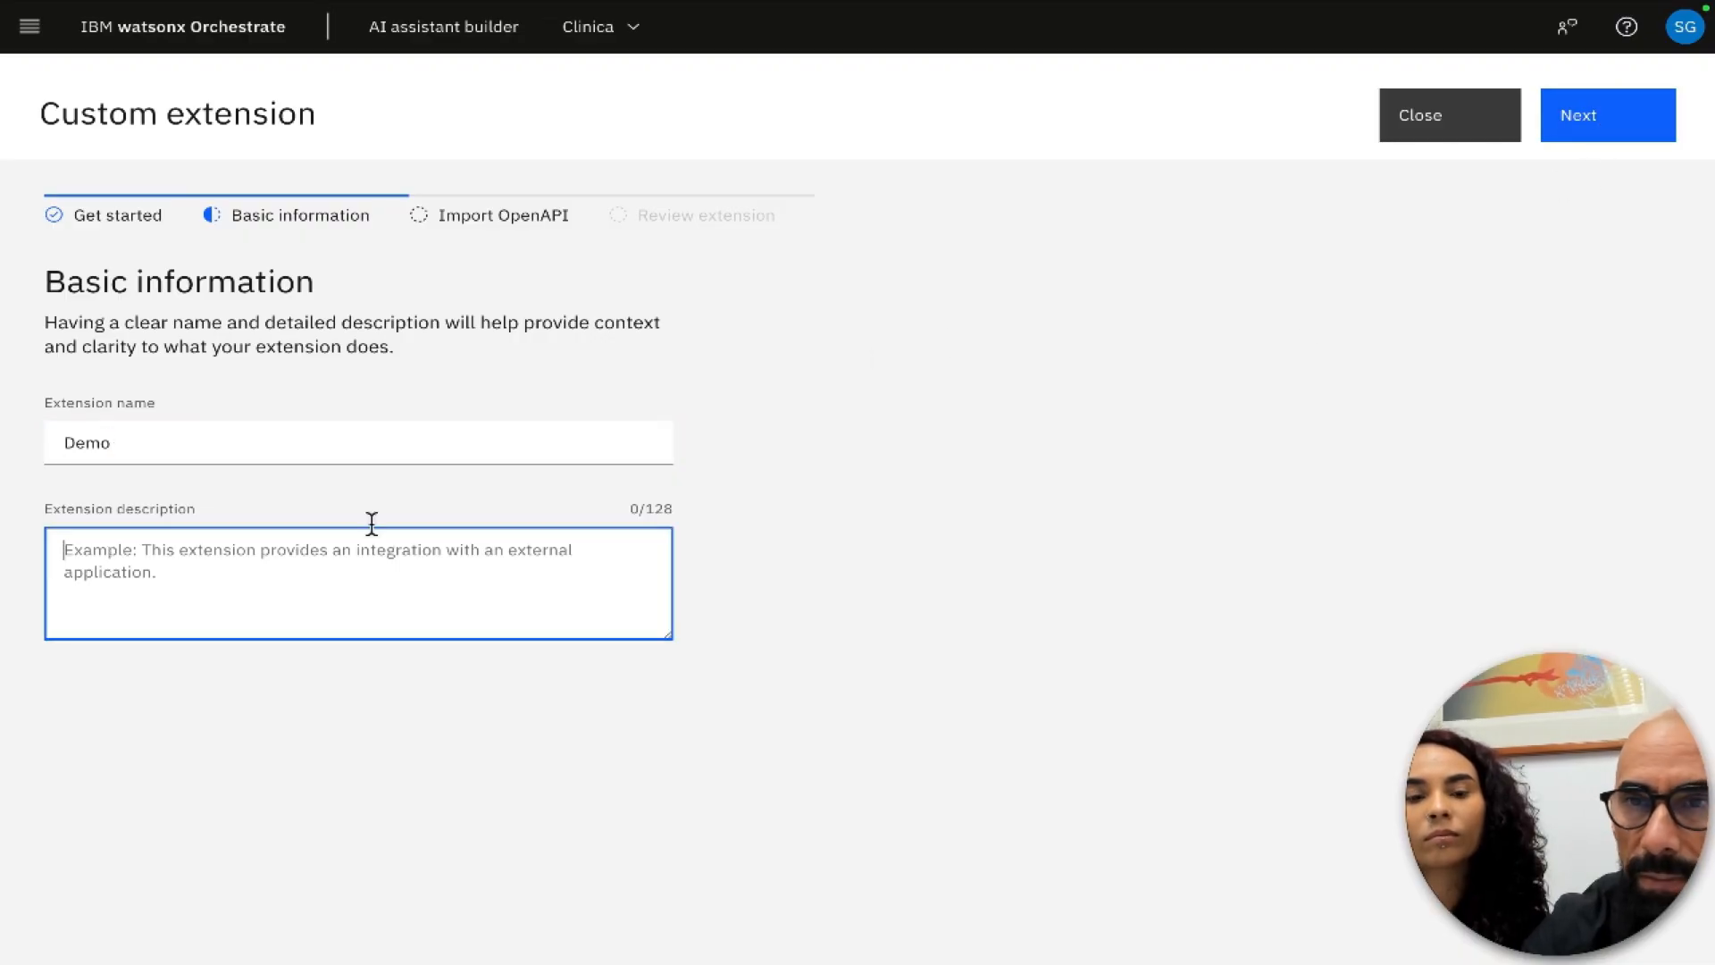
{"action": "left_click", "coordinate": [1621, 121]}
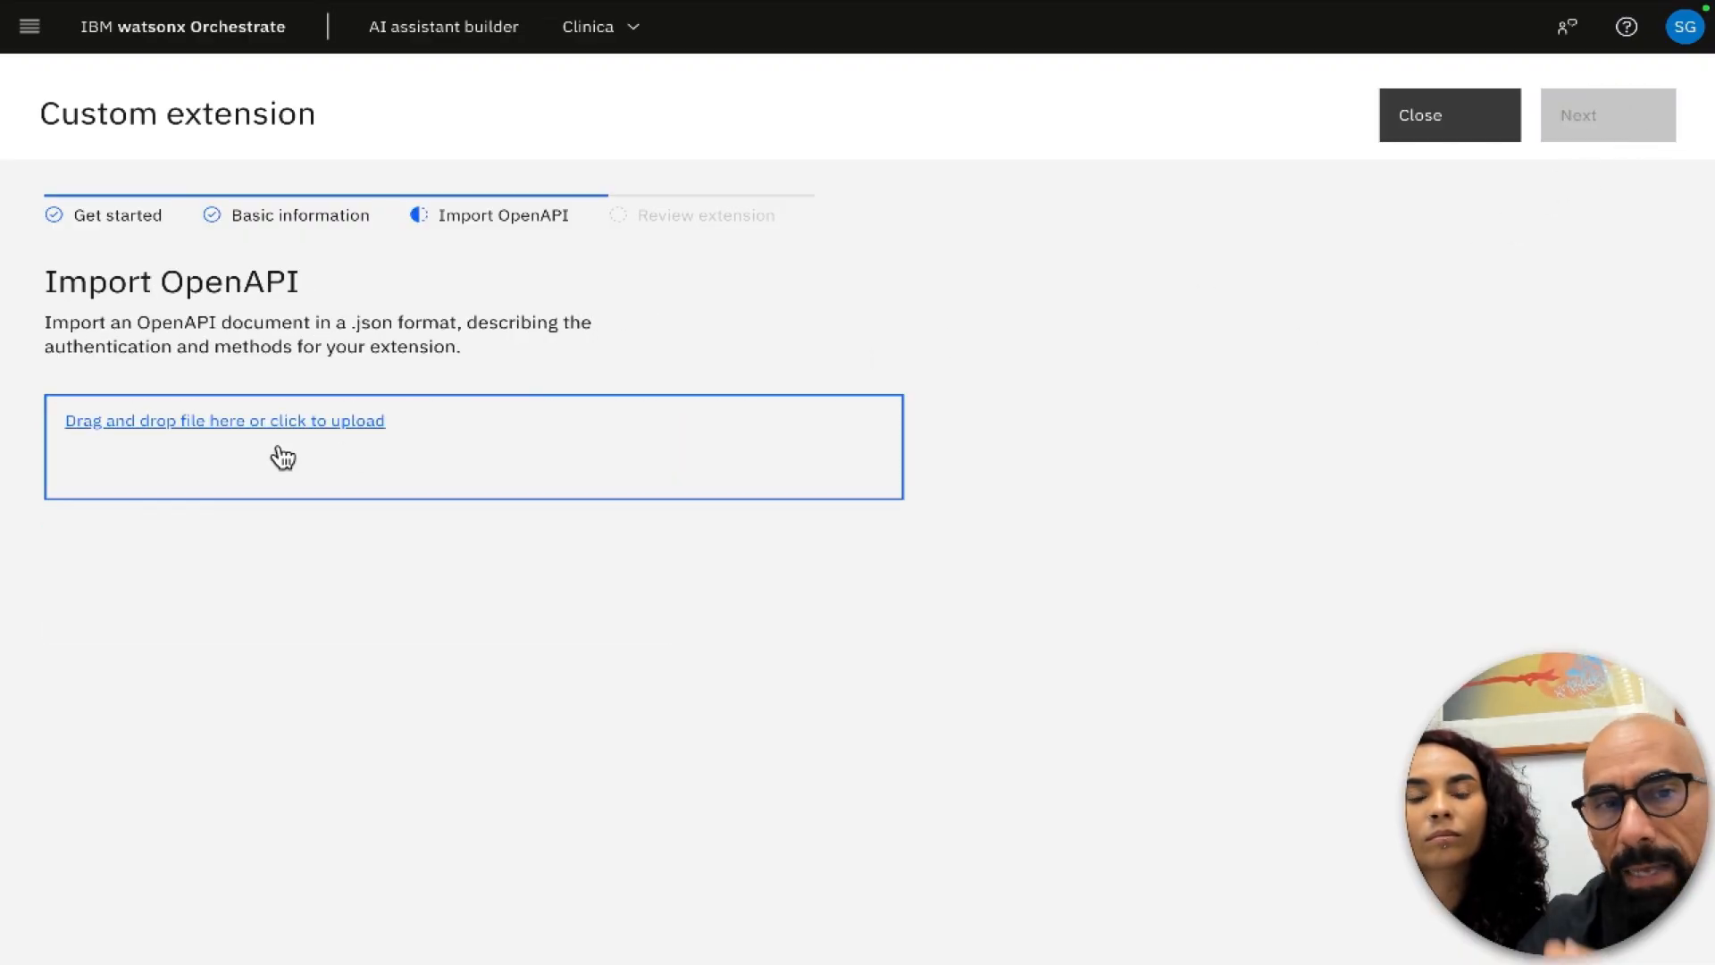
{"action": "left_click_drag", "start_coordinate": [162, 279], "coordinate": [309, 279]}
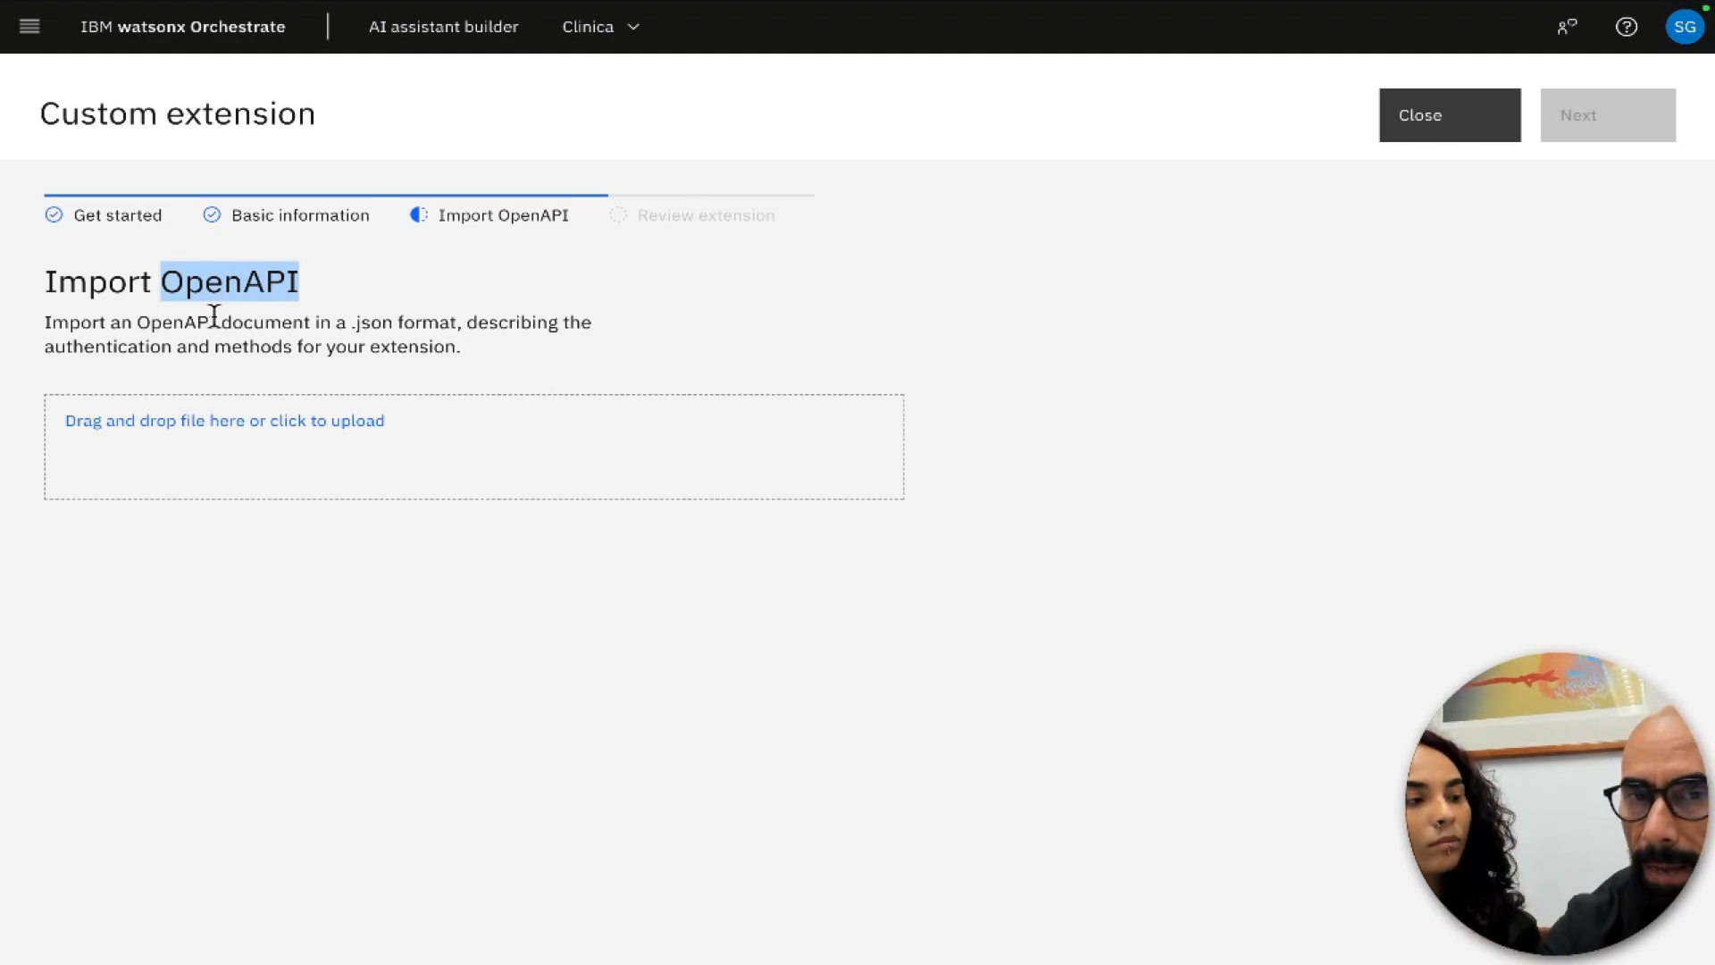
{"action": "left_click", "coordinate": [1441, 137]}
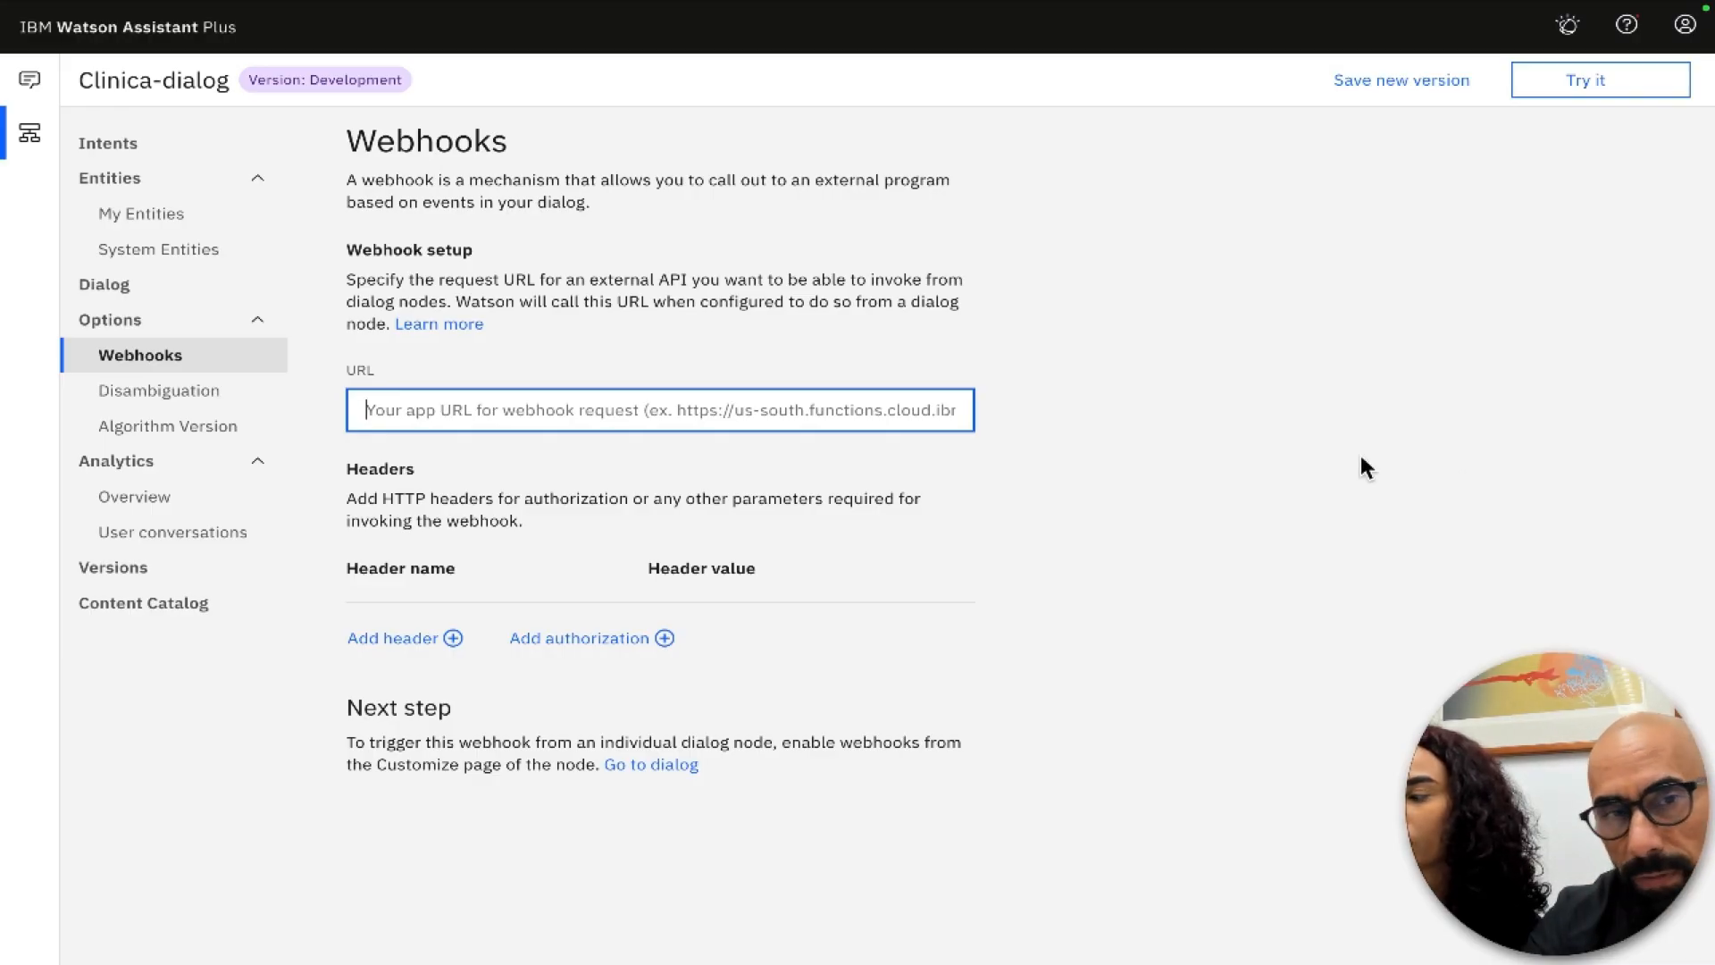
- Open the dialog nodes of Clinica-dialog in Watson Assistant, expand the Agendar consulta node, and examine its slots
{"action": "left_click", "coordinate": [105, 284]}
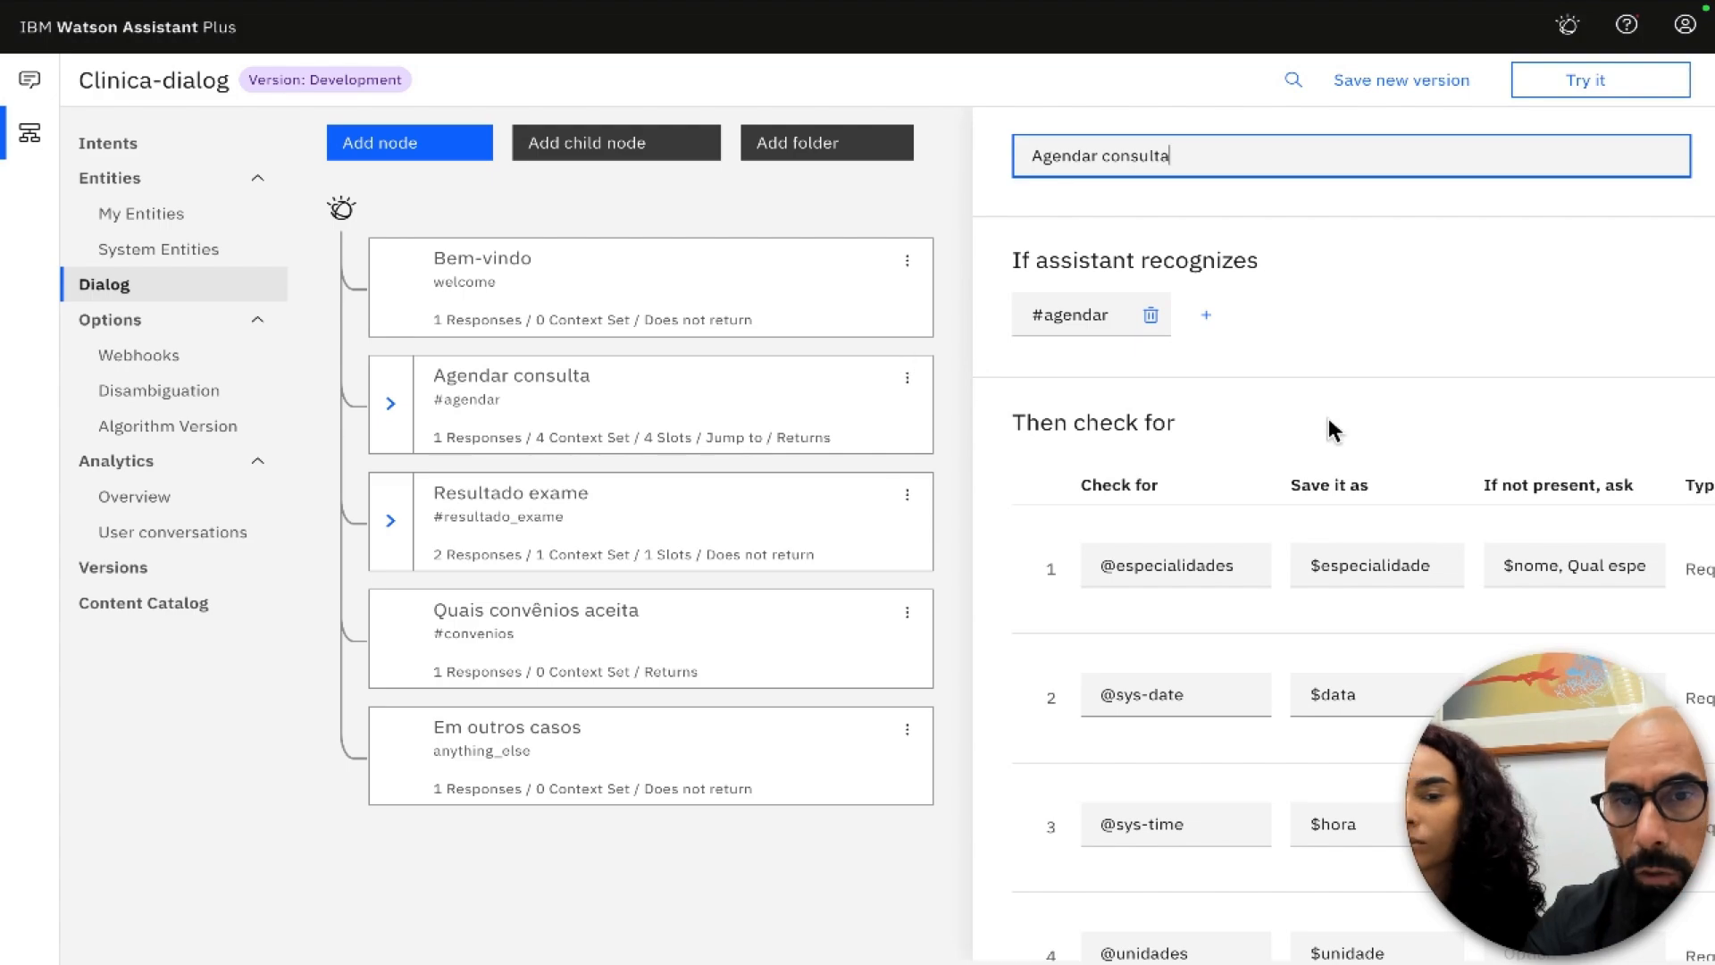
{"action": "left_click", "coordinate": [393, 404]}
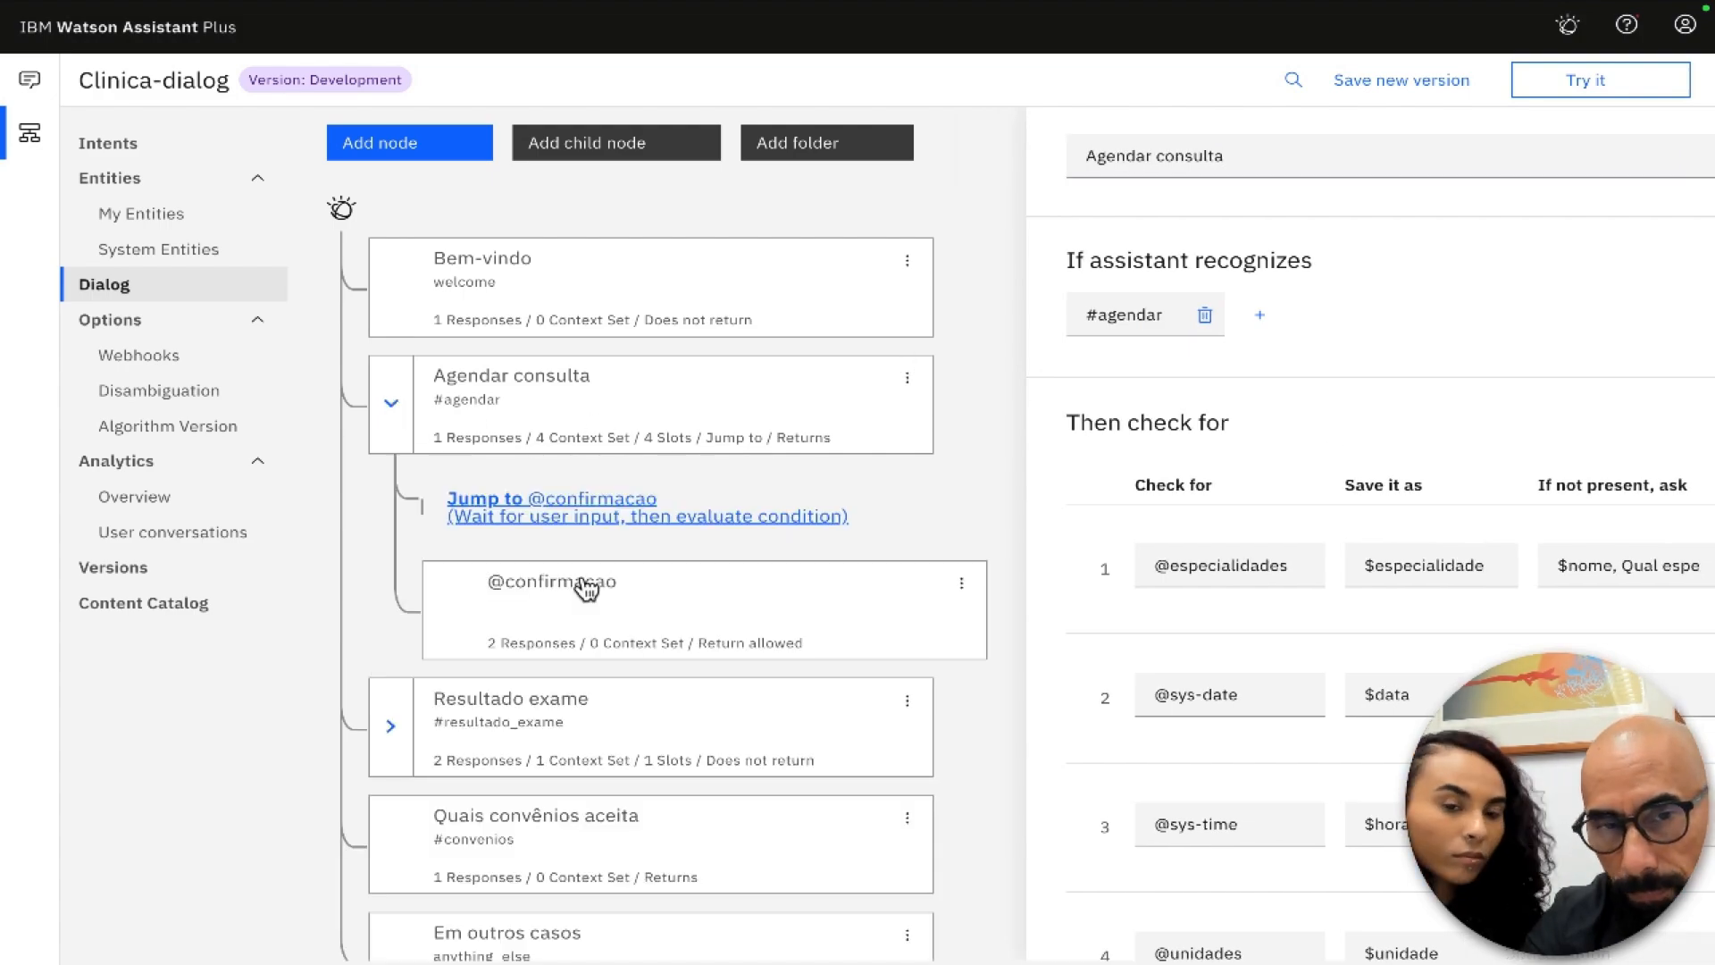
{"action": "scroll", "coordinate": [586, 585], "scroll_direction": "down", "scroll_amount": 1}
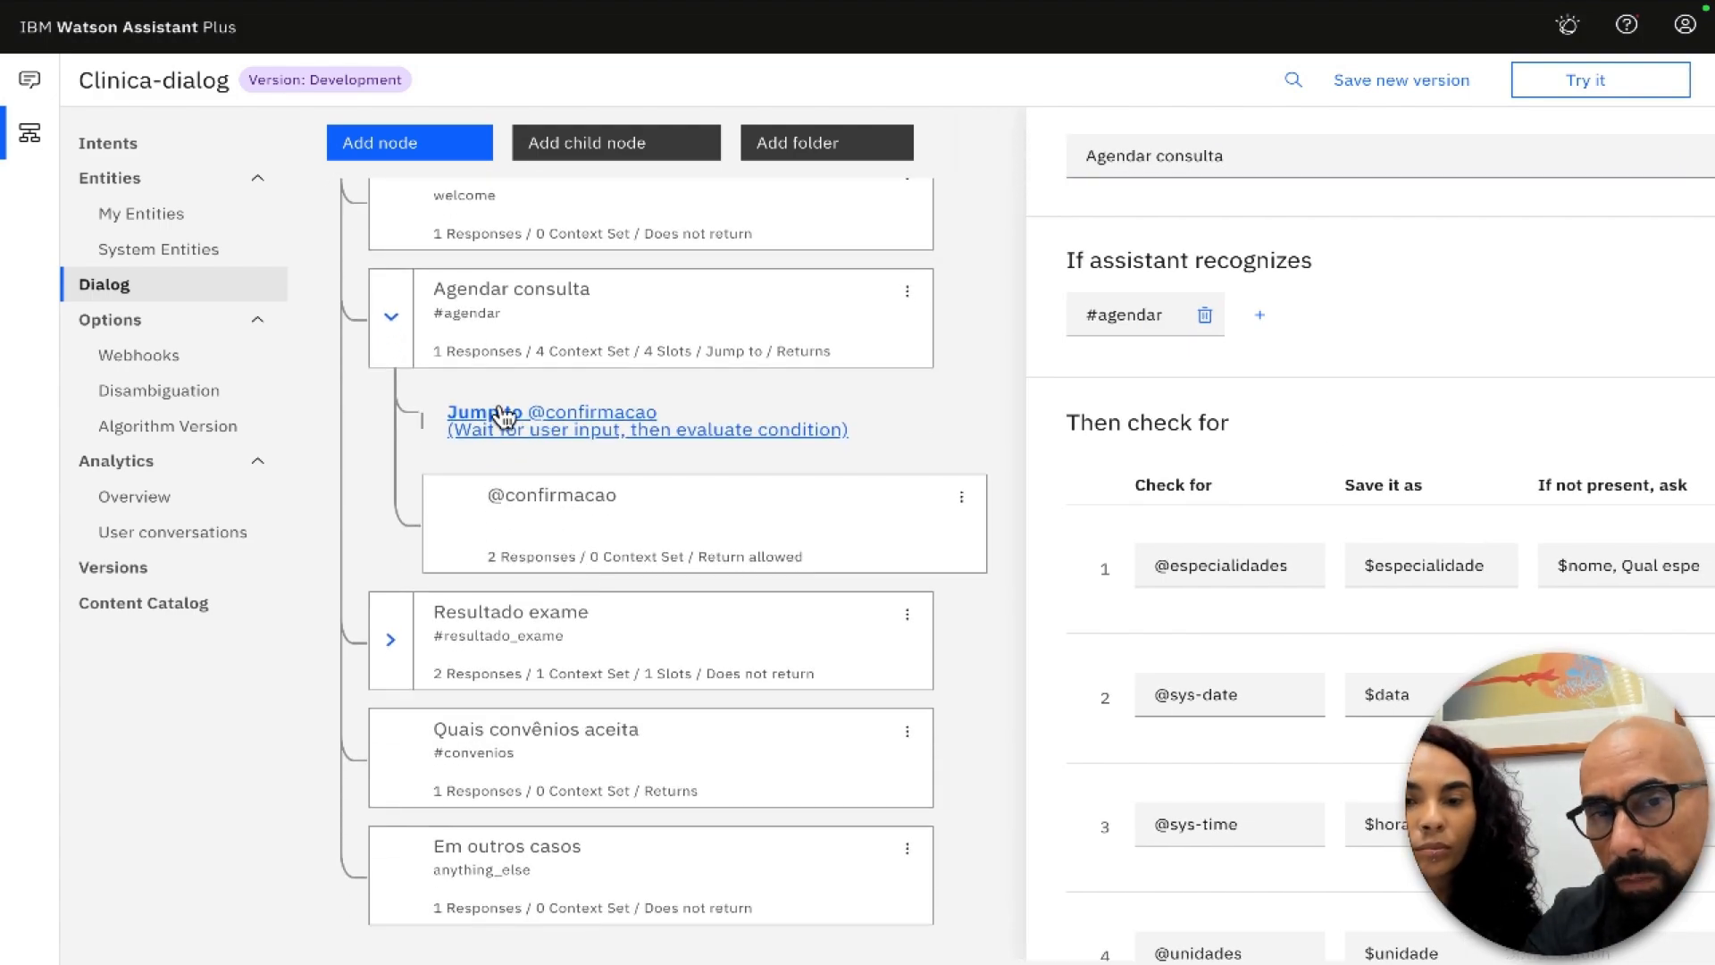
{"action": "left_click", "coordinate": [577, 313]}
{"action": "scroll", "coordinate": [1252, 557], "scroll_direction": "down", "scroll_amount": 1}
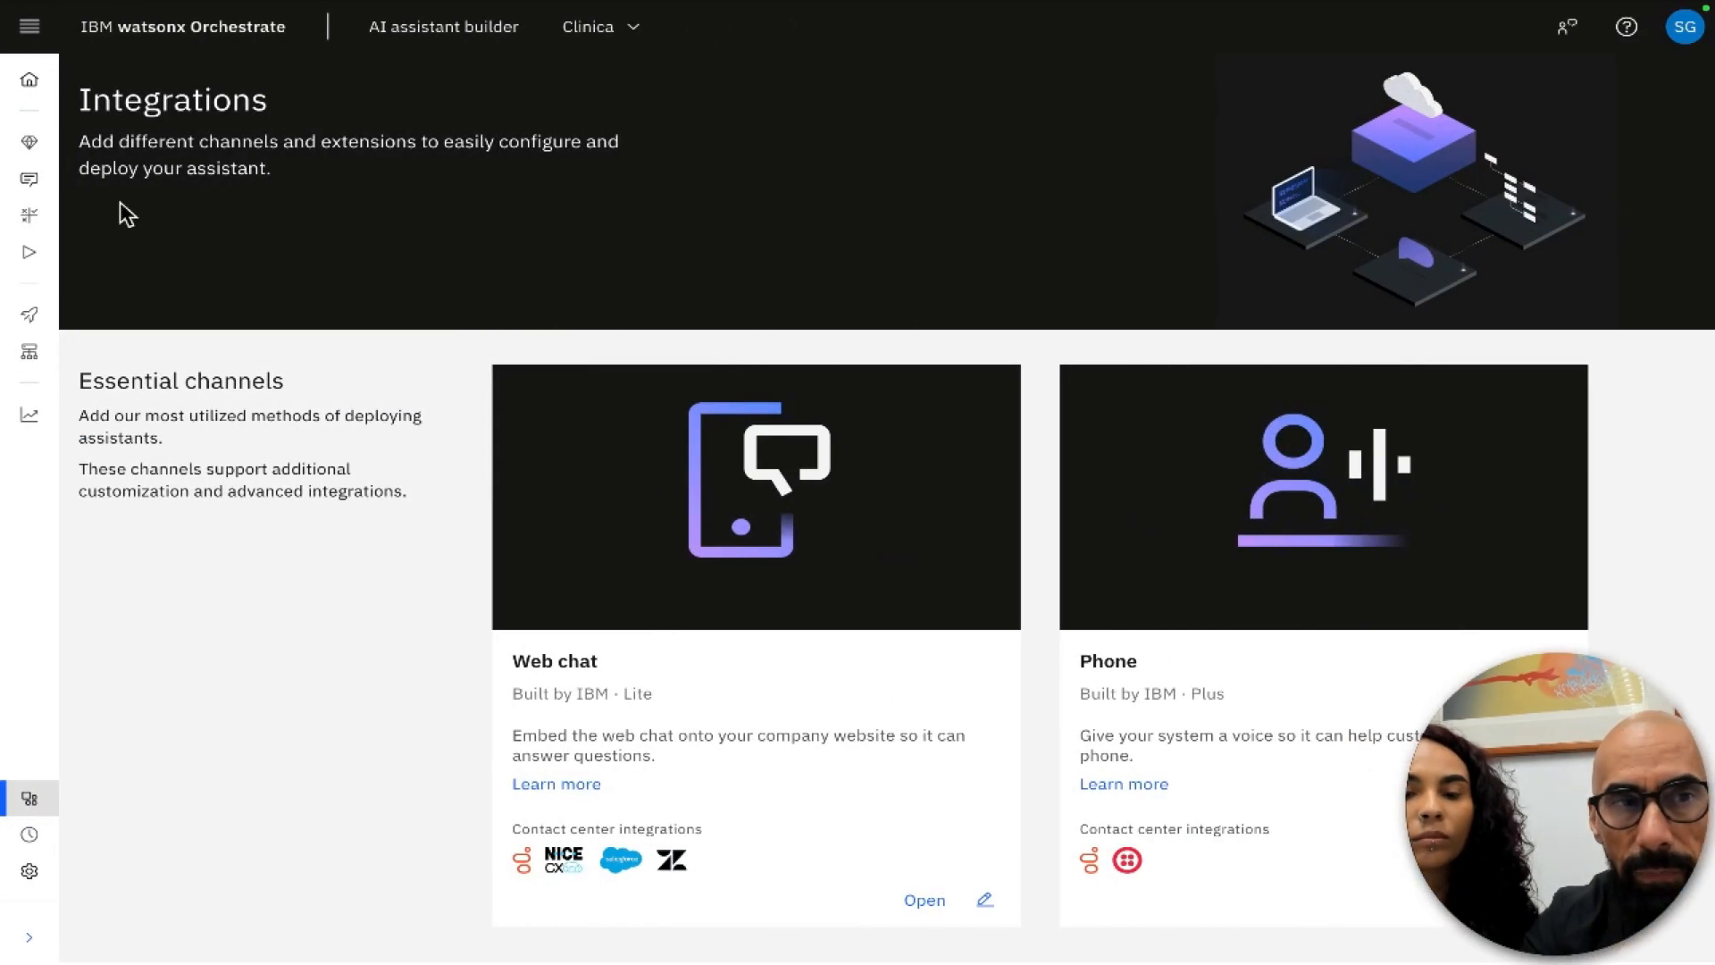
- Switch to watsonx Orchestrate and open the Agendar consulta action from the Clinica assistant's actions list
{"action": "left_click", "coordinate": [75, 142]}
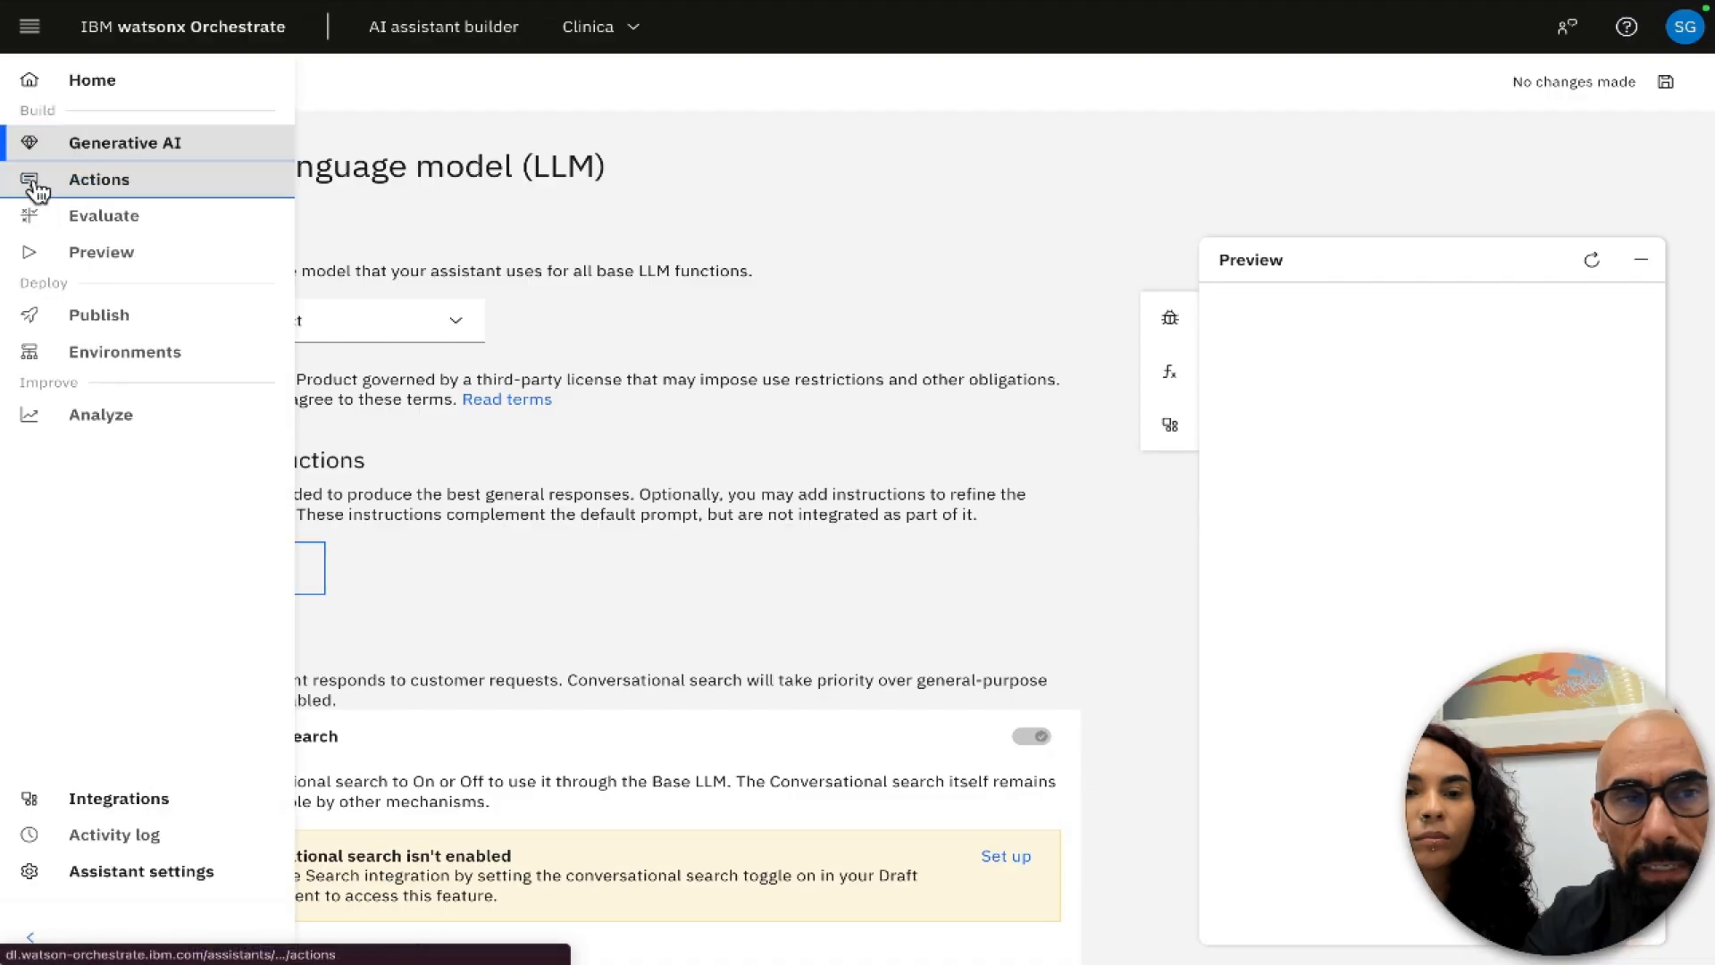
{"action": "left_click", "coordinate": [38, 184]}
{"action": "left_click", "coordinate": [30, 143]}
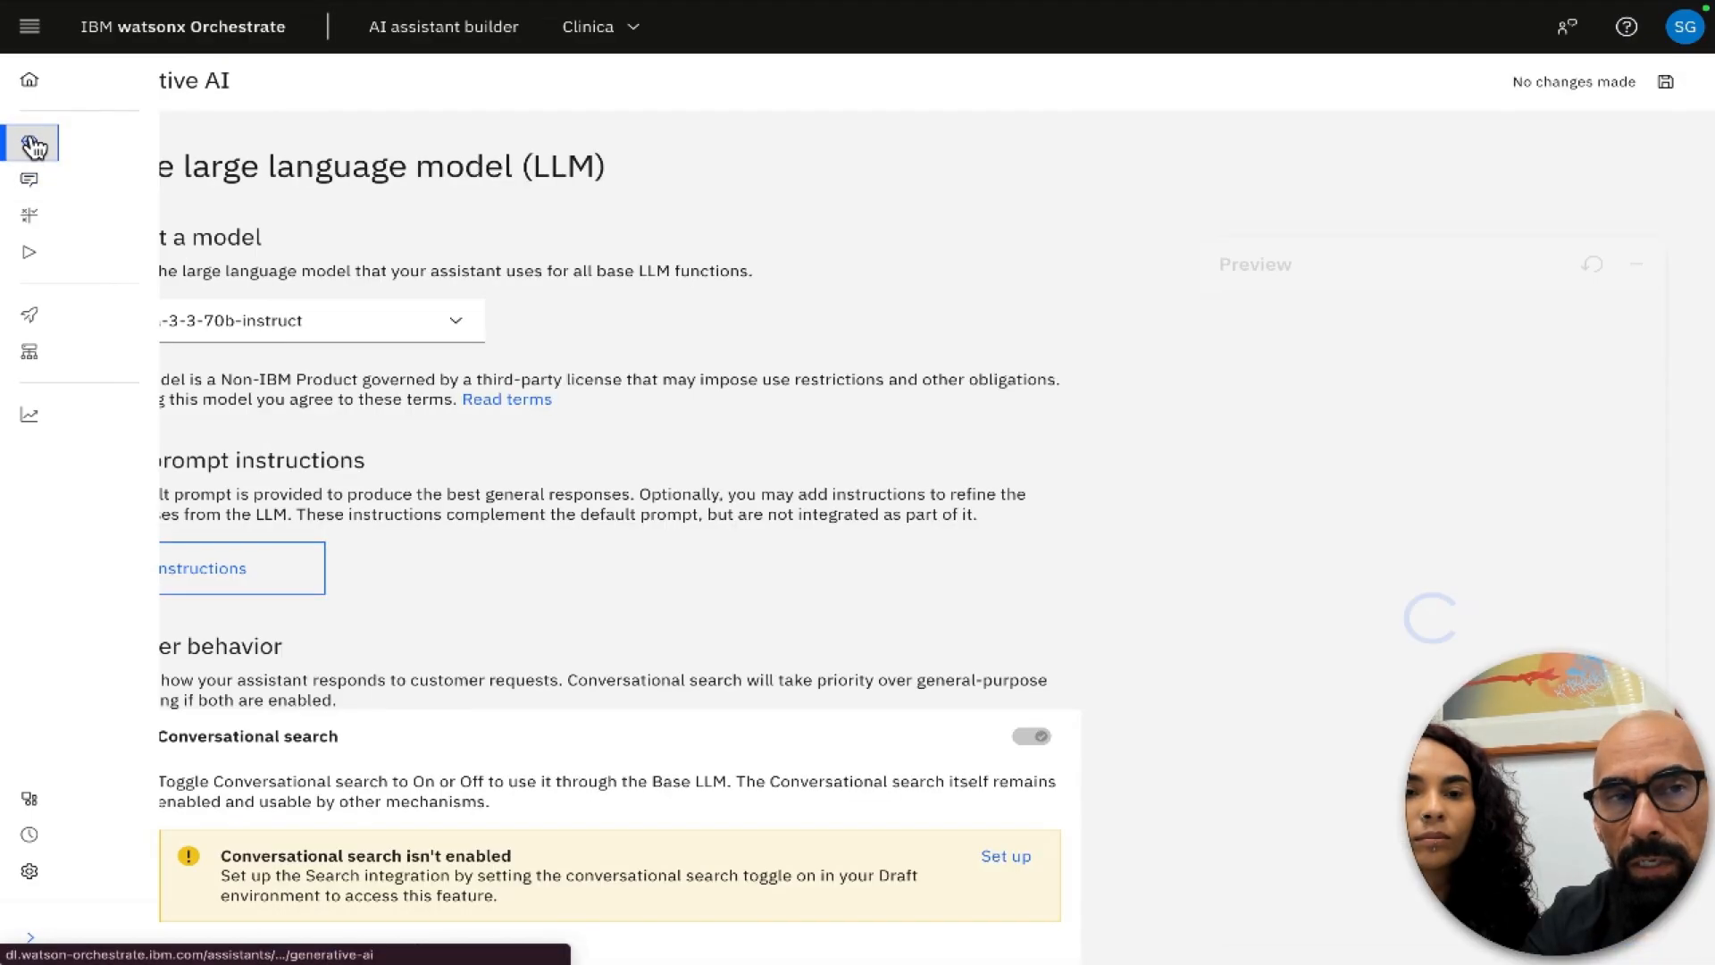
{"action": "left_click", "coordinate": [36, 189]}
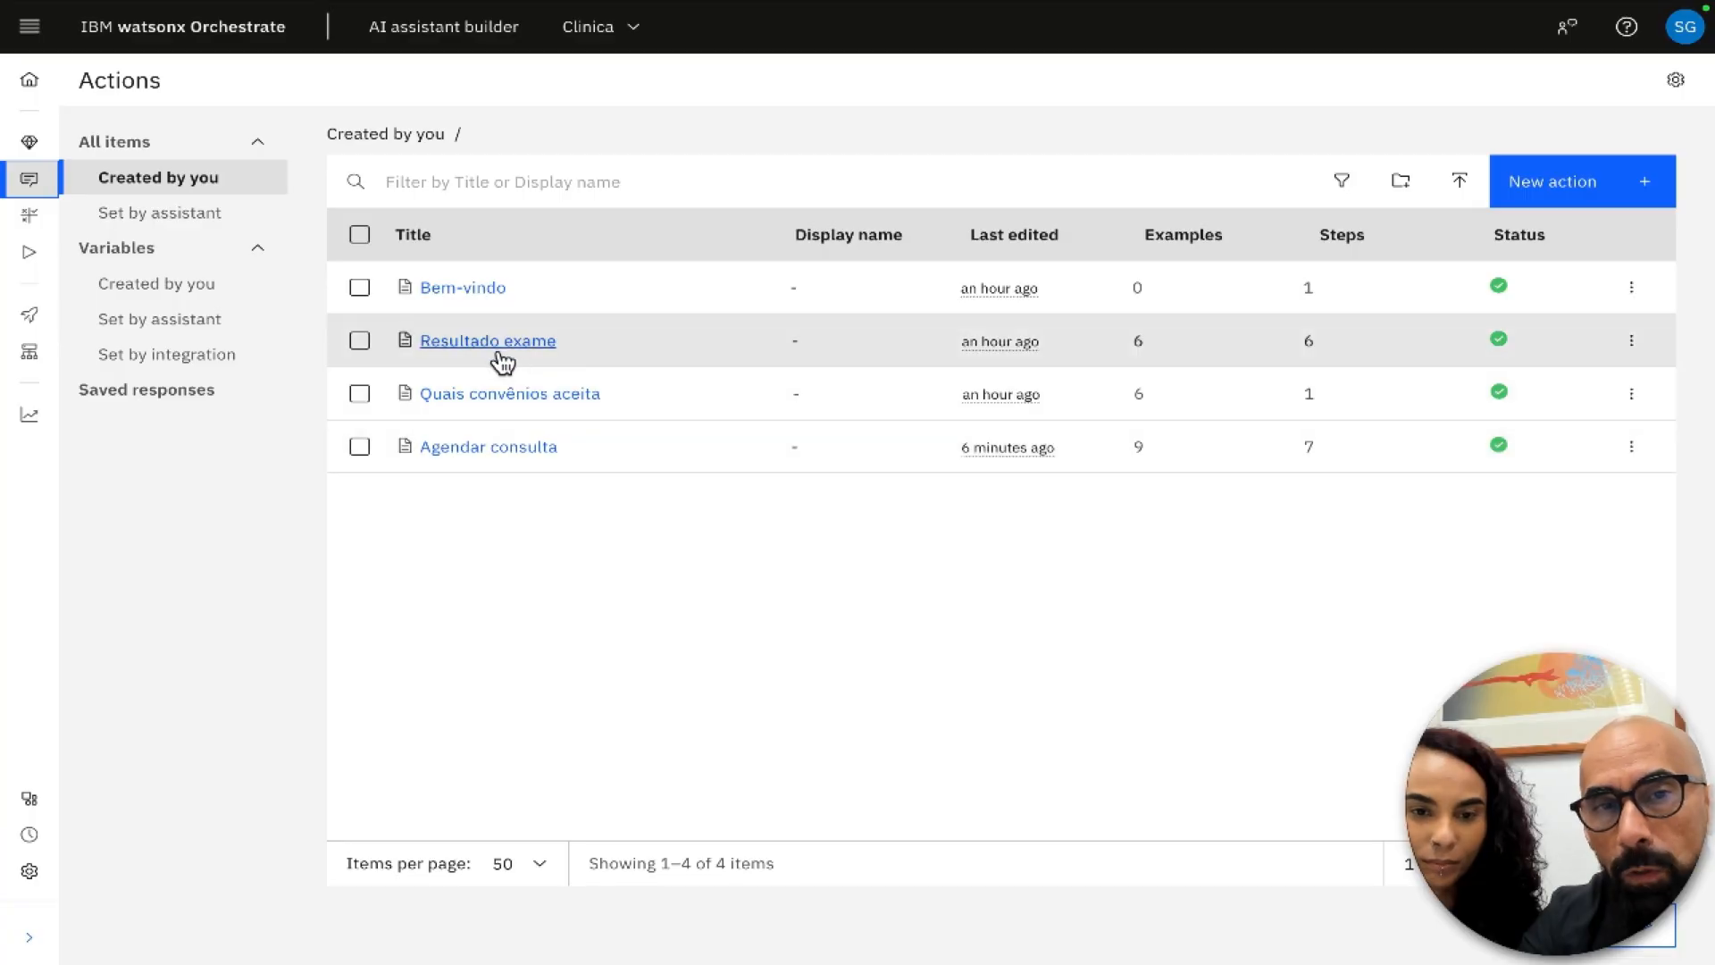
{"action": "left_click", "coordinate": [491, 452]}
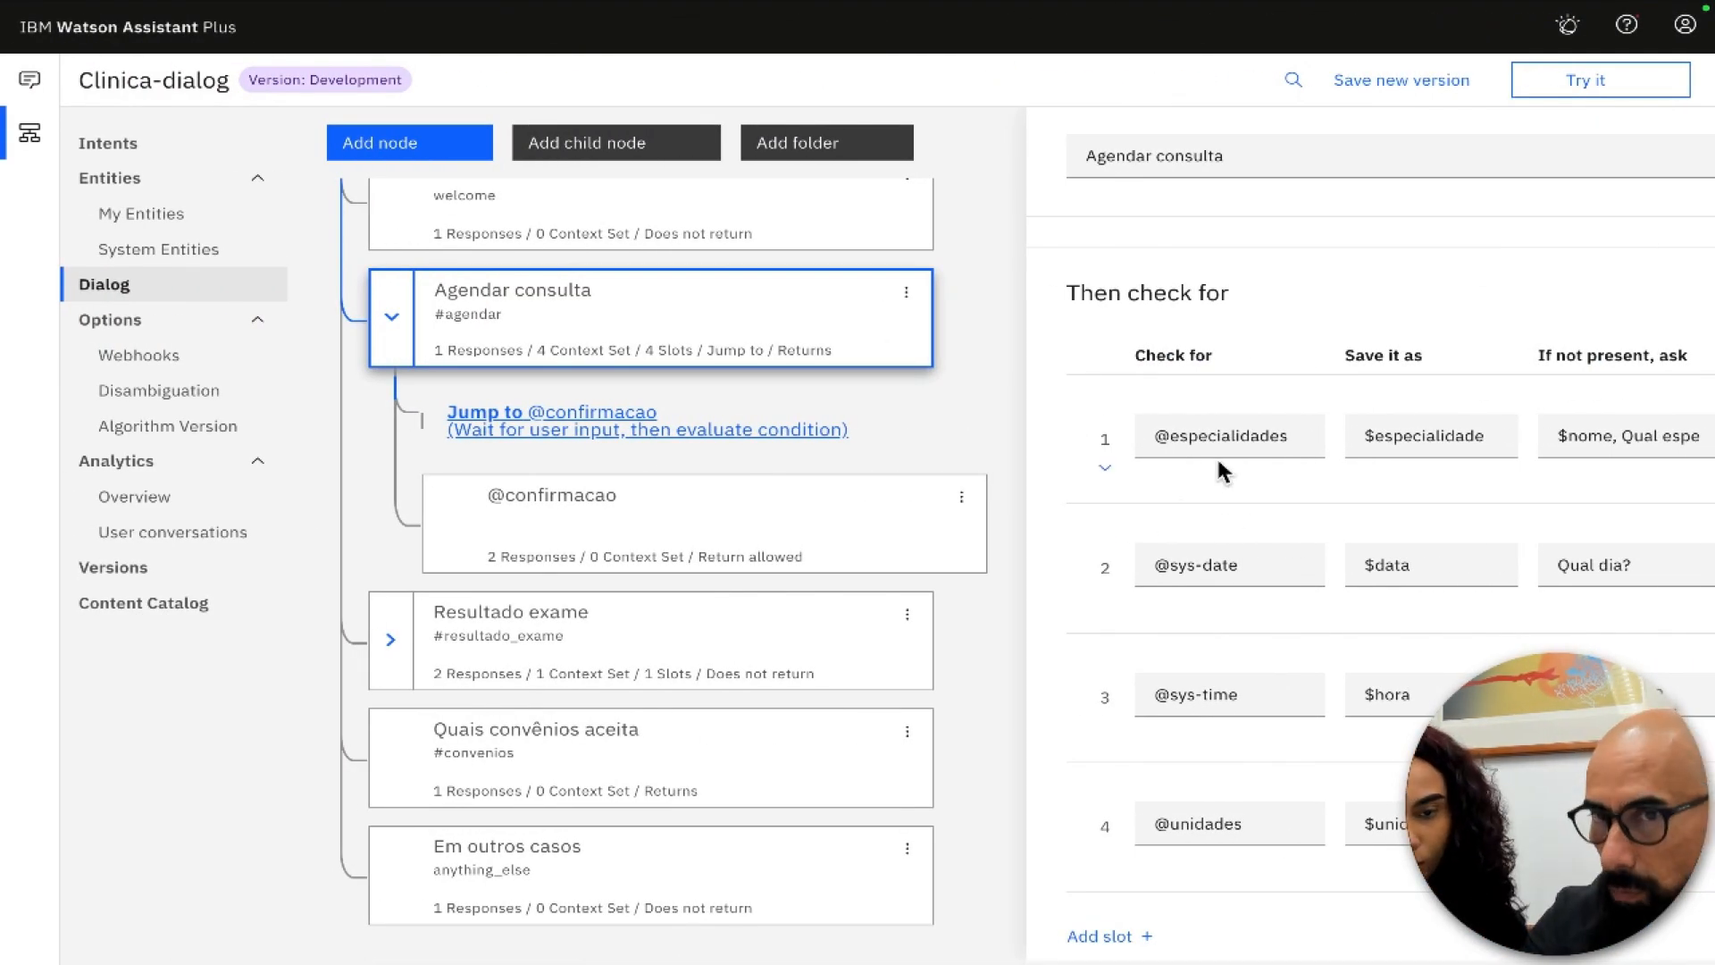
{"action": "scroll", "coordinate": [1237, 441], "scroll_direction": "right", "scroll_amount": 1}
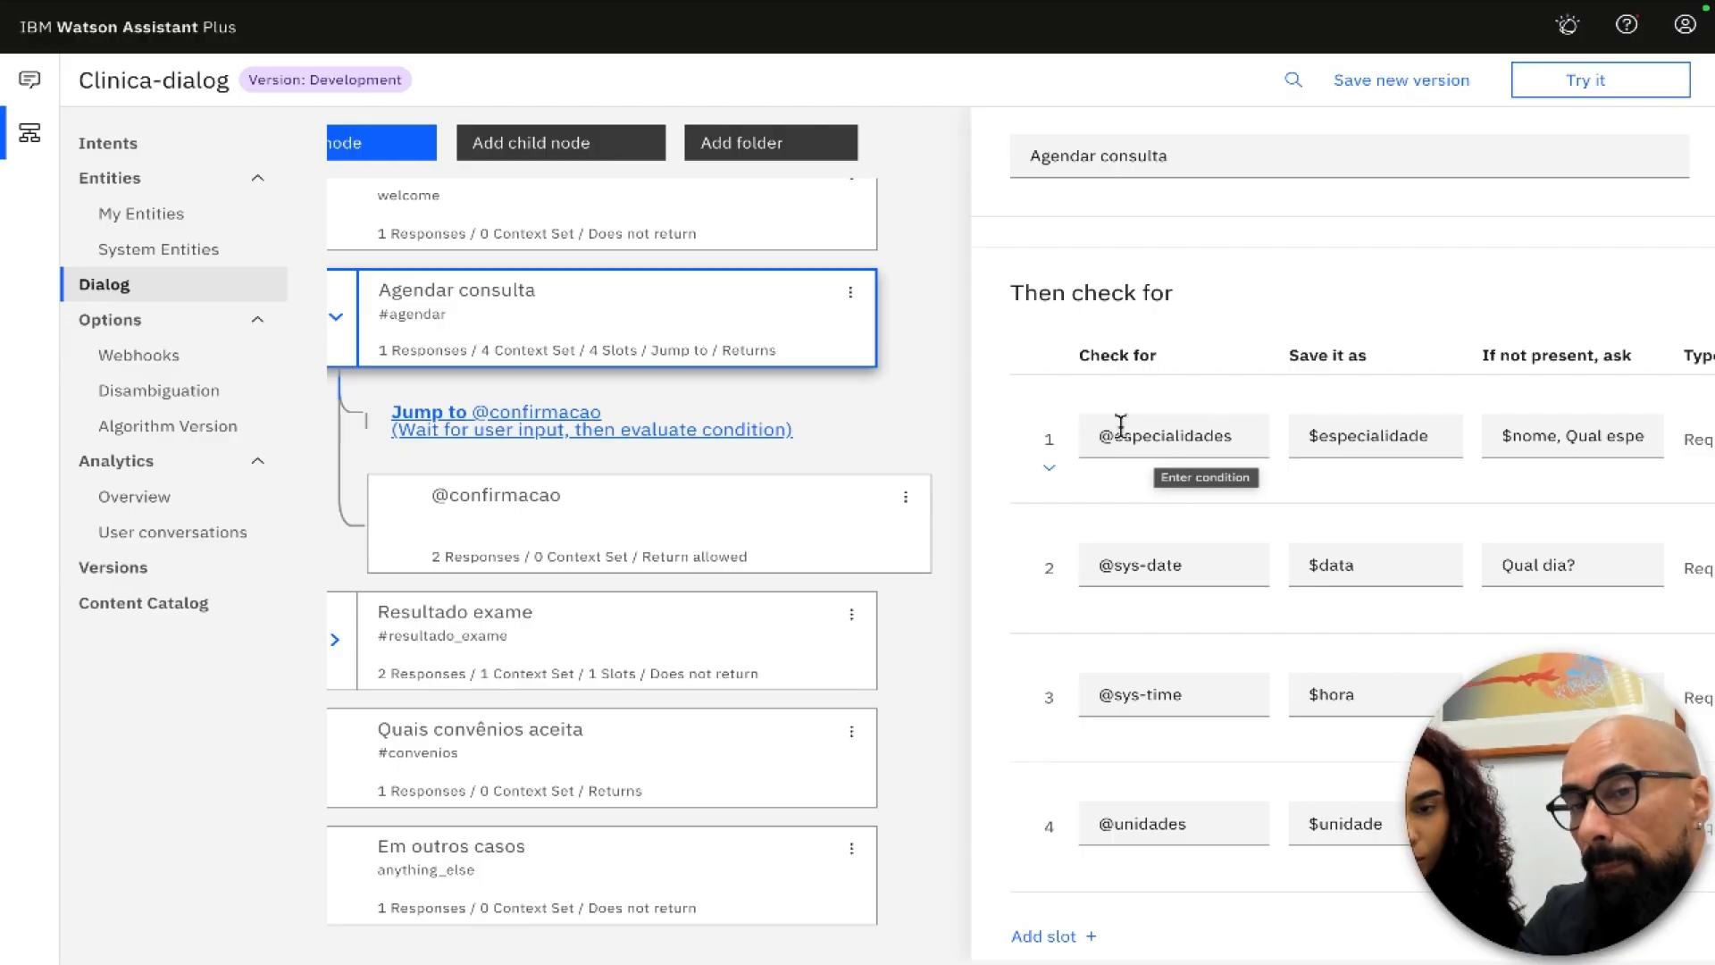
{"action": "scroll", "coordinate": [1158, 439], "scroll_direction": "right", "scroll_amount": 3}
{"action": "scroll", "coordinate": [1158, 439], "scroll_direction": "right", "scroll_amount": 1}
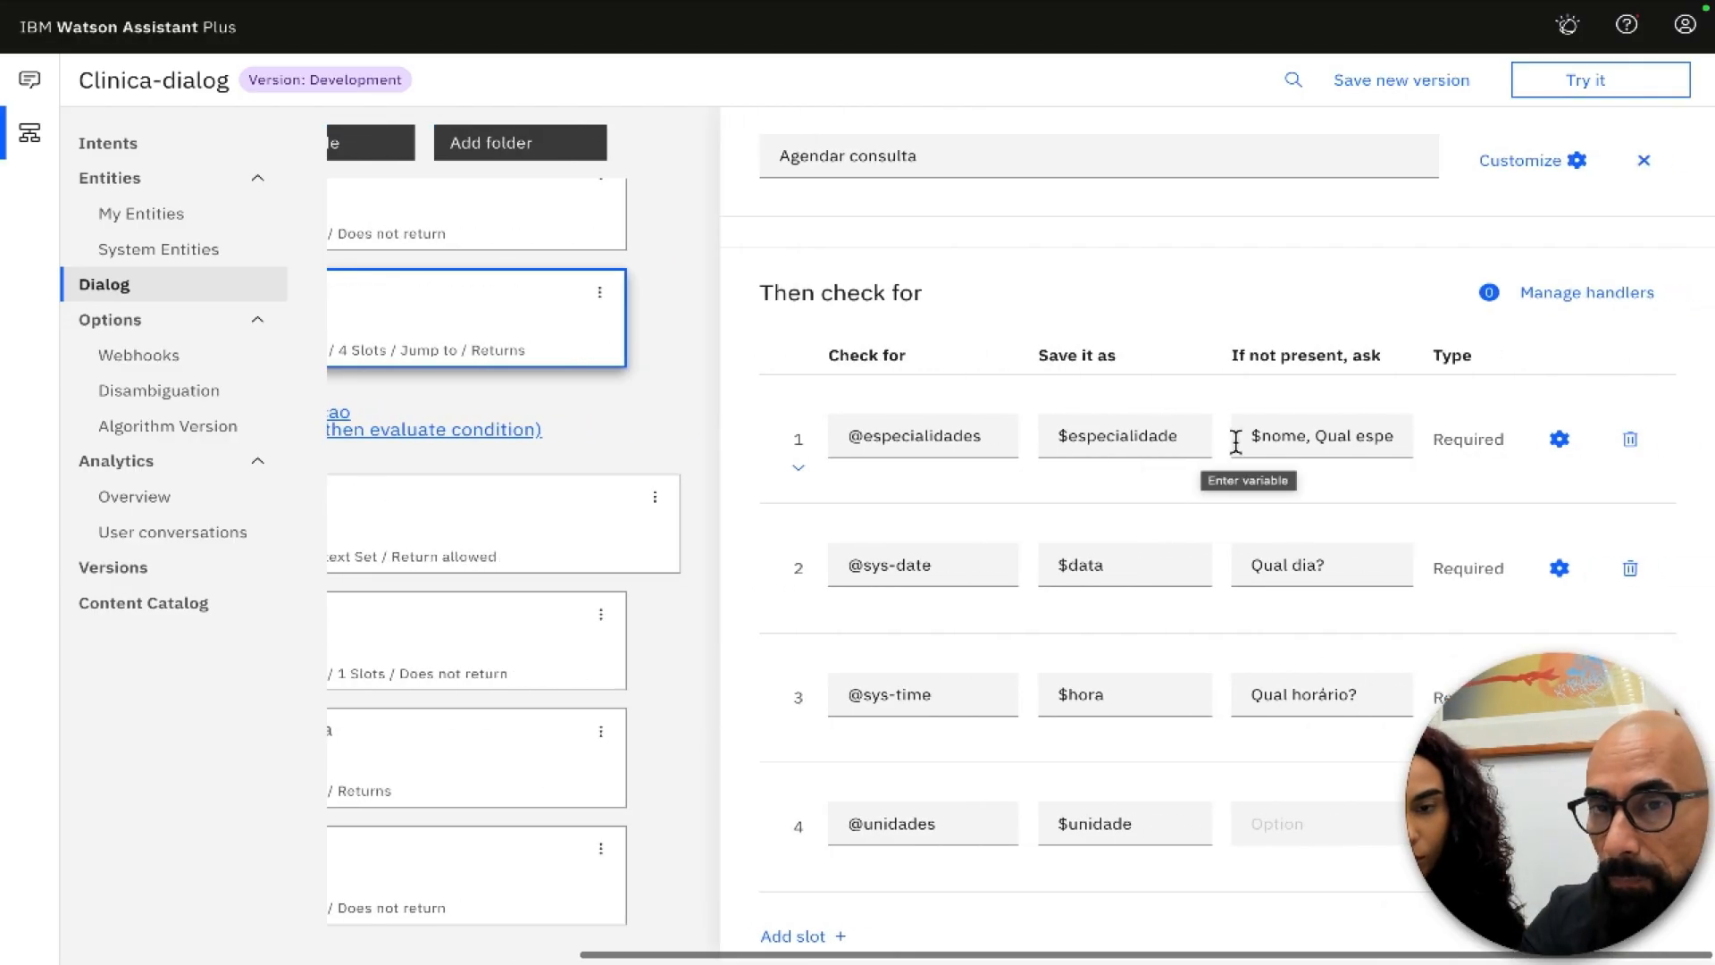
{"action": "left_click", "coordinate": [1560, 438]}
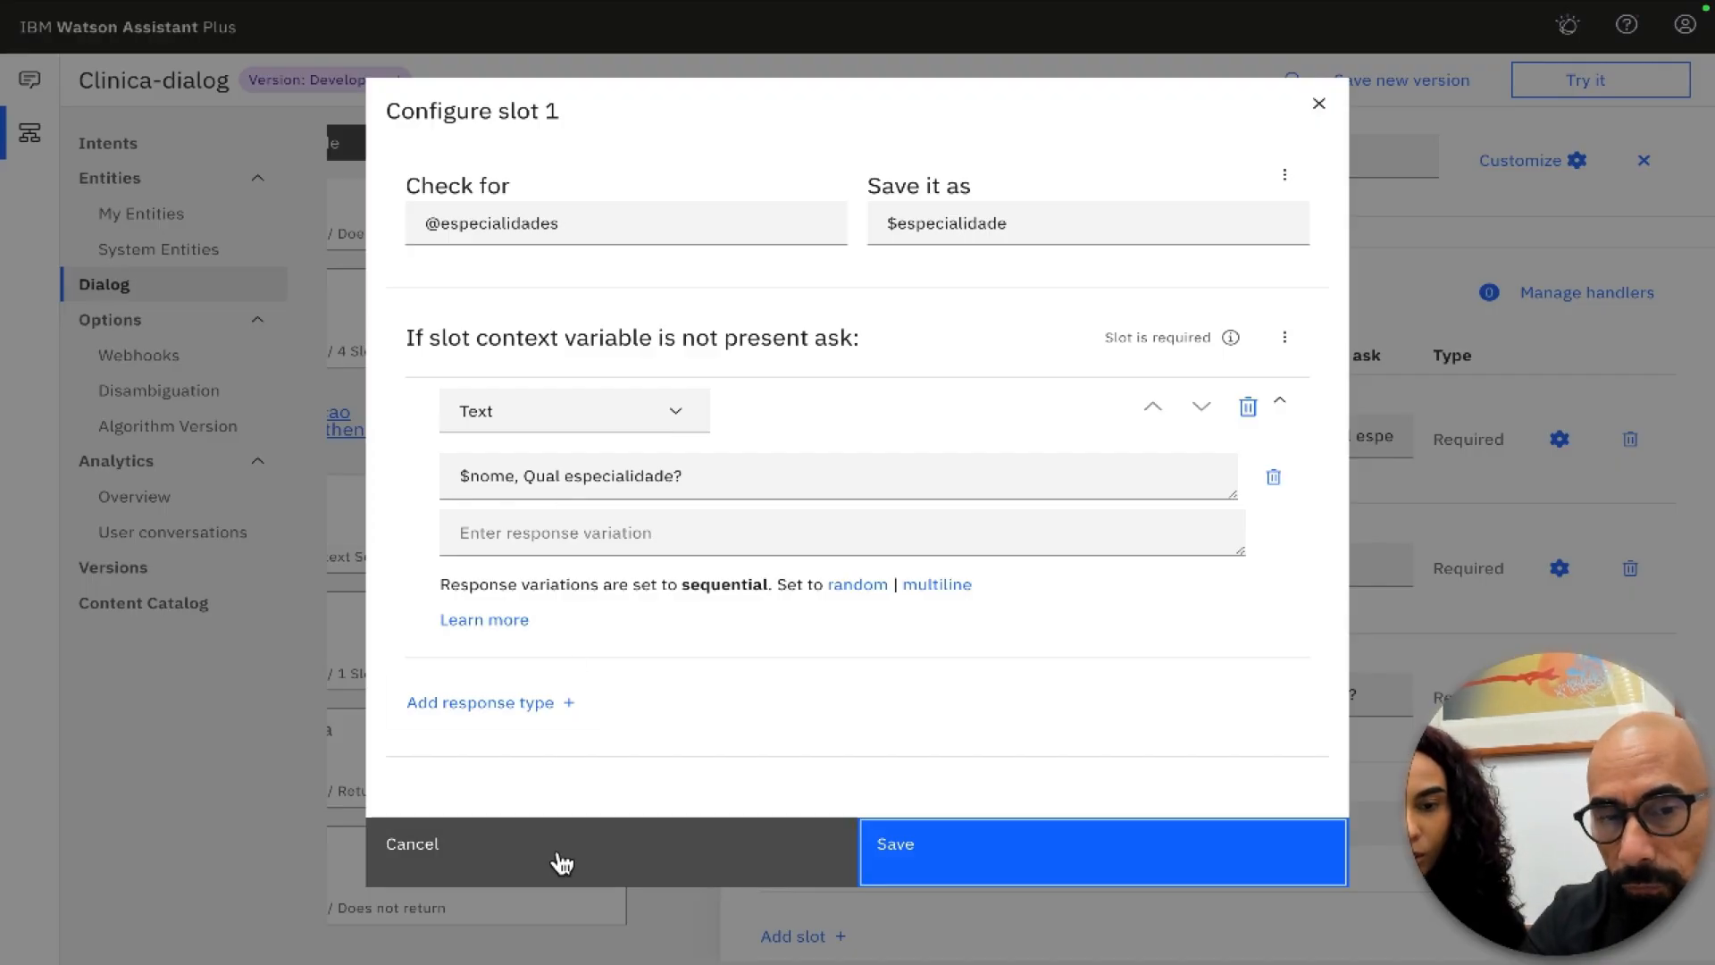
{"action": "left_click", "coordinate": [559, 856]}
{"action": "key", "text": "ctrl+Left"}
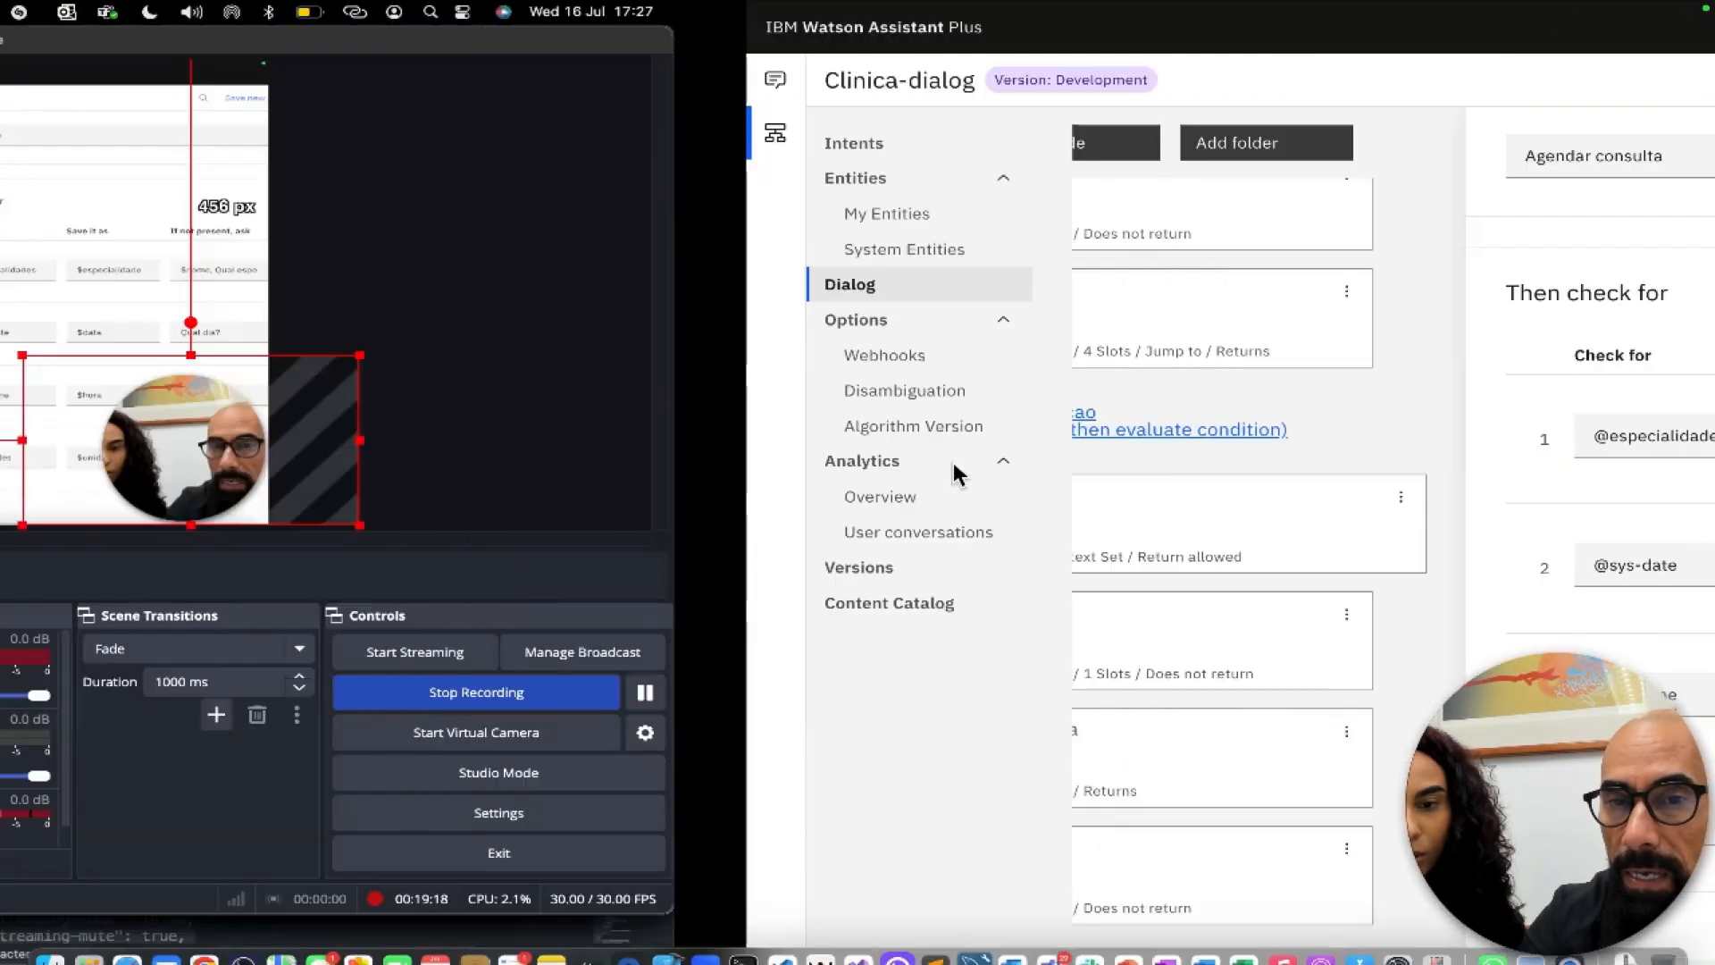
{"action": "key", "text": "ctrl+Right"}
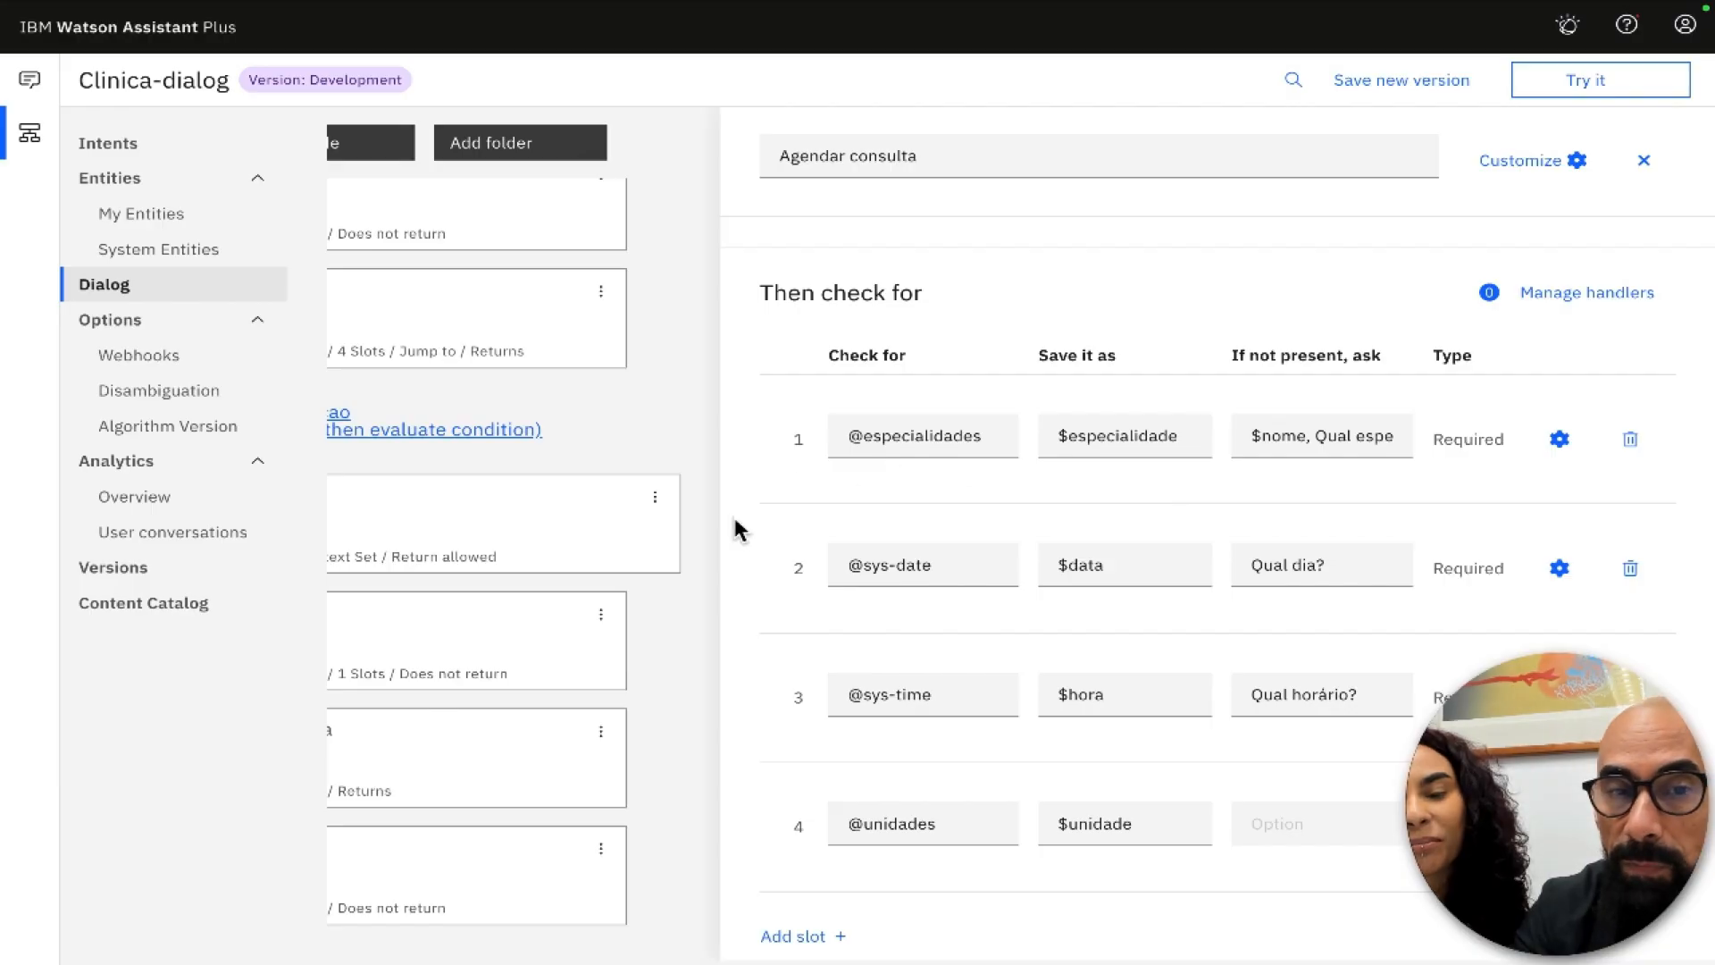
{"action": "scroll", "coordinate": [631, 444], "scroll_direction": "left", "scroll_amount": 1}
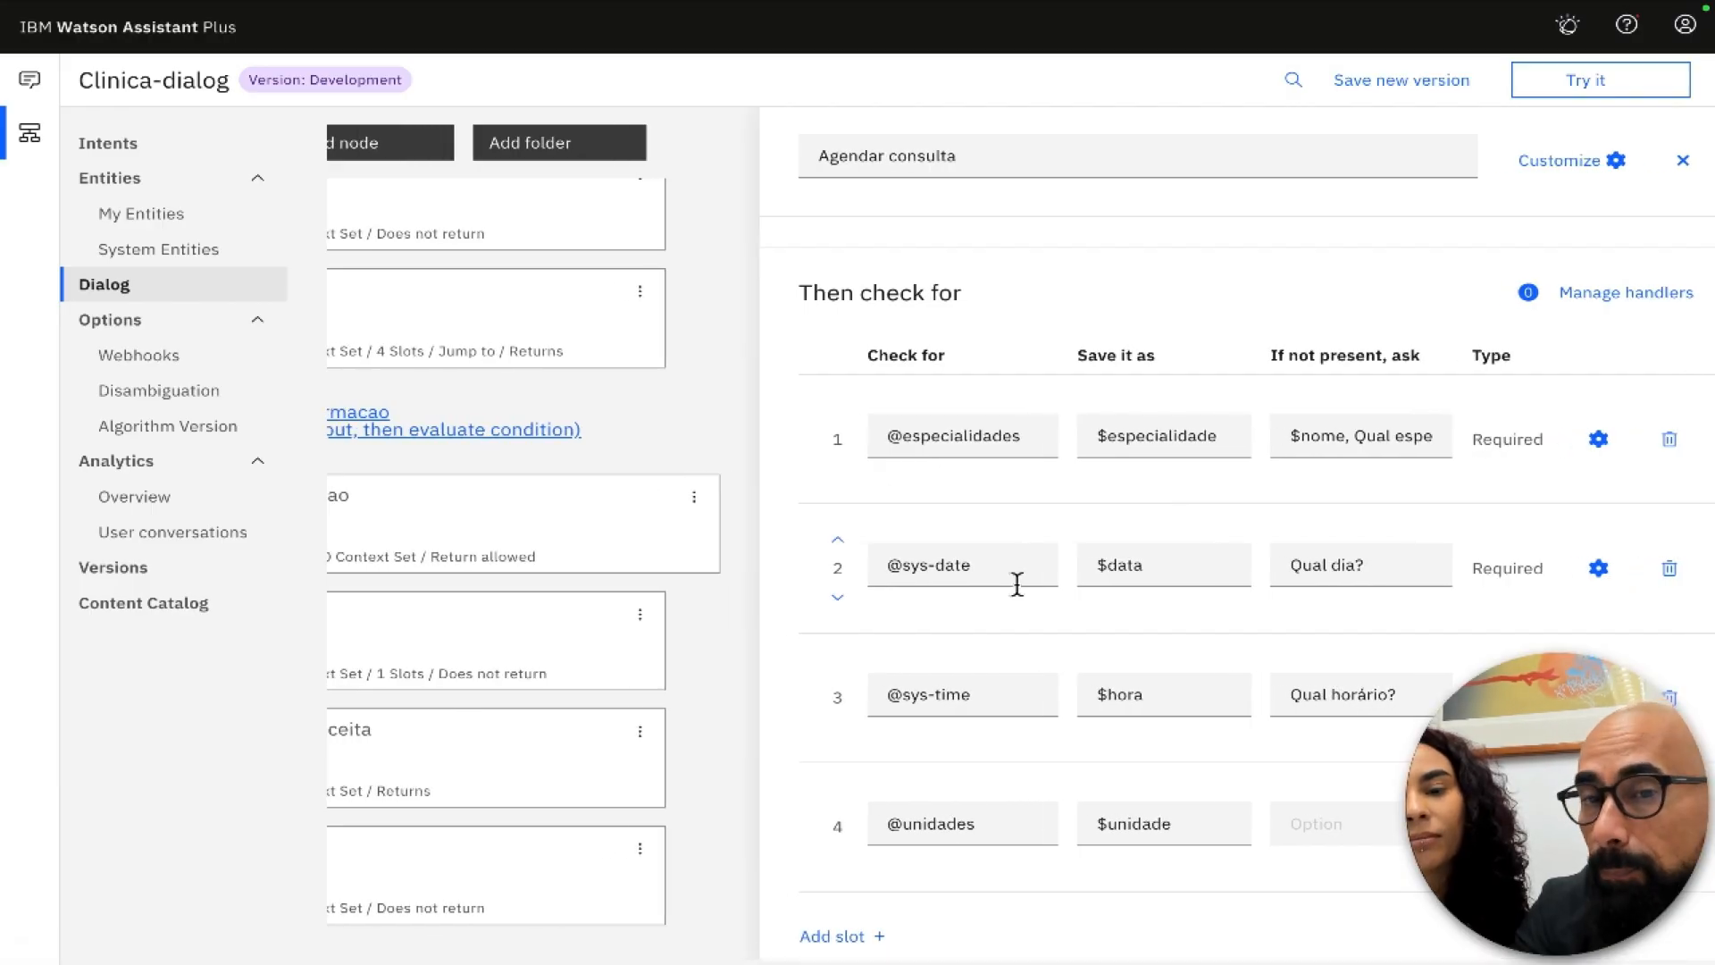
{"action": "scroll", "coordinate": [1072, 509], "scroll_direction": "down", "scroll_amount": 1}
{"action": "scroll", "coordinate": [1202, 621], "scroll_direction": "down", "scroll_amount": 5}
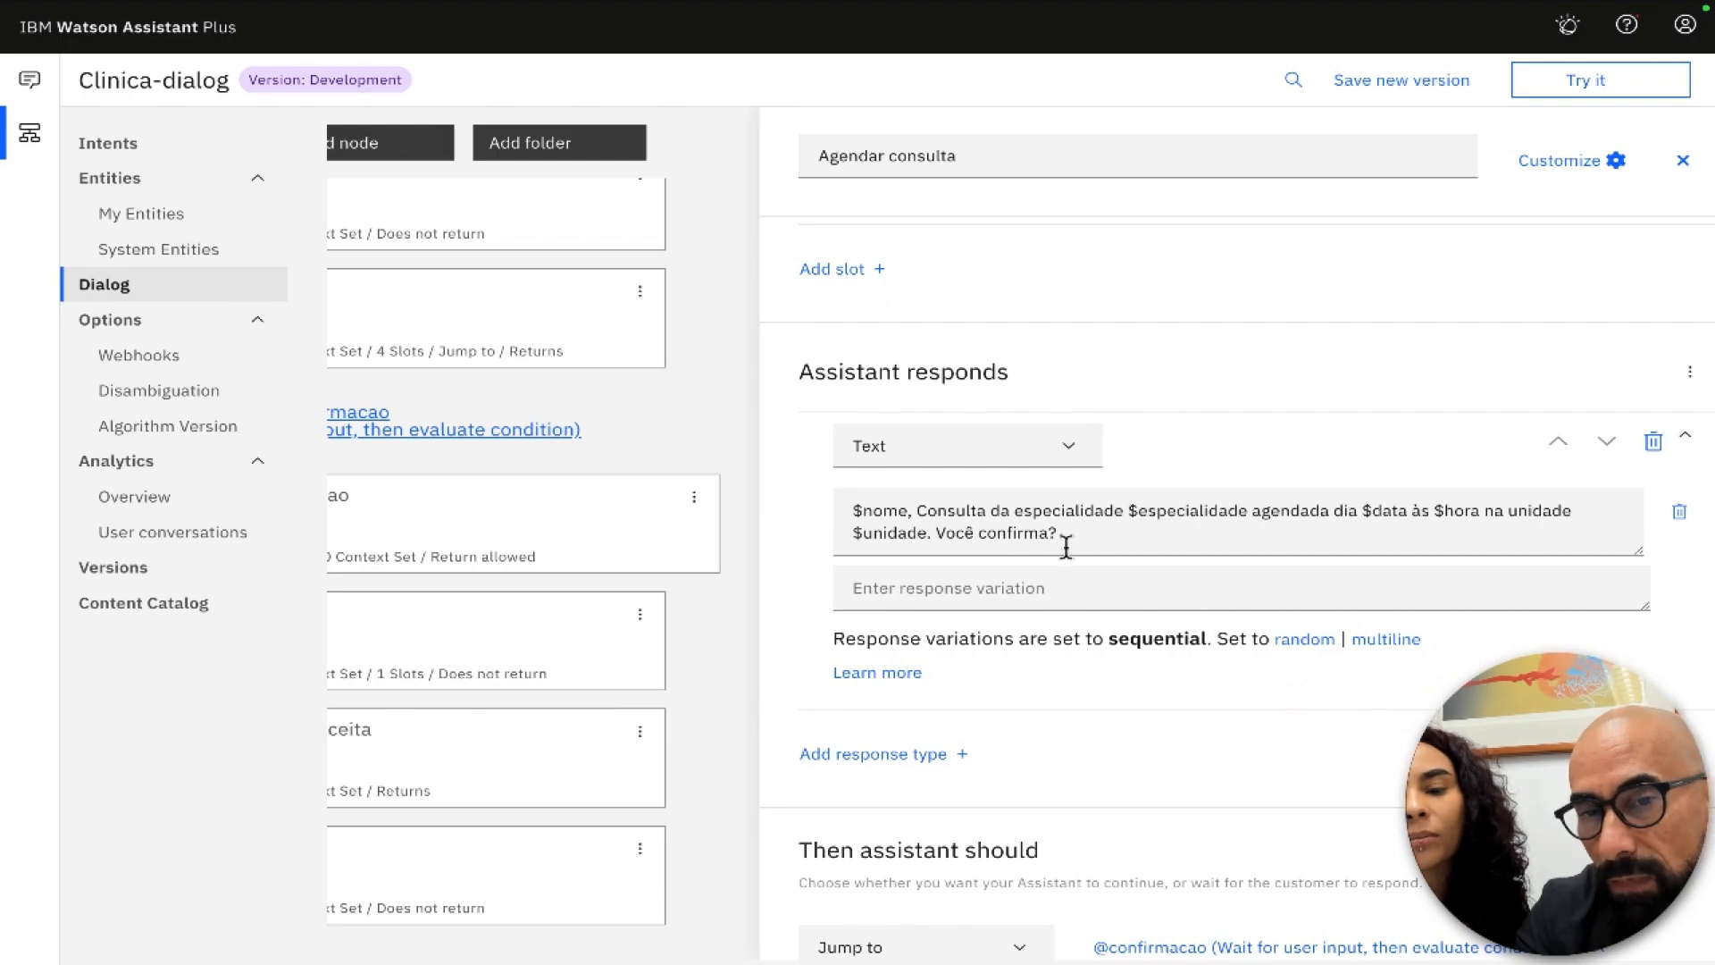
{"action": "scroll", "coordinate": [1075, 708], "scroll_direction": "down", "scroll_amount": 2}
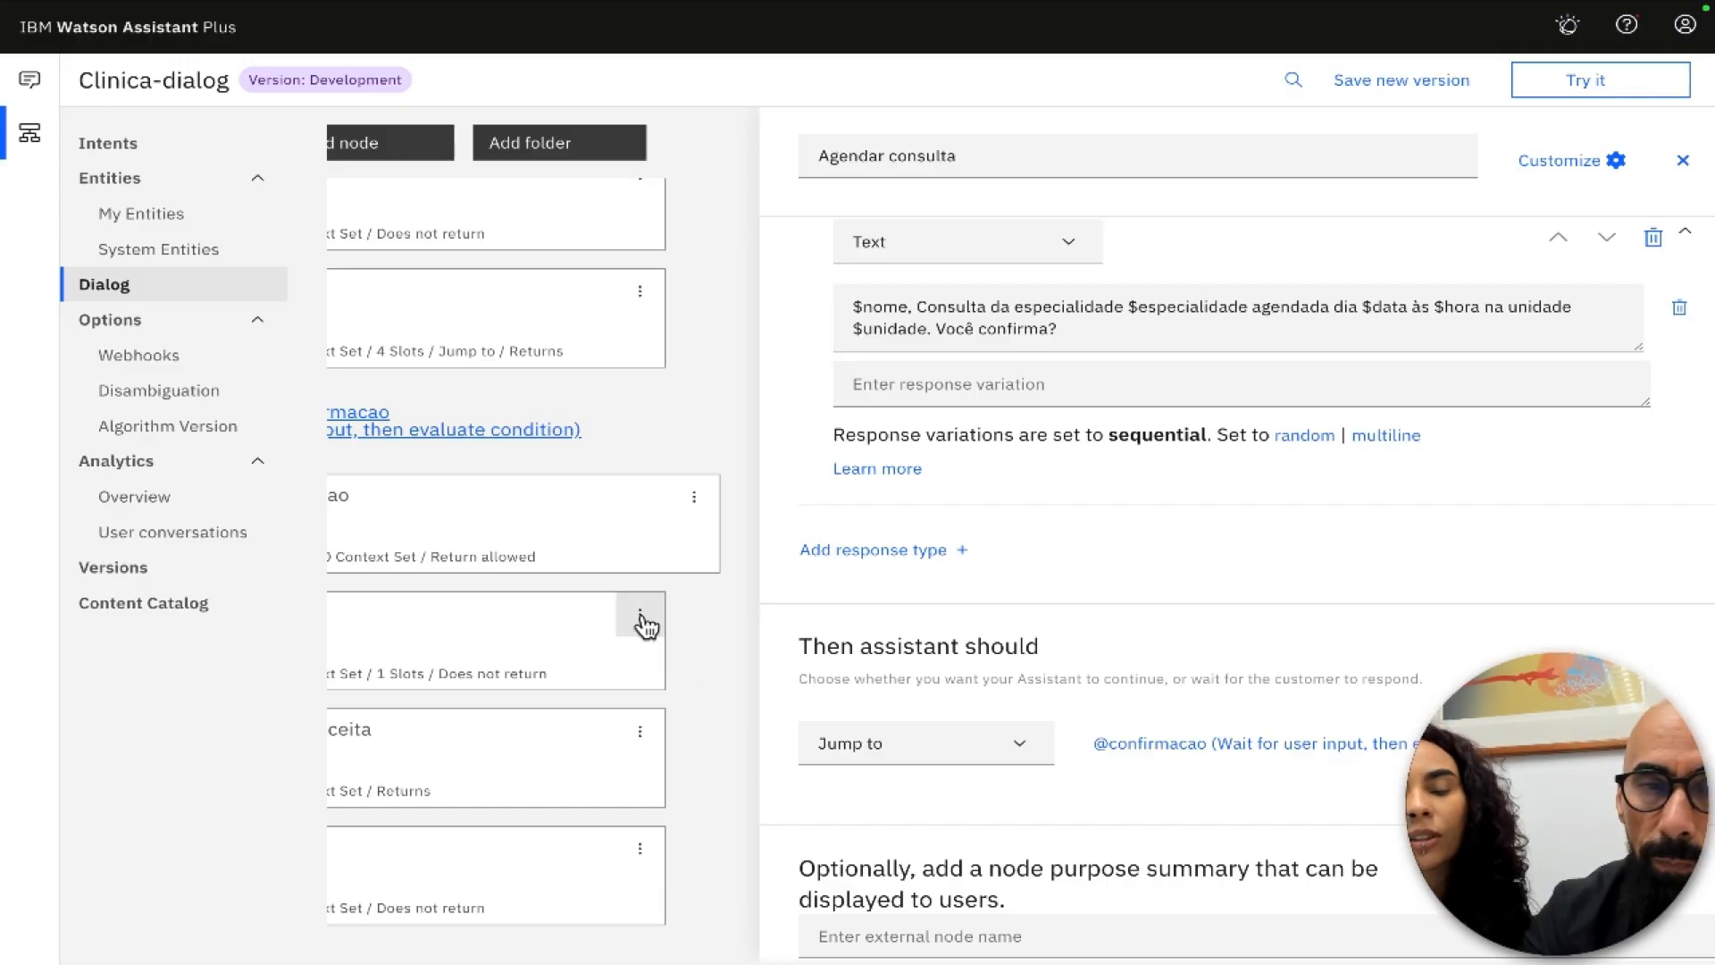
{"action": "scroll", "coordinate": [708, 624], "scroll_direction": "left", "scroll_amount": 3}
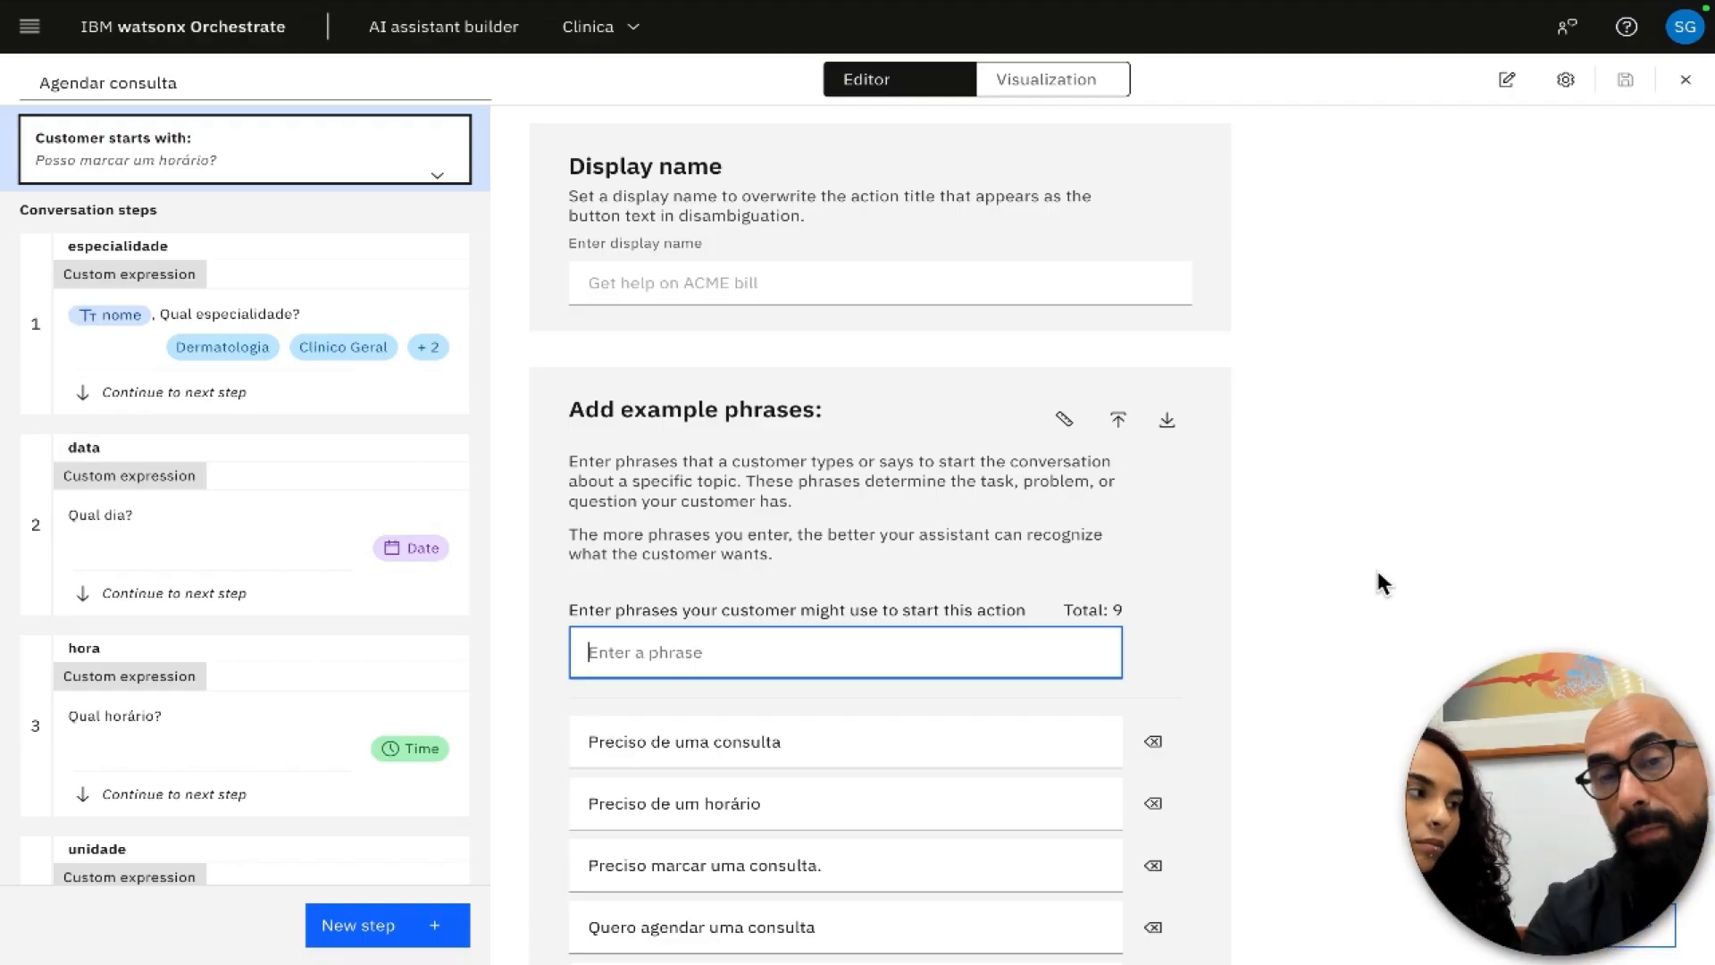
- Examine the data step and its follow-up options in the Agendar consulta action in watsonx Orchestrate, and close the action
{"action": "key", "text": "ctrl+Left"}
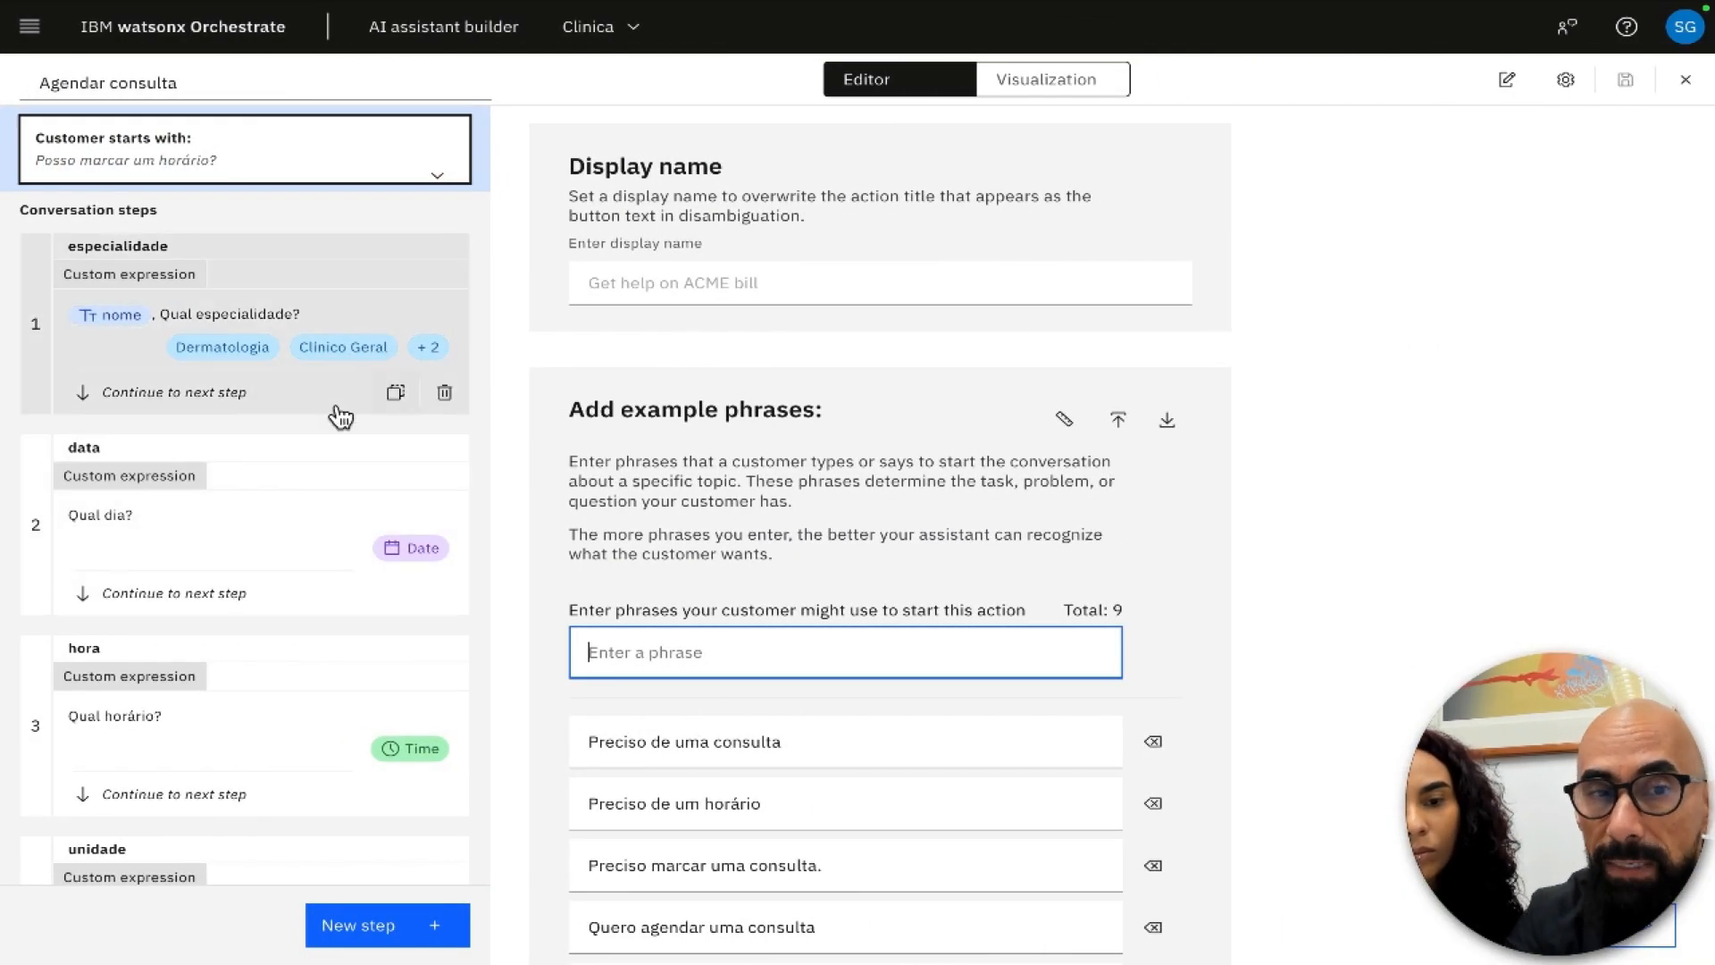
{"action": "left_click", "coordinate": [270, 551]}
{"action": "scroll", "coordinate": [891, 635], "scroll_direction": "down", "scroll_amount": 2}
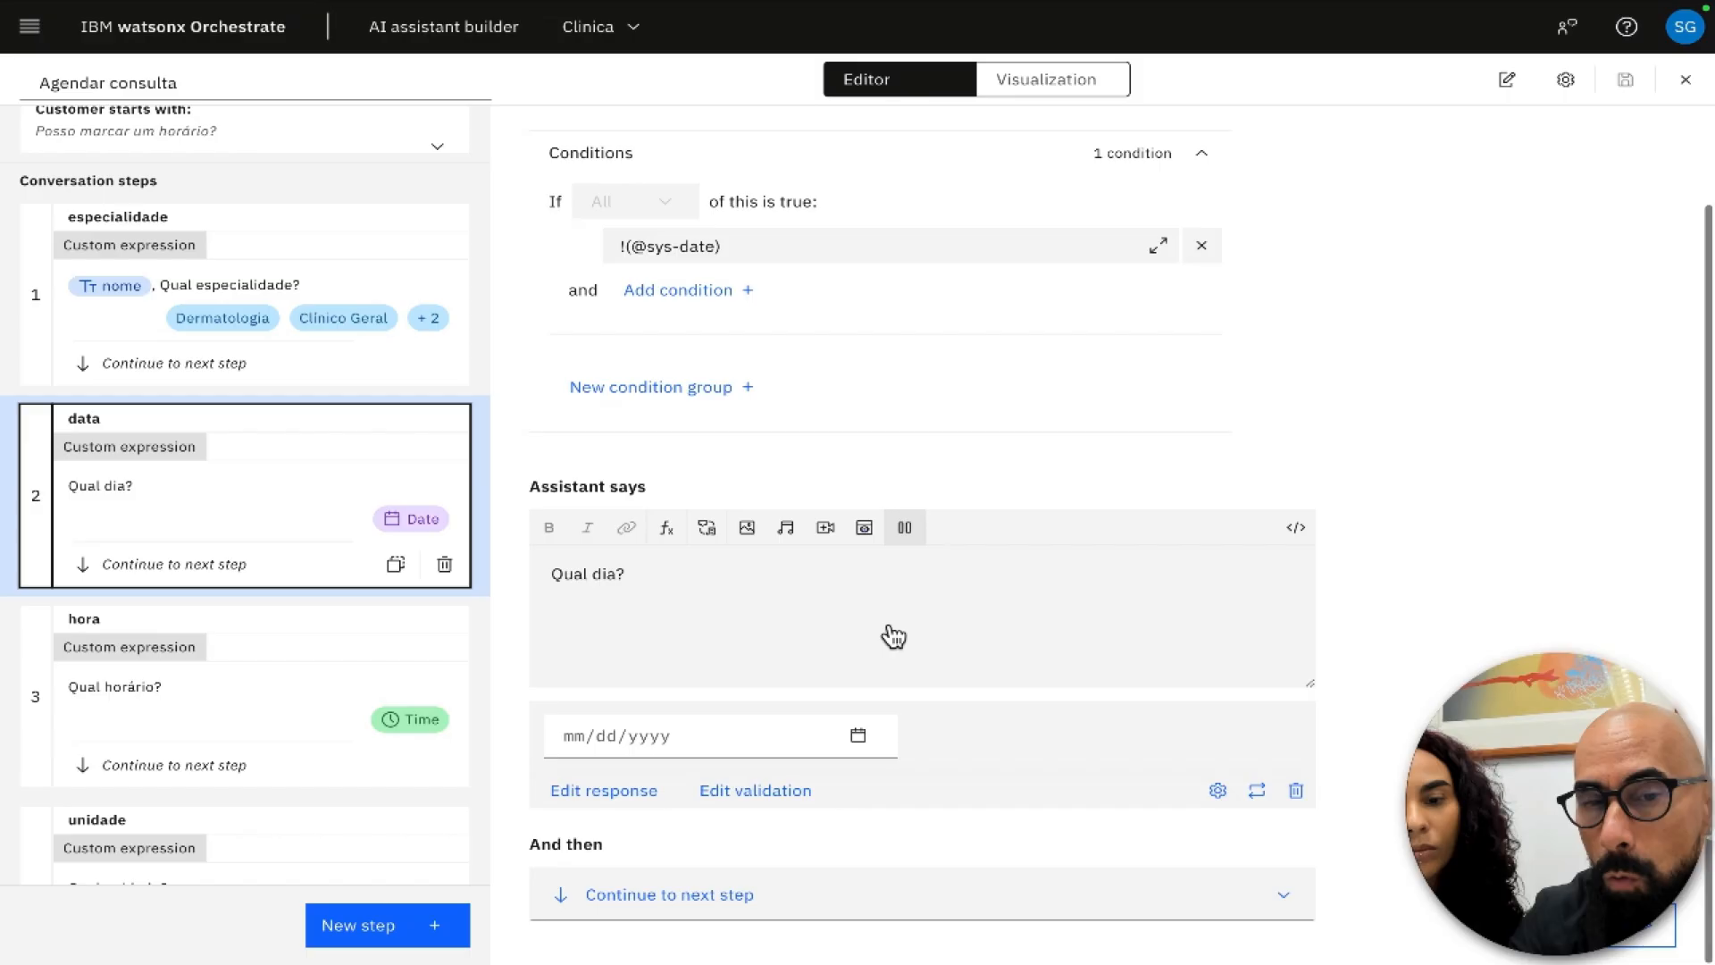
{"action": "left_click", "coordinate": [731, 884]}
{"action": "scroll", "coordinate": [999, 796], "scroll_direction": "down", "scroll_amount": 3}
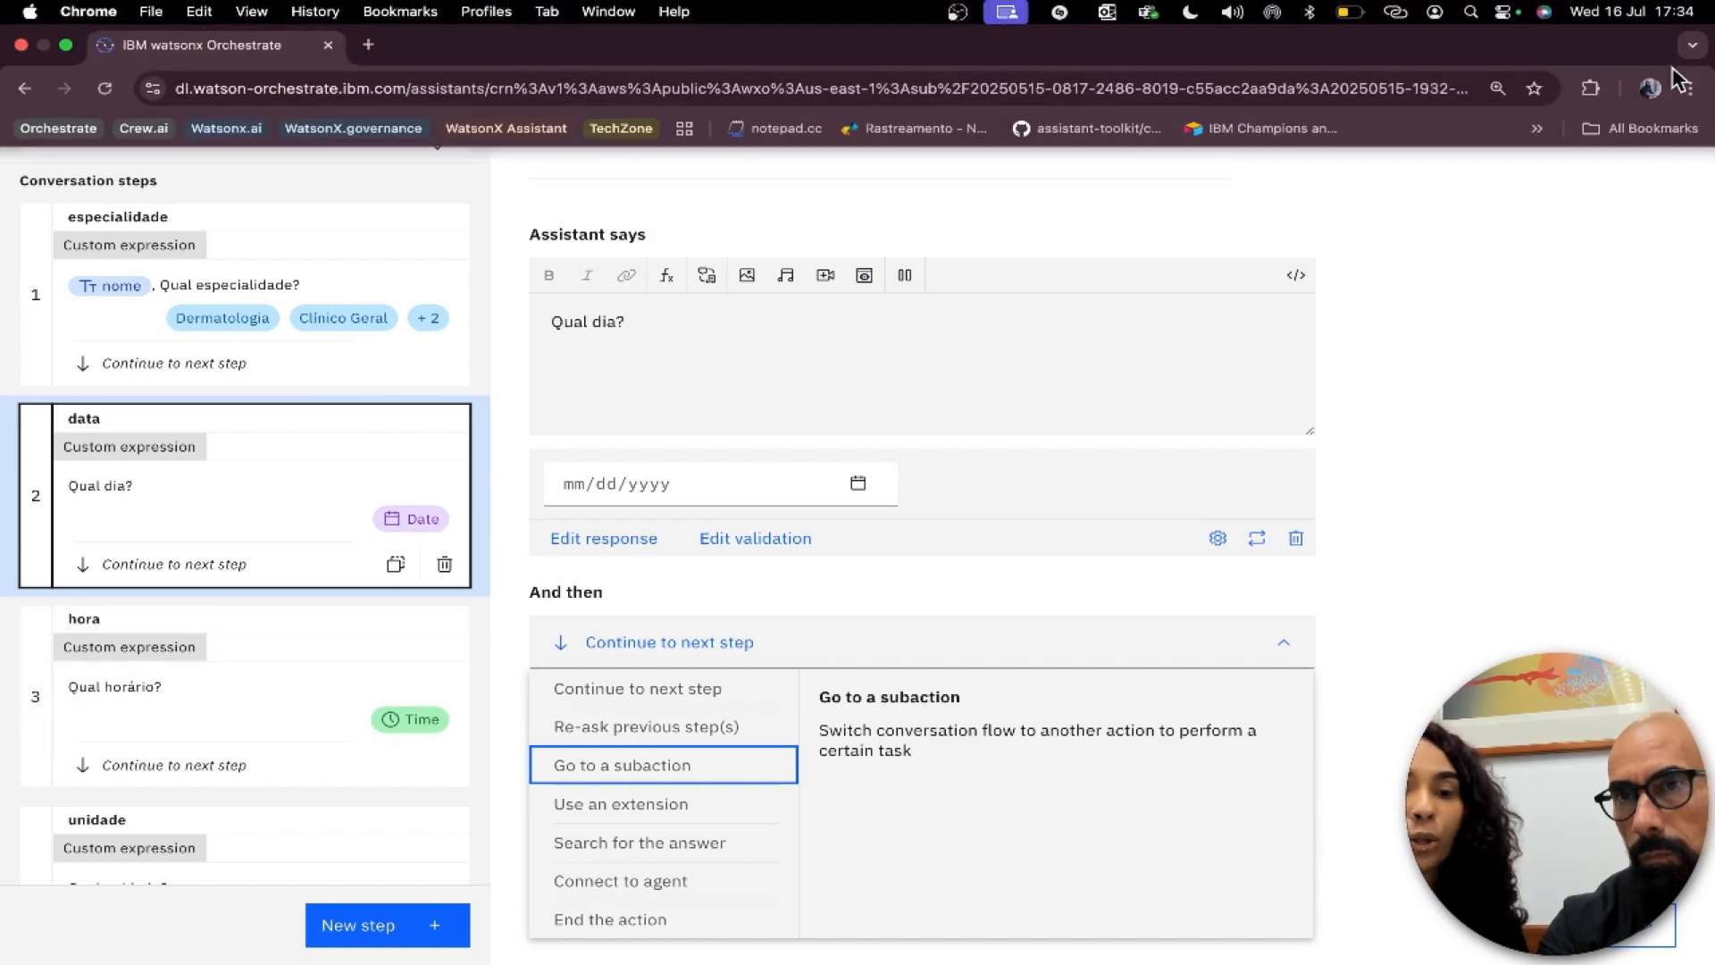
{"action": "left_click", "coordinate": [1686, 79]}
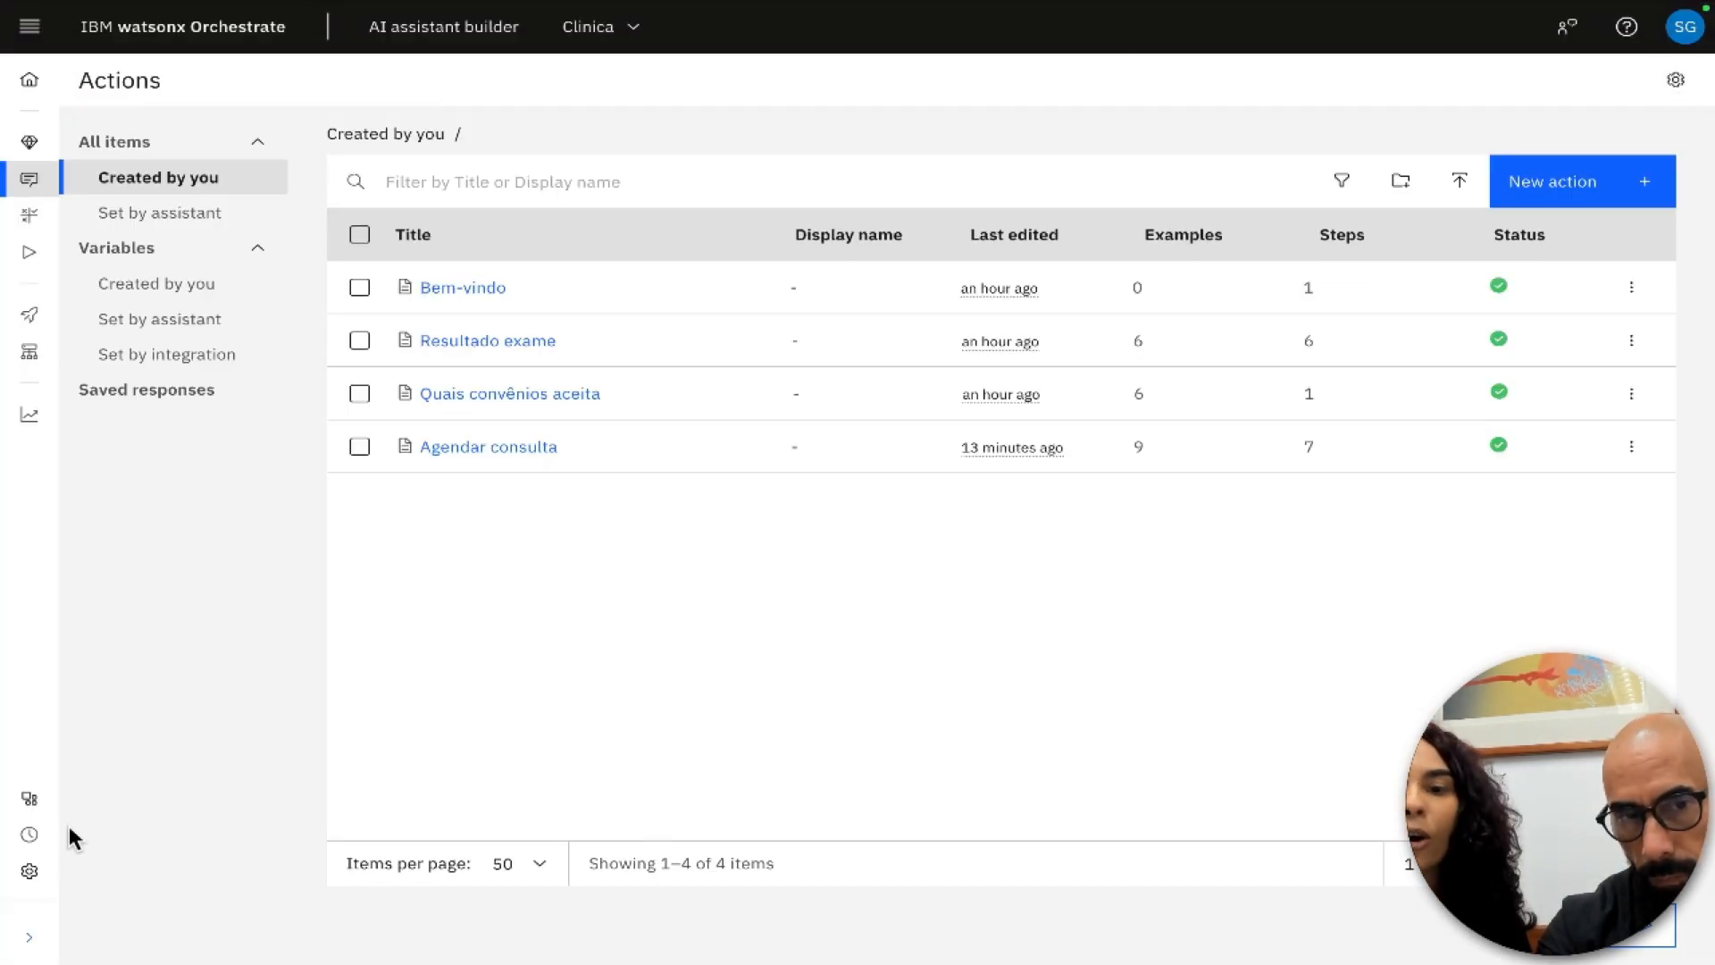
- Open the Clinica assistant's settings and review the security certificates, API details, and download/upload sections
{"action": "mouse_move", "coordinate": [31, 889]}
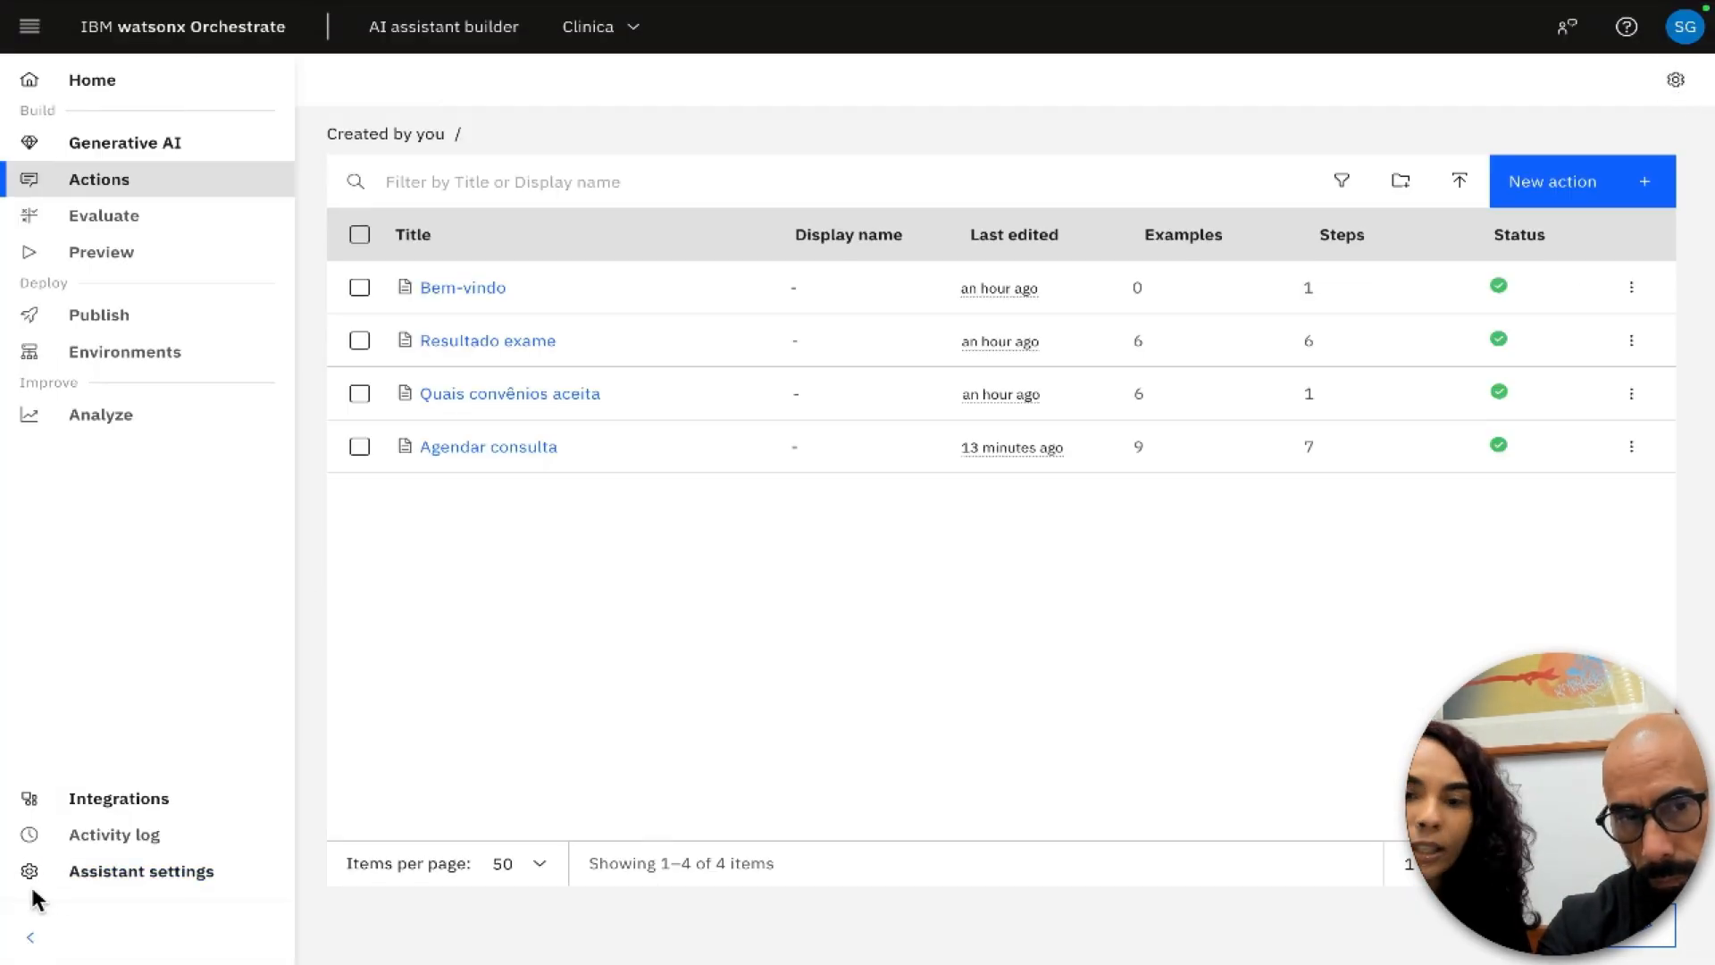
{"action": "left_click", "coordinate": [118, 882]}
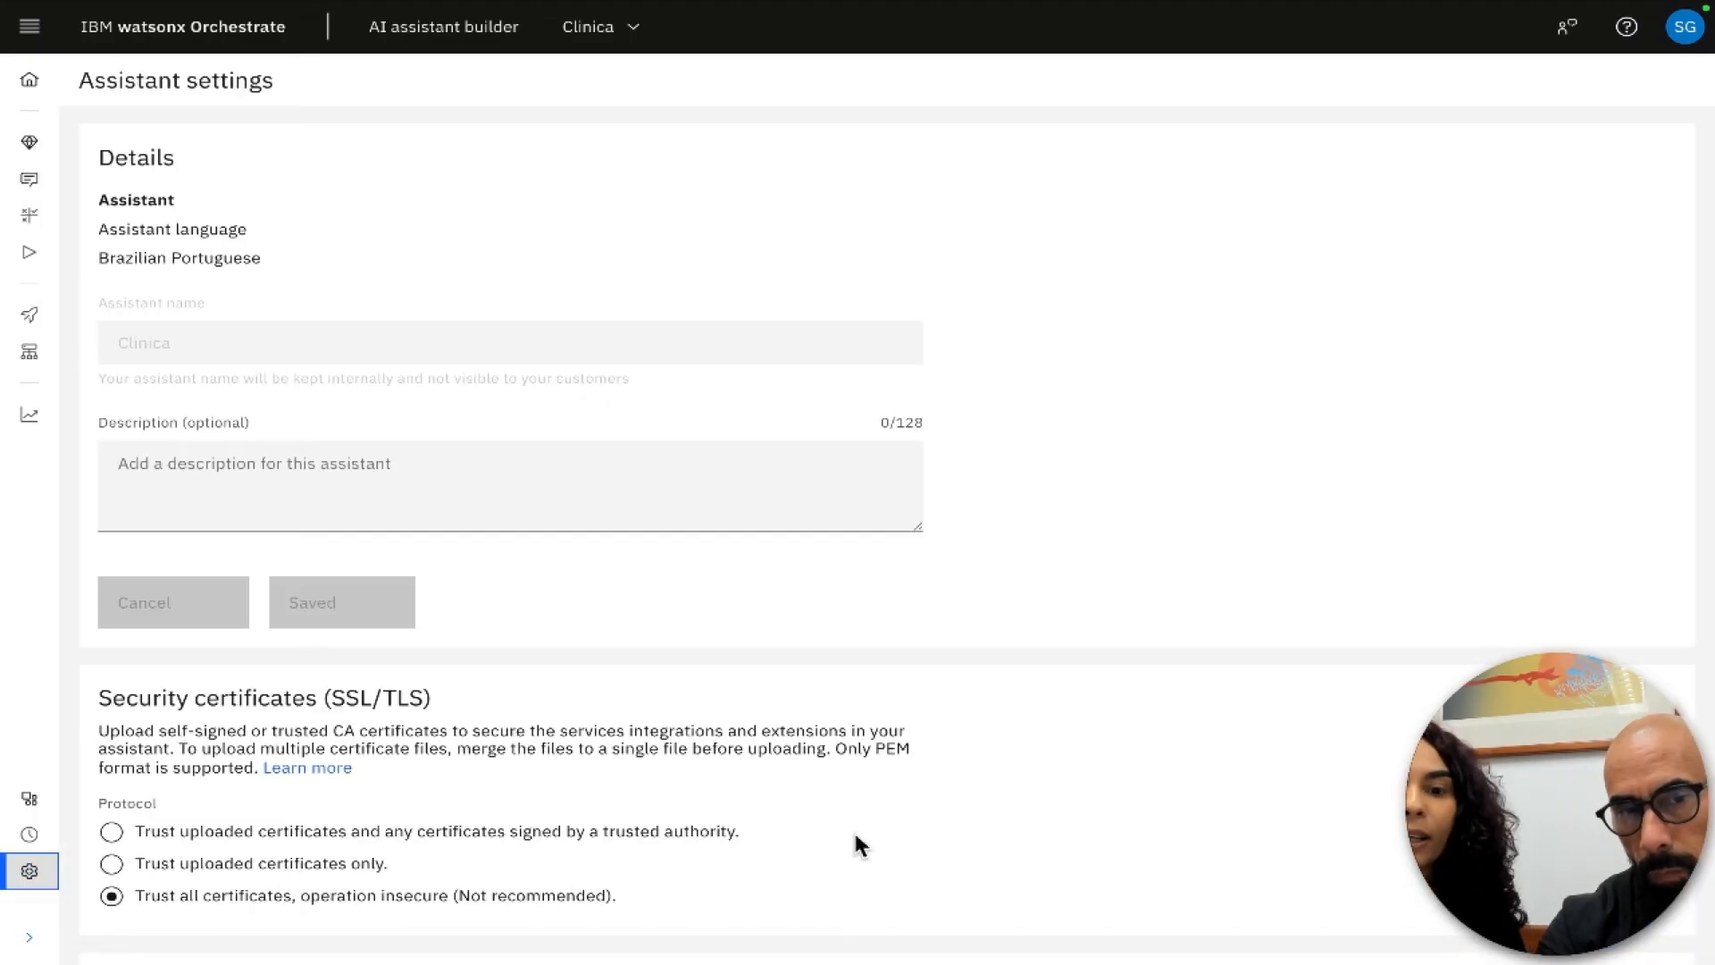
{"action": "scroll", "coordinate": [702, 710], "scroll_direction": "down", "scroll_amount": 7}
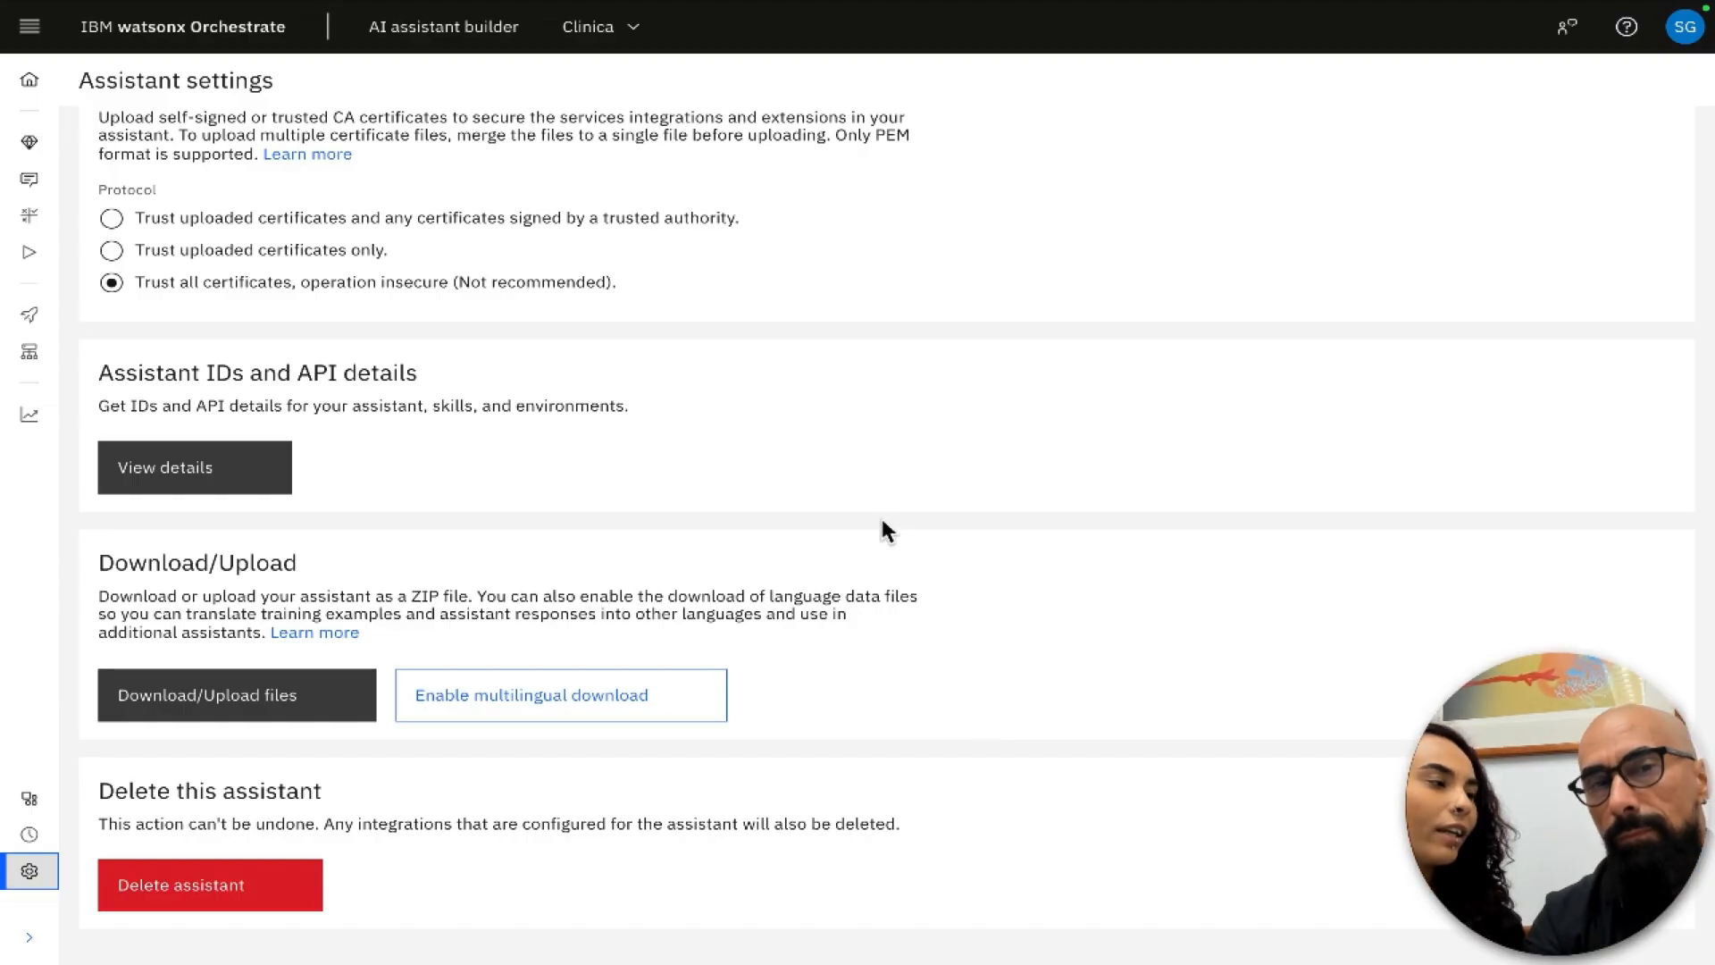
{"action": "scroll", "coordinate": [939, 578], "scroll_direction": "up", "scroll_amount": 7}
{"action": "key", "text": "ctrl+Right"}
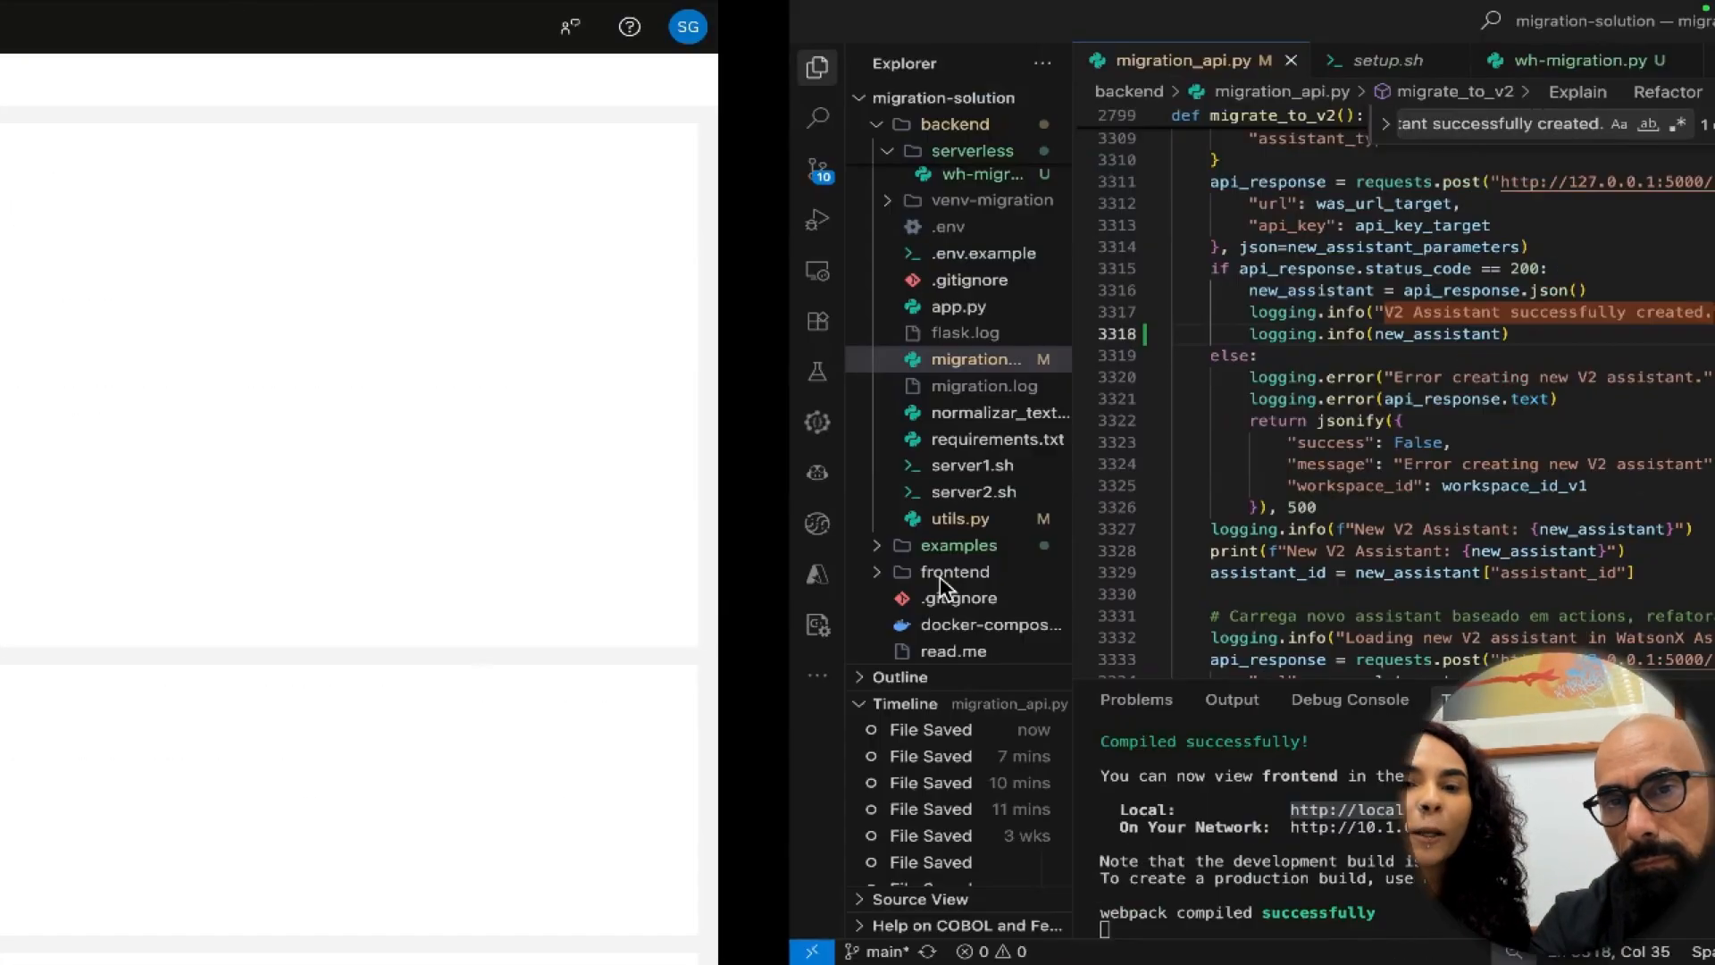
{"action": "key", "text": "ctrl+Left"}
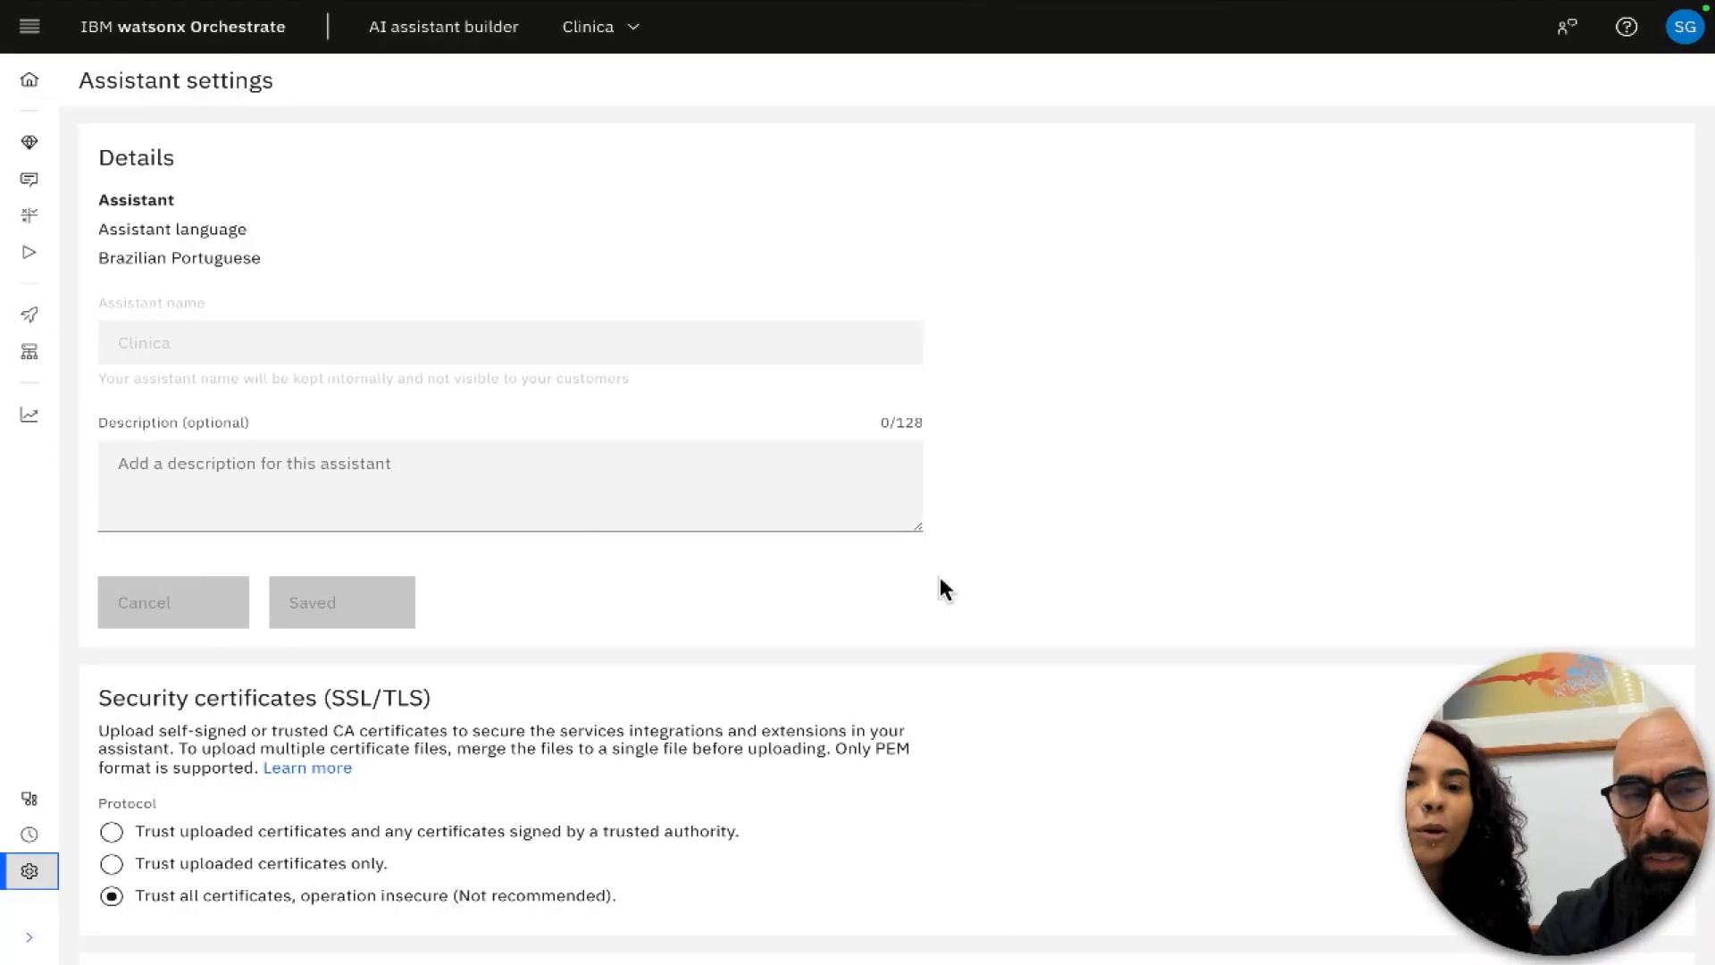
{"action": "key", "text": "ctrl+Left"}
{"action": "key", "text": "ctrl+Right"}
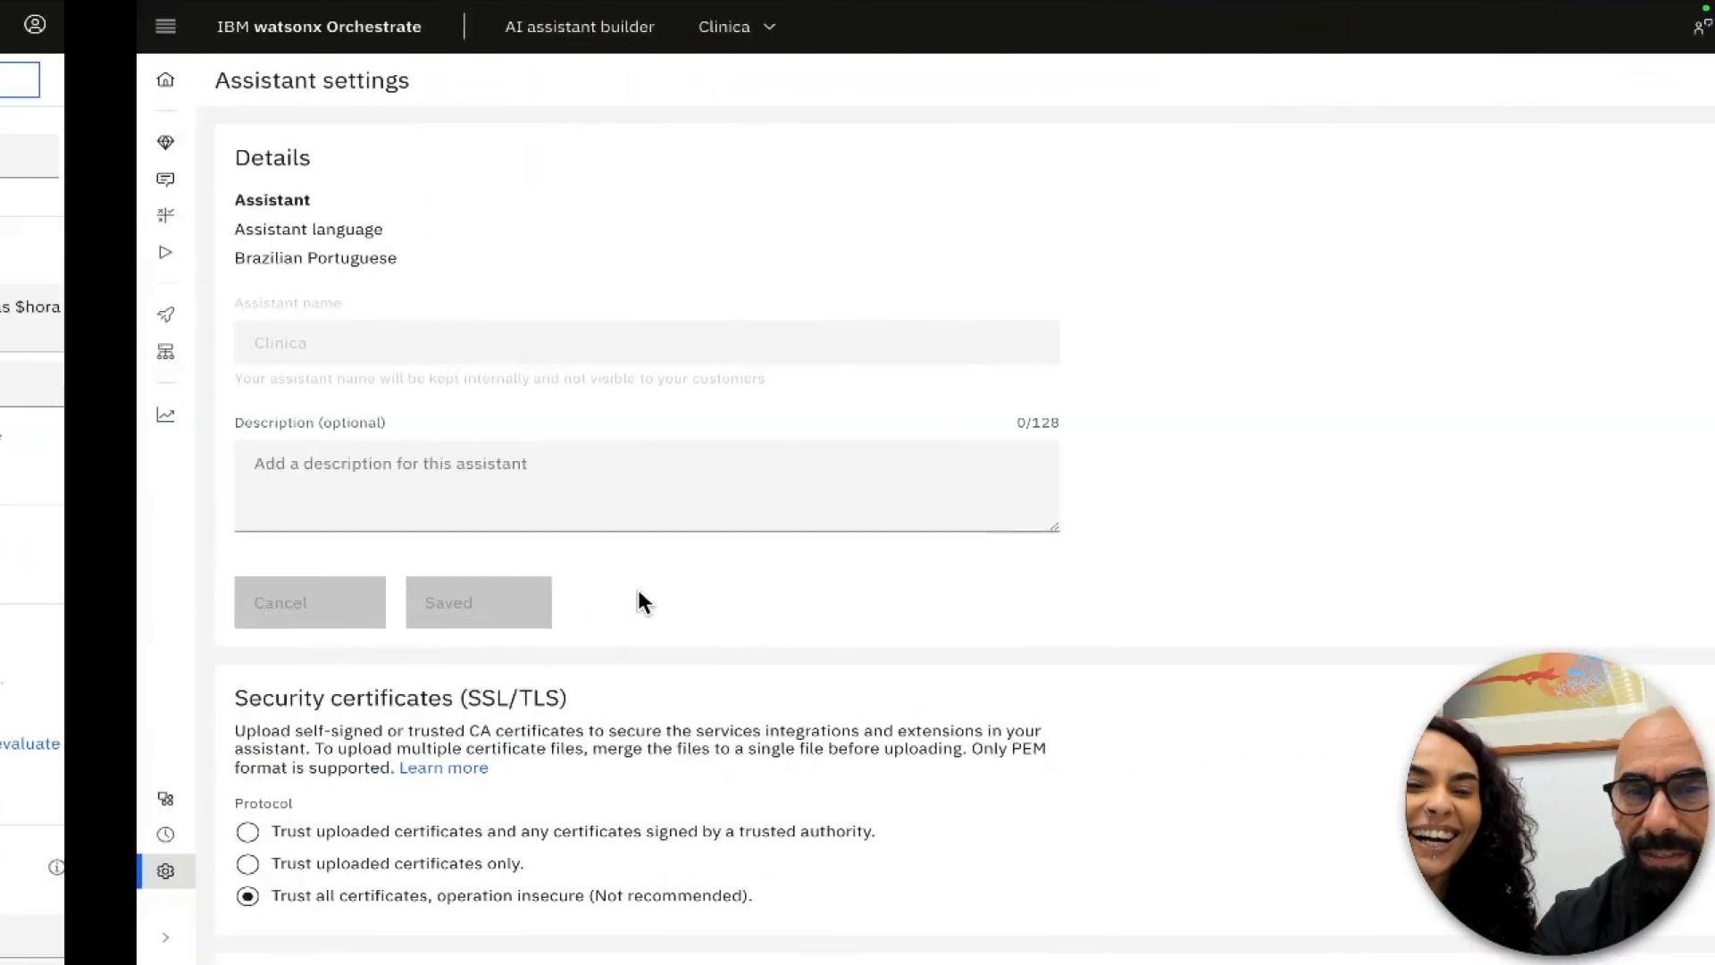
{"action": "key", "text": "ctrl+Left"}
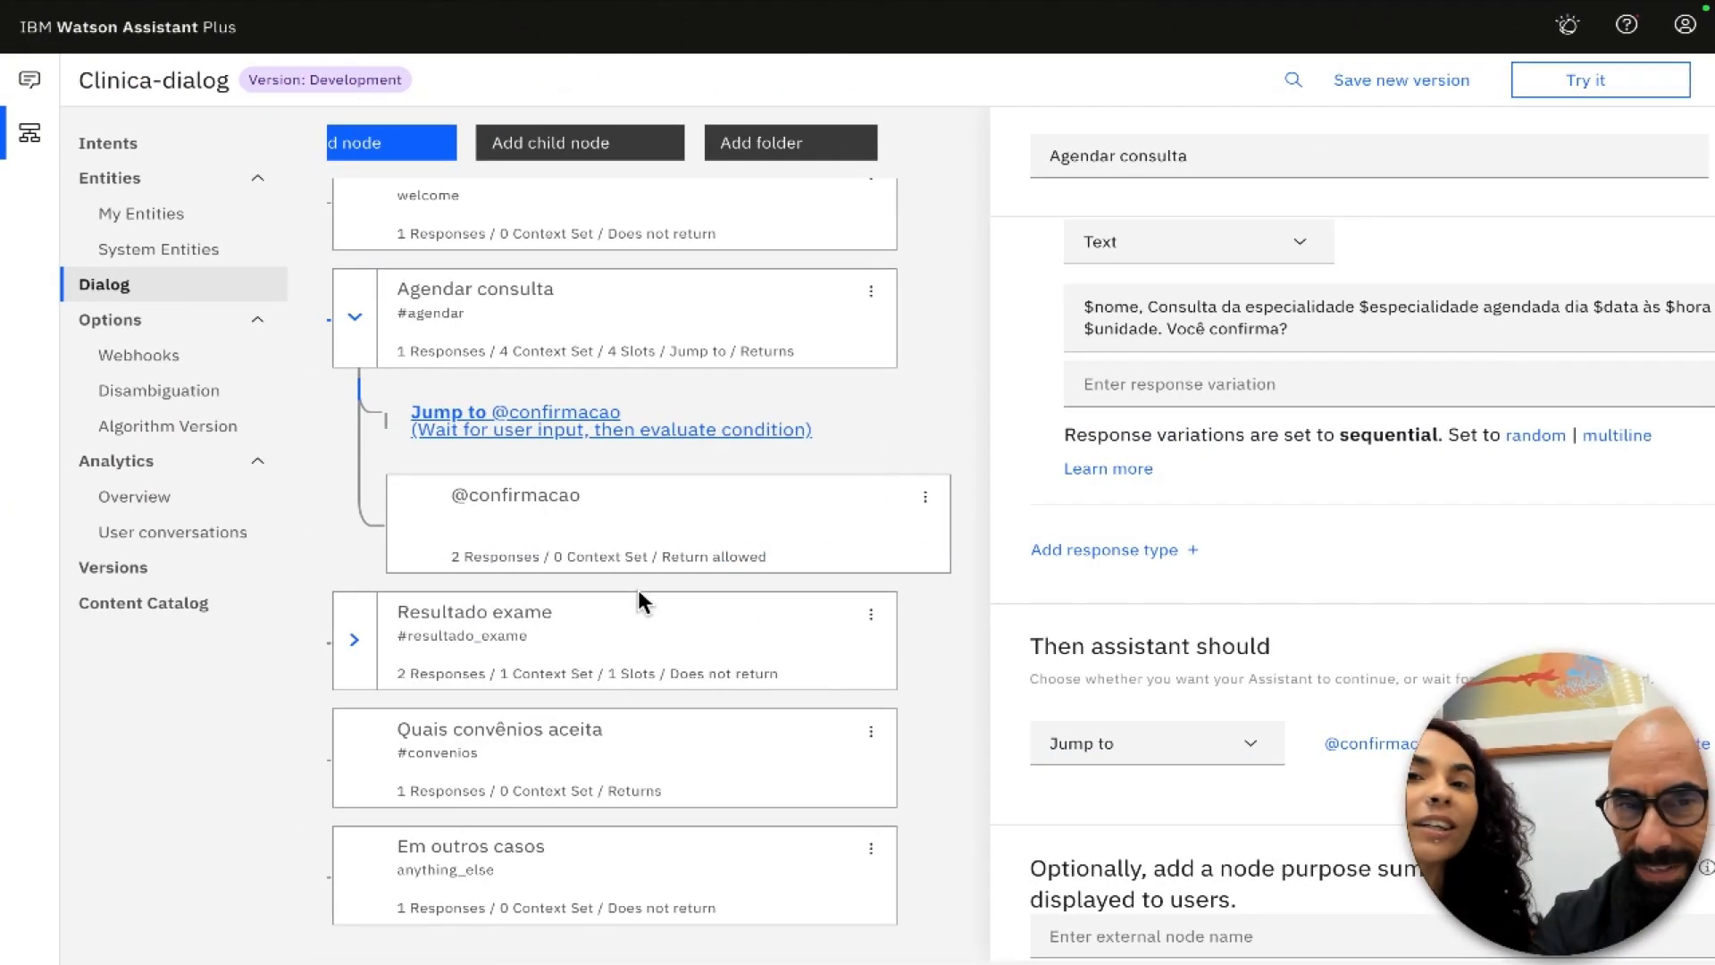